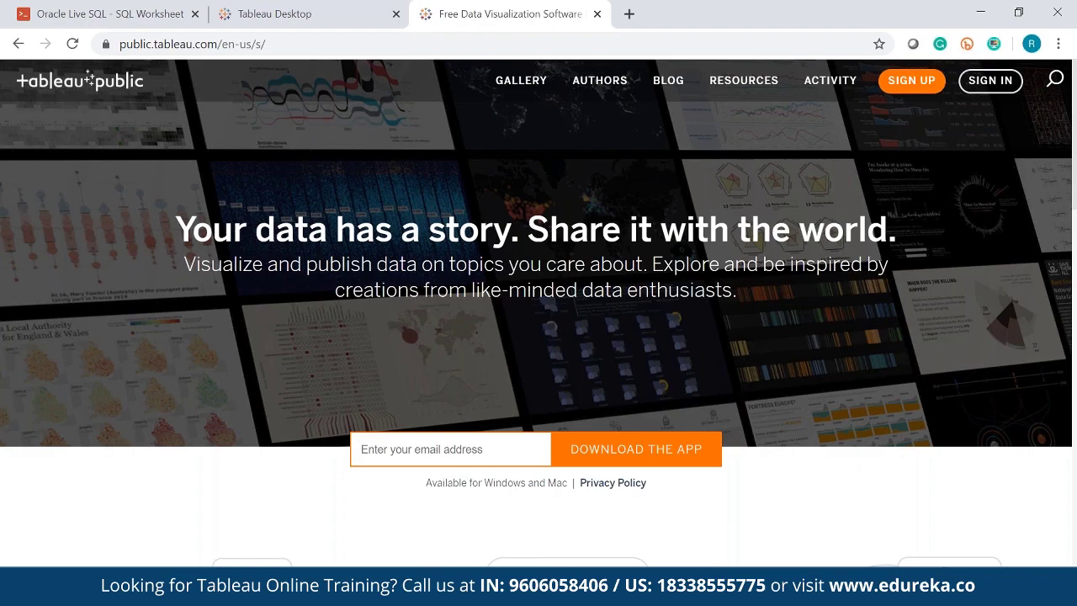
# - Leave the browser and the presentation and switch to the WHO COVID Cases Data workbook in Excel
pyautogui.hotkey('alt', 'Tab')
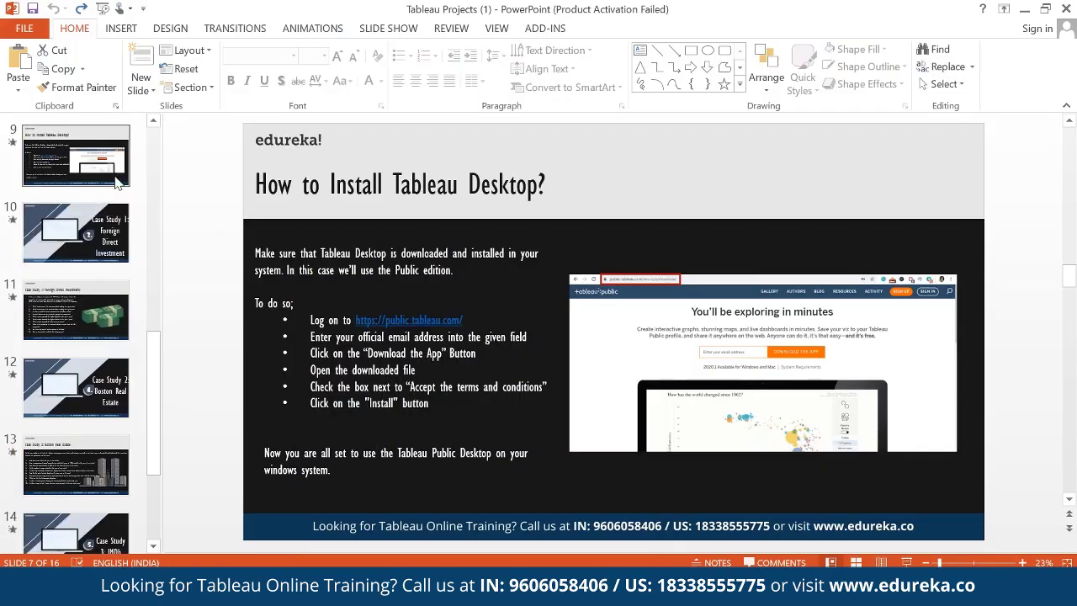
pyautogui.click(118, 183)
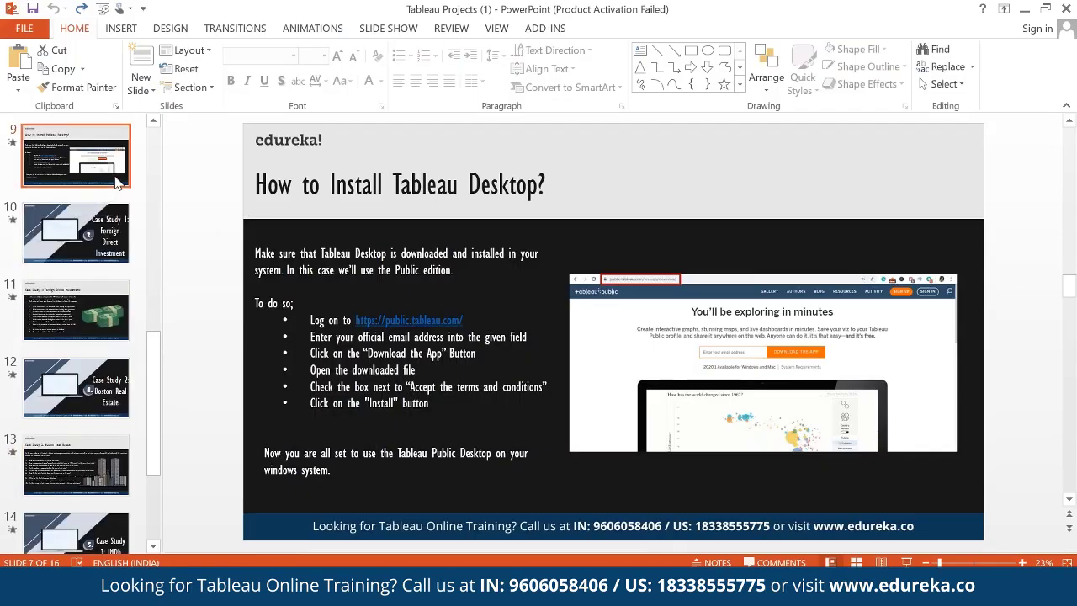
pyautogui.click(1025, 9)
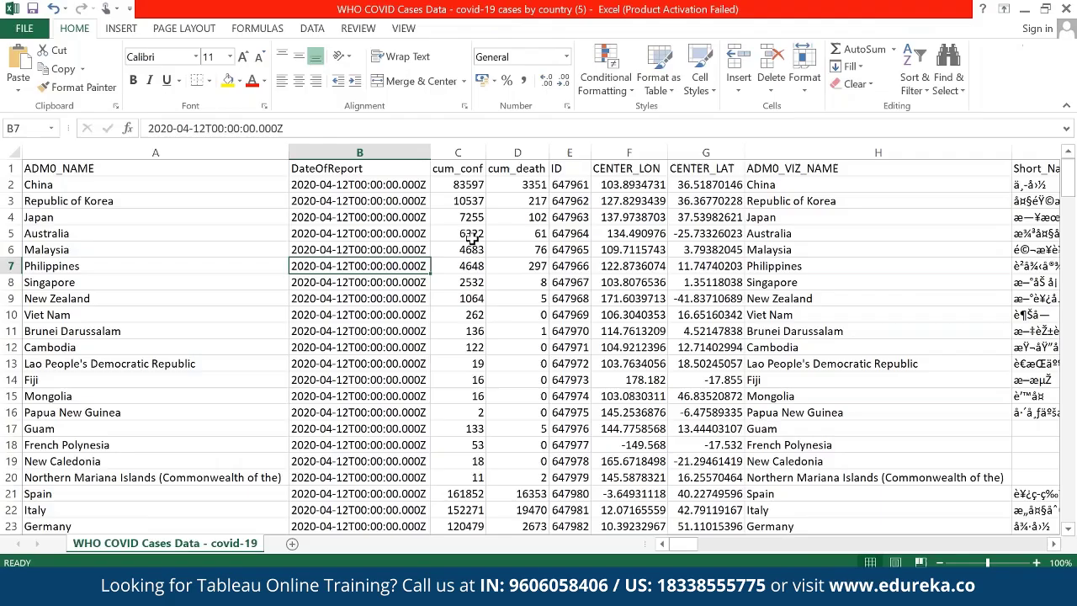
# - Examine the confirmed-case values and the report dates in the first rows of the COVID data sheet
pyautogui.press('Up')
pyautogui.press('Up')
pyautogui.press('Right')
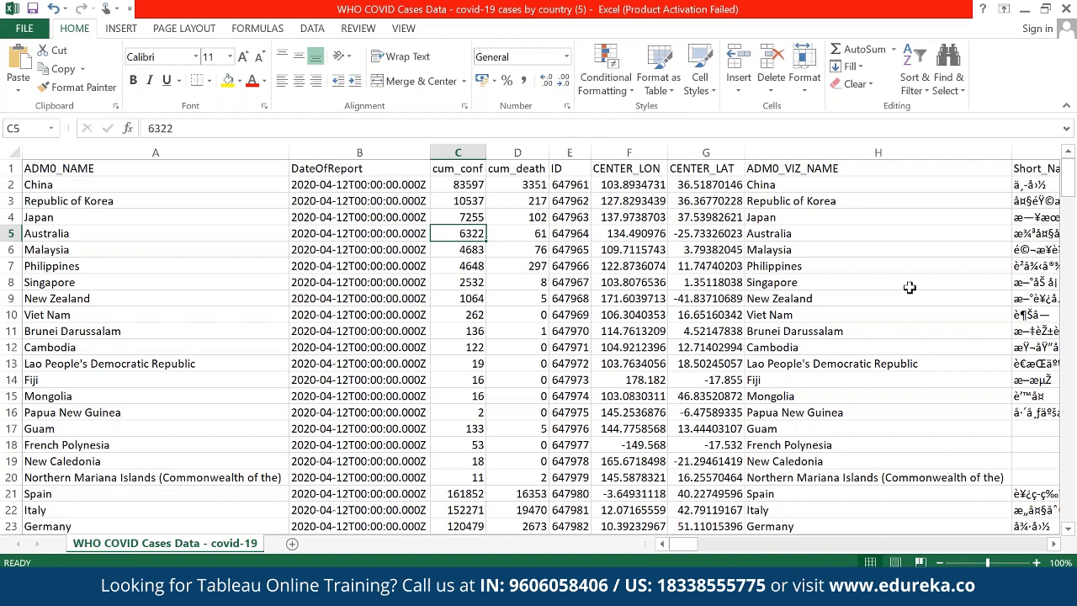
pyautogui.click(361, 185)
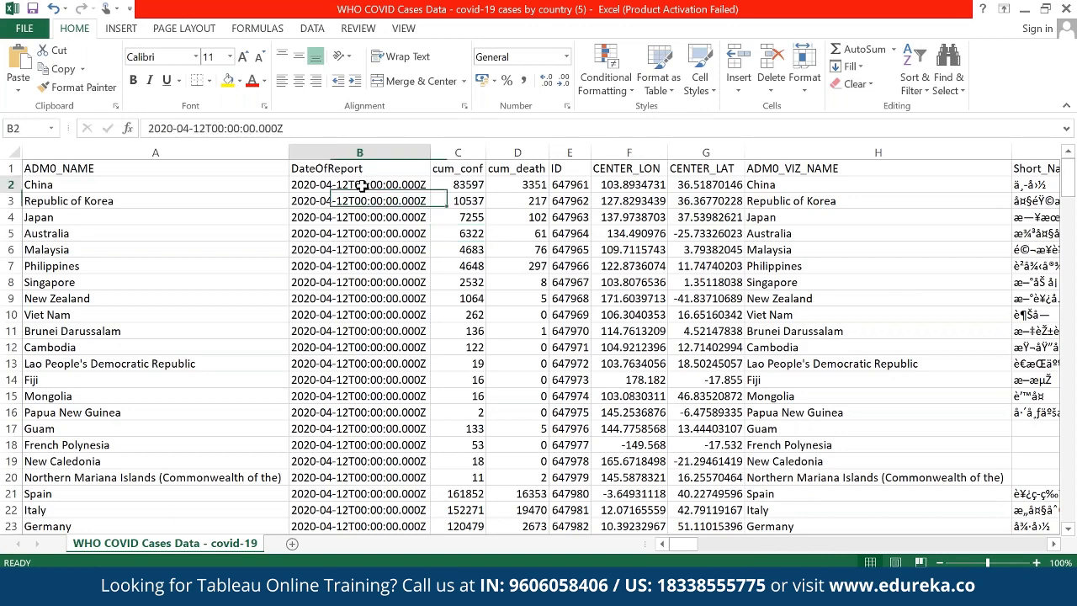
pyautogui.moveTo(362, 185); pyautogui.dragTo(368, 335)
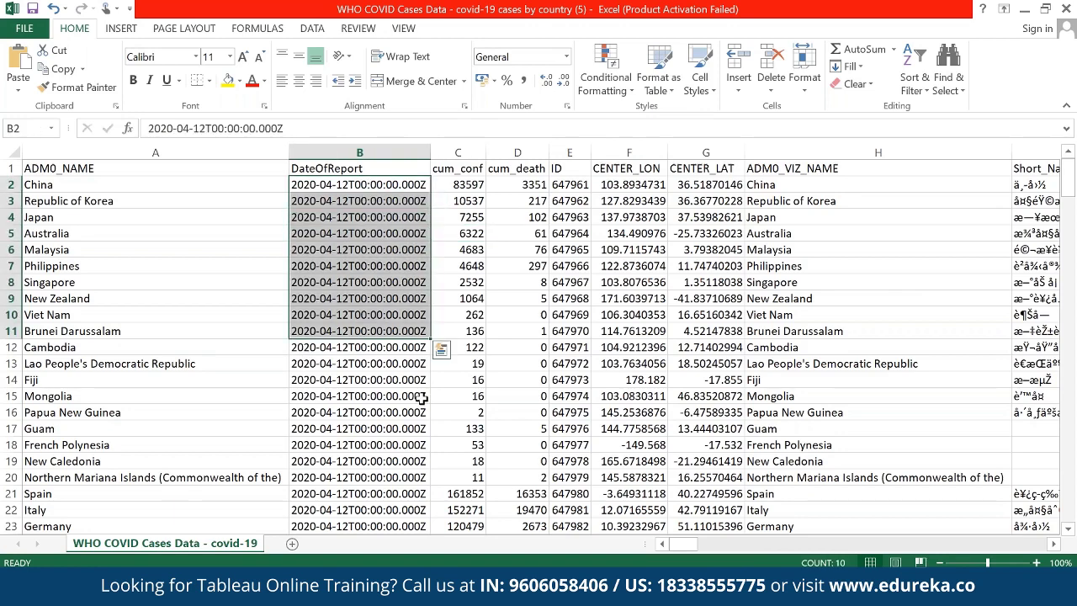
pyautogui.click(373, 348)
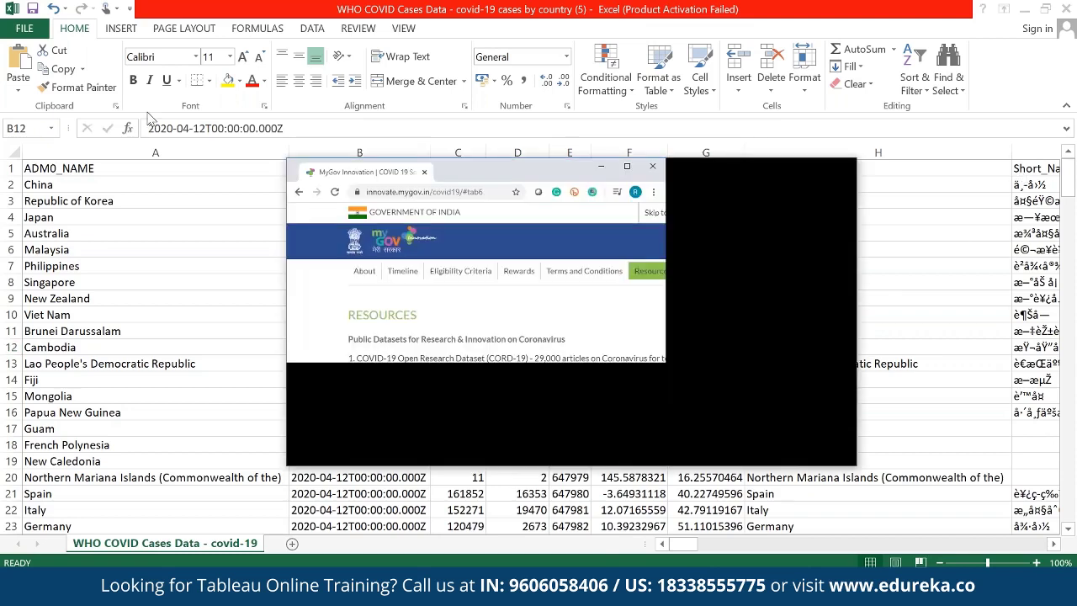
# - Switch to the MyGov COVID 19 Solution Challenge page in Chrome and review the public datasets under Resources
pyautogui.moveTo(404, 171); pyautogui.dragTo(241, 1)
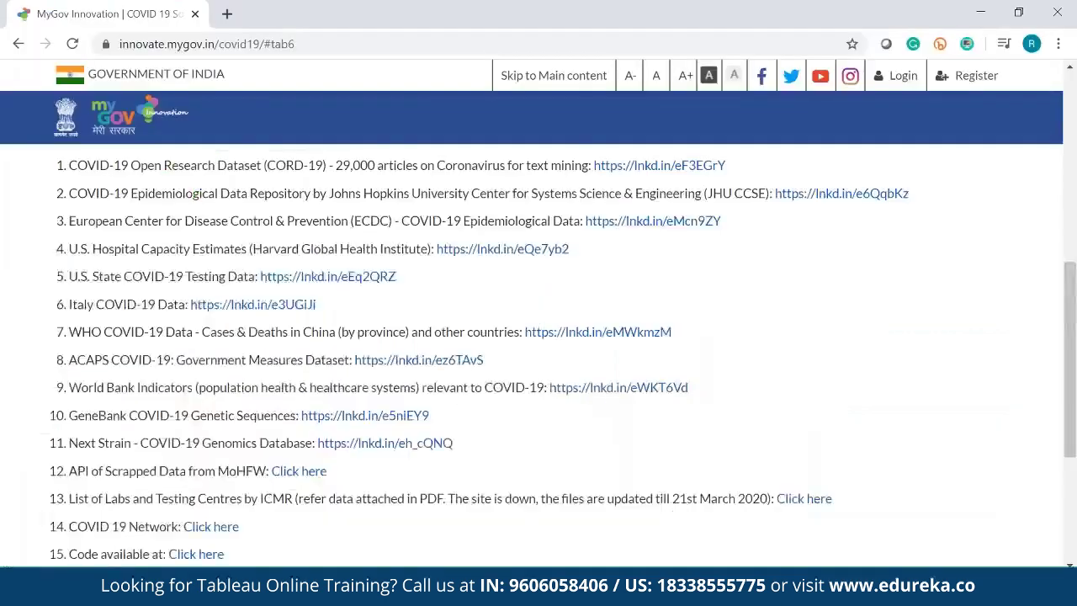
pyautogui.scroll(5, 538, 336)
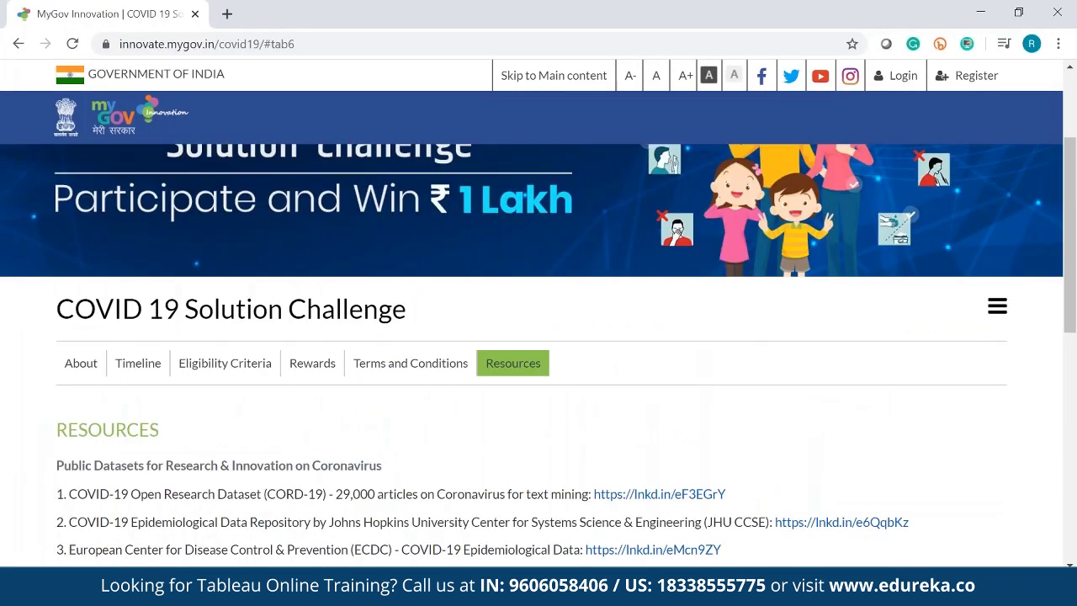
pyautogui.scroll(-2, 497, 348)
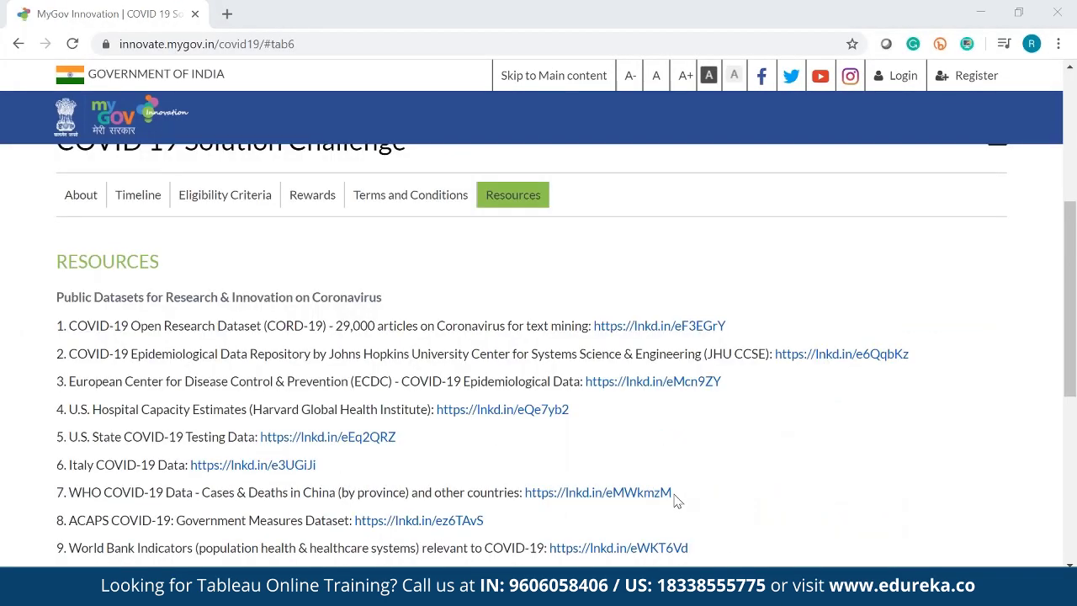
pyautogui.scroll(-1, 284, 467)
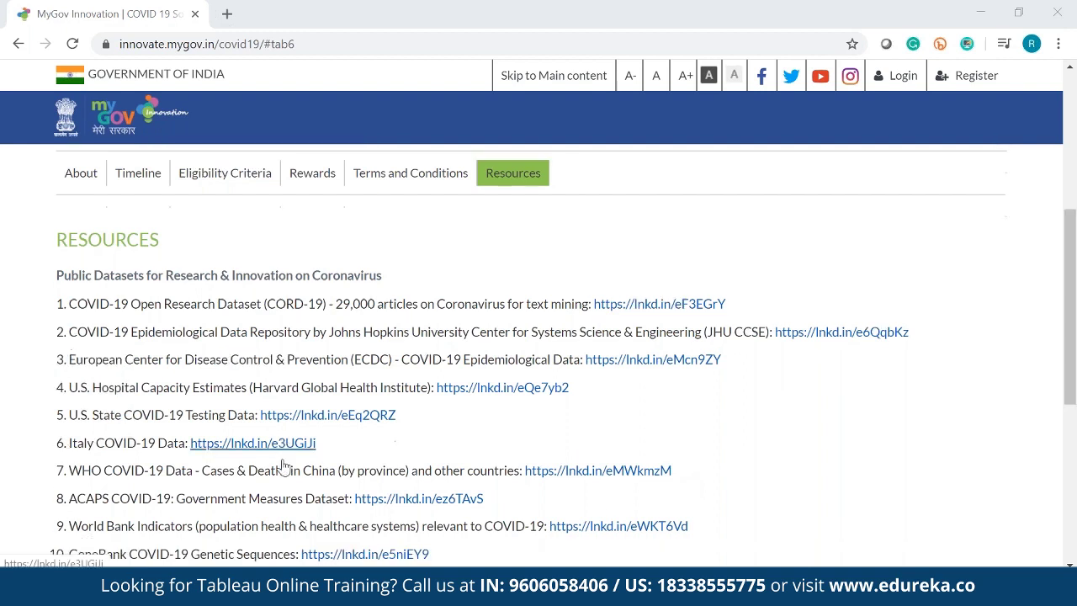
pyautogui.scroll(-1, 282, 464)
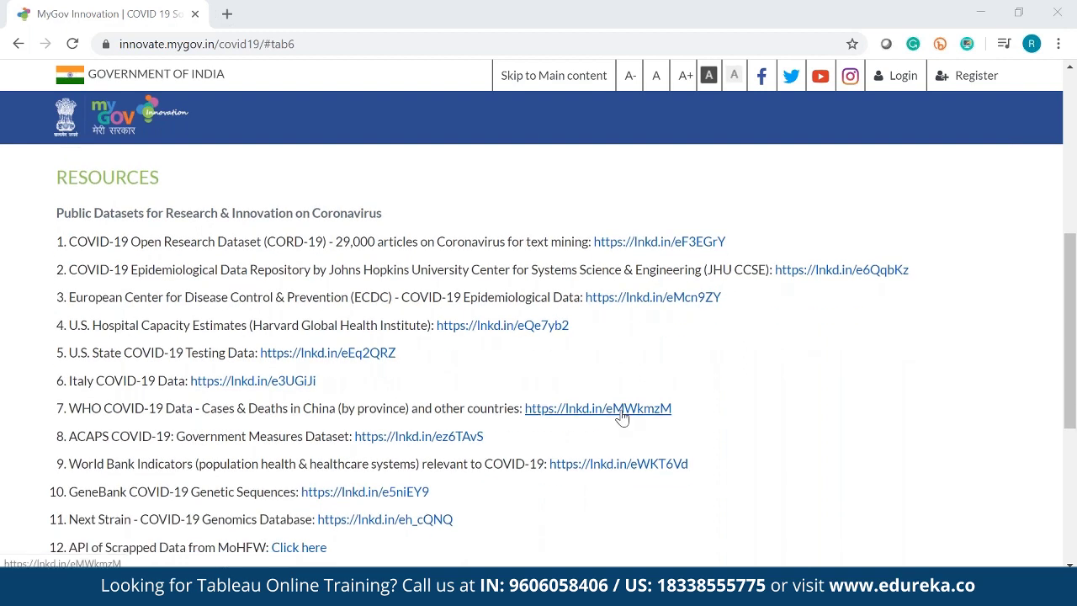
# - Check the link to the WHO COVID-19 Data on cases and deaths, and return to the Excel workbook
pyautogui.click(621, 410)
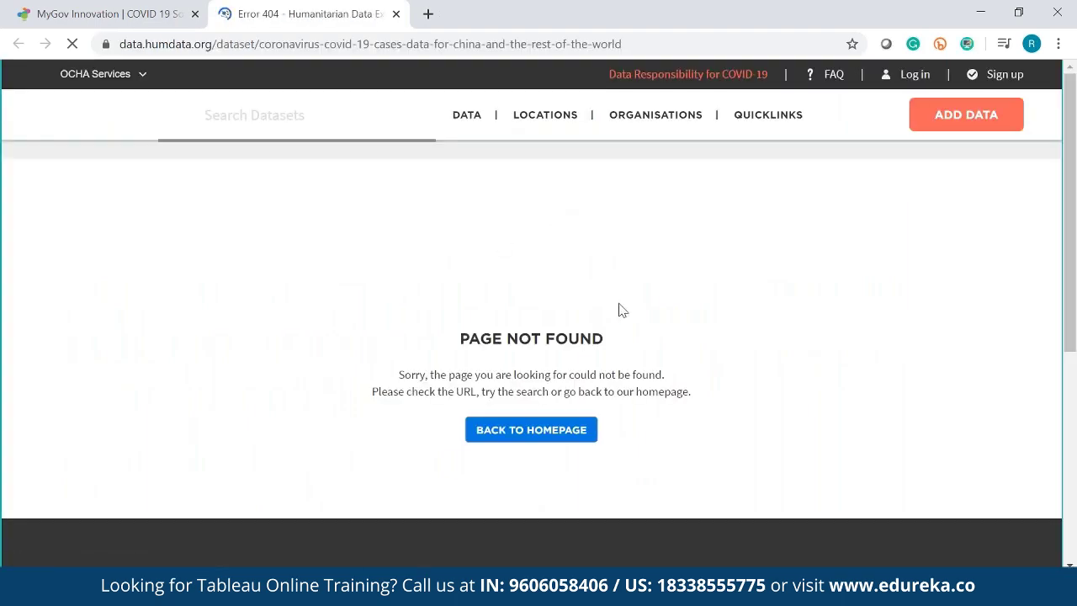
pyautogui.click(140, 12)
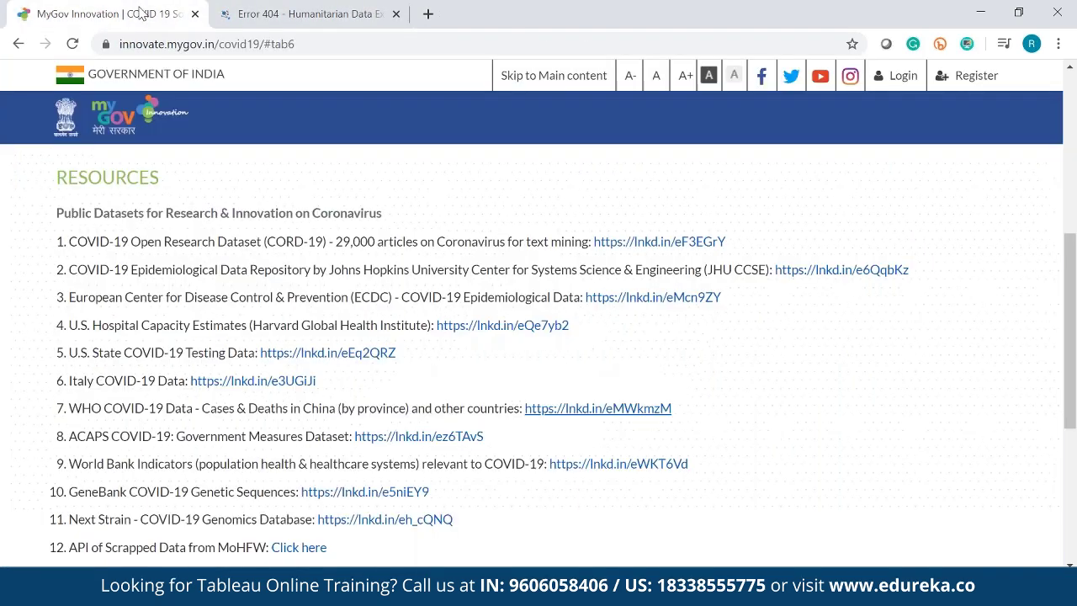
pyautogui.click(980, 12)
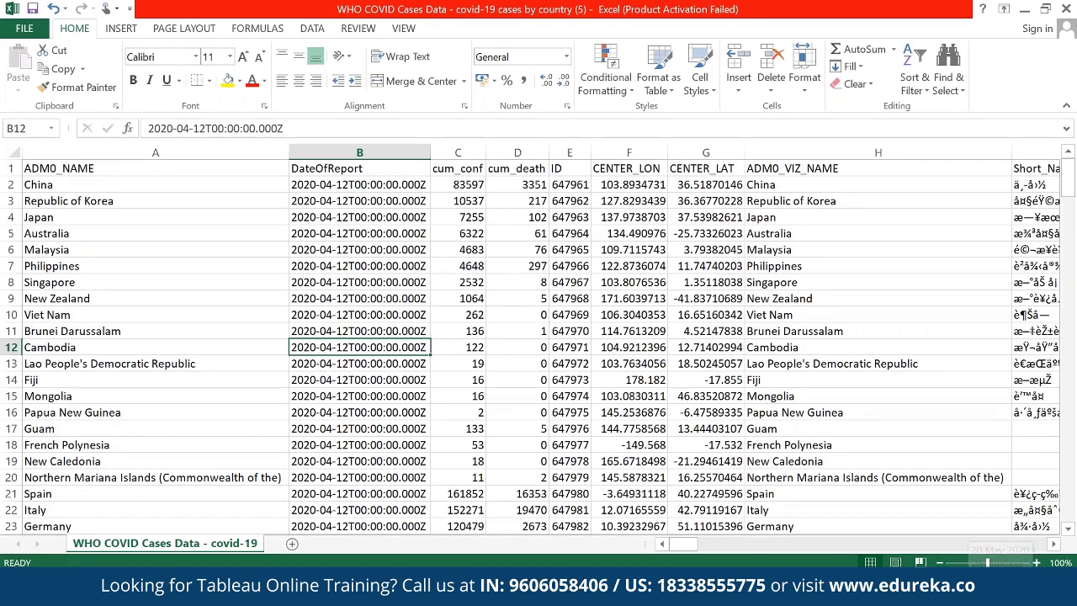
# - Select the DateOfReport column and examine the report dates down through the country rows, returning to cell A1
pyautogui.click(458, 335)
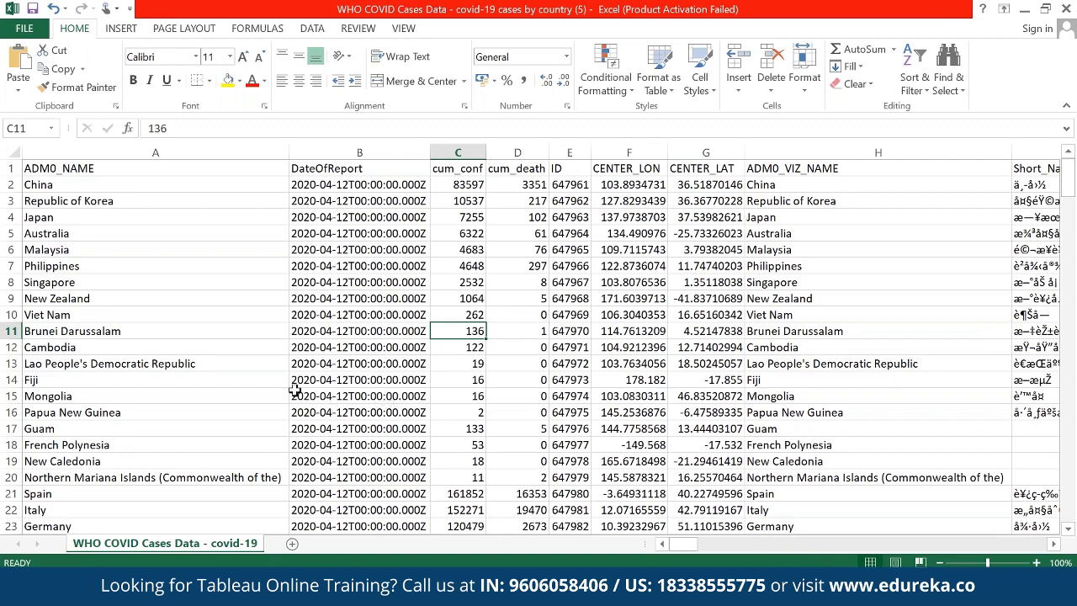
pyautogui.click(357, 151)
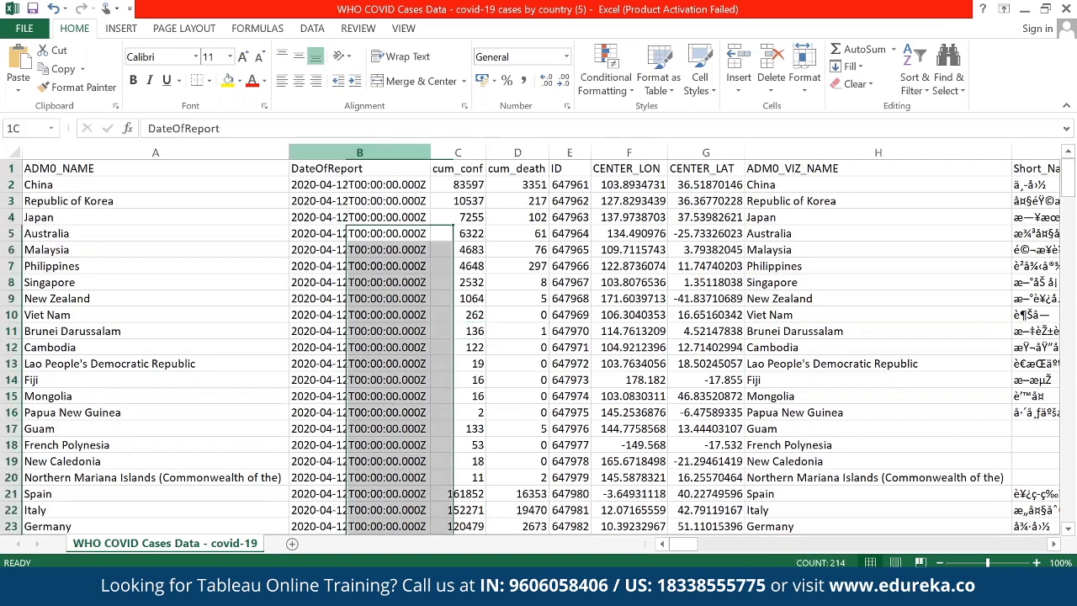
pyautogui.scroll(-2, 419, 323)
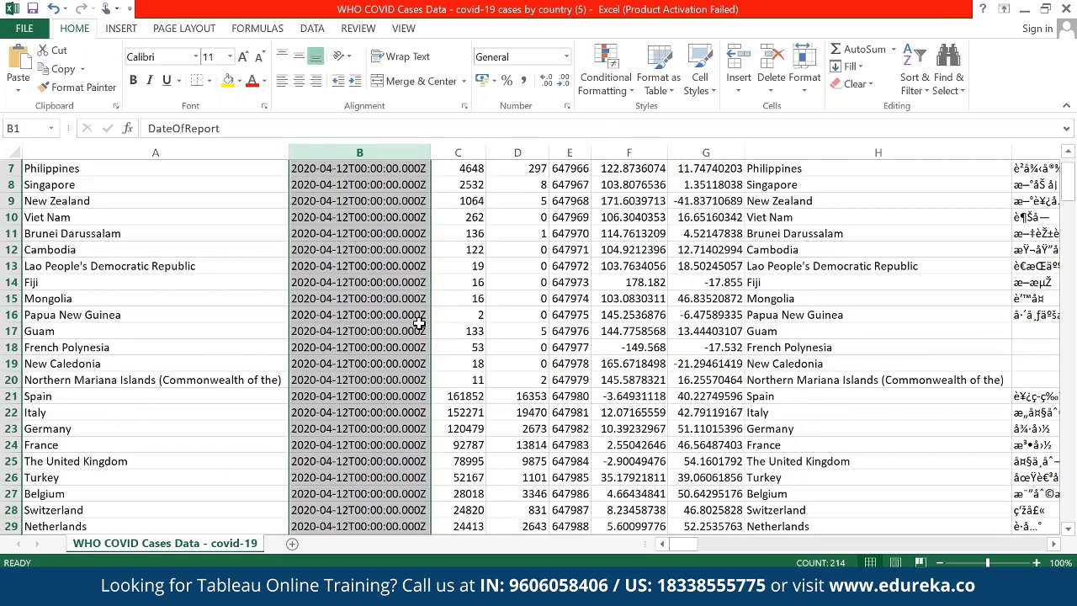
pyautogui.scroll(-2, 419, 323)
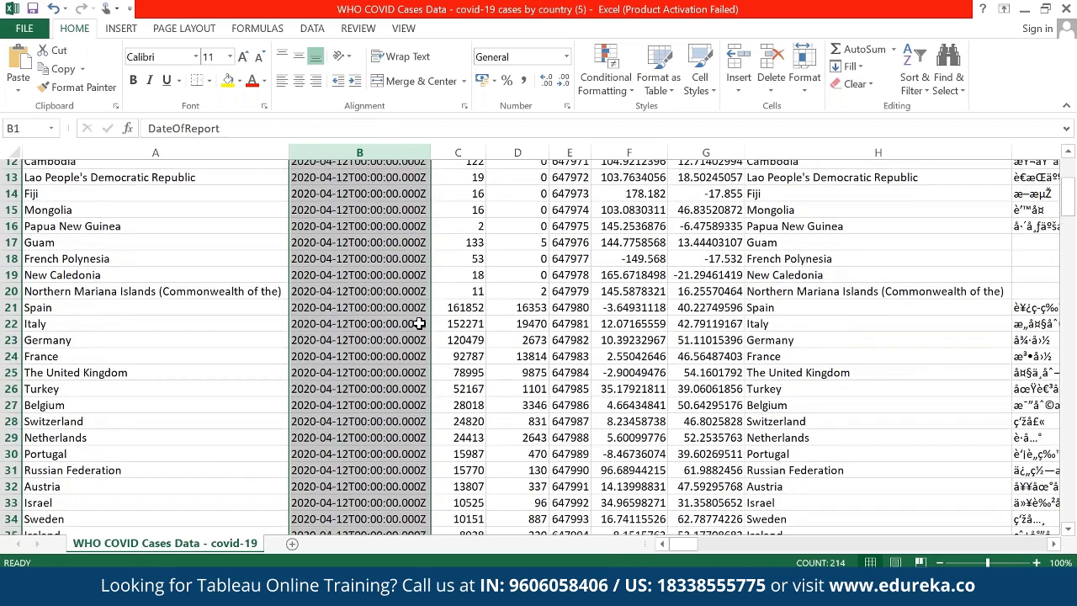
pyautogui.scroll(-7, 250, 376)
pyautogui.scroll(-1, 251, 376)
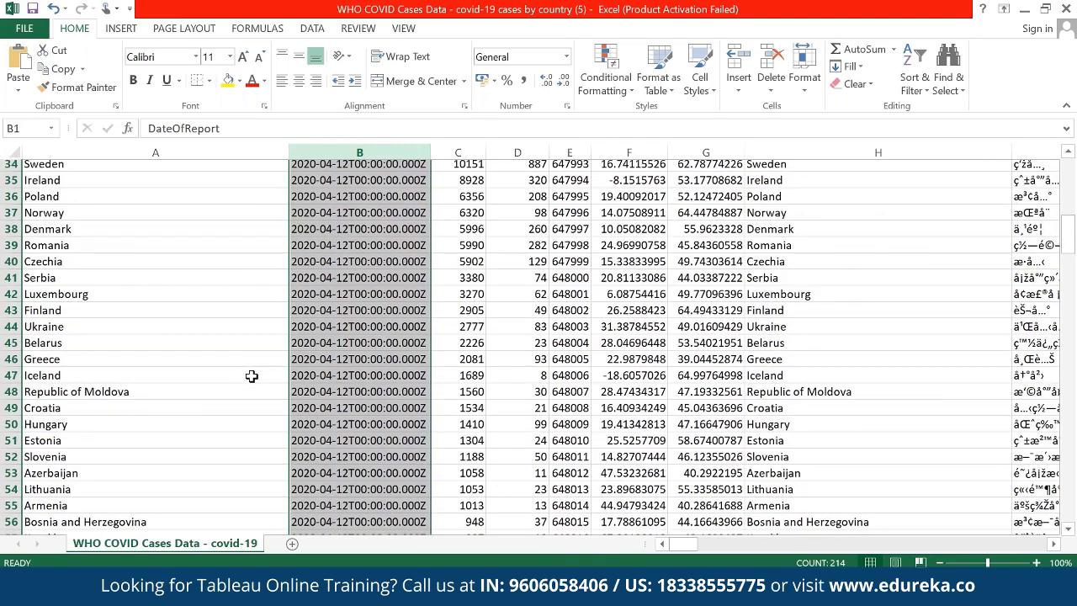
pyautogui.scroll(-2, 251, 376)
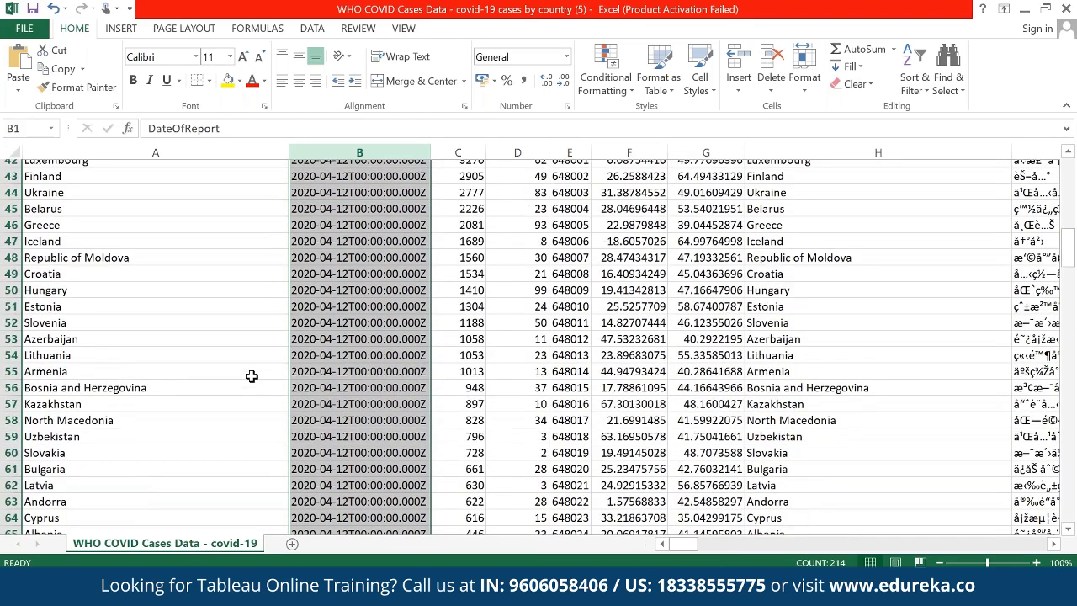
pyautogui.scroll(-4, 251, 376)
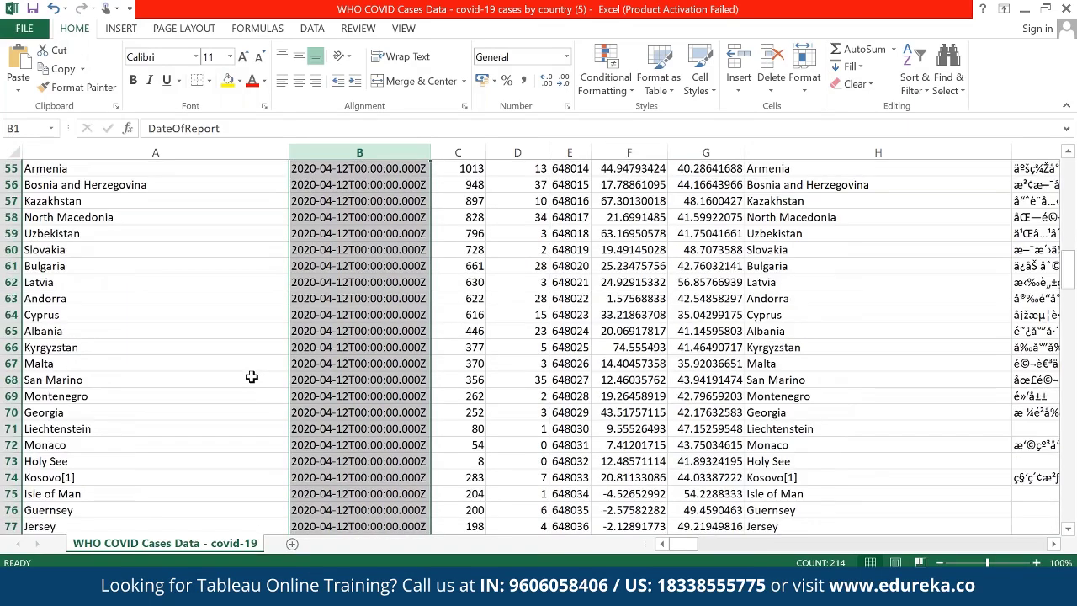
pyautogui.scroll(-3, 251, 375)
pyautogui.click(596, 380)
pyautogui.hotkey('ctrl', 'Home')
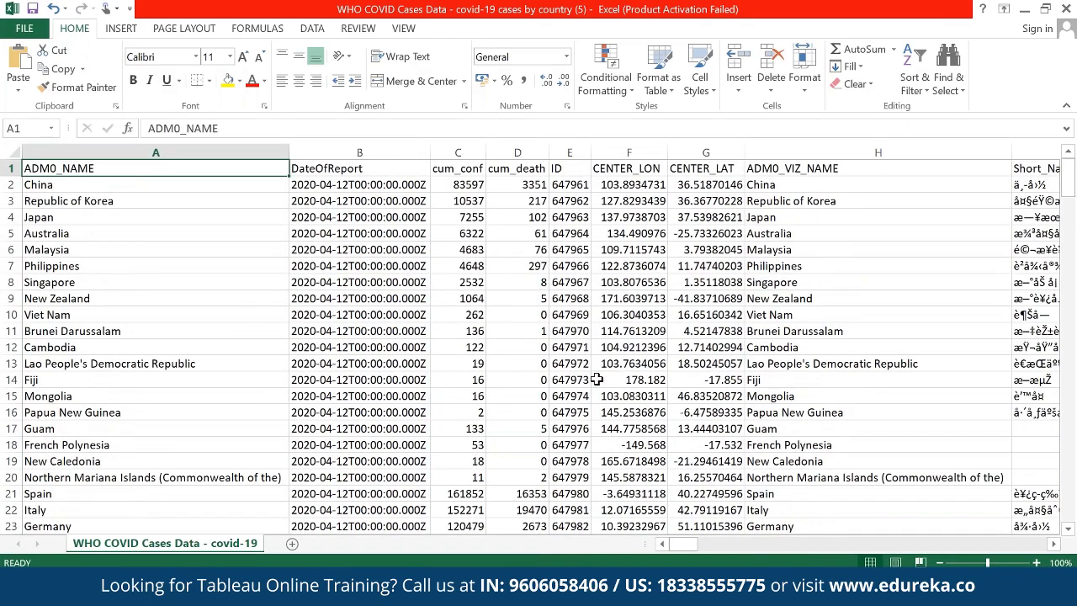
# - Search the sheet for "indi", check India's cum_conf value, and return to China's cum_conf cell
pyautogui.hotkey('ctrl', 'f')
pyautogui.write('indi')
pyautogui.click(596, 379)
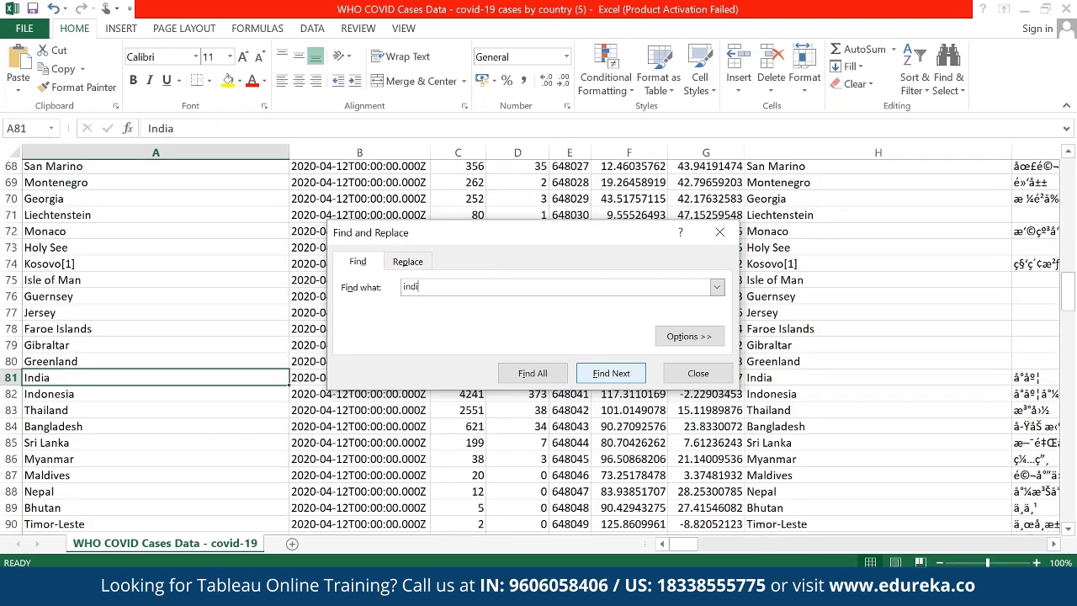
pyautogui.press('Escape')
pyautogui.press('Right')
pyautogui.press('Right')
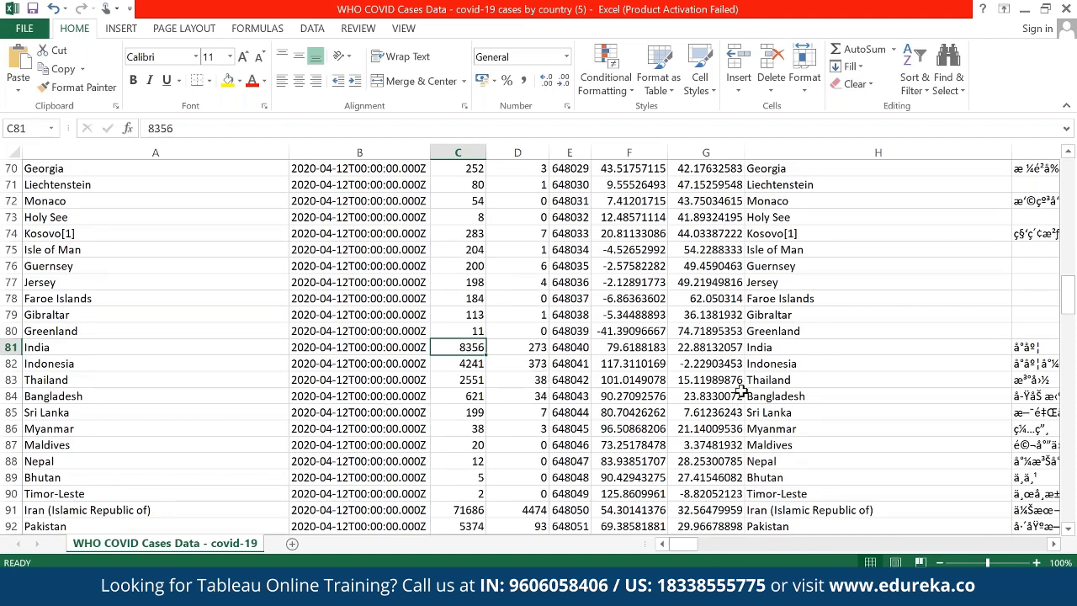
pyautogui.hotkey('ctrl', 'Home')
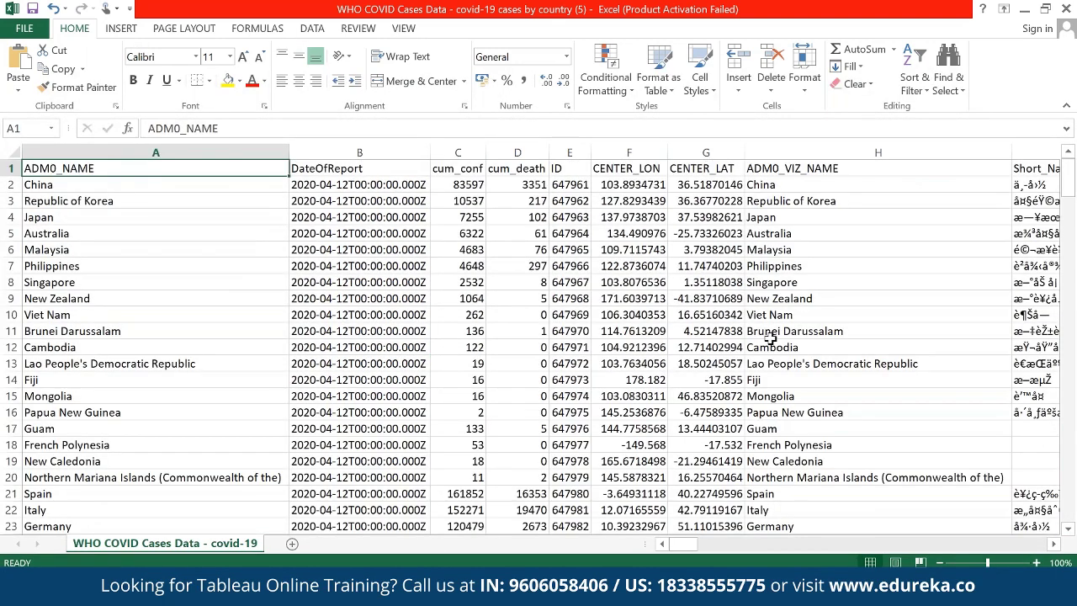
pyautogui.click(455, 187)
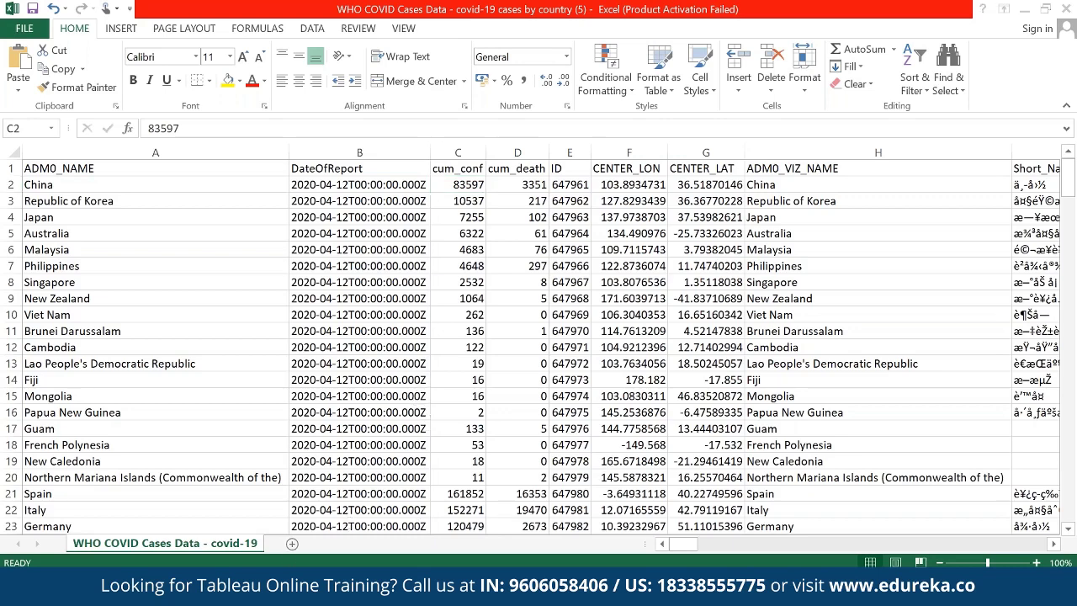
# - Search Windows for "tabl" and launch Tableau 2020.2
pyautogui.press('super')
pyautogui.write('tabl')
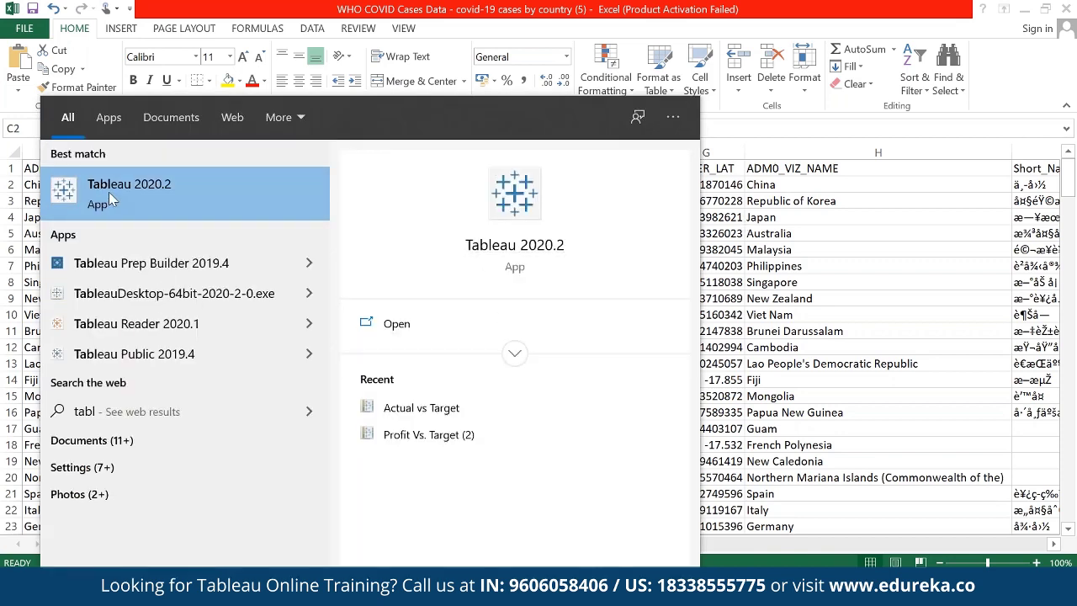
pyautogui.click(151, 189)
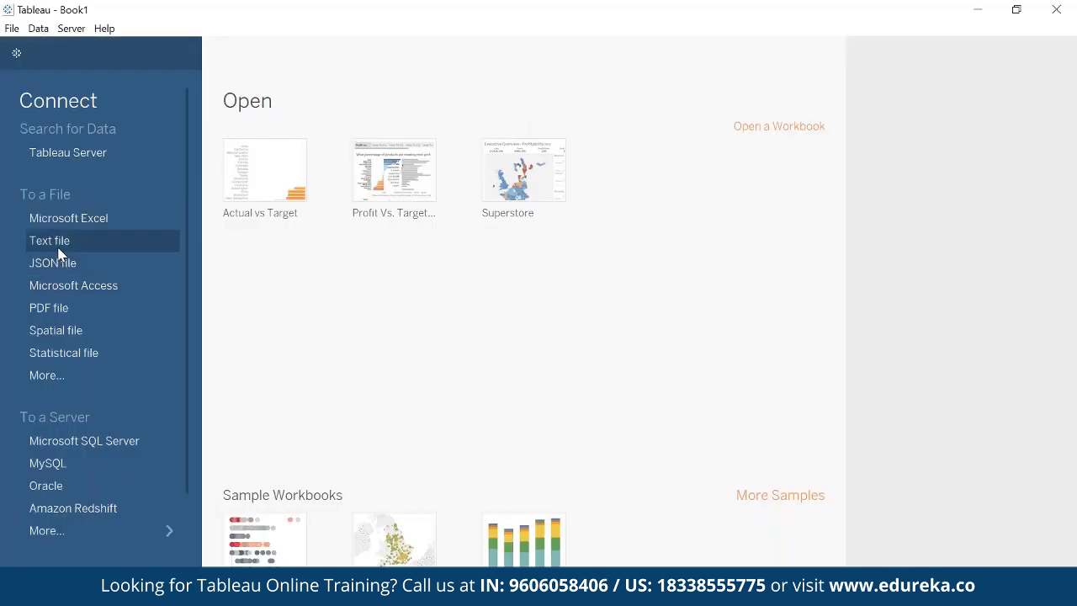
# - Connect to the text file "WHO COVID Cases Data - covid-19 cases by country (5)" in the Downloads folder
pyautogui.click(59, 247)
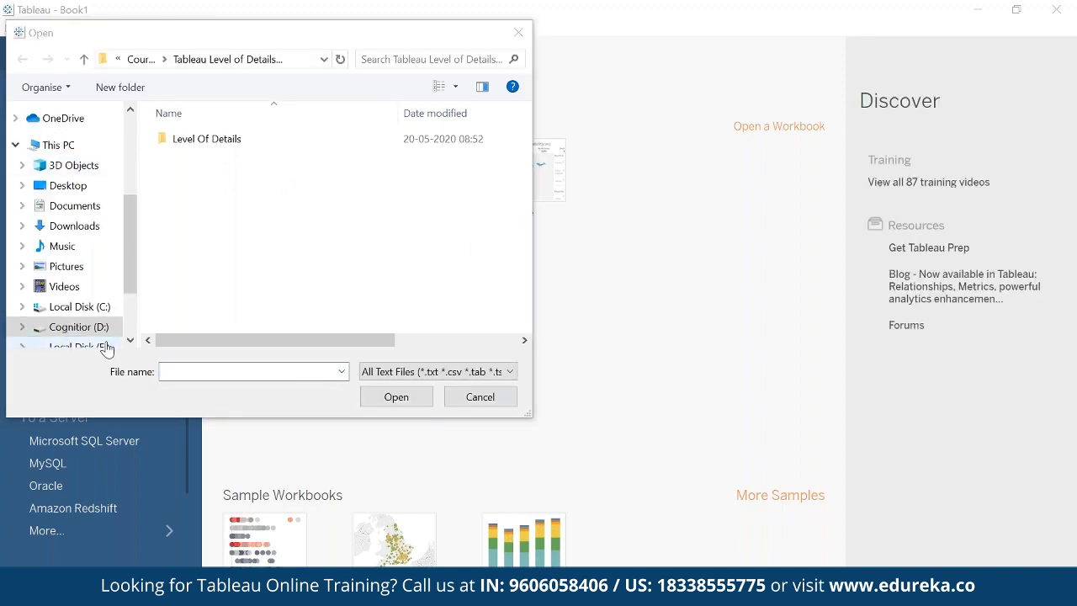
pyautogui.scroll(2, 85, 252)
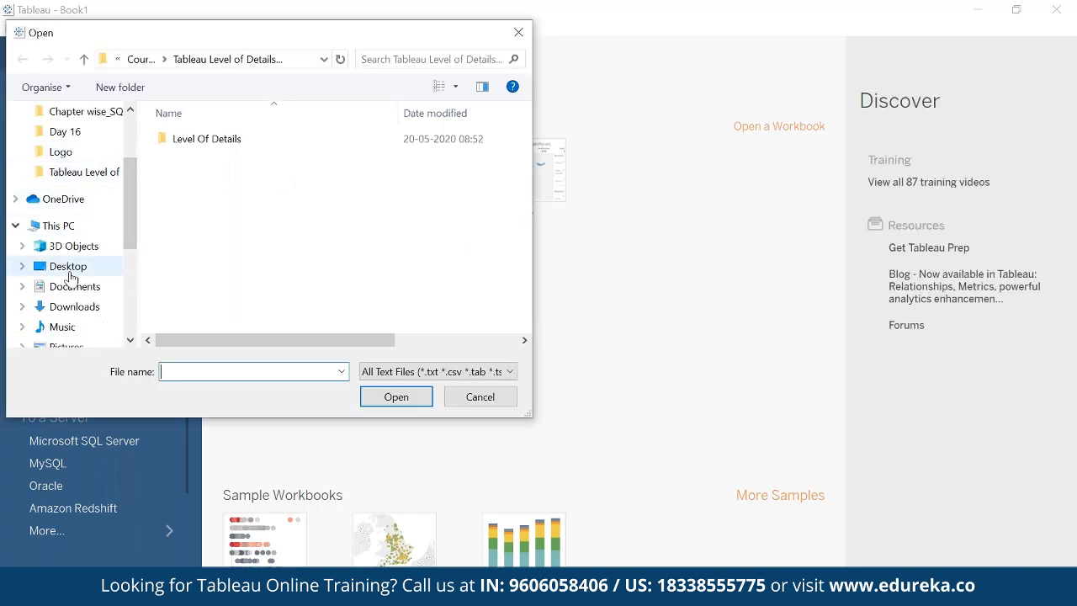
pyautogui.click(72, 308)
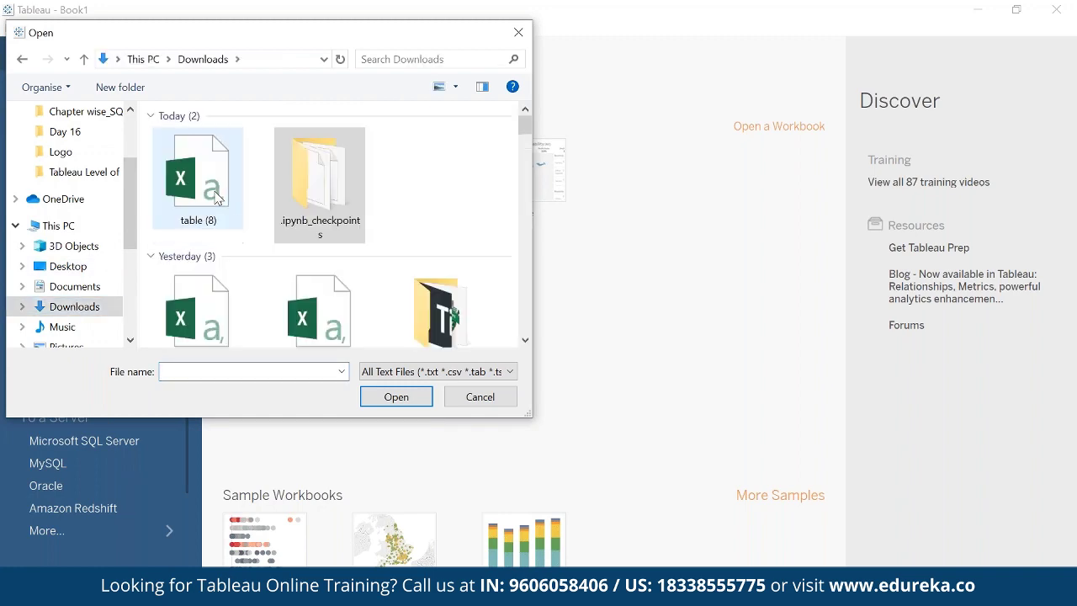
pyautogui.click(323, 162)
pyautogui.doubleClick(320, 162)
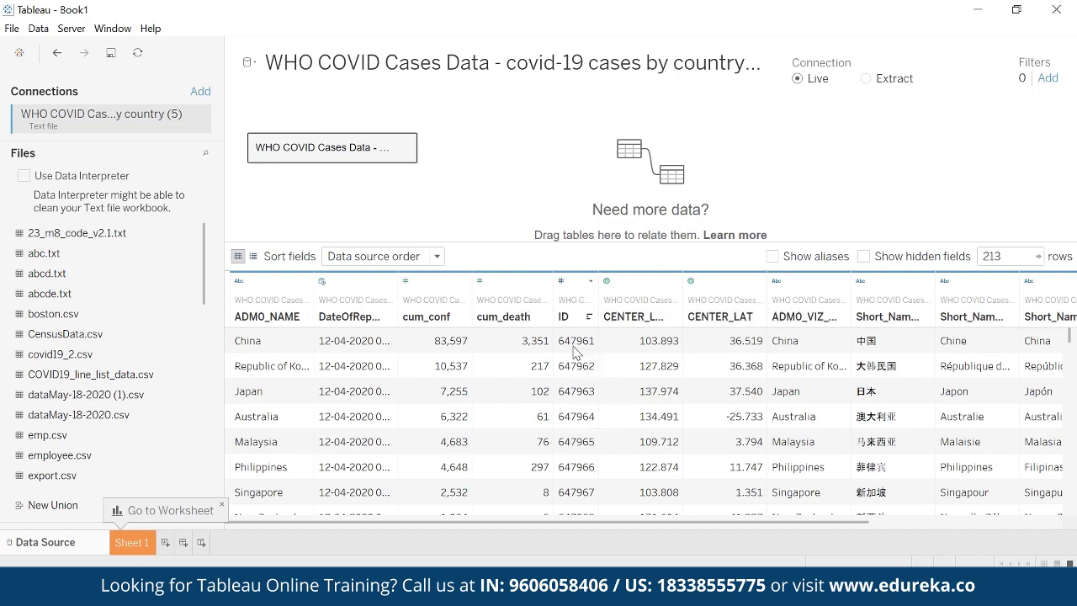
pyautogui.rightClick(575, 290)
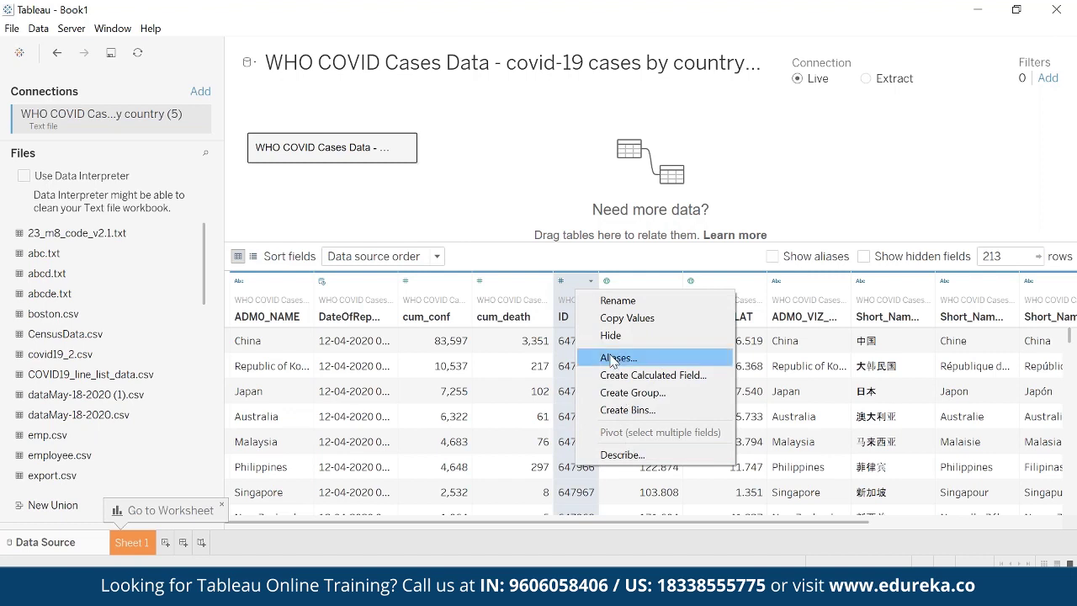
pyautogui.press('Escape')
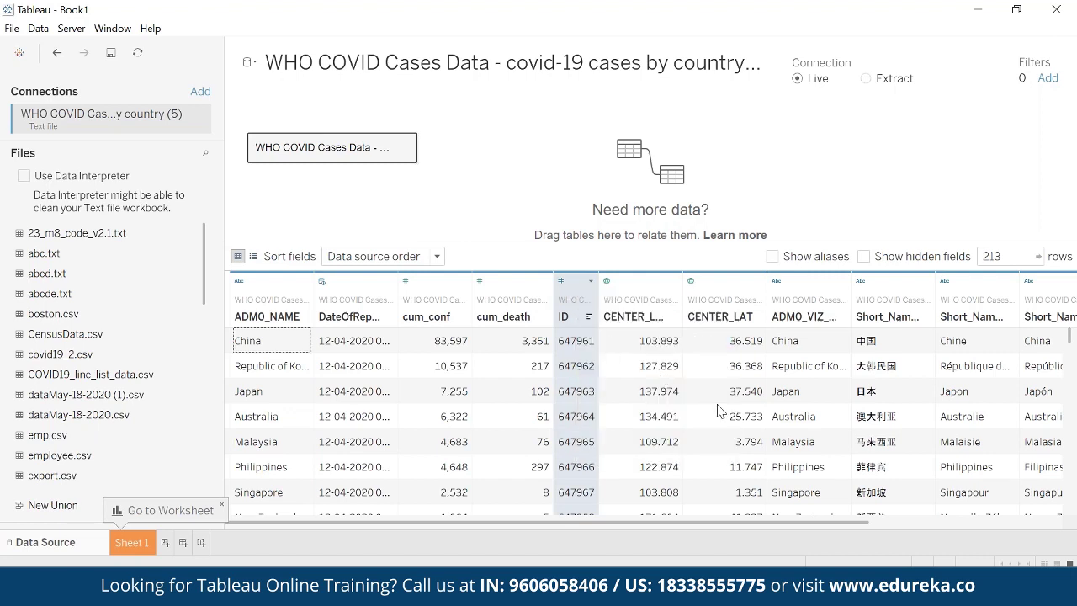
# - Hide the ID field, ADM0_VIZ_NAME and all the Short_Name language fields in the data source
pyautogui.click(748, 317)
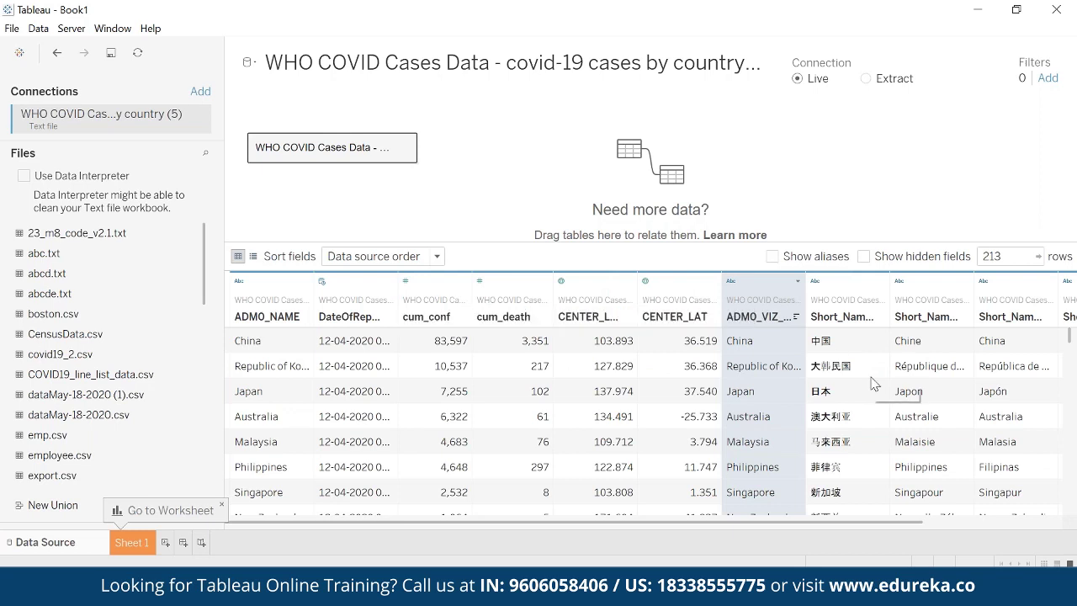
pyautogui.press('Escape')
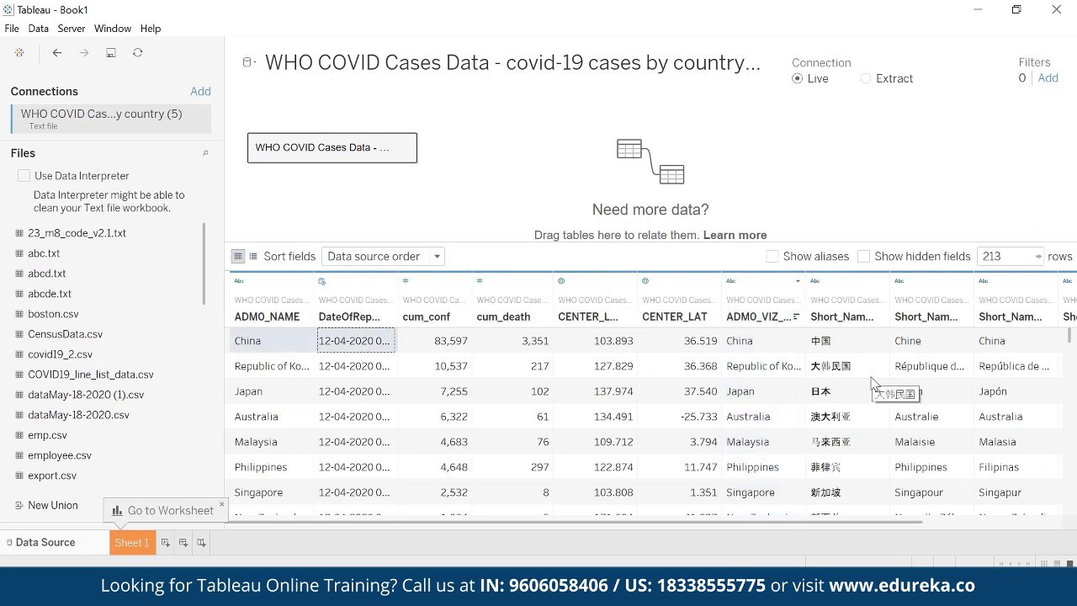
pyautogui.click(971, 529)
pyautogui.click(593, 302)
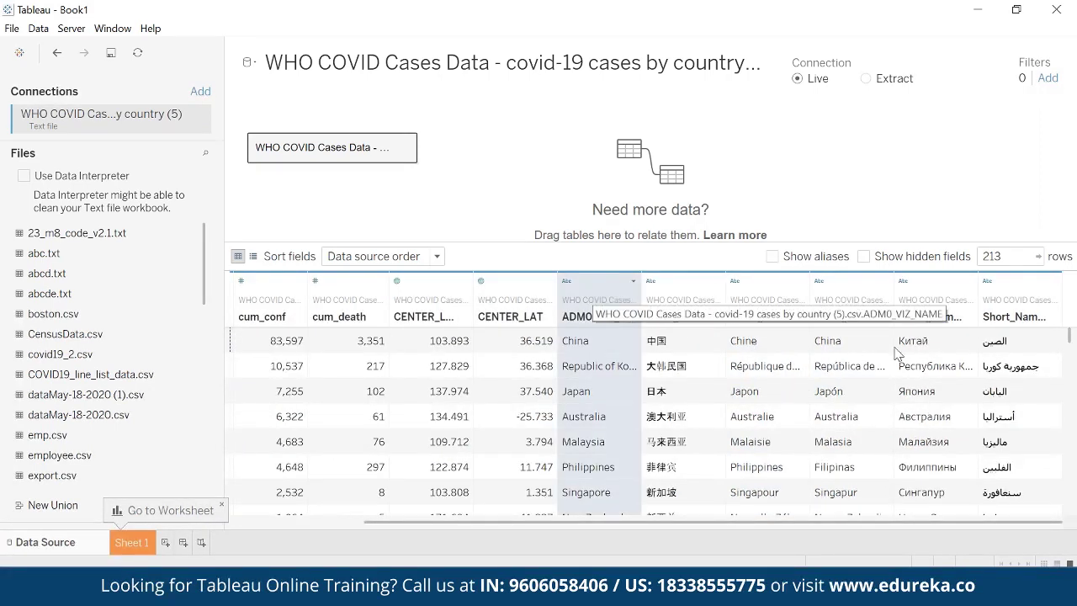
pyautogui.keyDown('shift'); pyautogui.click(1001, 320); pyautogui.keyUp('shift')
pyautogui.rightClick(894, 290)
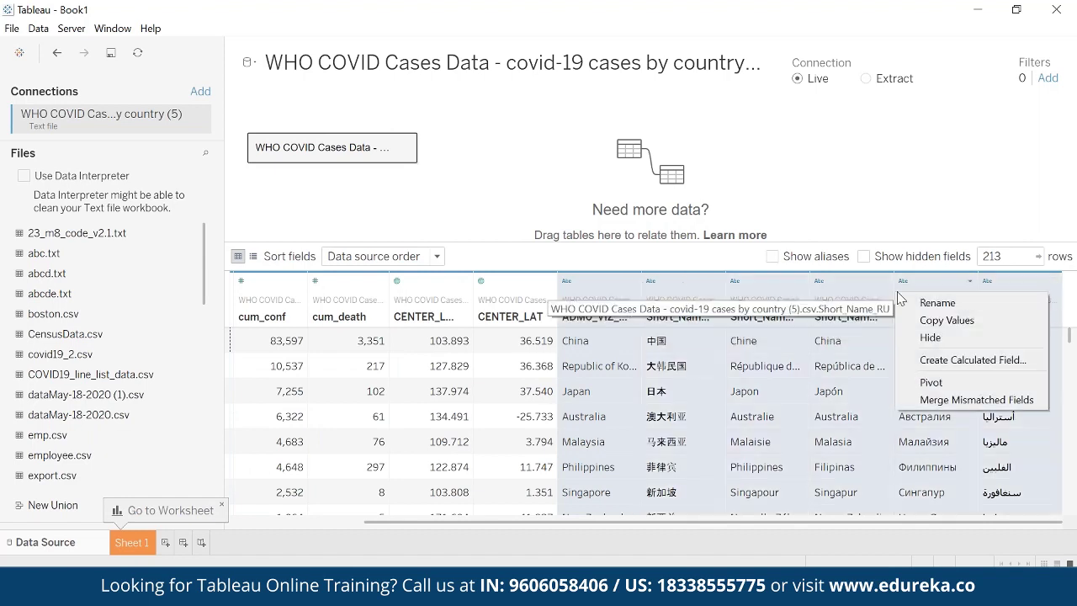
pyautogui.click(951, 337)
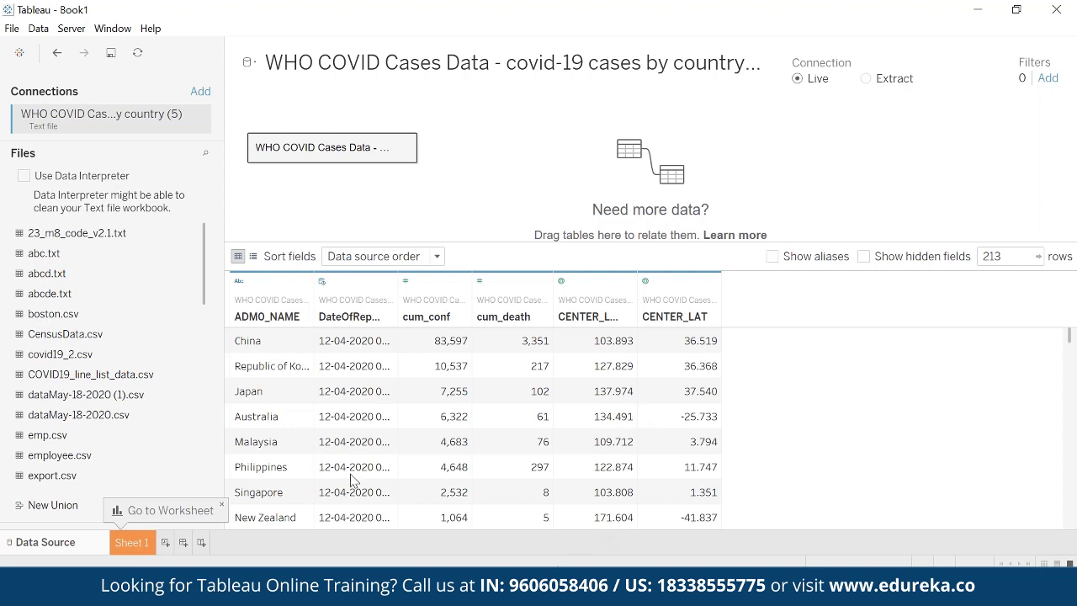
# - Rename the ADM0_NAME field as Country Name
pyautogui.doubleClick(277, 318)
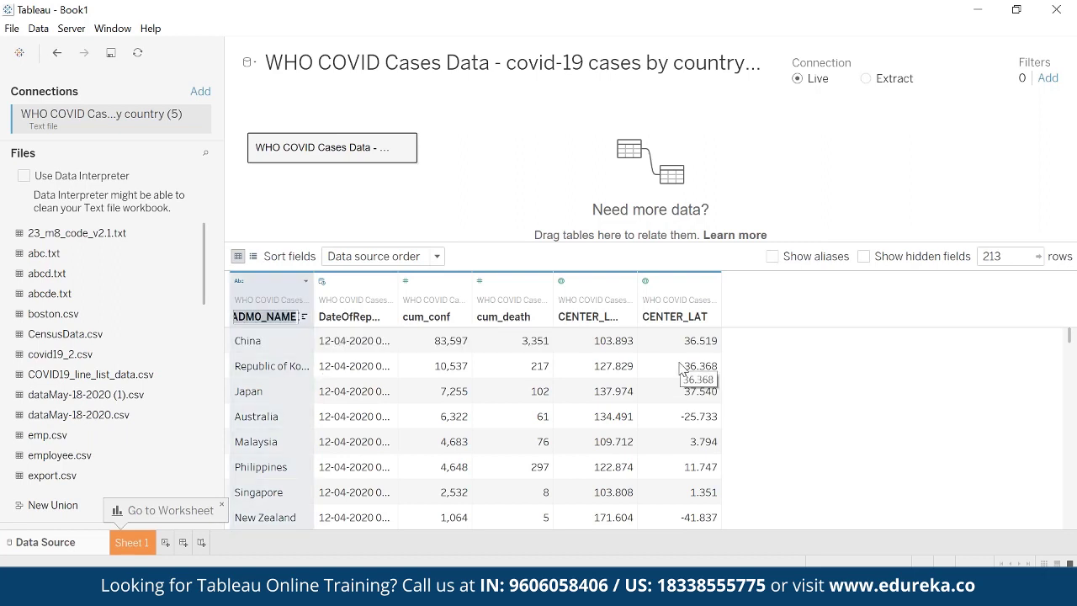
pyautogui.write('Country')
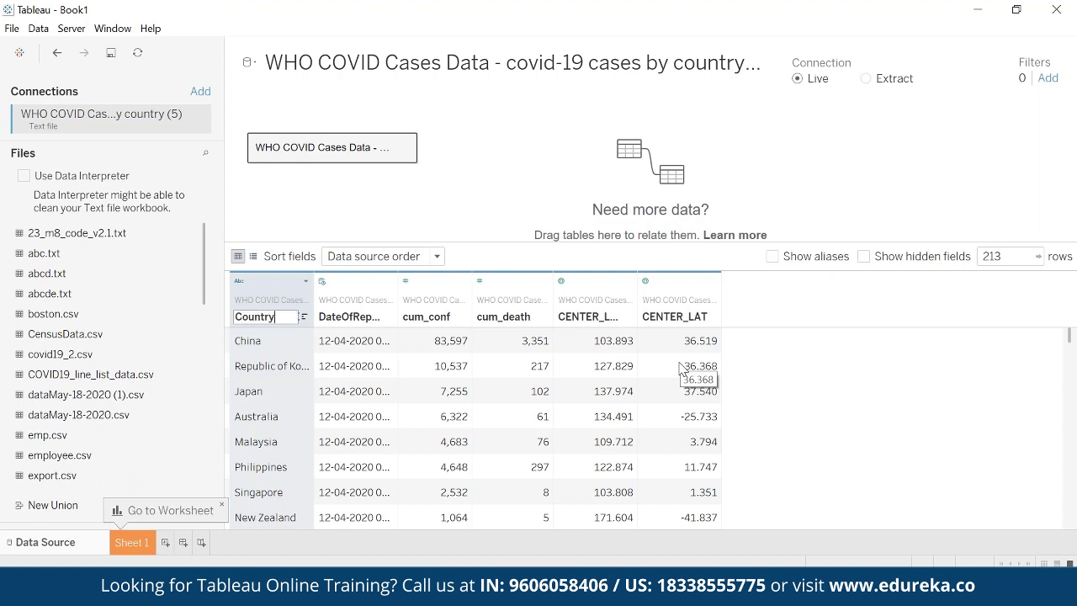
pyautogui.write(' Name')
pyautogui.press('Return')
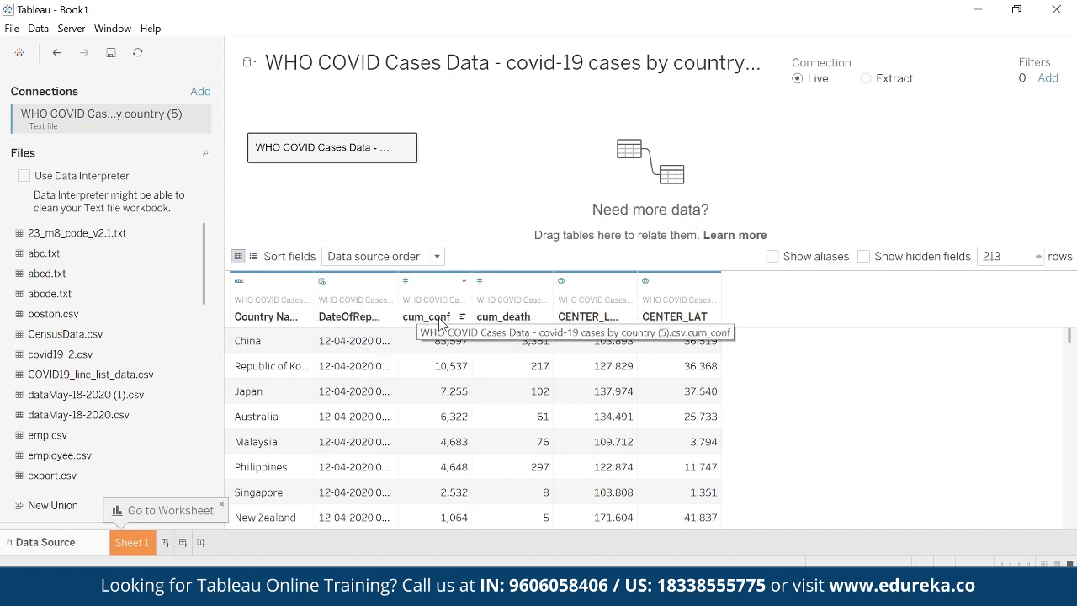
# - Rename the cum_conf field as Confirmed Cases
pyautogui.click(501, 318)
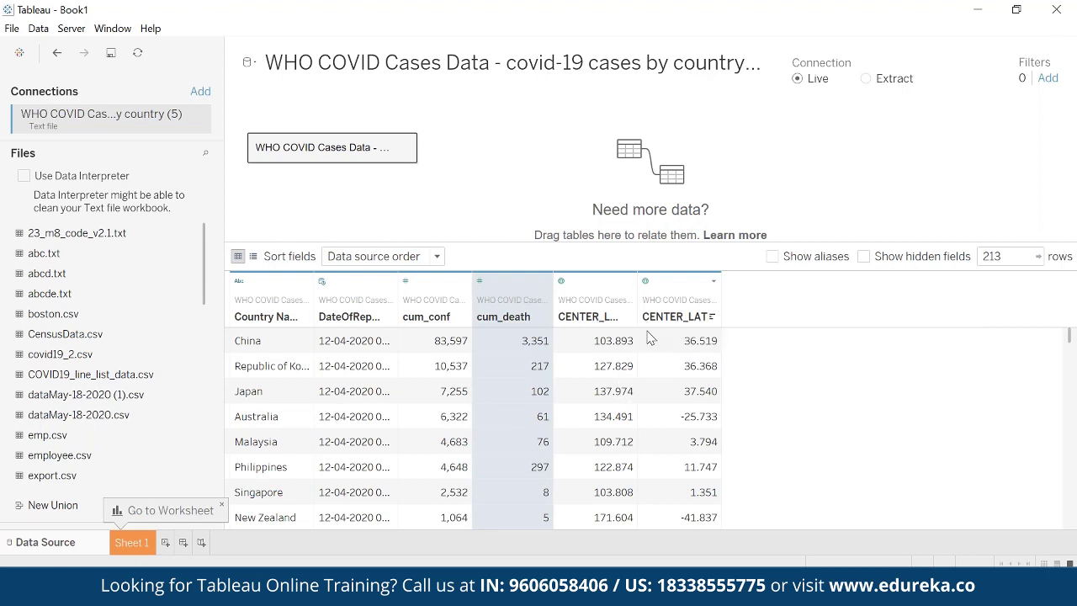
pyautogui.doubleClick(427, 319)
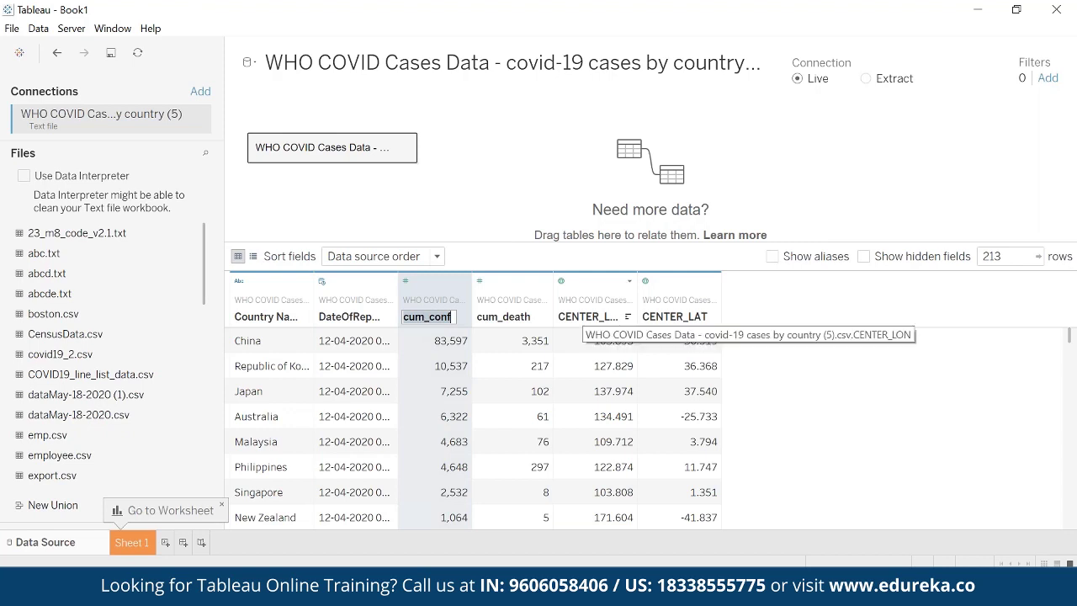
pyautogui.click(804, 454)
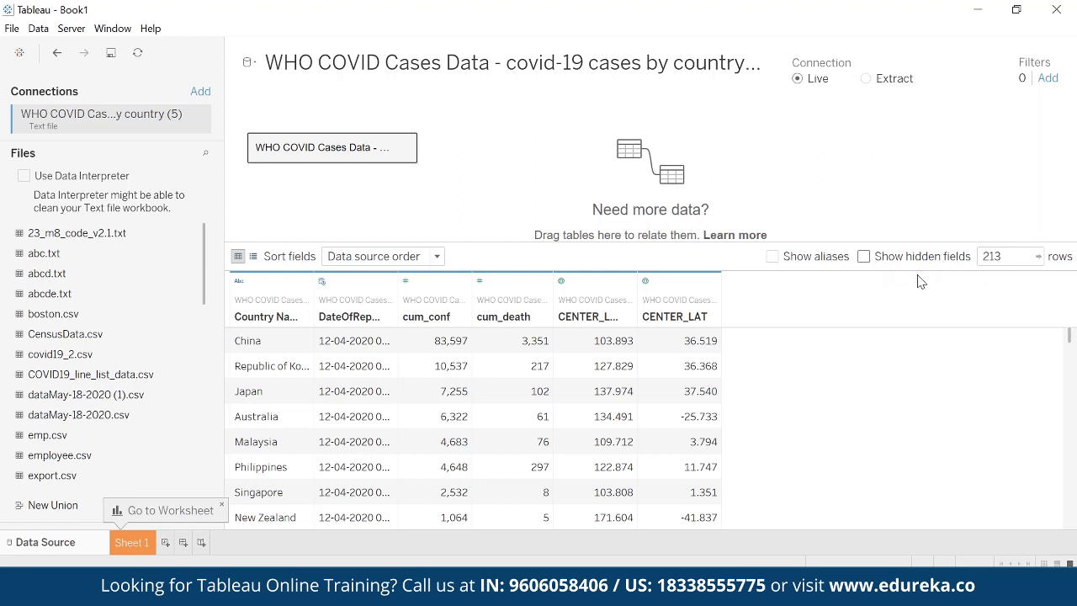
pyautogui.doubleClick(426, 316)
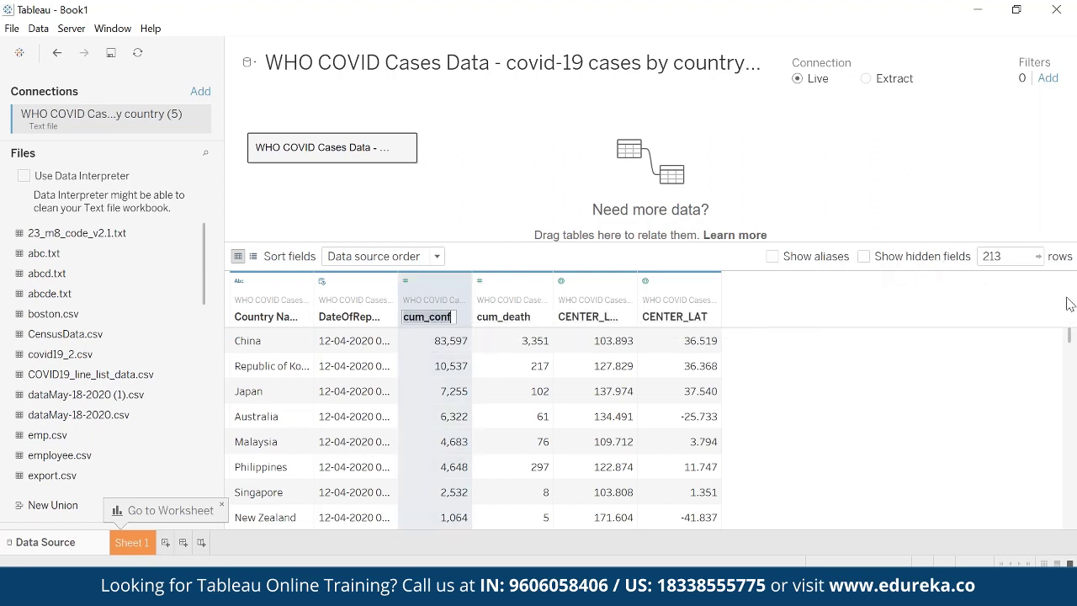
pyautogui.write('Confirmed Cases')
pyautogui.press('Return')
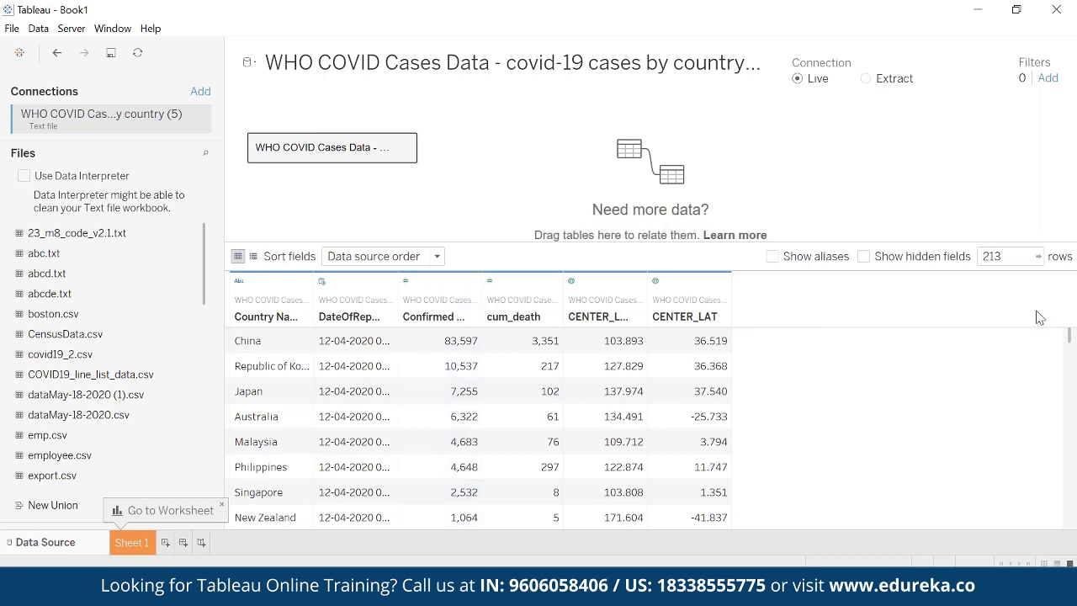
# - Rename the cum_death field as Confirmed Deaths
pyautogui.click(524, 316)
pyautogui.doubleClick(524, 316)
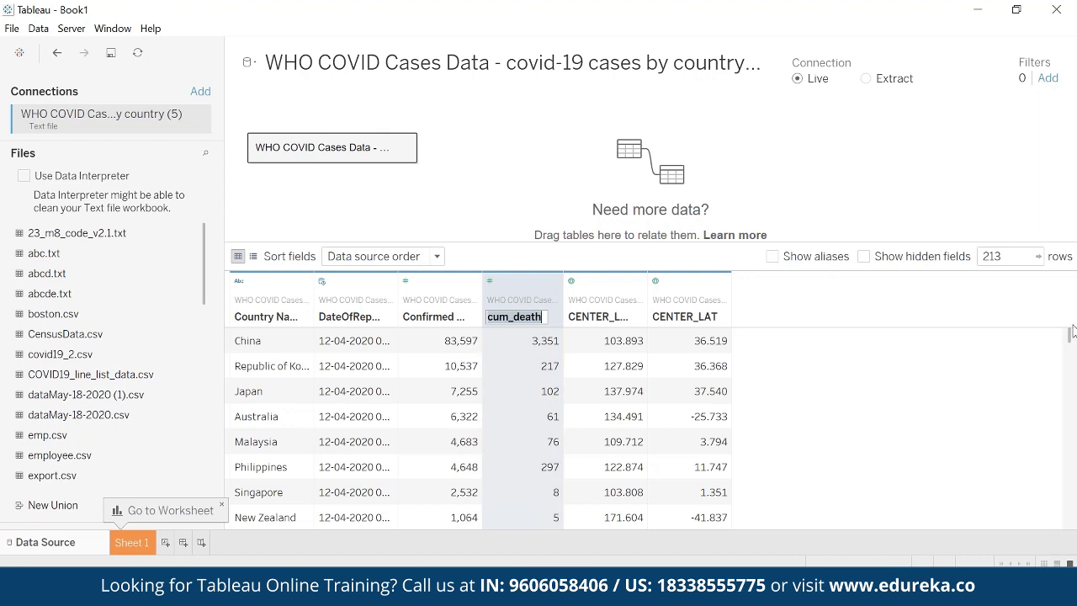
pyautogui.write('Confi')
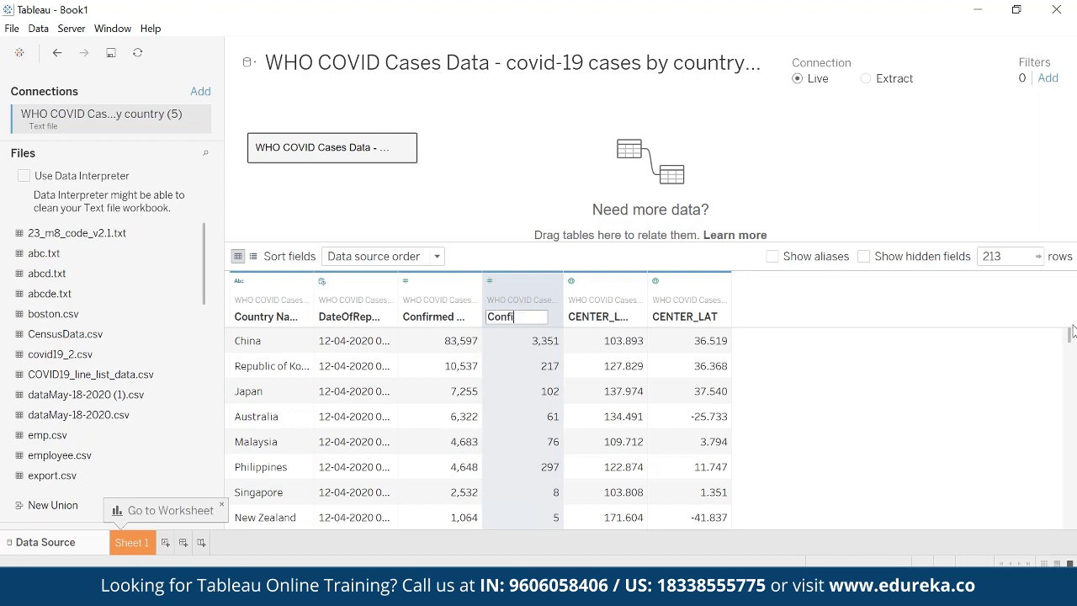
pyautogui.write('rmed Deaths')
pyautogui.press('Return')
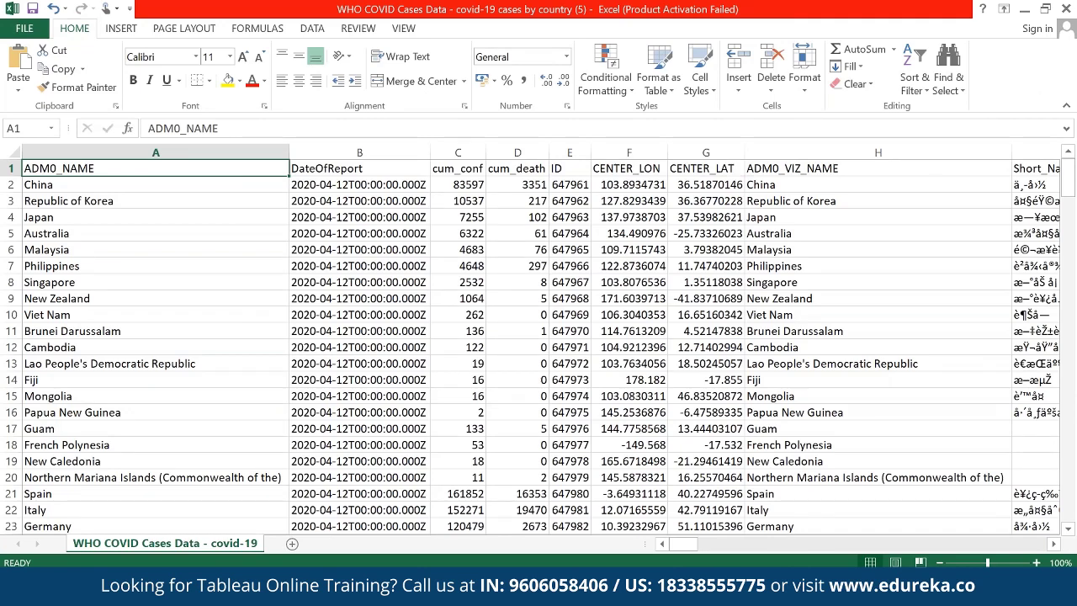
# - Return to Tableau from Excel and assign the Country/Region geographic role to the Country Name field
pyautogui.hotkey('alt', 'Tab')
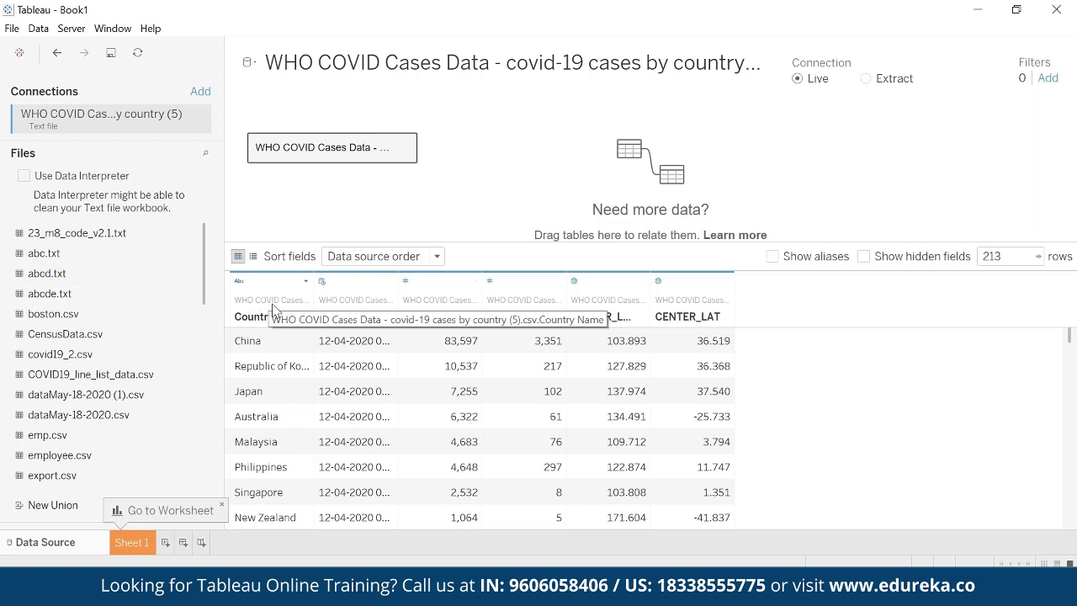
pyautogui.click(239, 281)
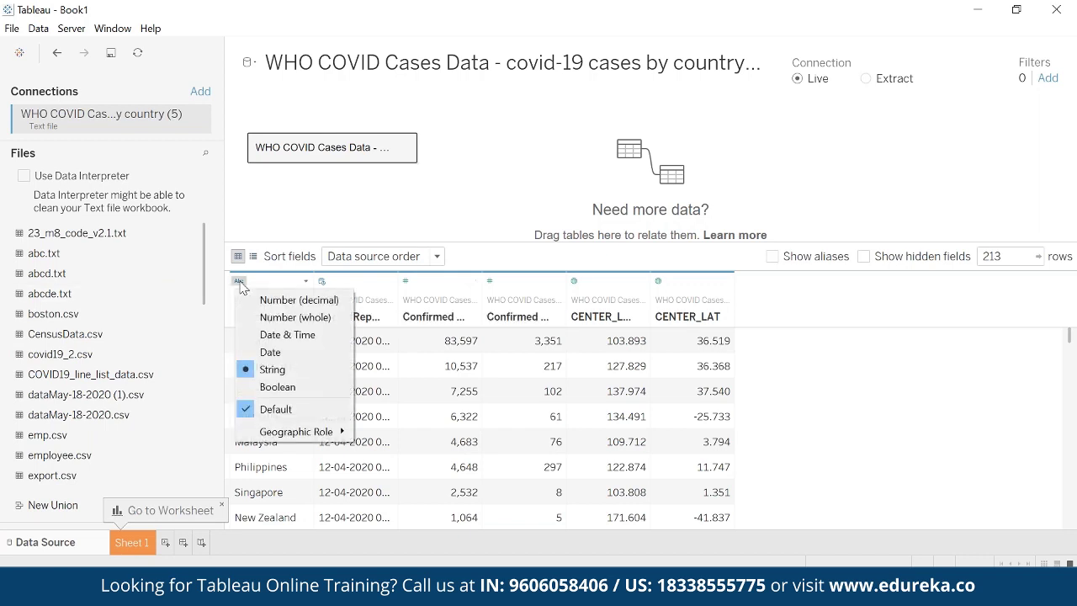
pyautogui.moveTo(332, 432)
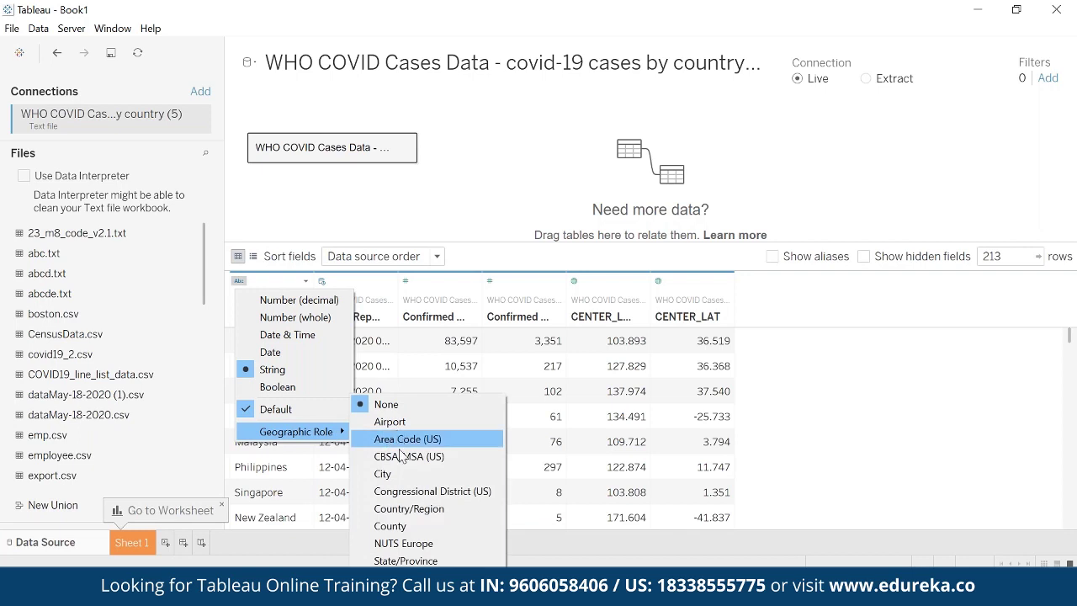
pyautogui.click(404, 509)
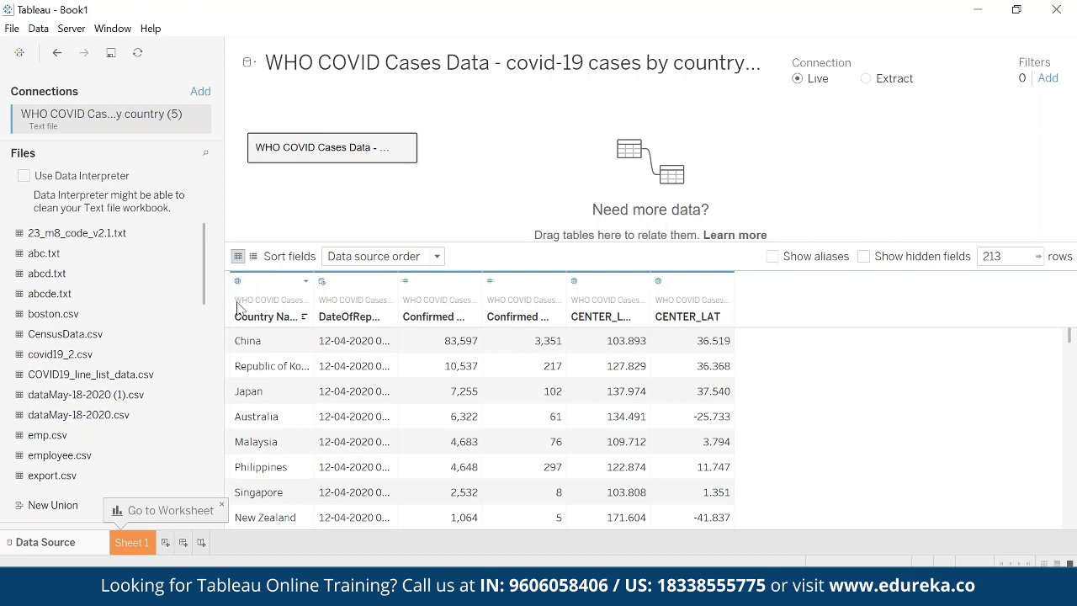
# - Open Sheet 1 and add Country Name to the empty view to build a world map of the countries
pyautogui.click(145, 547)
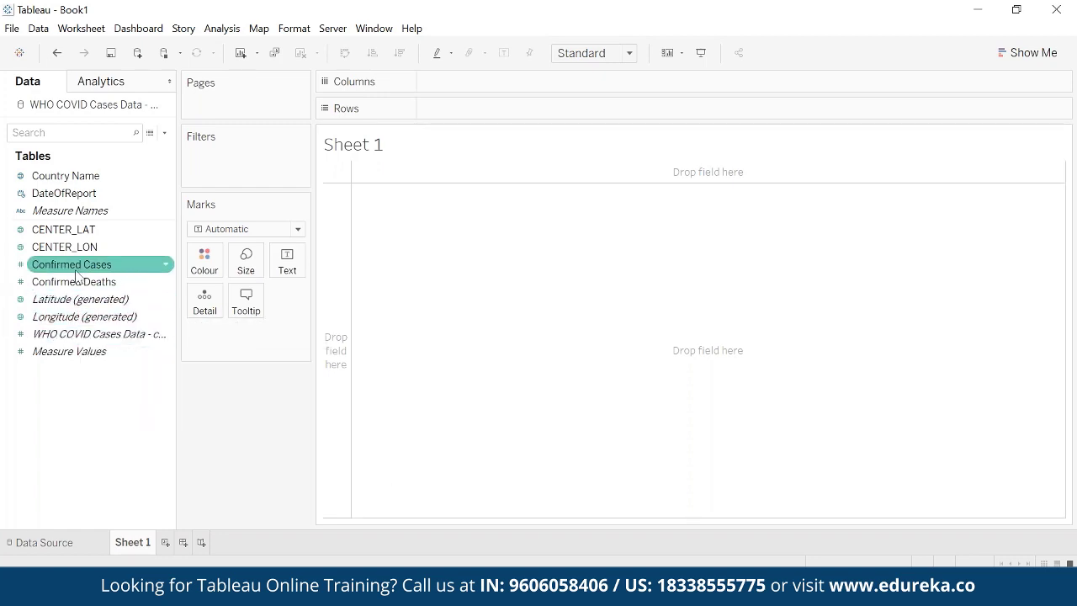
pyautogui.click(57, 178)
pyautogui.moveTo(57, 180); pyautogui.dragTo(629, 391)
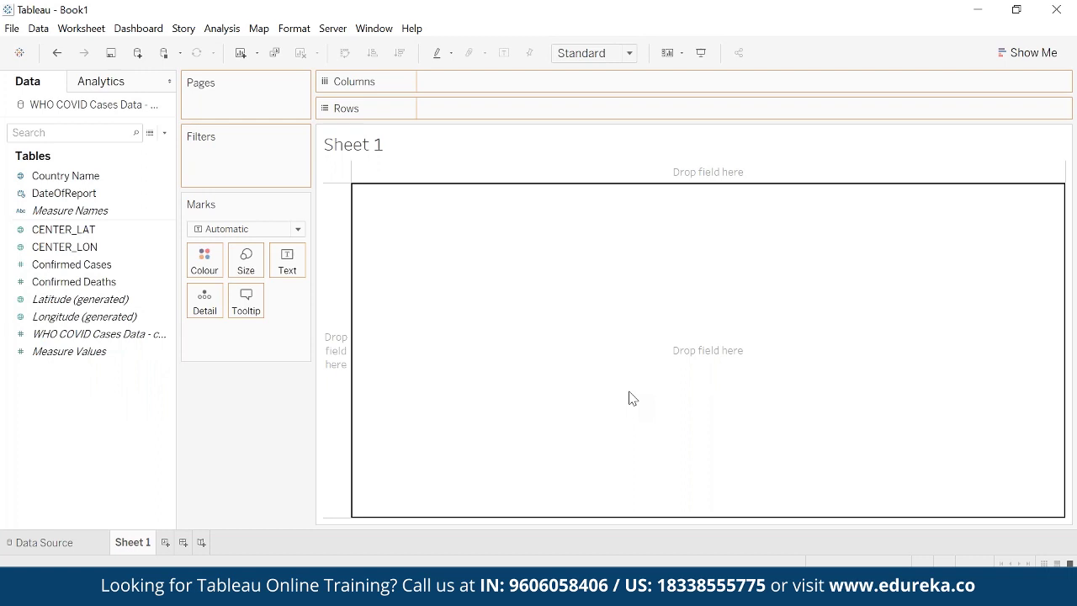
pyautogui.moveTo(632, 399); pyautogui.dragTo(800, 413)
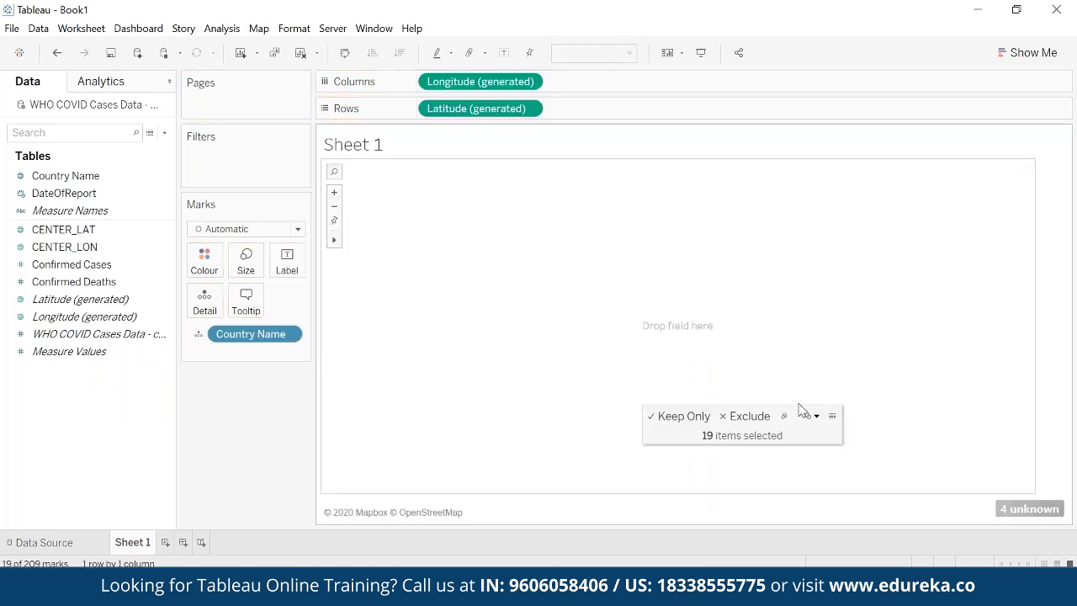
pyautogui.click(512, 224)
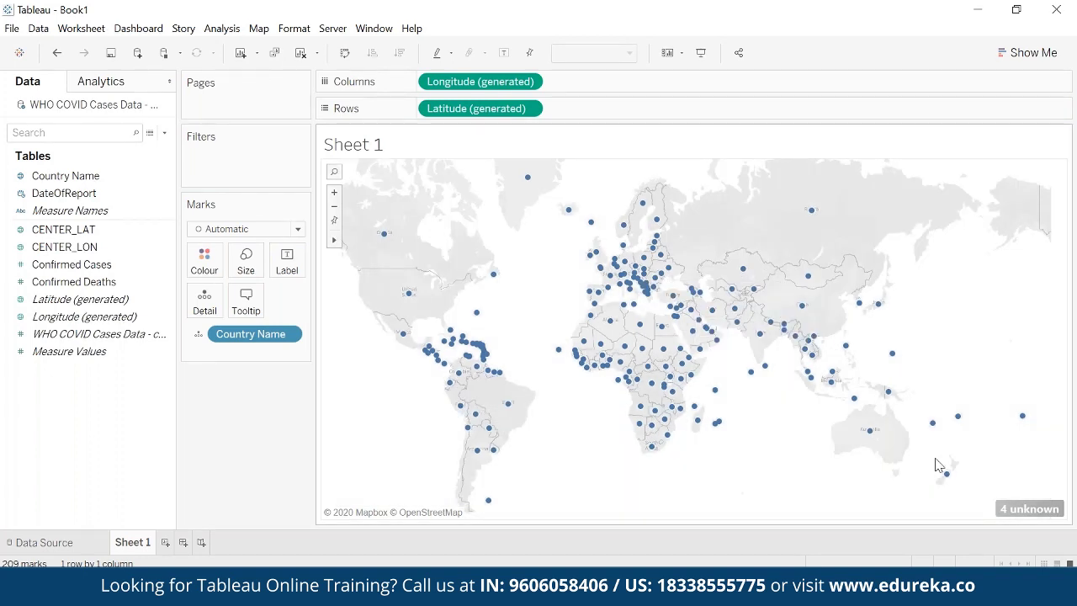
pyautogui.moveTo(450, 382)
pyautogui.moveTo(584, 299)
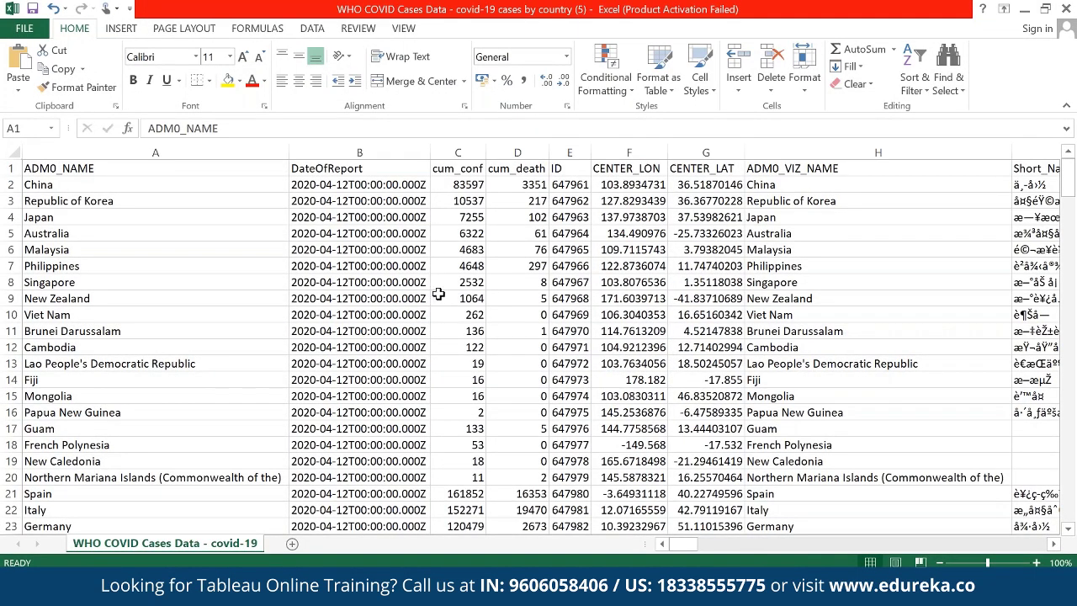
# - Switch to the Excel sheet and examine the cum_conf column and the country names from China down to Guam
pyautogui.click(206, 296)
pyautogui.click(457, 152)
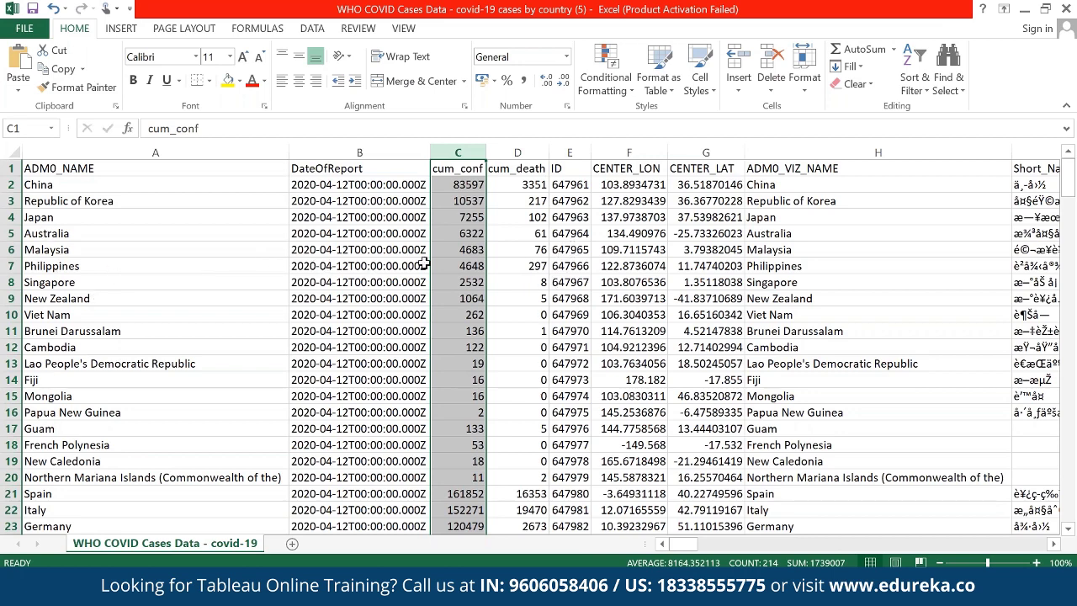
pyautogui.click(519, 247)
pyautogui.moveTo(84, 184); pyautogui.dragTo(182, 425)
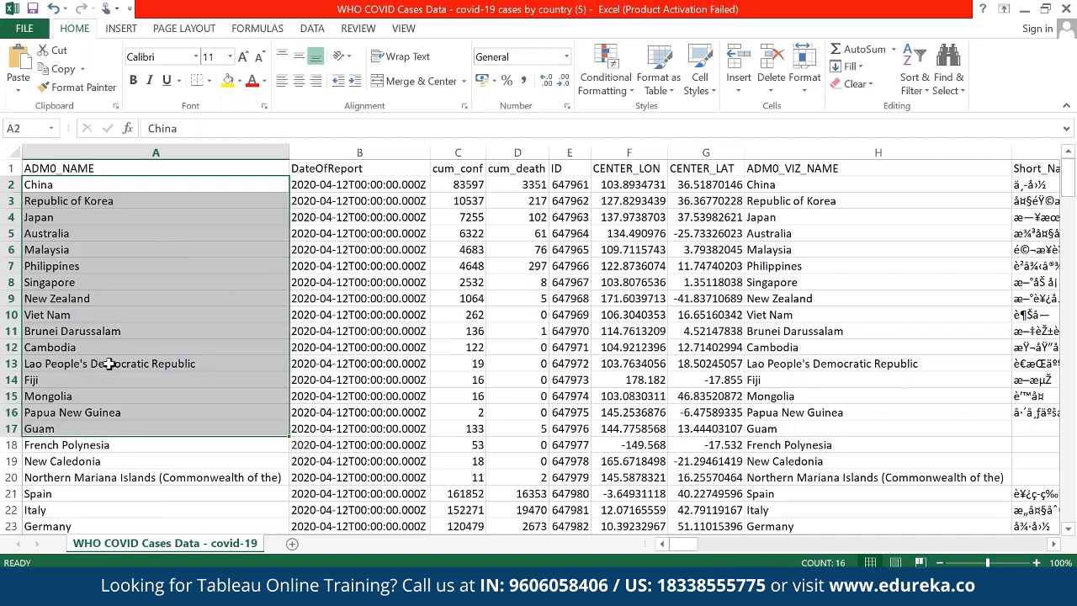
pyautogui.click(162, 330)
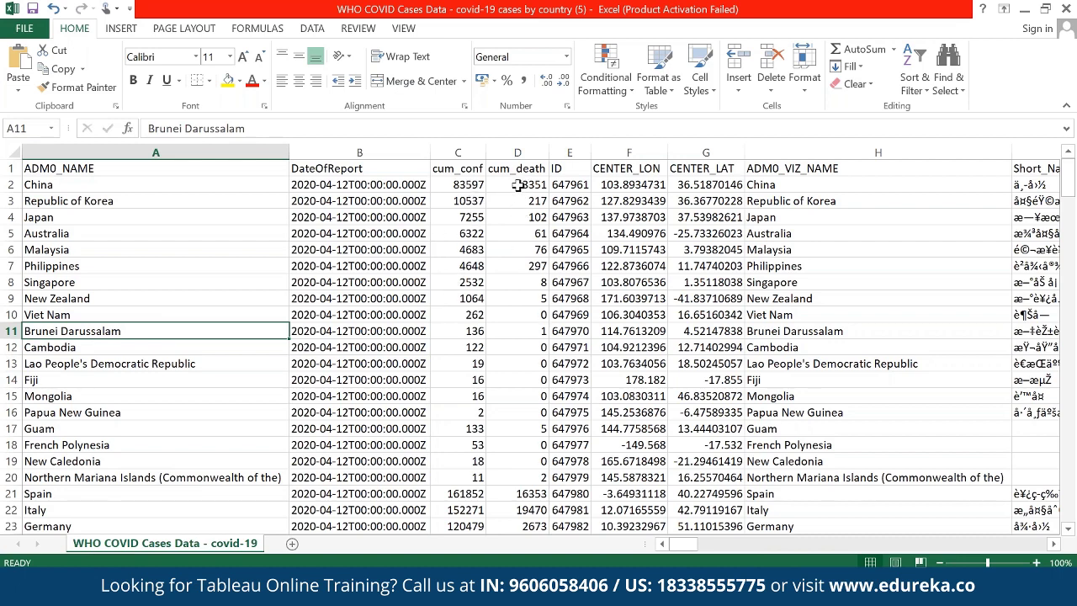
# - Examine the cum_death values from China down to Viet Nam and compare China's deaths with its confirmed cases
pyautogui.click(514, 186)
pyautogui.hotkey('ctrl', 'c')
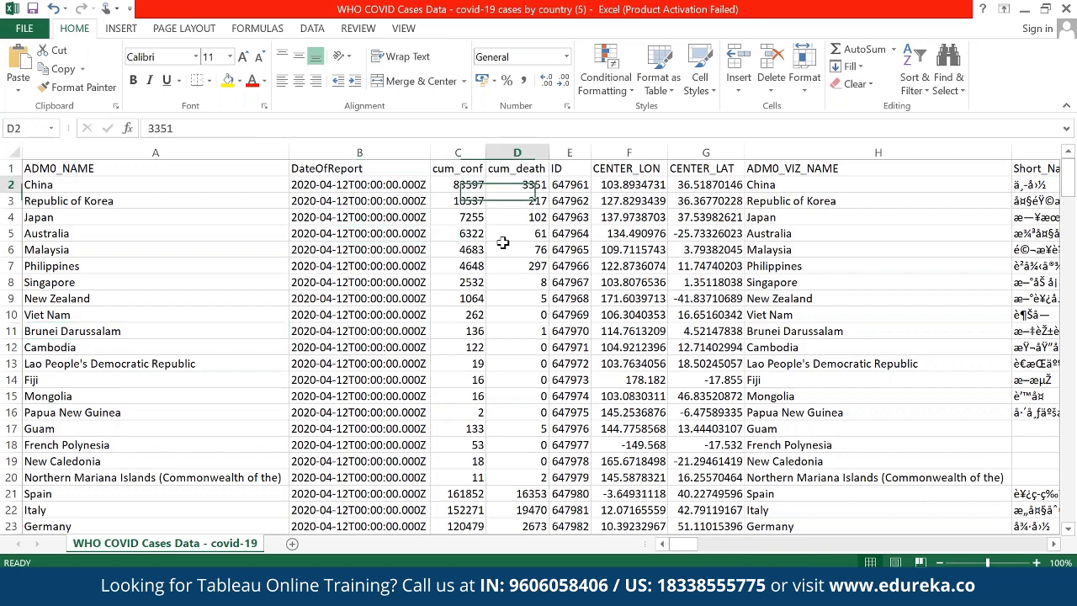
pyautogui.moveTo(514, 185); pyautogui.dragTo(492, 316)
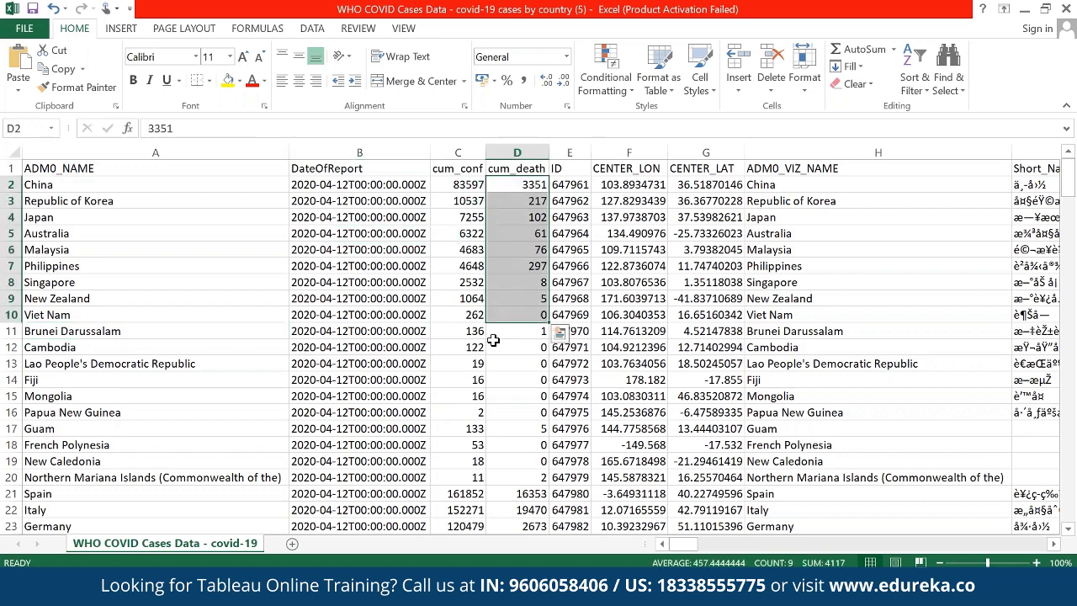
pyautogui.click(493, 341)
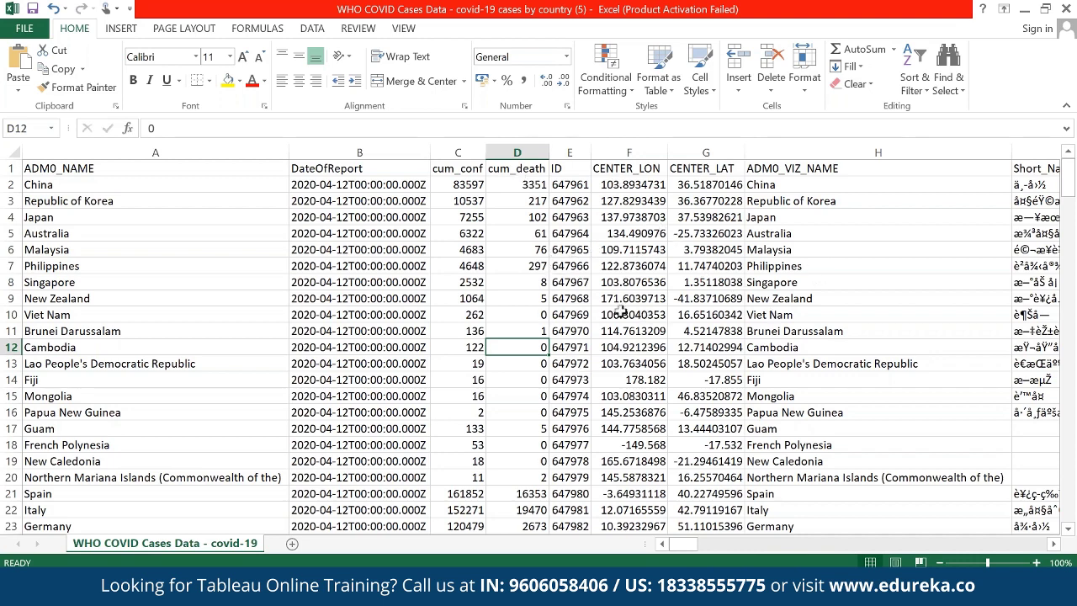
pyautogui.click(508, 181)
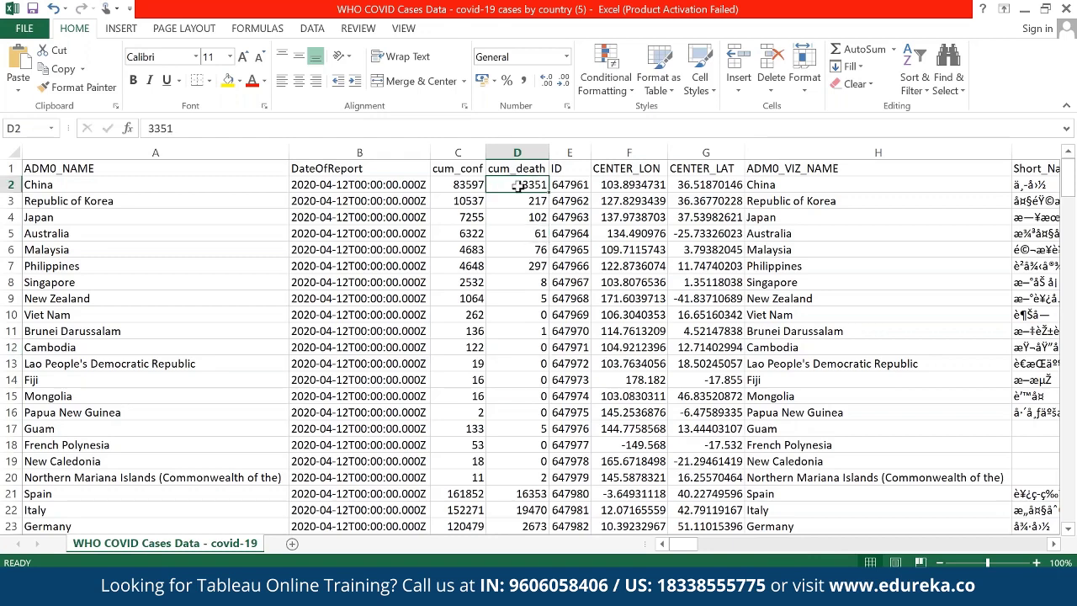
pyautogui.click(456, 182)
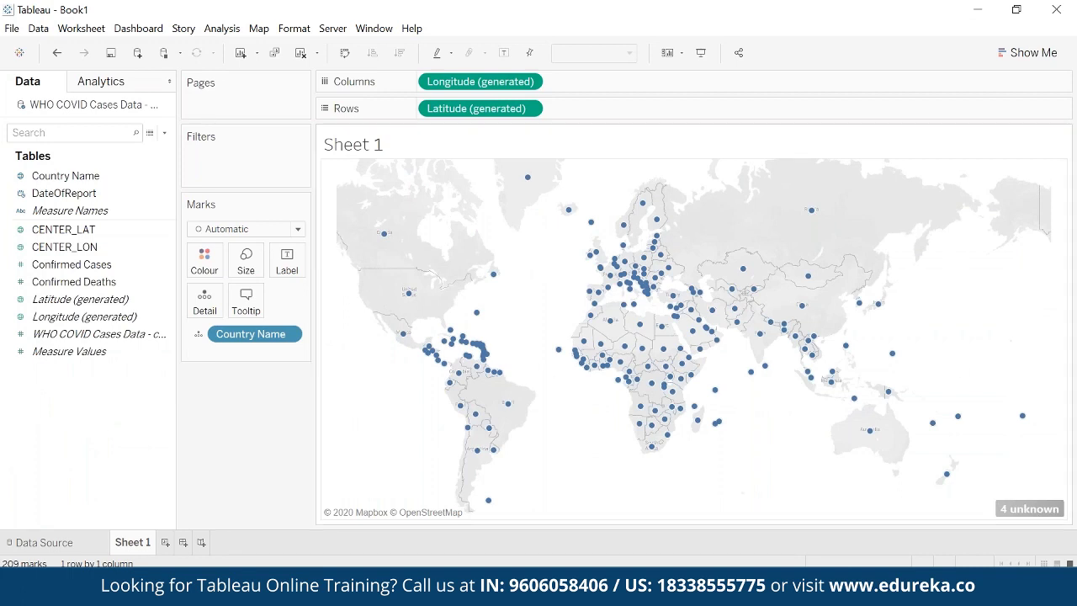
# - Edit the locations of the map's unknown values and match The United Kingdom to United Kingdom
pyautogui.click(1022, 511)
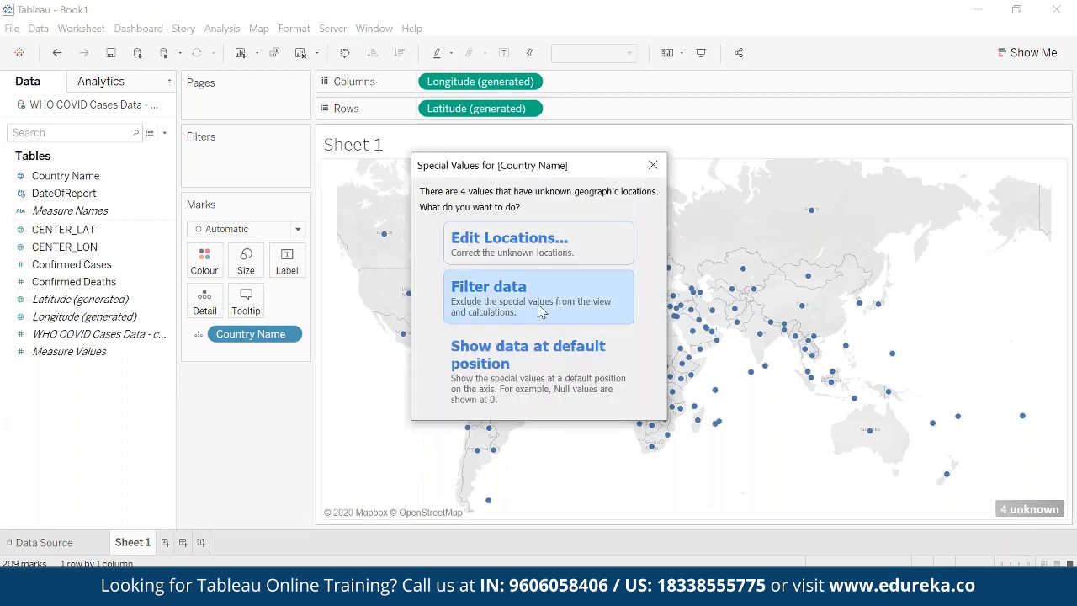
pyautogui.click(491, 238)
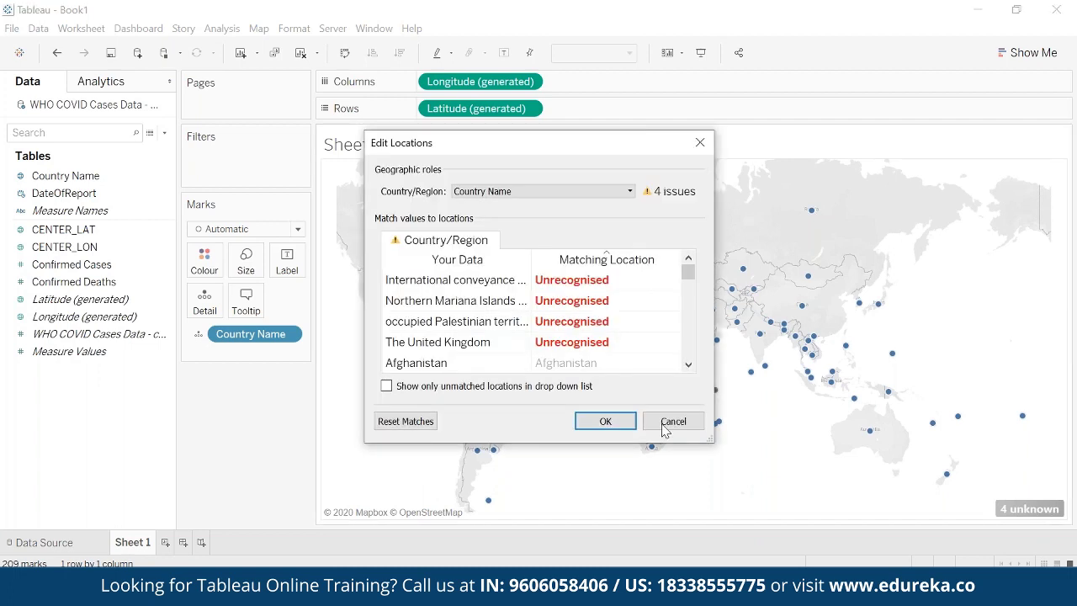
pyautogui.moveTo(714, 445); pyautogui.dragTo(1031, 533)
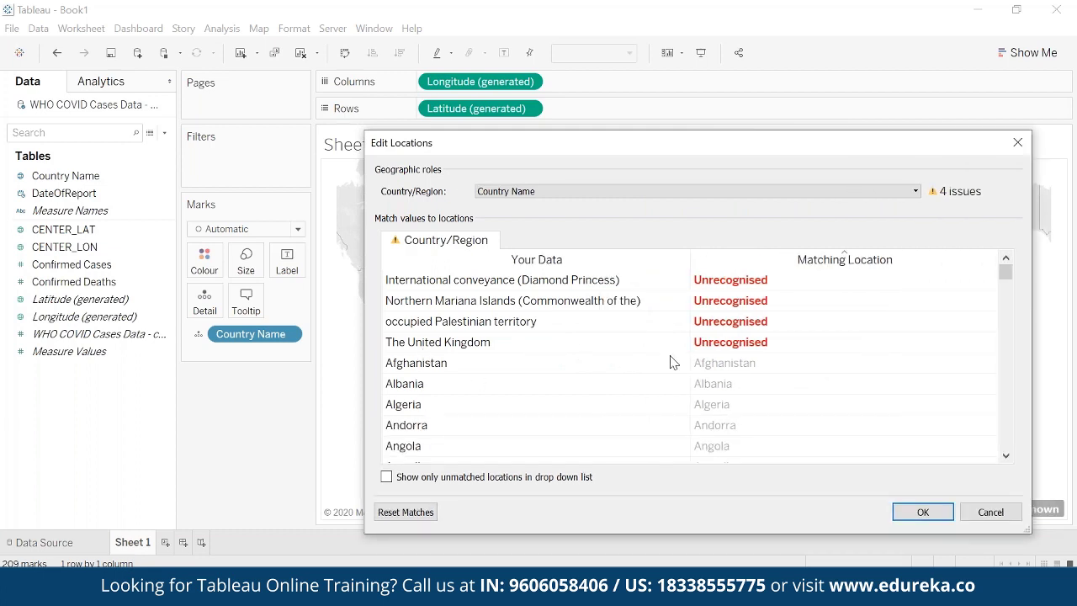
pyautogui.click(745, 343)
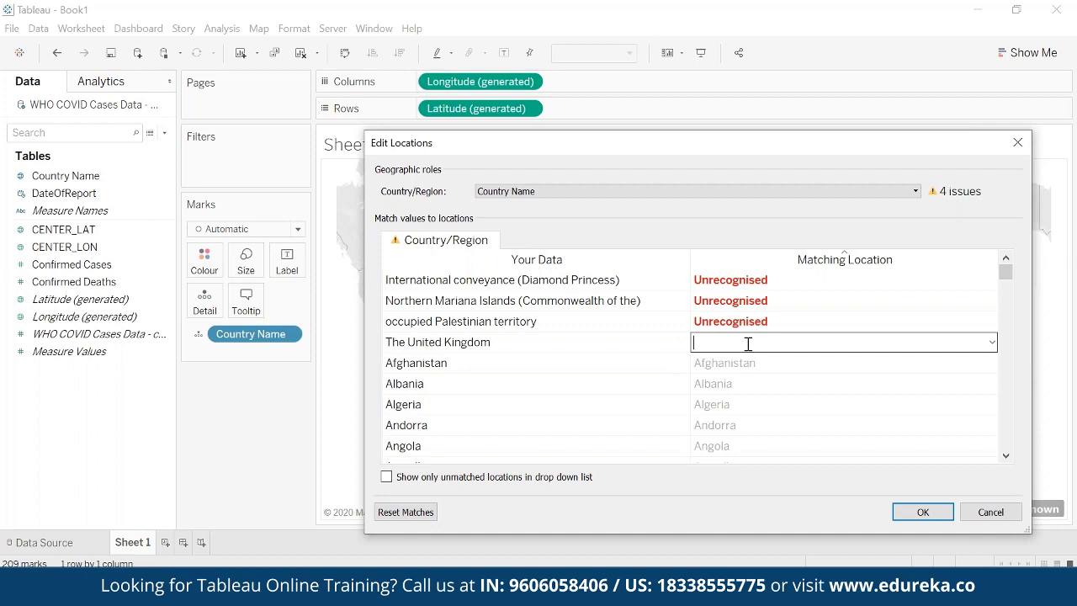
pyautogui.click(990, 347)
pyautogui.write('un')
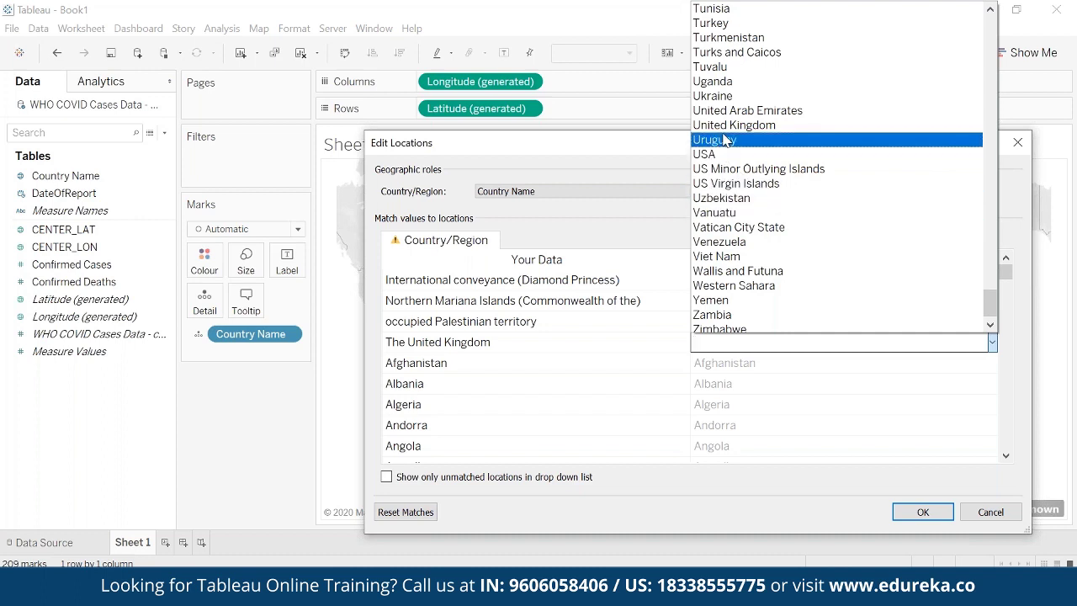
pyautogui.click(728, 126)
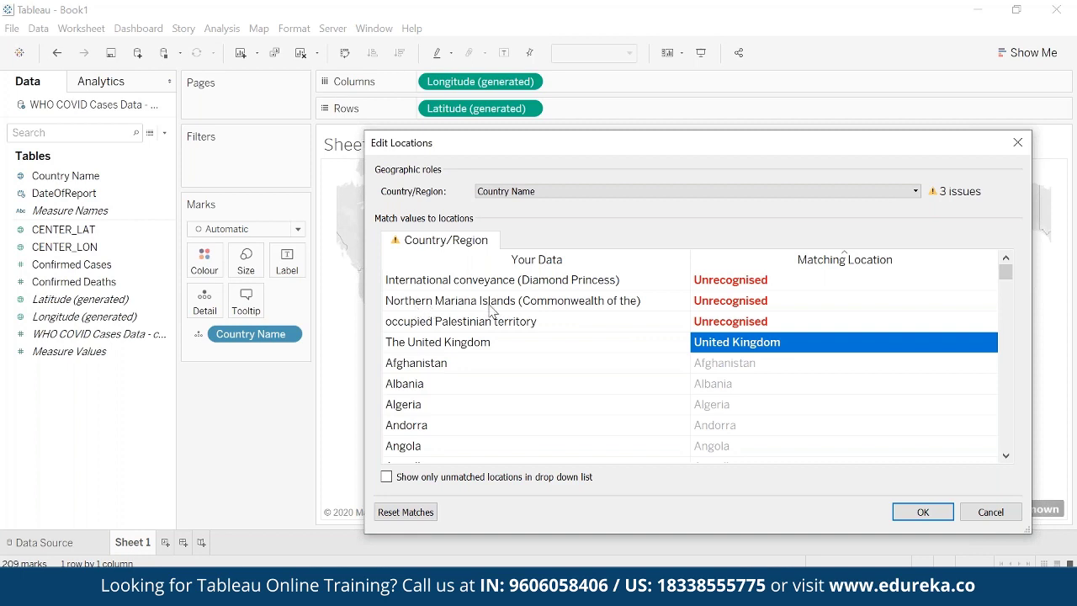
# - Match Northern Mariana Islands (Commonwealth of the) to the location Northern Mariana Islands (the)
pyautogui.click(893, 304)
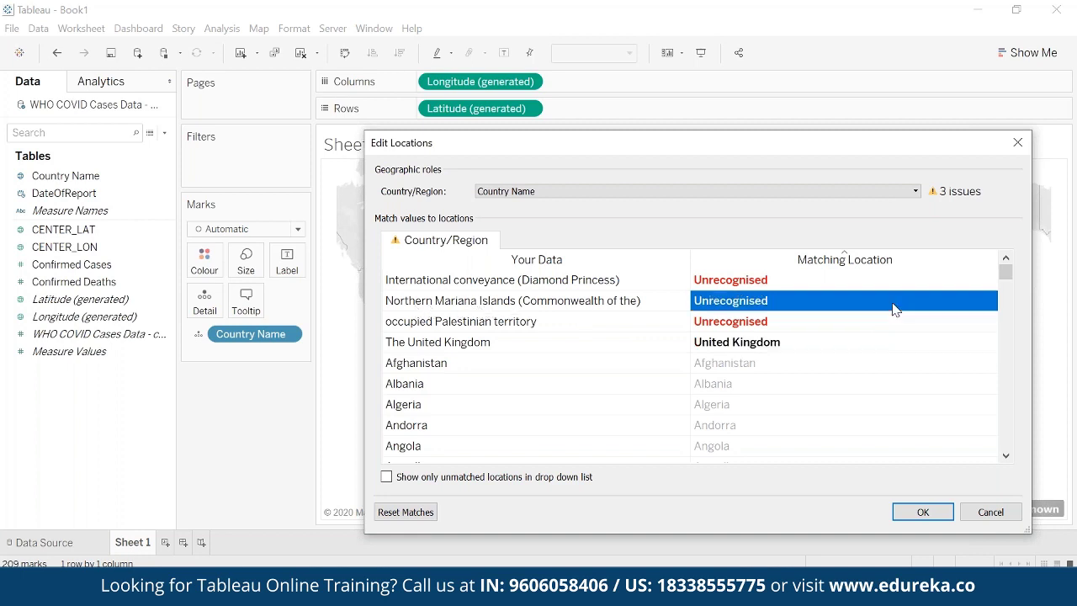
pyautogui.click(920, 300)
pyautogui.click(991, 300)
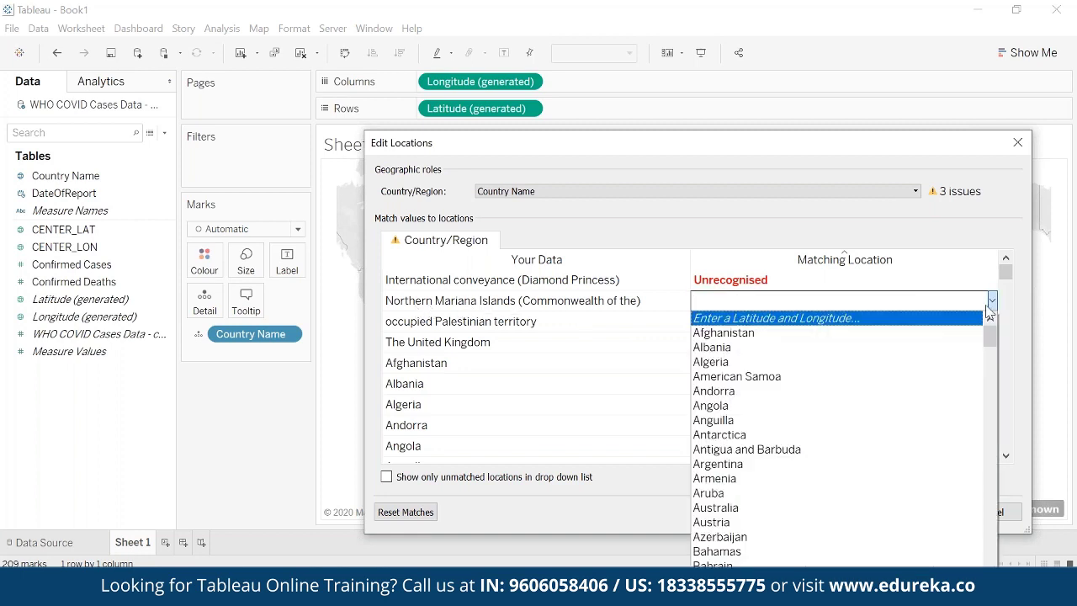
pyautogui.scroll(-15, 989, 310)
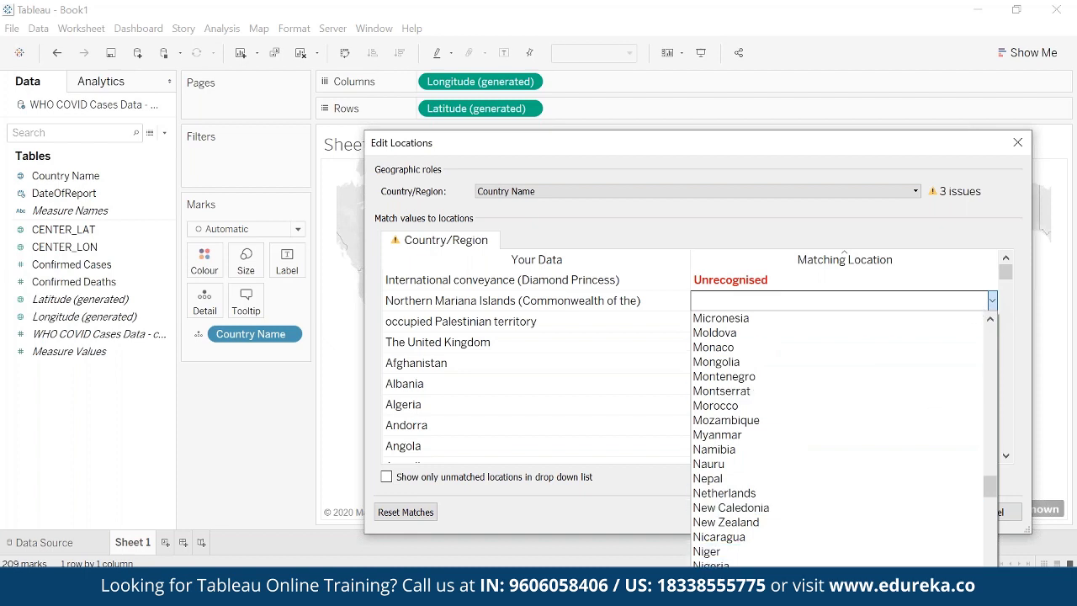
pyautogui.click(807, 590)
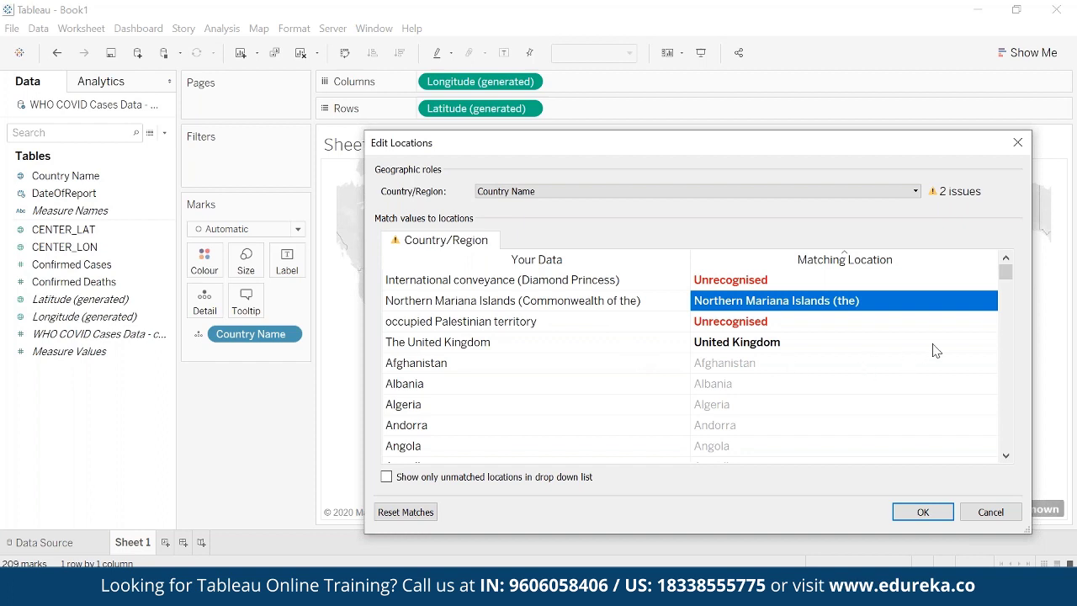
# - Choose latitude and longitude entry for occupied Palestinian territory, and search in Chrome for "occupied palestinian territory latitude and longitude"
pyautogui.click(989, 325)
pyautogui.click(993, 322)
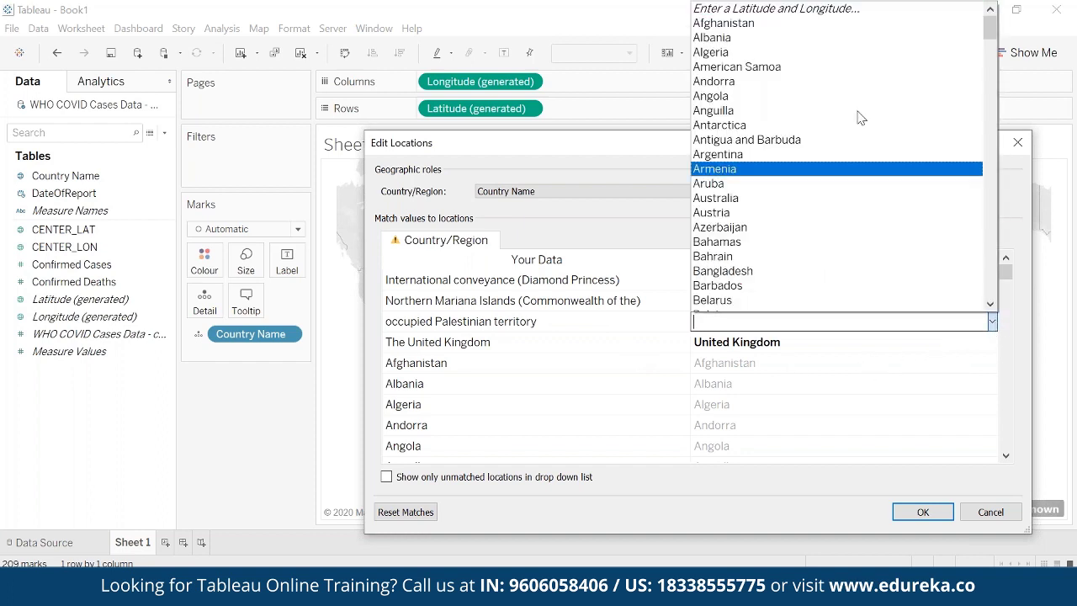
pyautogui.click(825, 7)
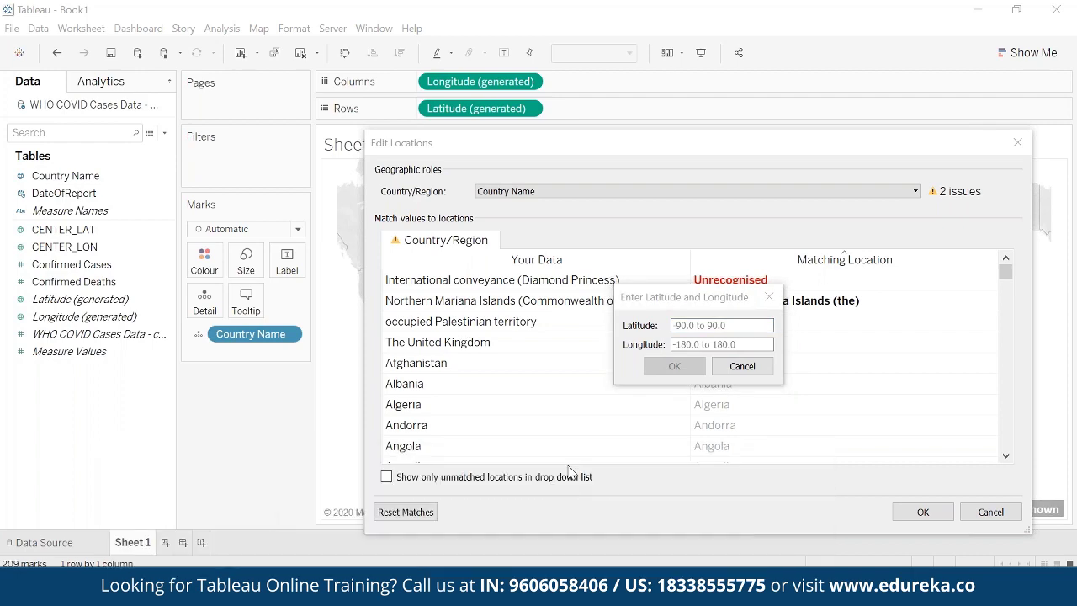
pyautogui.hotkey('alt', 'Tab')
pyautogui.click(437, 12)
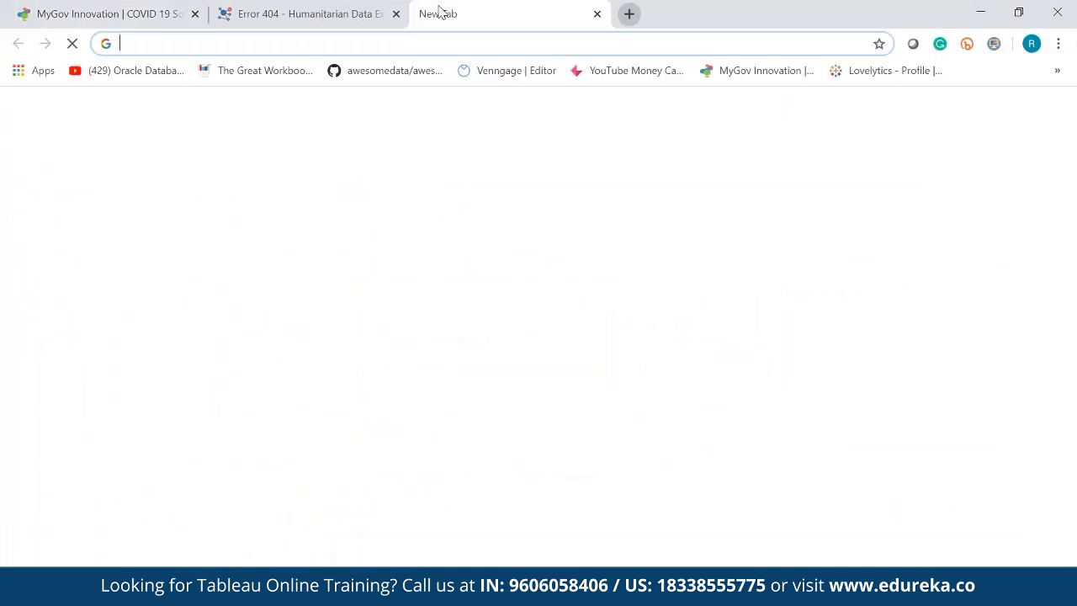
pyautogui.write('occ')
pyautogui.press('Return')
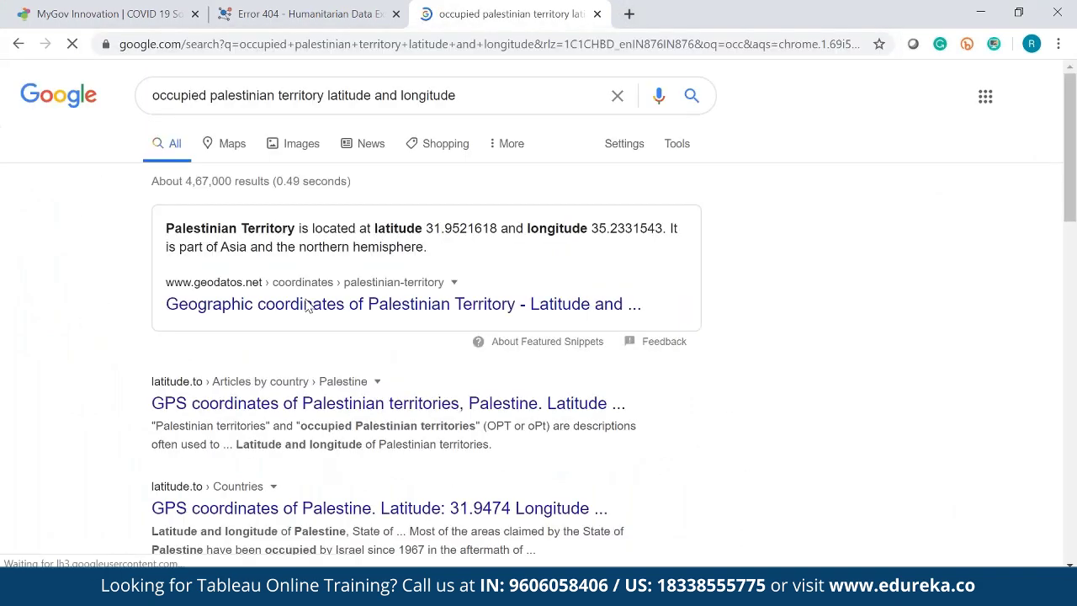
# - Copy the latitude 31.9521618 from the search result and enter it in Tableau for occupied Palestinian territory
pyautogui.moveTo(425, 228); pyautogui.dragTo(430, 228)
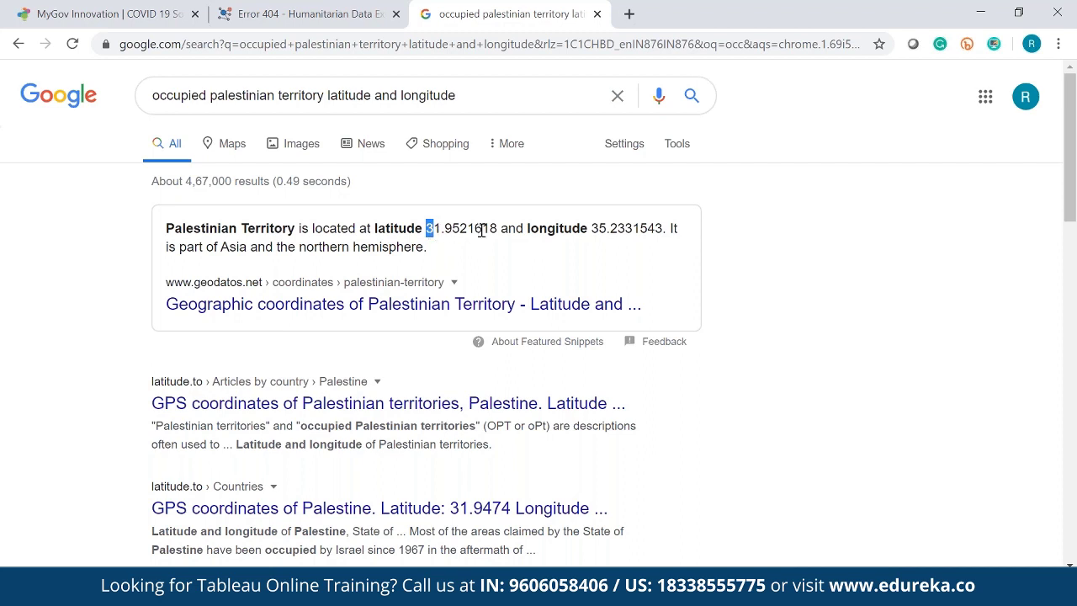
pyautogui.moveTo(497, 229); pyautogui.dragTo(418, 221)
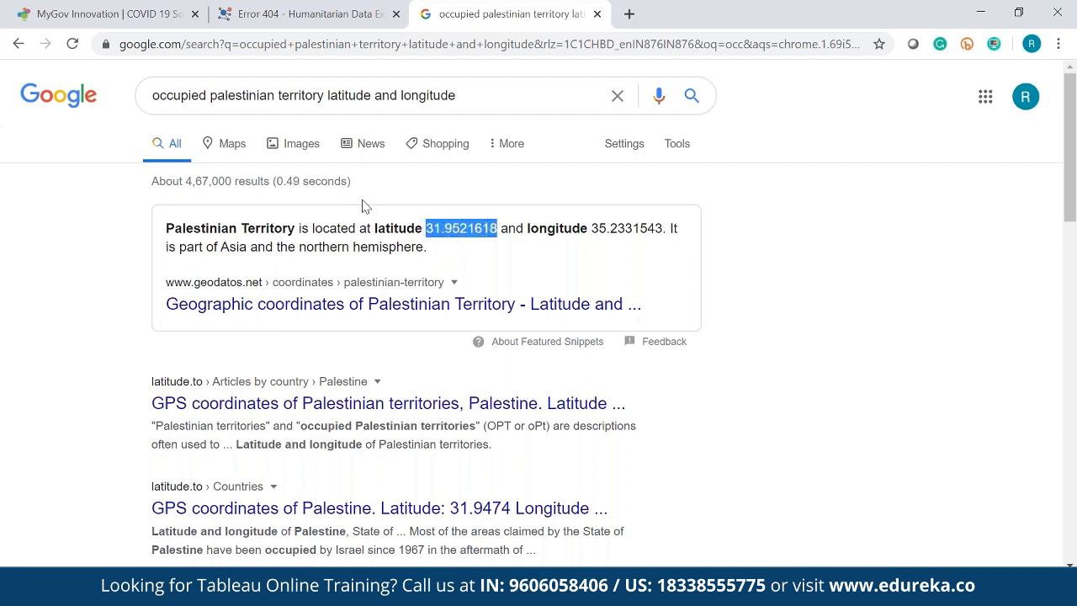
pyautogui.hotkey('alt', 'Tab')
pyautogui.hotkey('ctrl', 'v')
pyautogui.click(771, 343)
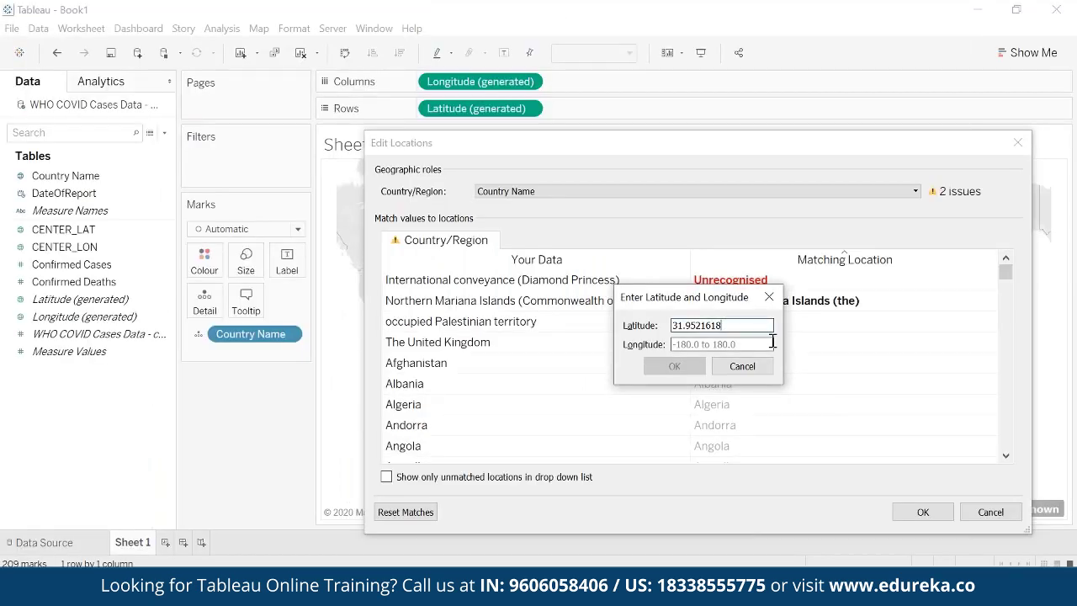
# - Copy the longitude 35.2331543 from Chrome and set it in Tableau for occupied Palestinian territory, accepting the coordinates
pyautogui.hotkey('alt', 'Tab')
pyautogui.moveTo(593, 230); pyautogui.dragTo(665, 233)
pyautogui.hotkey('alt', 'Tab')
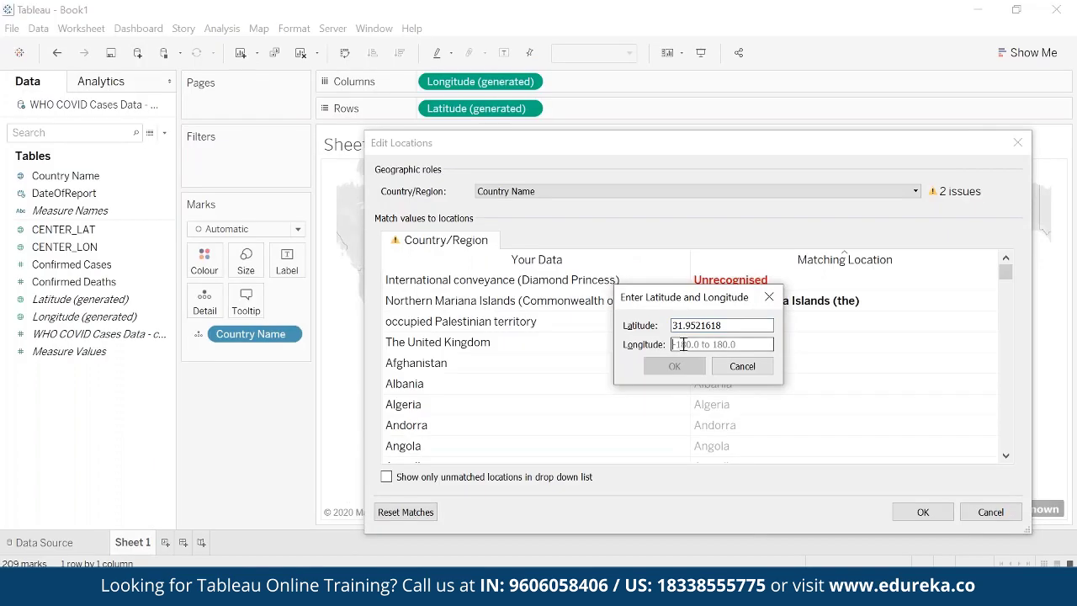
pyautogui.hotkey('ctrl', 'v')
pyautogui.click(687, 367)
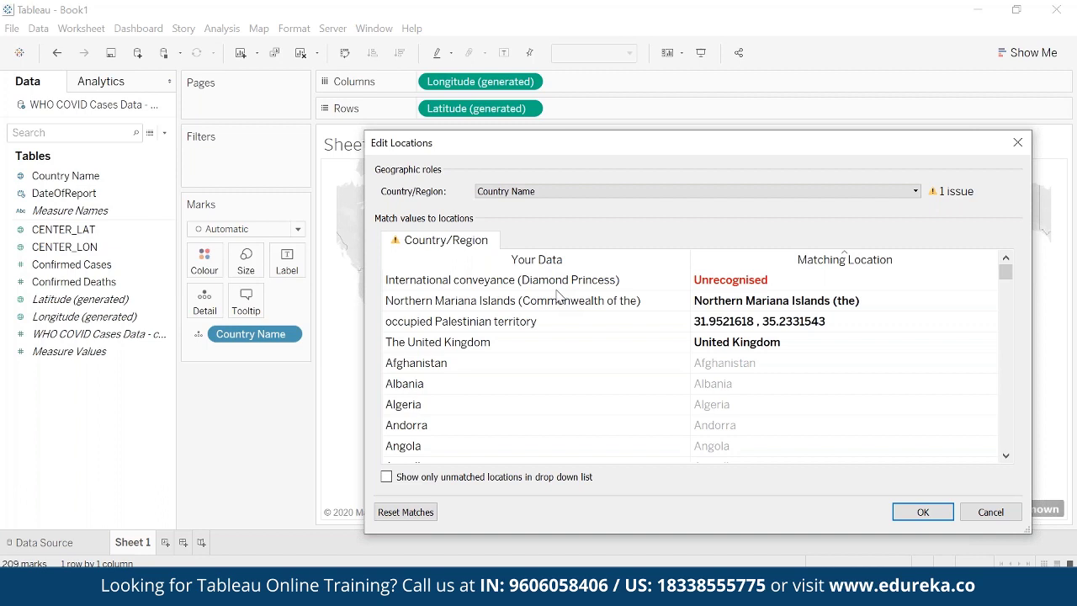
# - Switch to Chrome and search for "diamond princess latitude and longitude"
pyautogui.hotkey('alt', 'Tab')
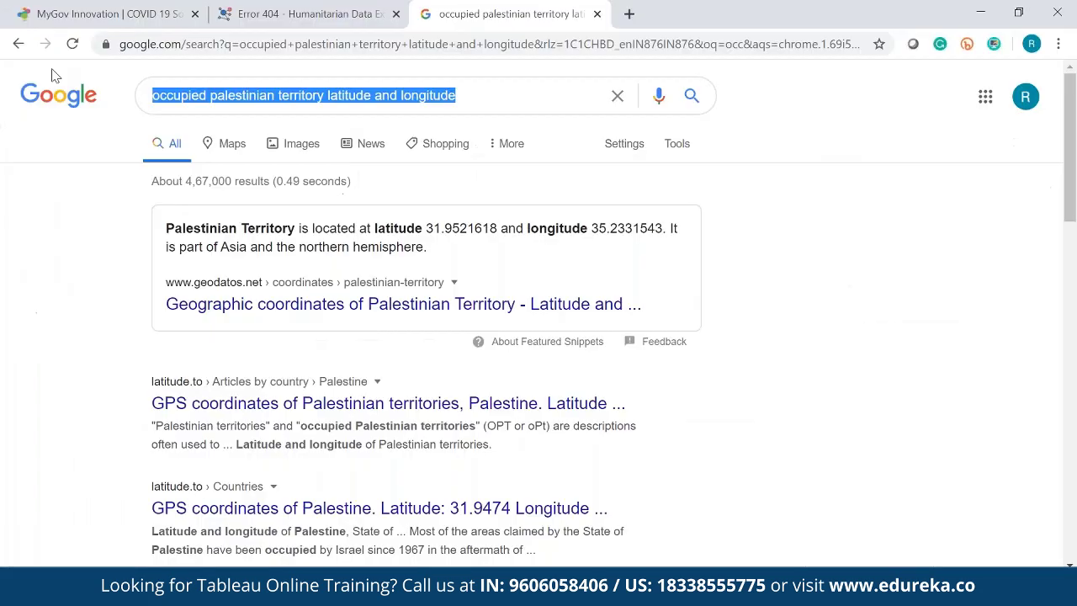
pyautogui.write('diao')
pyautogui.press('BackSpace')
pyautogui.write('mond')
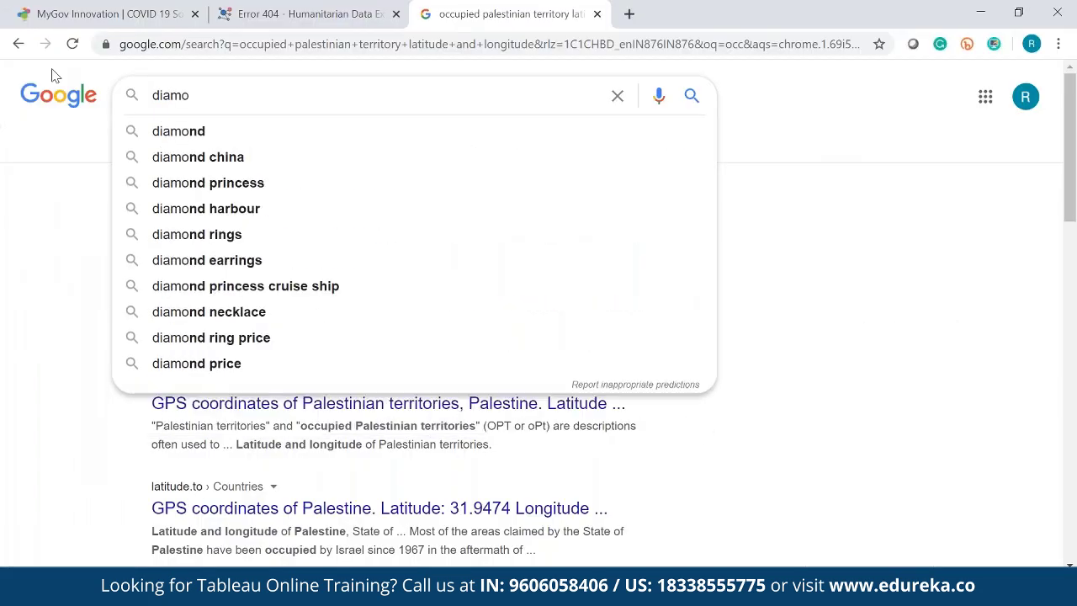
pyautogui.press('Down')
pyautogui.press('Down')
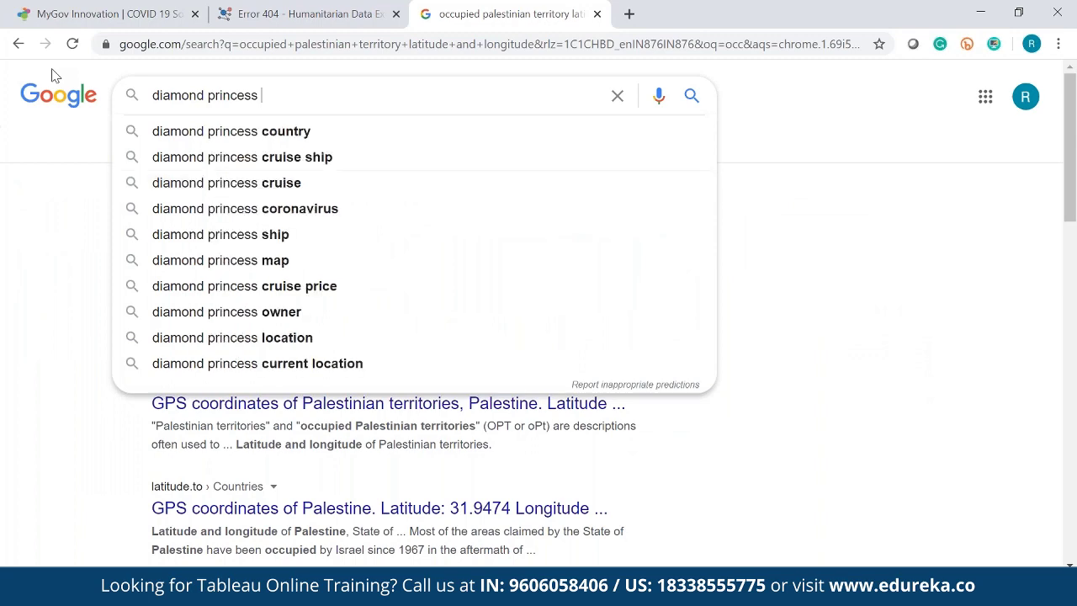
pyautogui.write('la')
pyautogui.press('Down')
pyautogui.press('Return')
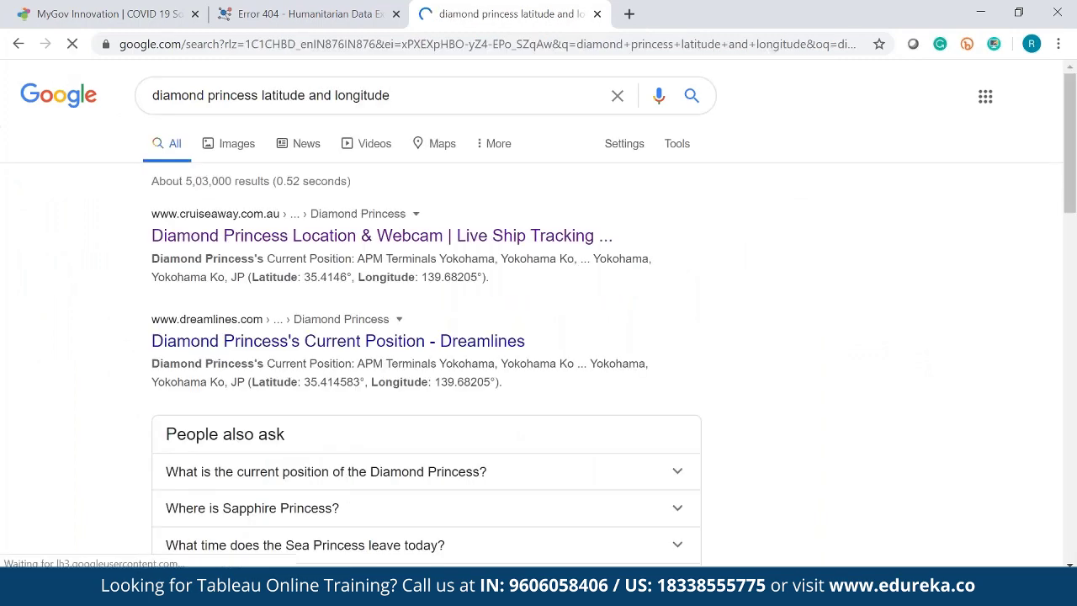
# - Open the CruiseAway page on the Diamond Princess's location and copy the live latitude 27.403583
pyautogui.click(216, 235)
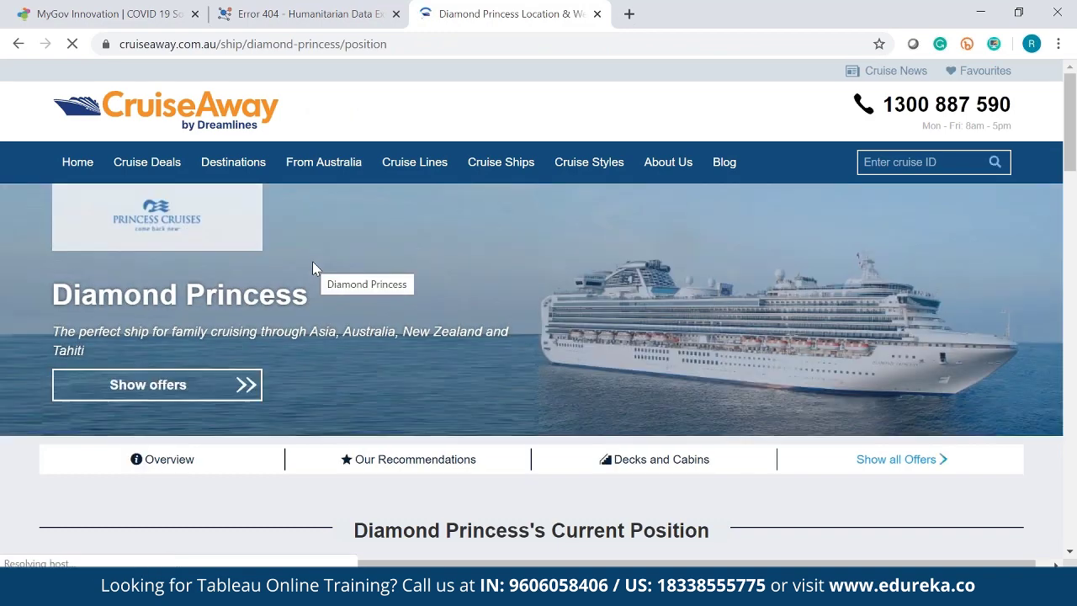
pyautogui.scroll(-1, 425, 385)
pyautogui.scroll(-8, 425, 383)
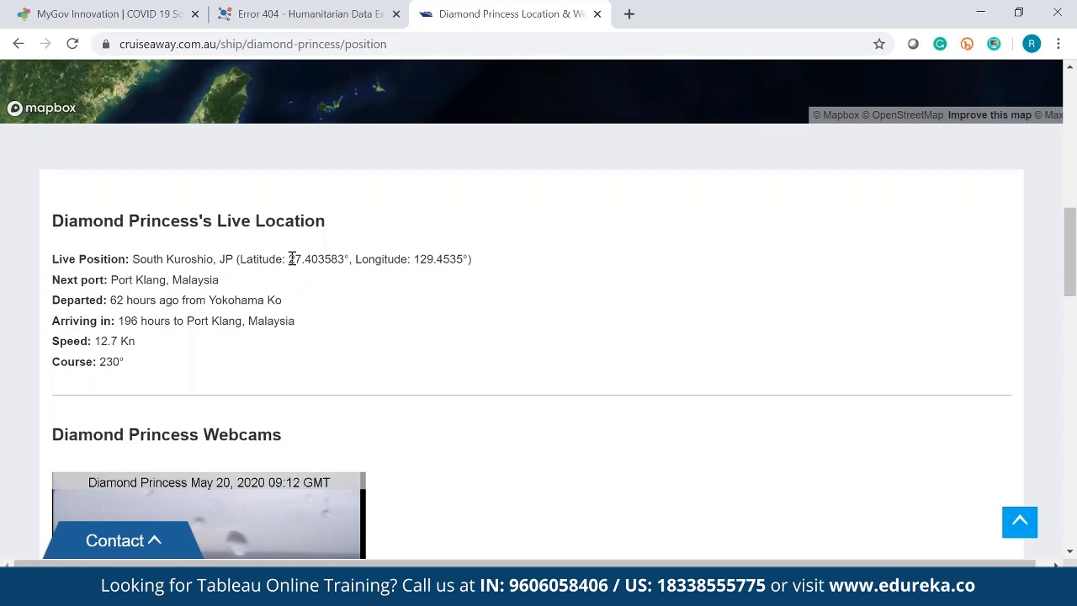
pyautogui.moveTo(290, 259); pyautogui.dragTo(345, 259)
pyautogui.hotkey('ctrl', 'c')
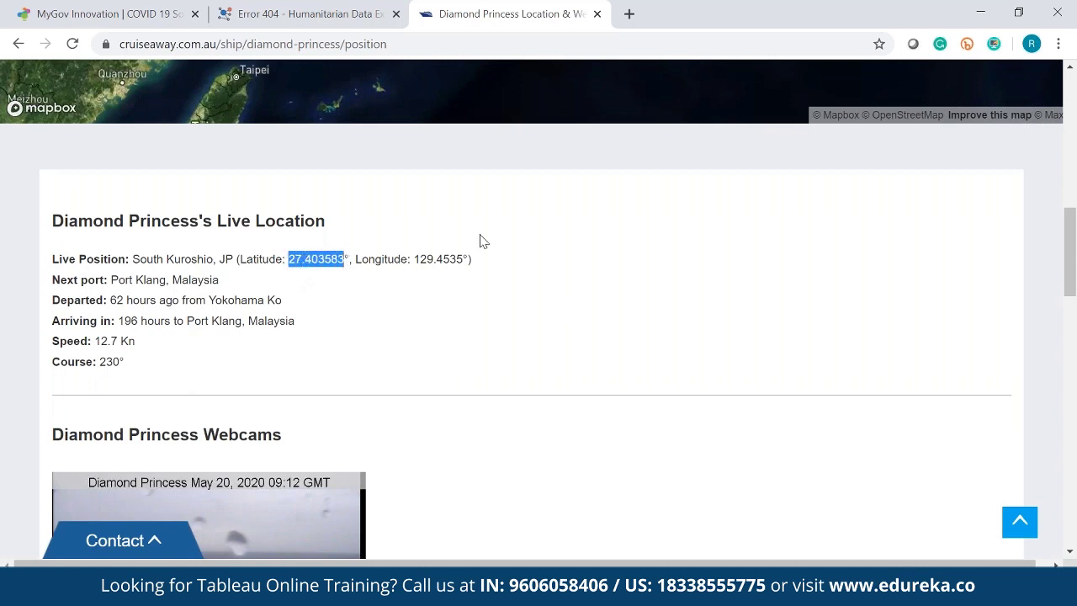
# - Return to Tableau and enter latitude 27.403583 for International conveyance (Diamond Princess)
pyautogui.hotkey('alt', 'Tab')
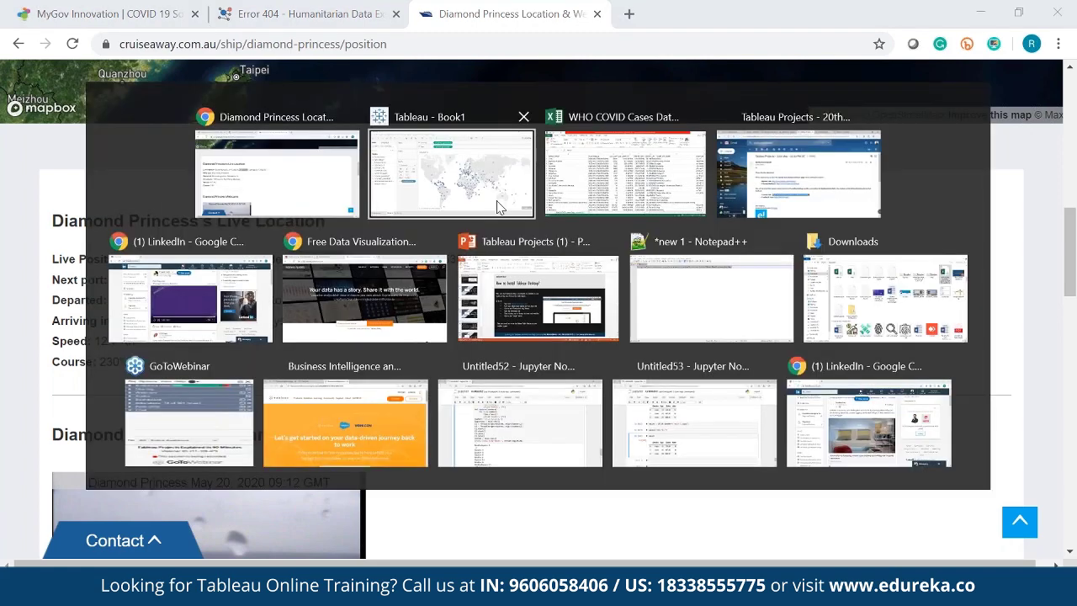
pyautogui.click(799, 279)
pyautogui.click(754, 298)
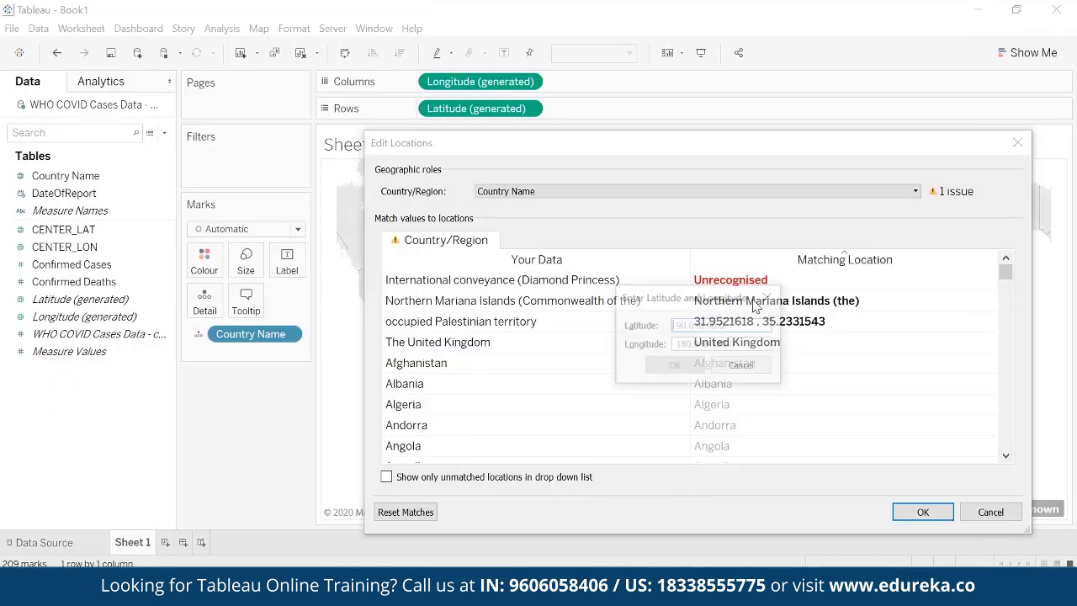
pyautogui.hotkey('ctrl', 'v')
# - Copy the ship's longitude 129.4535 from Chrome, set it for International conveyance (Diamond Princess) in Tableau, and apply all location matches
pyautogui.hotkey('alt', 'Tab')
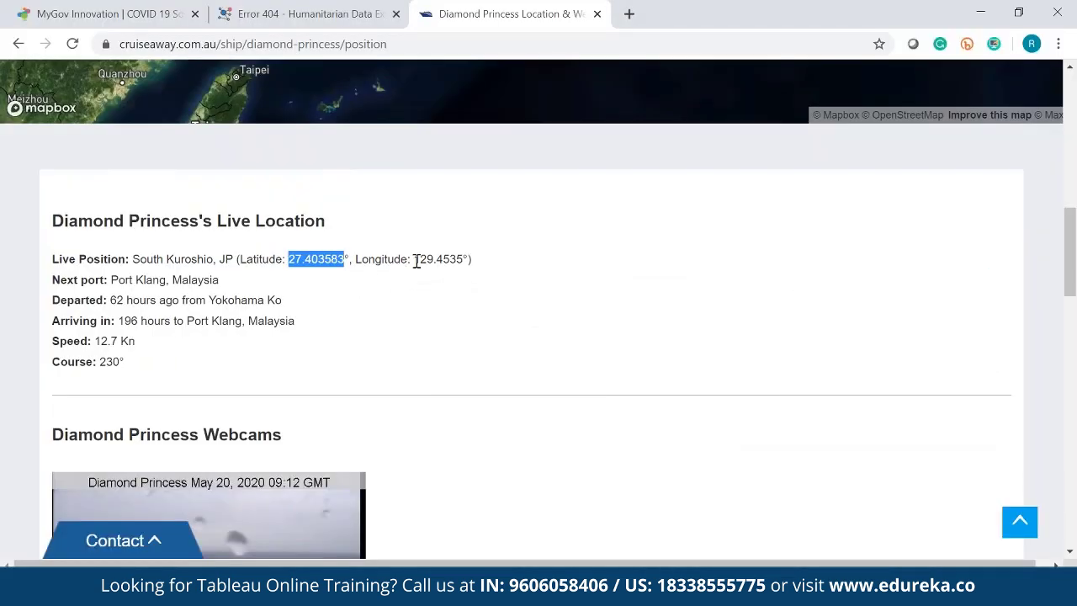
pyautogui.moveTo(413, 259); pyautogui.dragTo(460, 259)
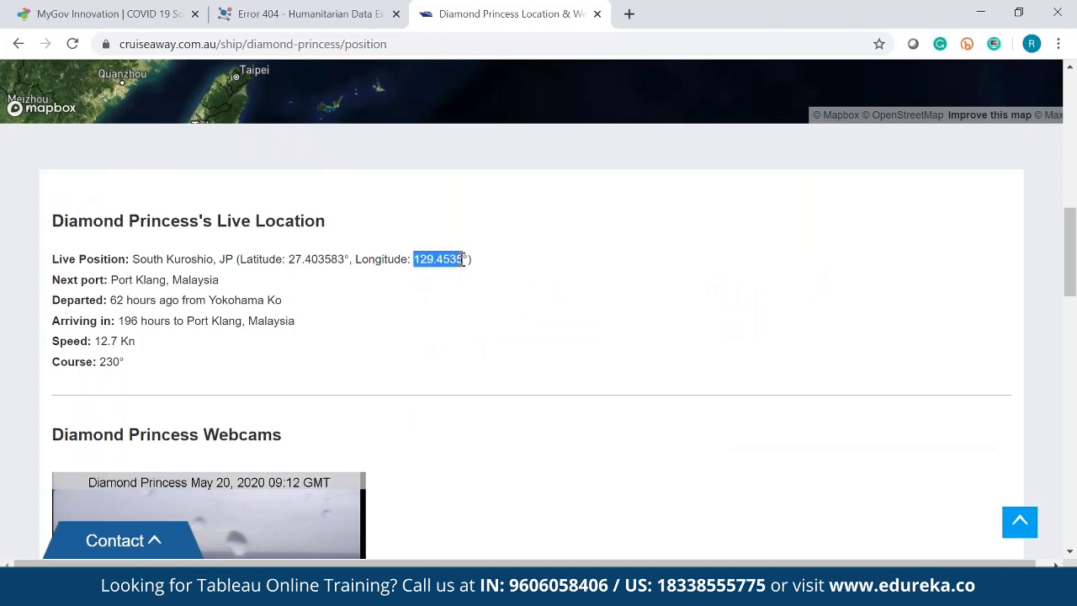
pyautogui.hotkey('alt', 'Tab')
pyautogui.click(679, 343)
pyautogui.write('129.4535')
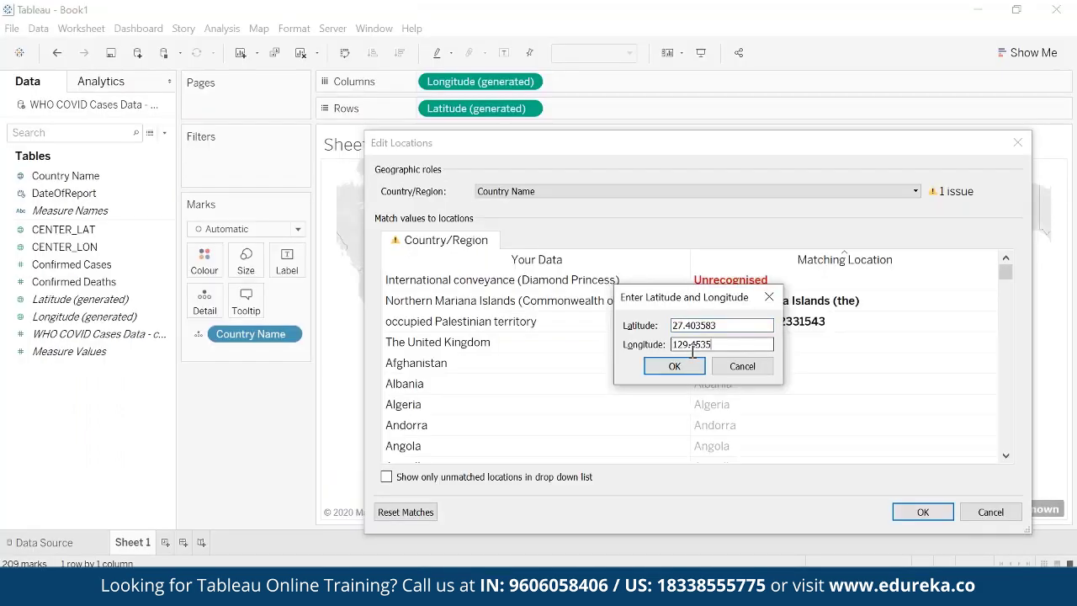
pyautogui.click(676, 366)
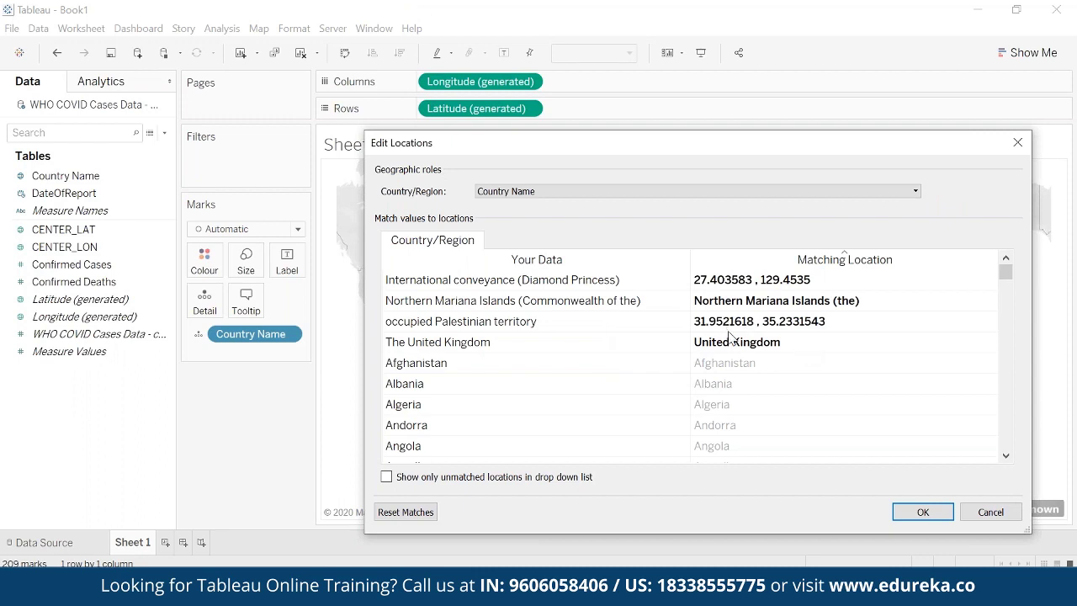
pyautogui.click(909, 515)
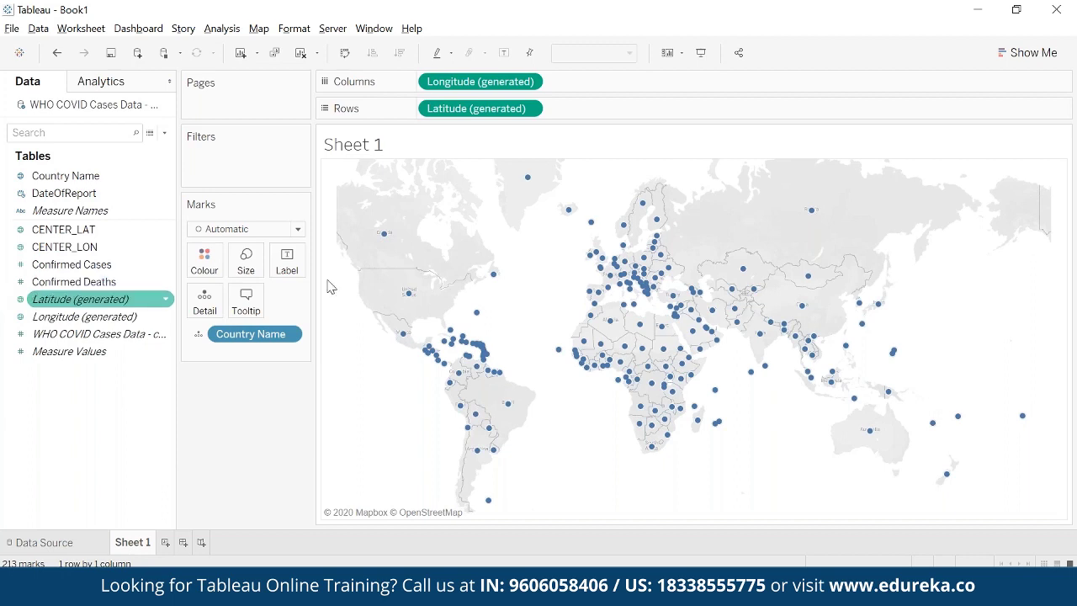
# - Add Confirmed Cases to the world map so the countries are coloured by SUM(Confirmed Cases)
pyautogui.moveTo(71, 264); pyautogui.dragTo(635, 497)
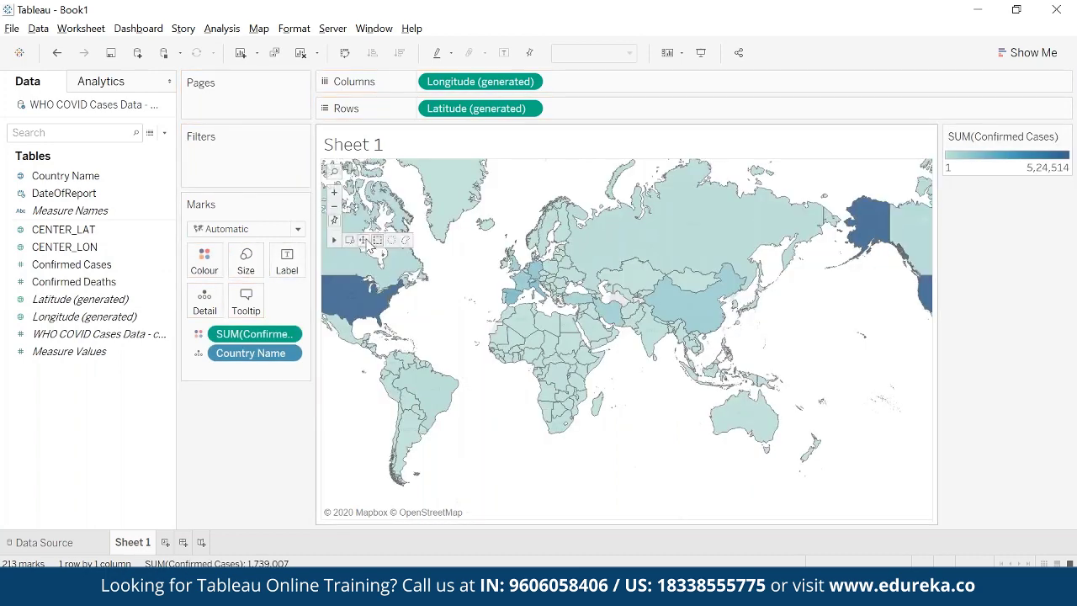
pyautogui.click(363, 240)
pyautogui.moveTo(486, 330); pyautogui.dragTo(592, 339)
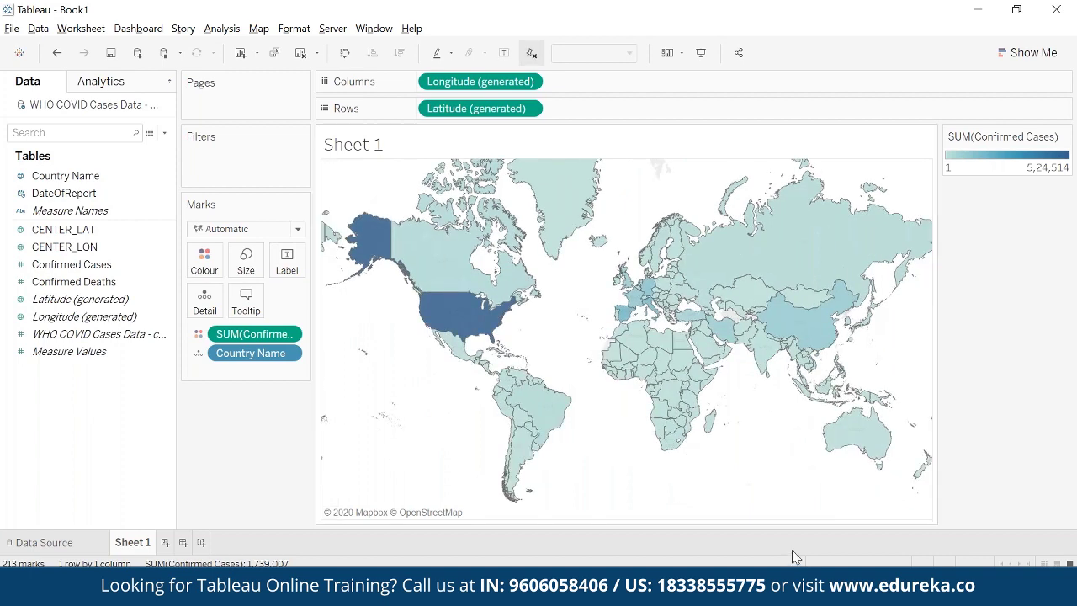
# - Change the colour palette of the Confirmed Cases map to Grey Warm
pyautogui.moveTo(471, 314)
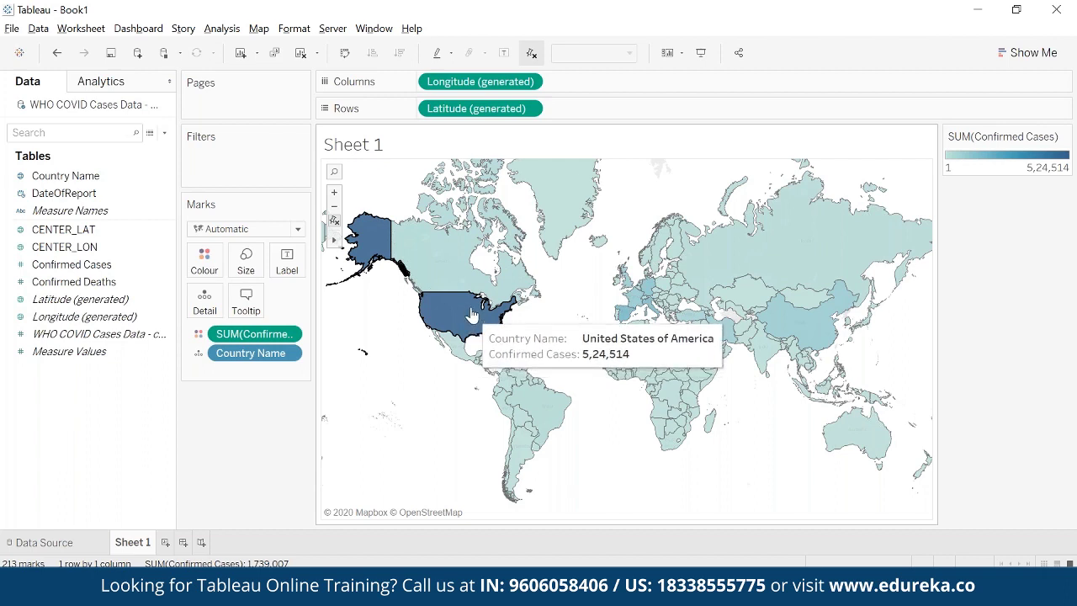
pyautogui.moveTo(772, 315)
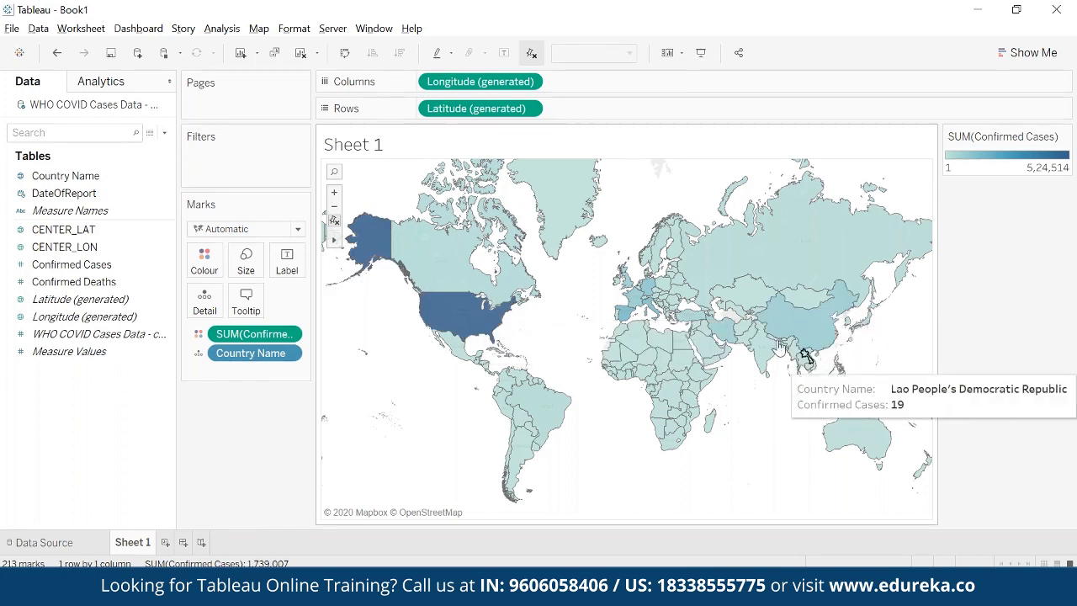
pyautogui.moveTo(763, 374)
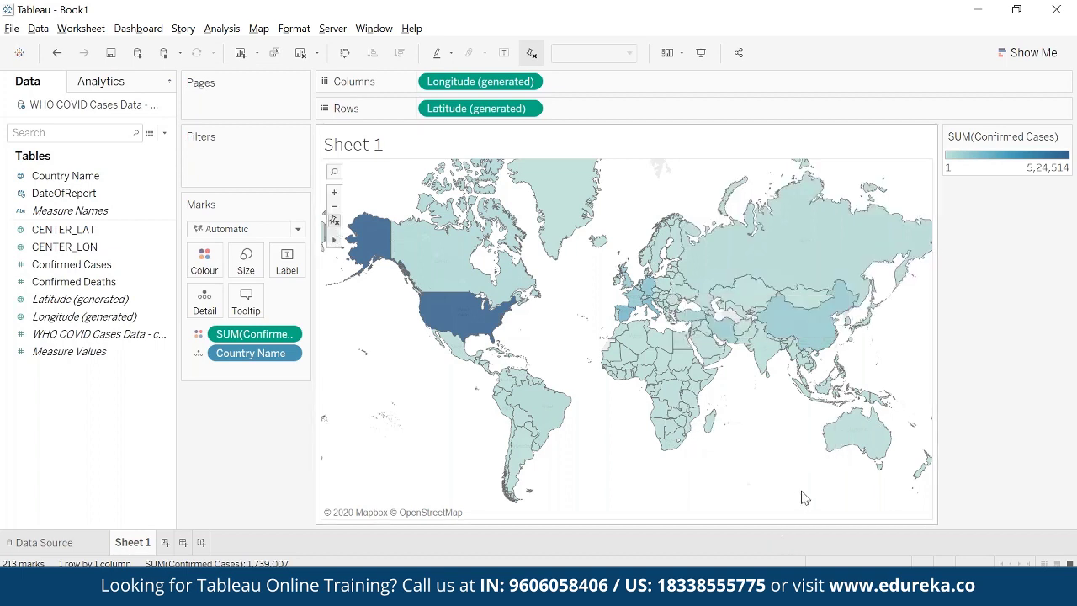
pyautogui.click(1064, 137)
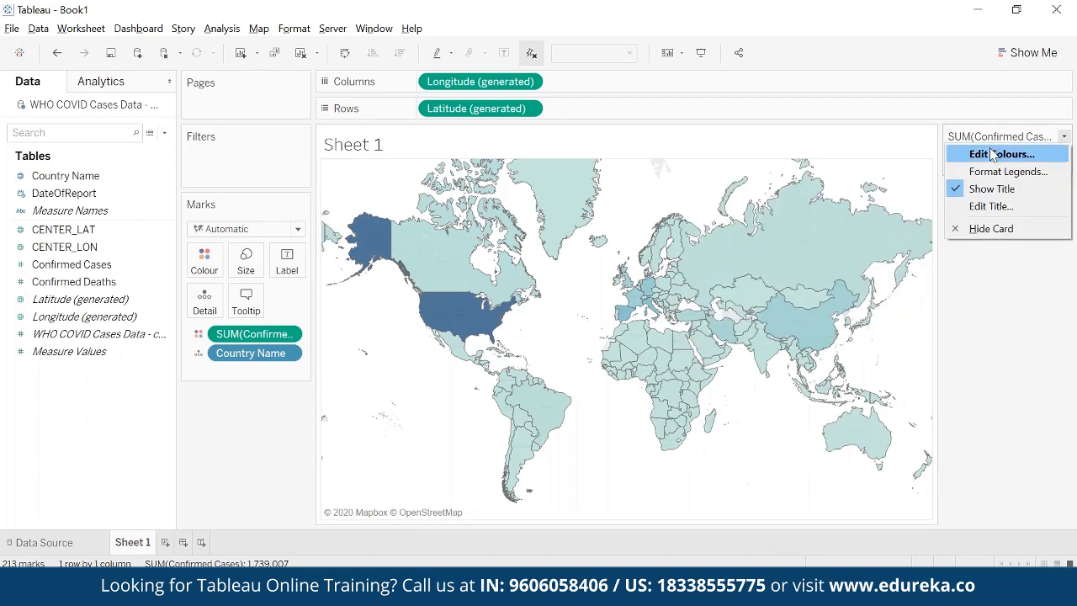
pyautogui.click(992, 155)
pyautogui.click(488, 235)
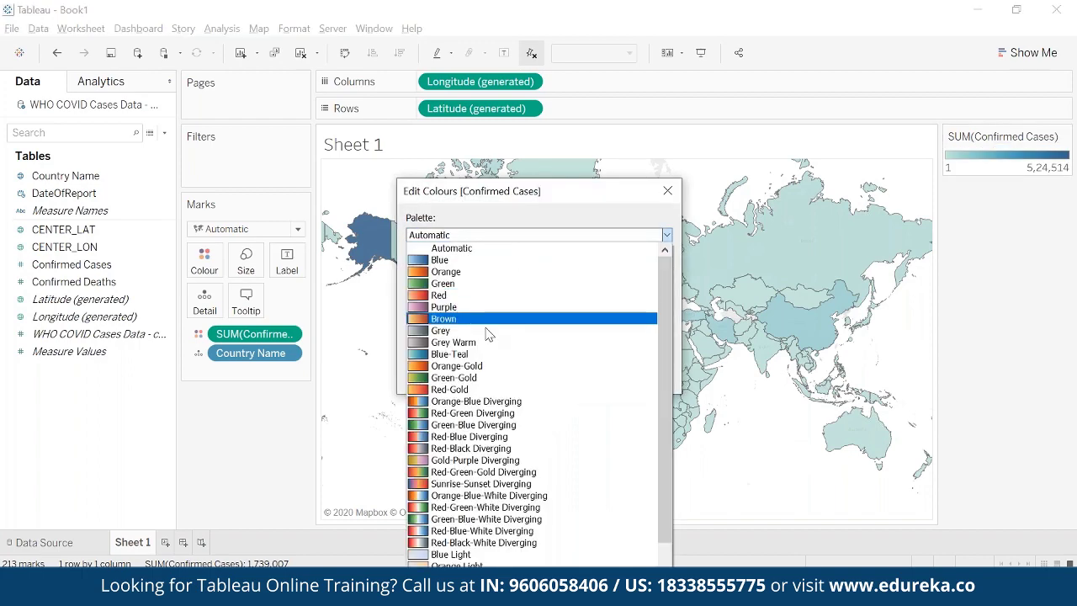
pyautogui.click(461, 342)
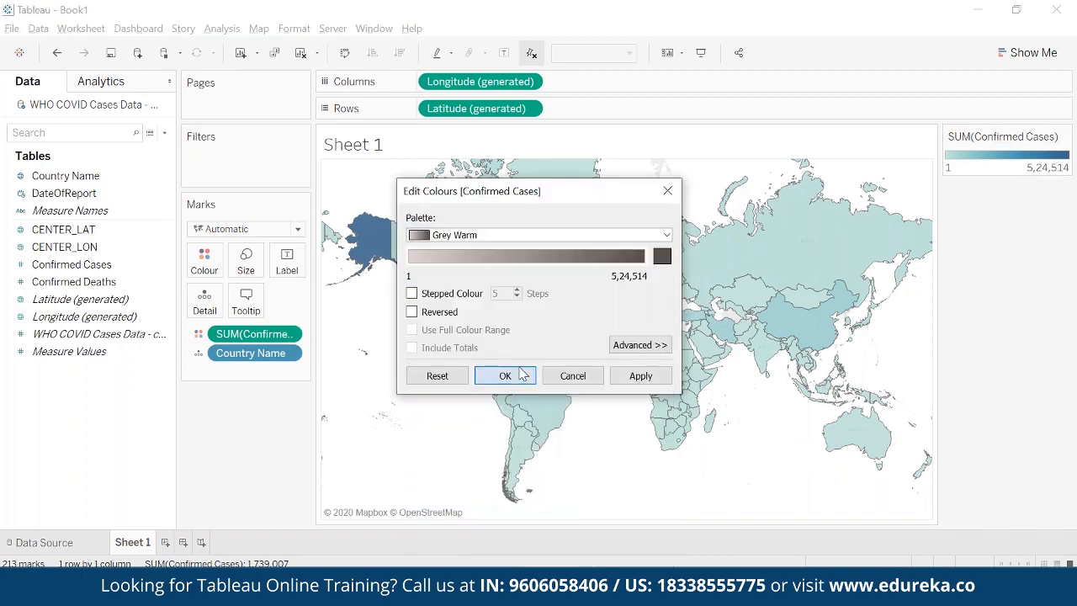
pyautogui.click(504, 375)
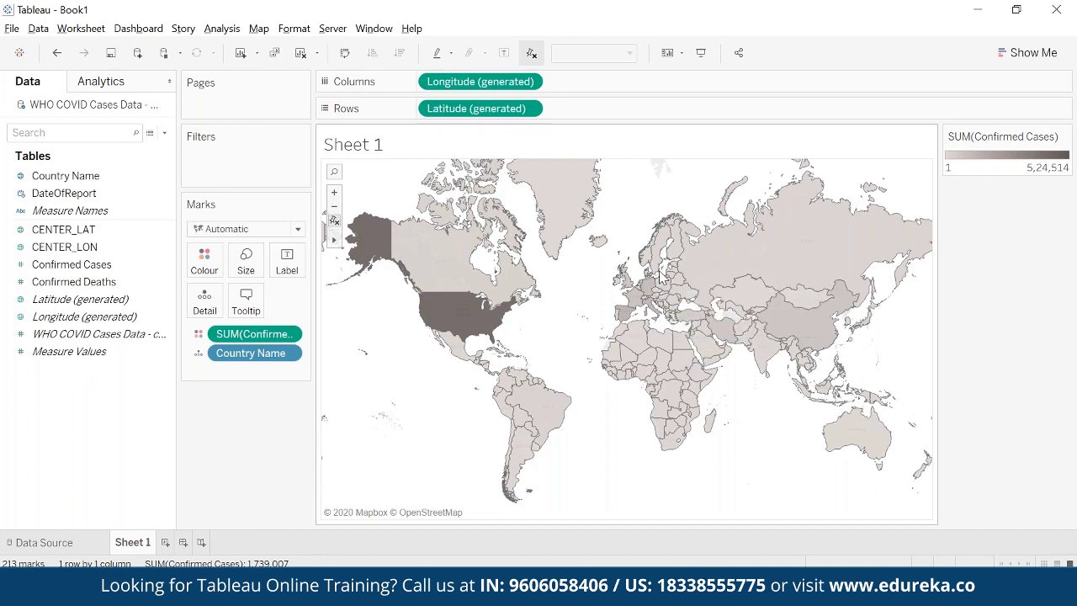
# - Add a second Longitude (generated) to Columns and remove Confirmed Cases from the second map's marks
pyautogui.click(73, 300)
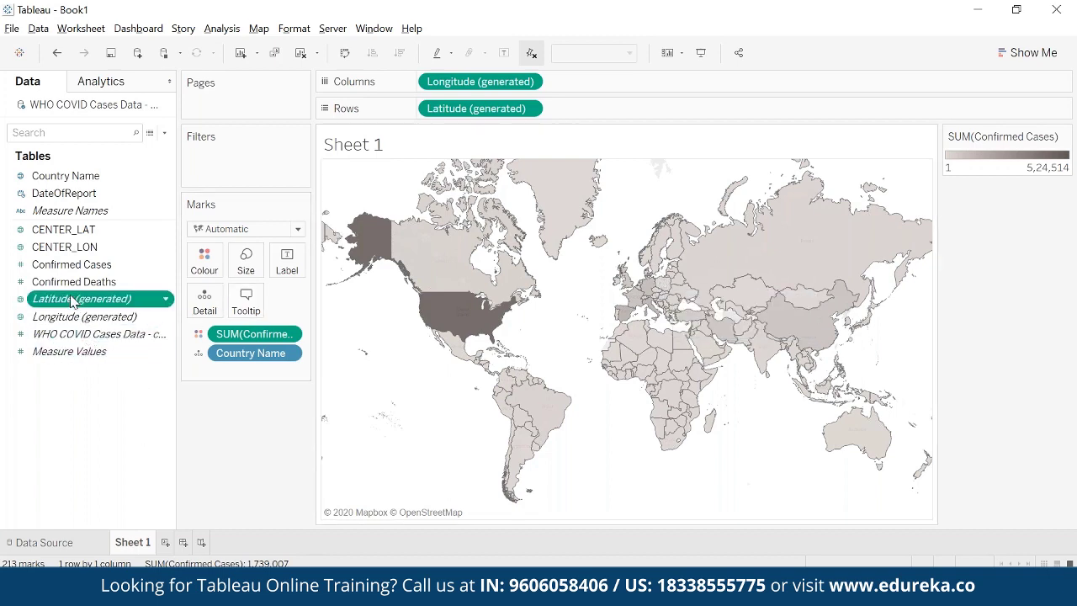
pyautogui.moveTo(72, 300); pyautogui.dragTo(583, 88)
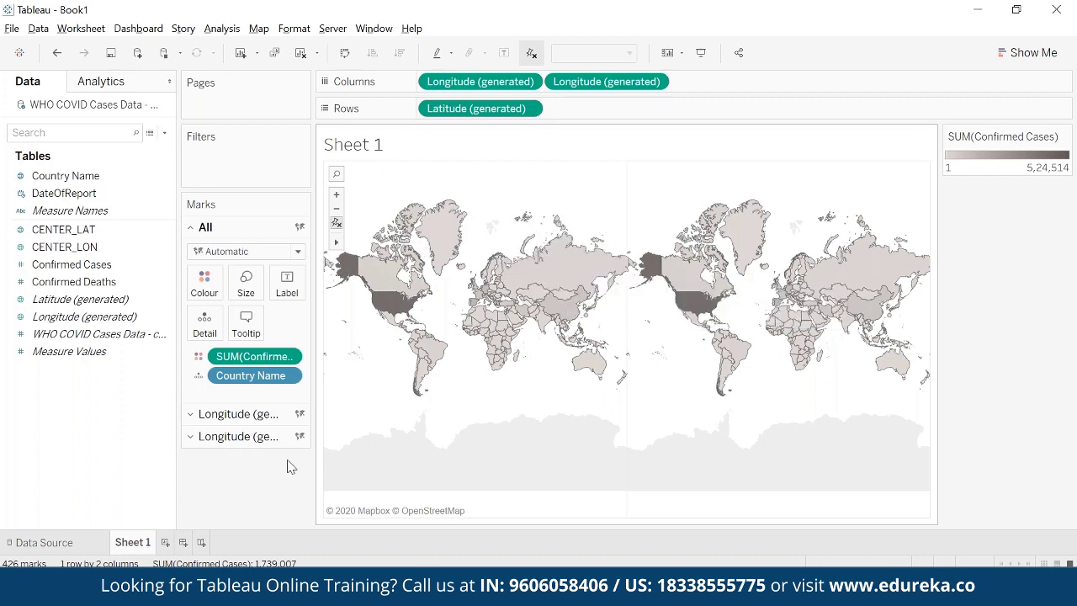
pyautogui.click(256, 436)
pyautogui.moveTo(250, 401); pyautogui.dragTo(271, 488)
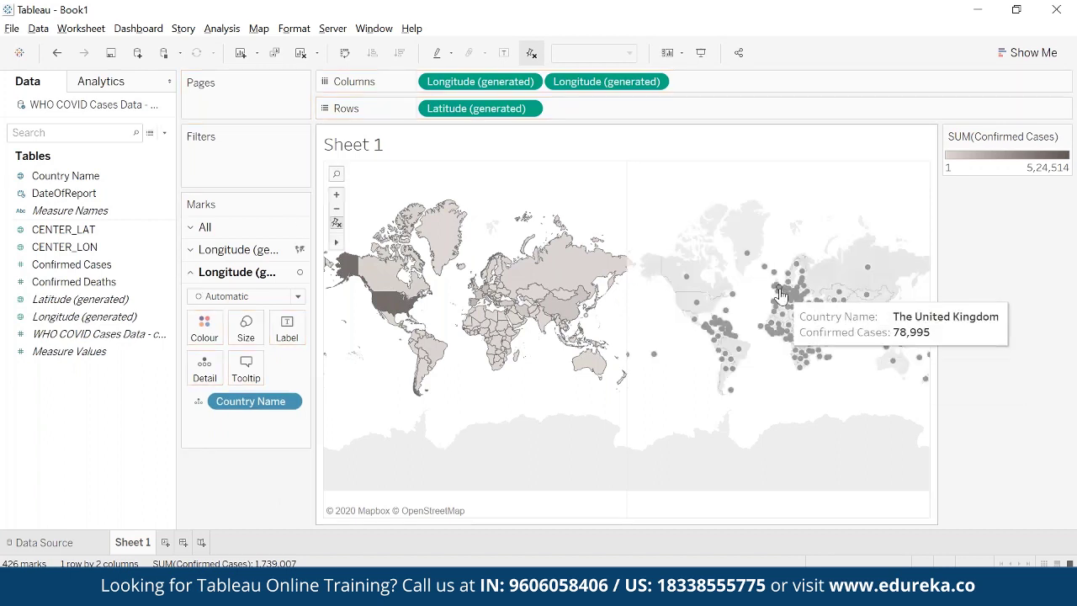
# - Size the second map's circles by Confirmed Deaths and enlarge them so the differences between countries stand out
pyautogui.moveTo(781, 296)
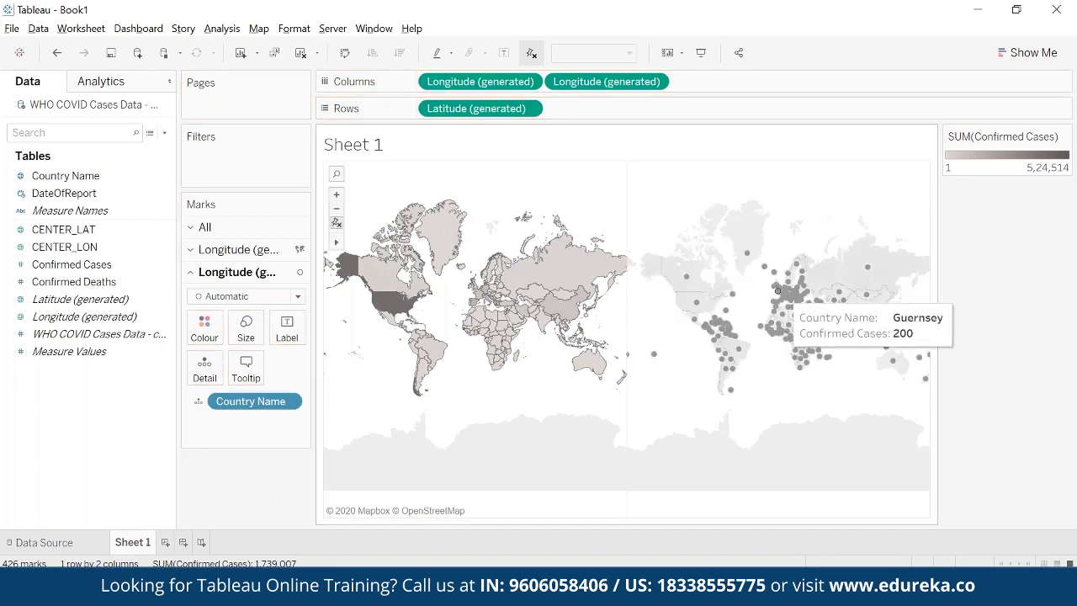
pyautogui.click(67, 284)
pyautogui.moveTo(76, 290); pyautogui.dragTo(245, 328)
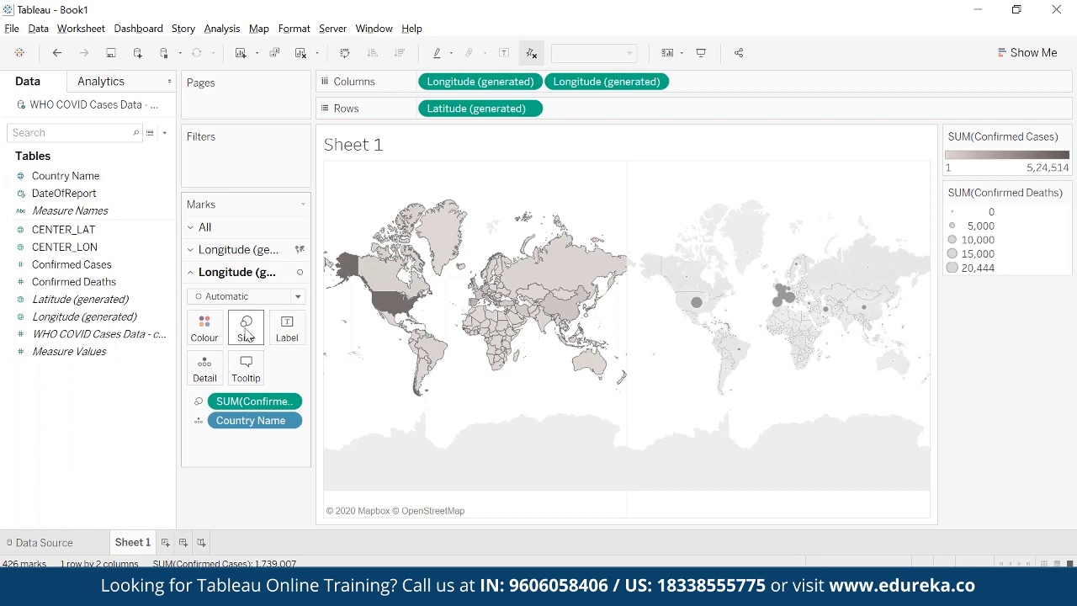
pyautogui.moveTo(831, 331)
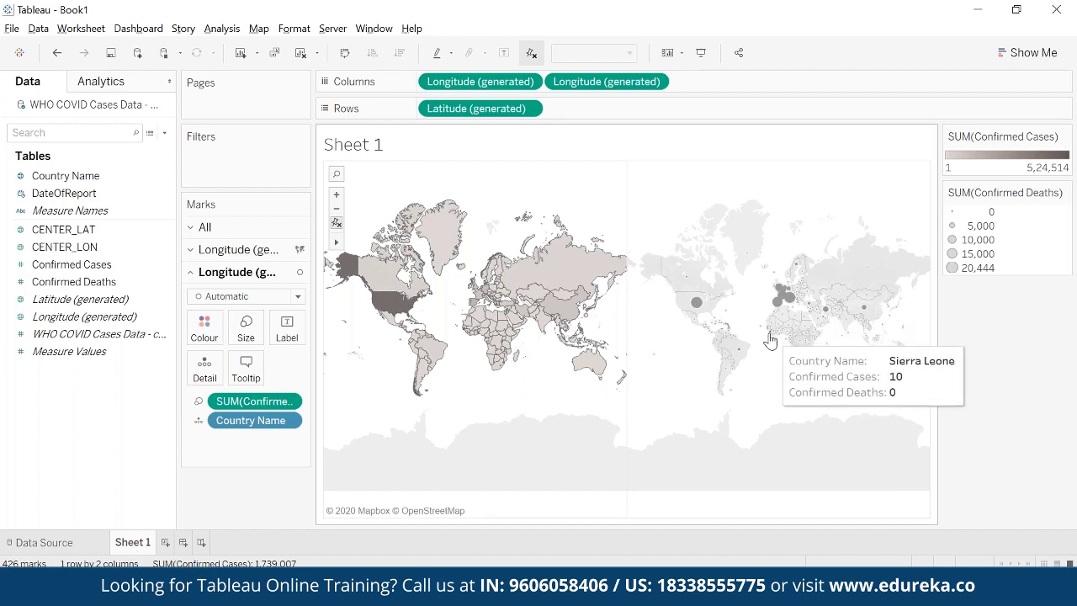
pyautogui.click(203, 326)
pyautogui.click(421, 424)
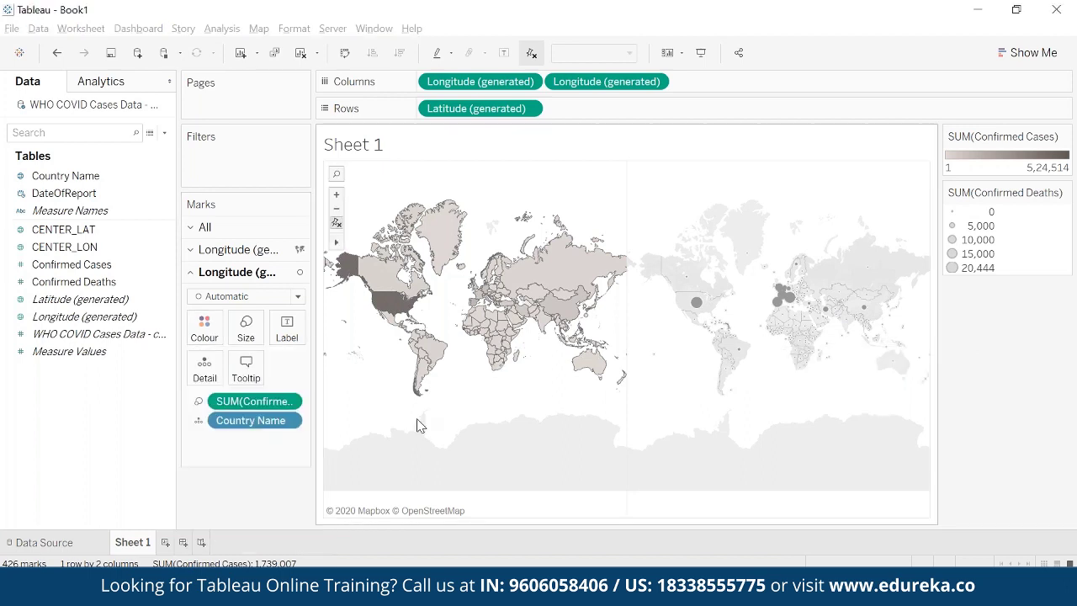
pyautogui.click(246, 326)
pyautogui.moveTo(287, 365); pyautogui.dragTo(305, 365)
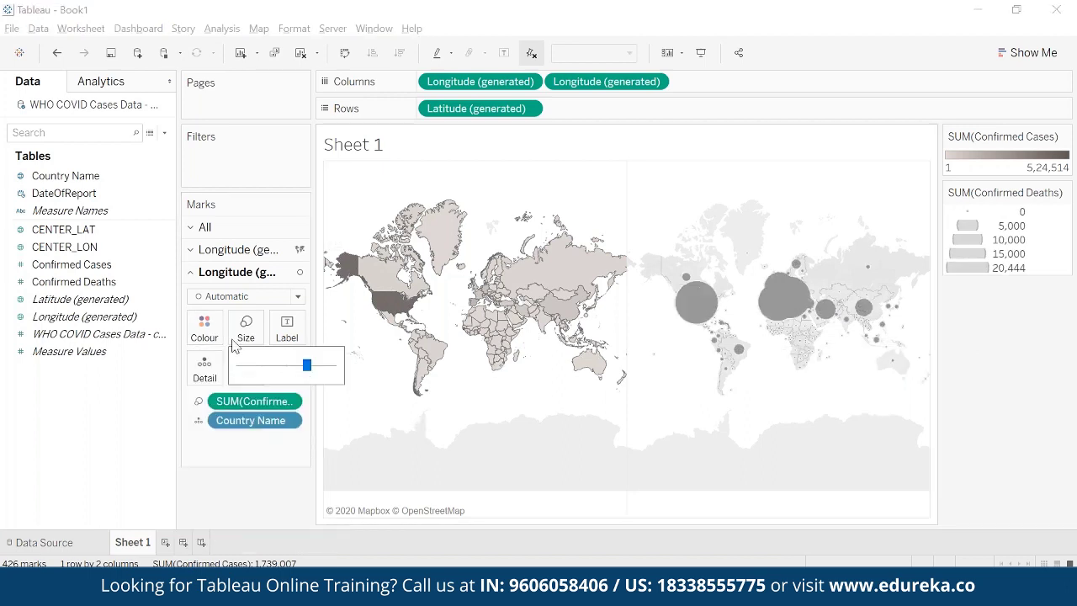
# - Give the circles on the second map a dark border
pyautogui.click(207, 329)
pyautogui.click(280, 520)
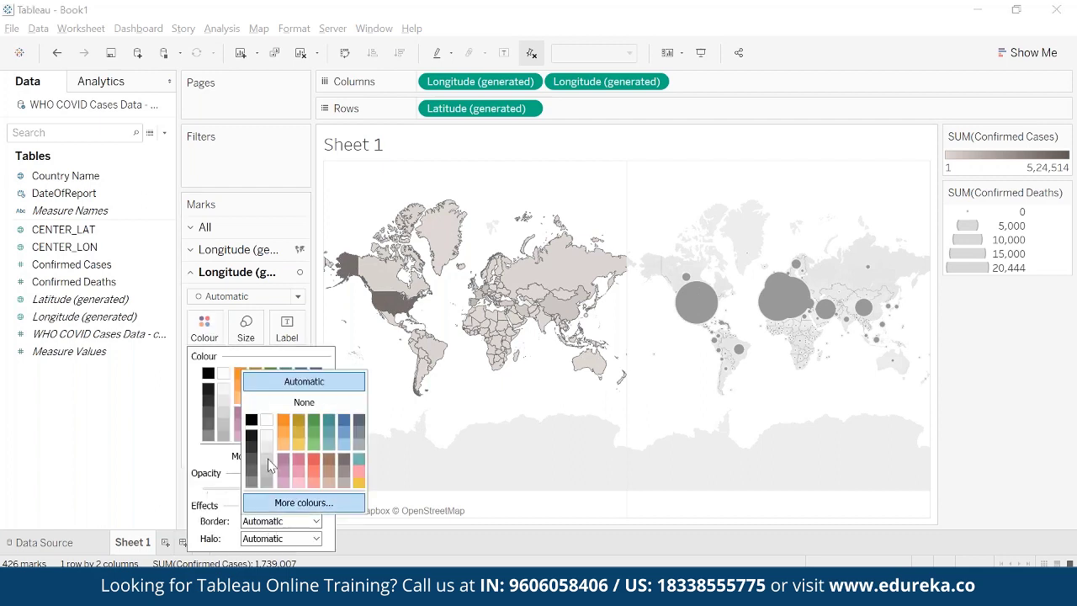
pyautogui.click(508, 413)
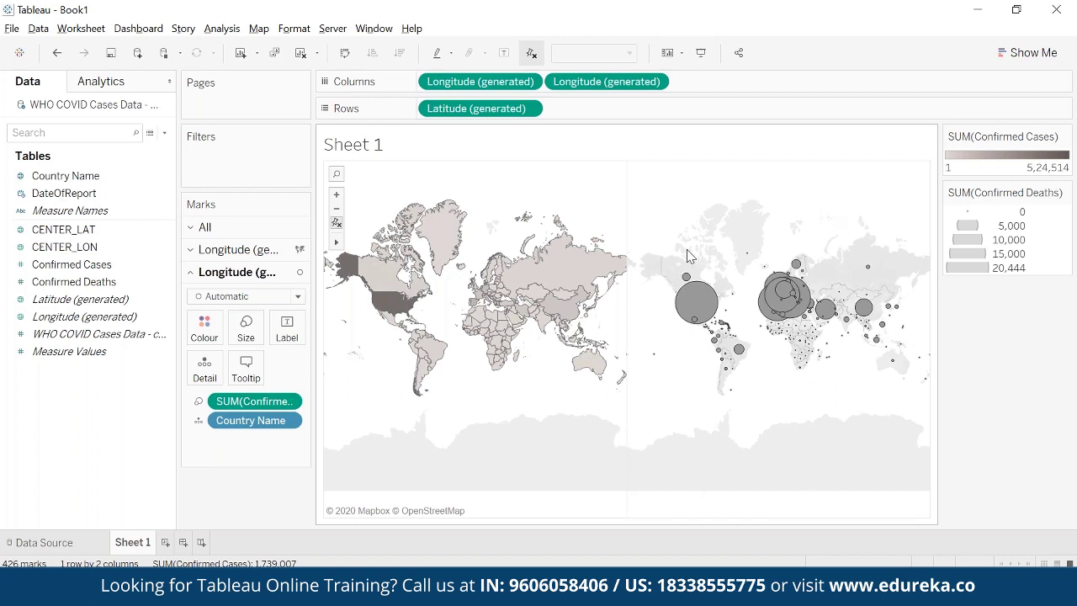
# - Colour the circles on the second map by Confirmed Deaths
pyautogui.moveTo(396, 296)
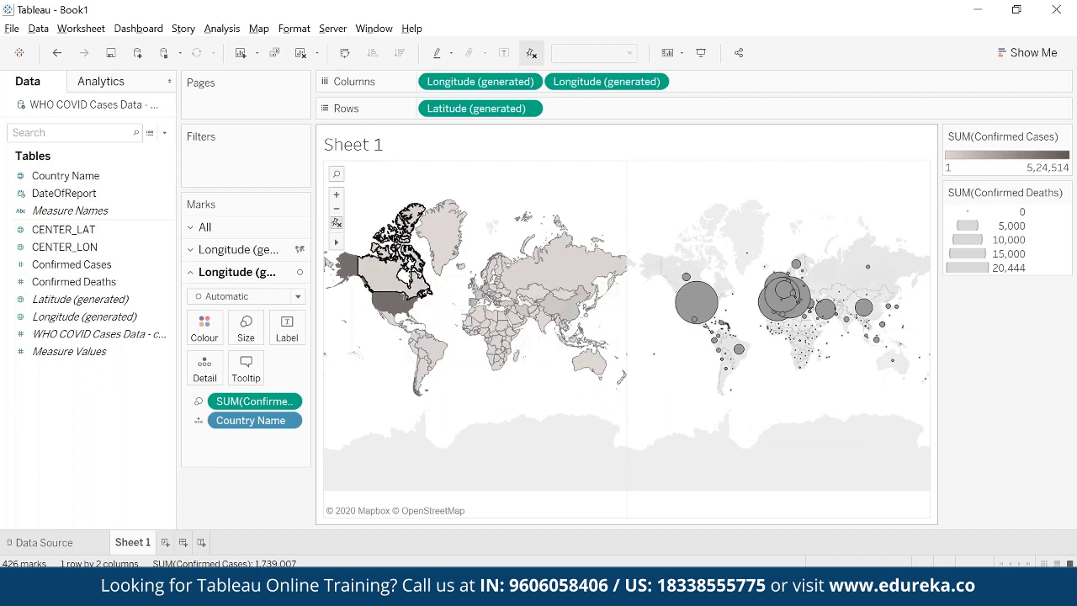
pyautogui.click(42, 266)
pyautogui.click(51, 282)
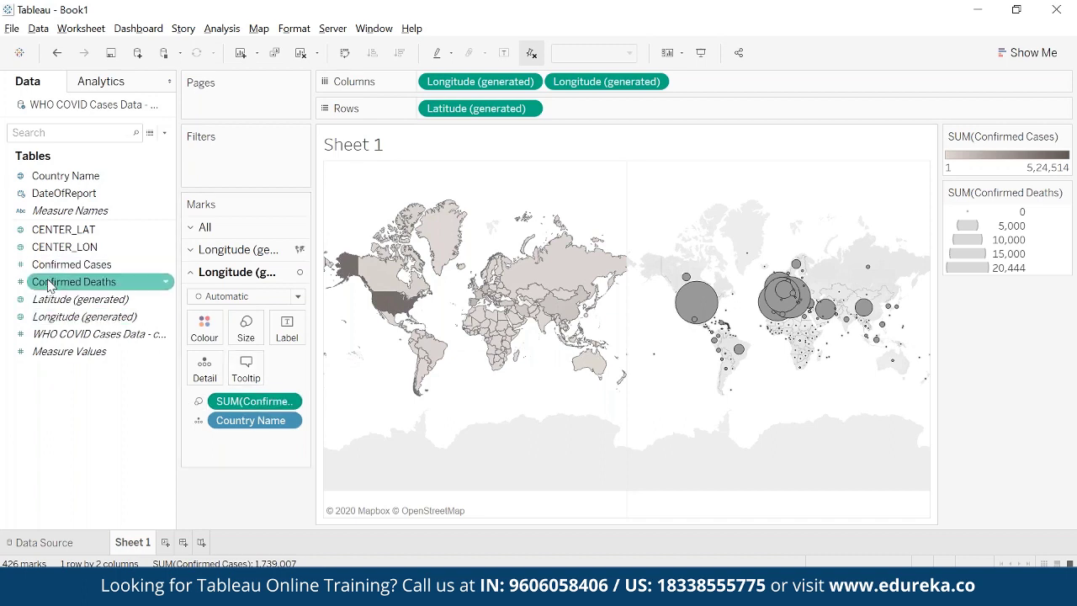
pyautogui.moveTo(53, 281); pyautogui.dragTo(499, 388)
# - Change the Confirmed Deaths colour palette to Red
pyautogui.click(1063, 291)
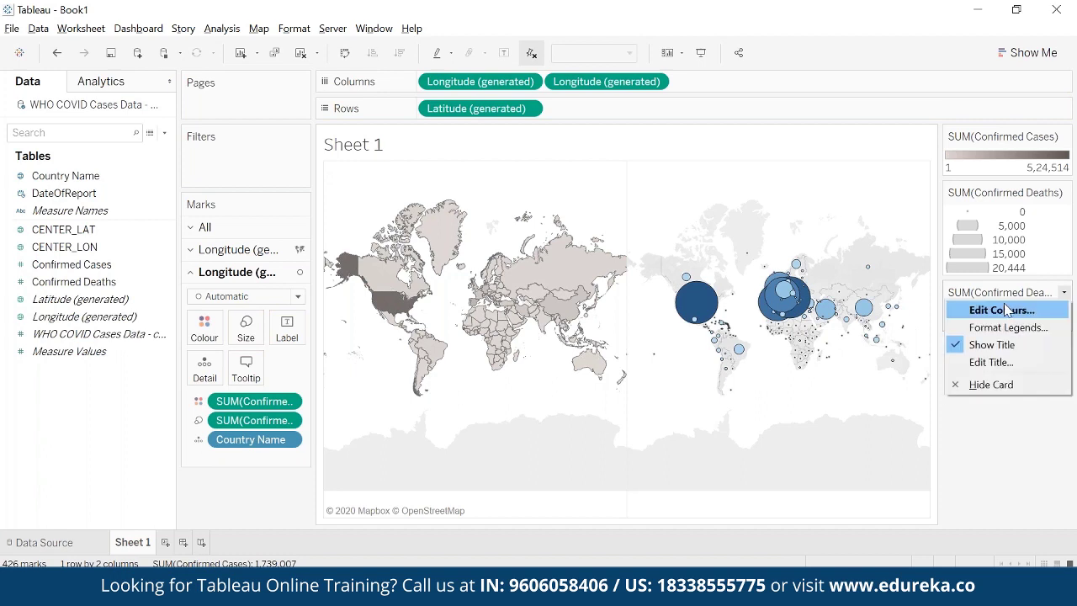
pyautogui.click(1005, 310)
pyautogui.click(497, 235)
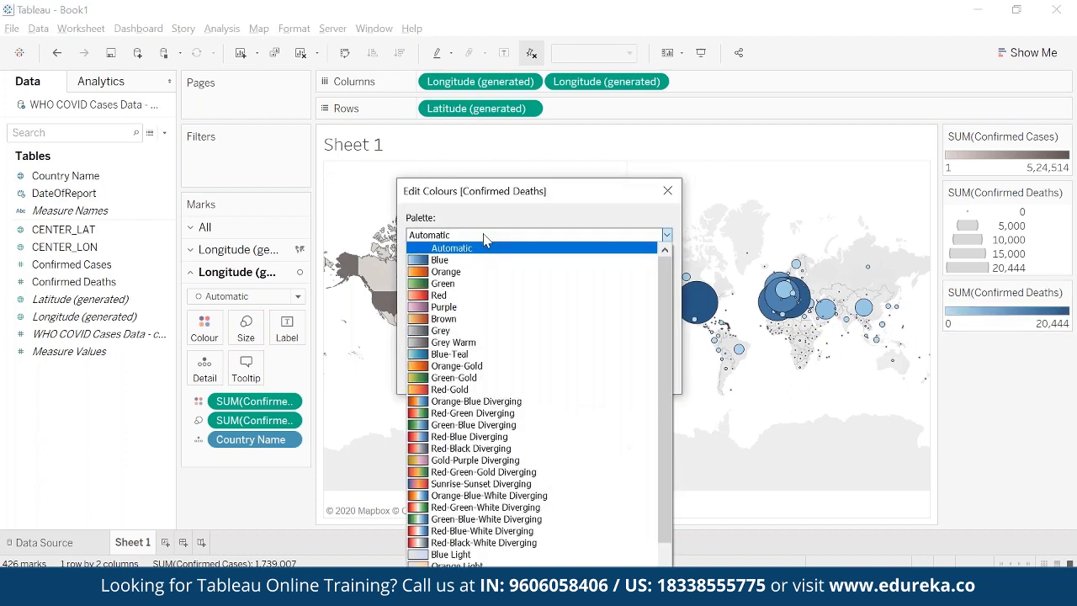
pyautogui.click(467, 293)
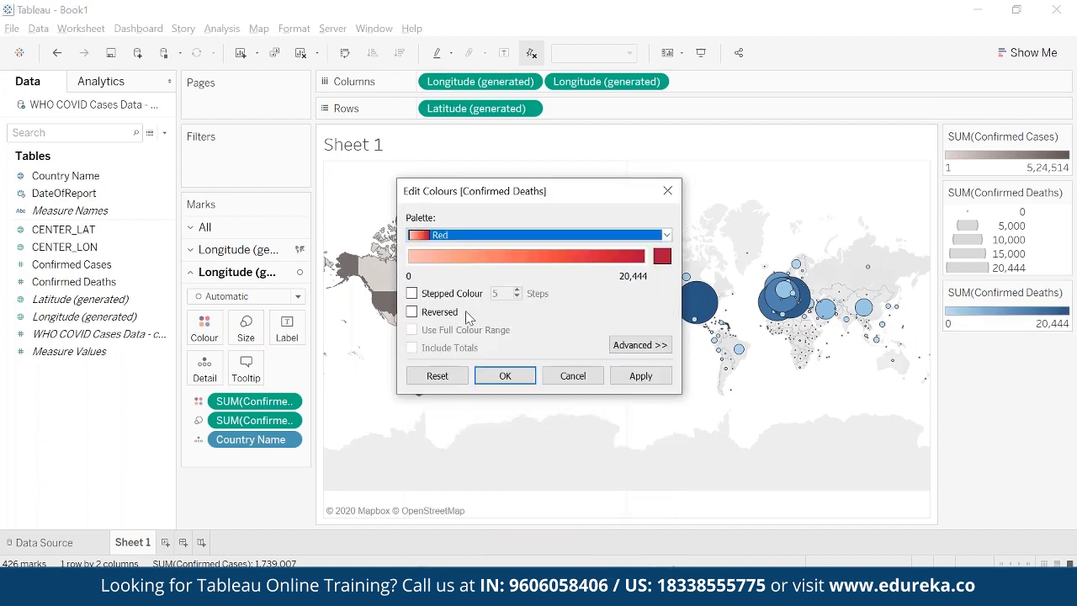
pyautogui.click(513, 376)
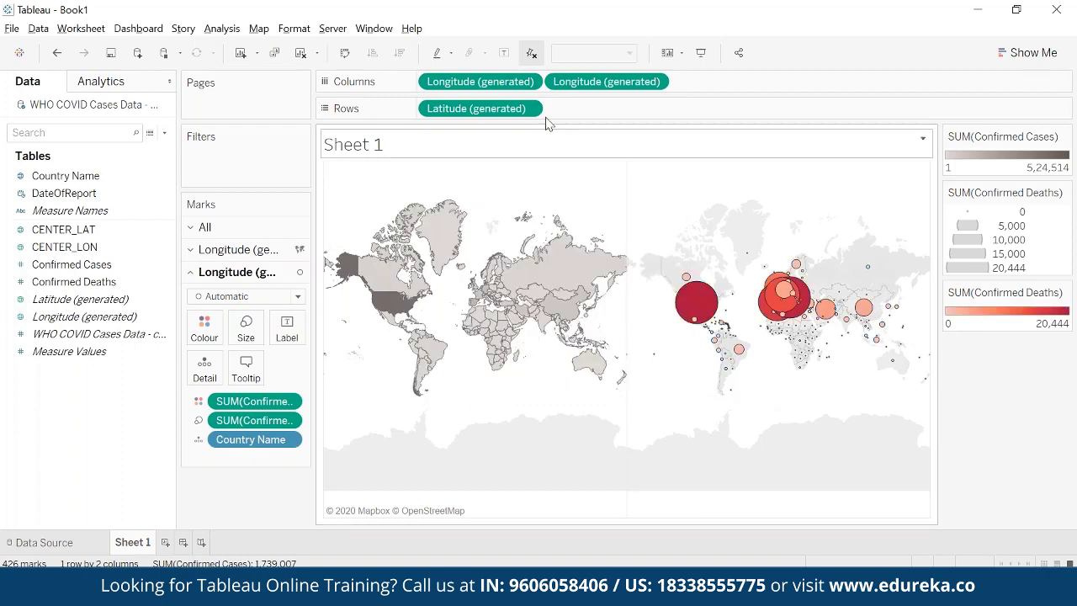
# - Overlay the deaths circles on the cases map by making the second Longitude (generated) a dual axis
pyautogui.click(655, 82)
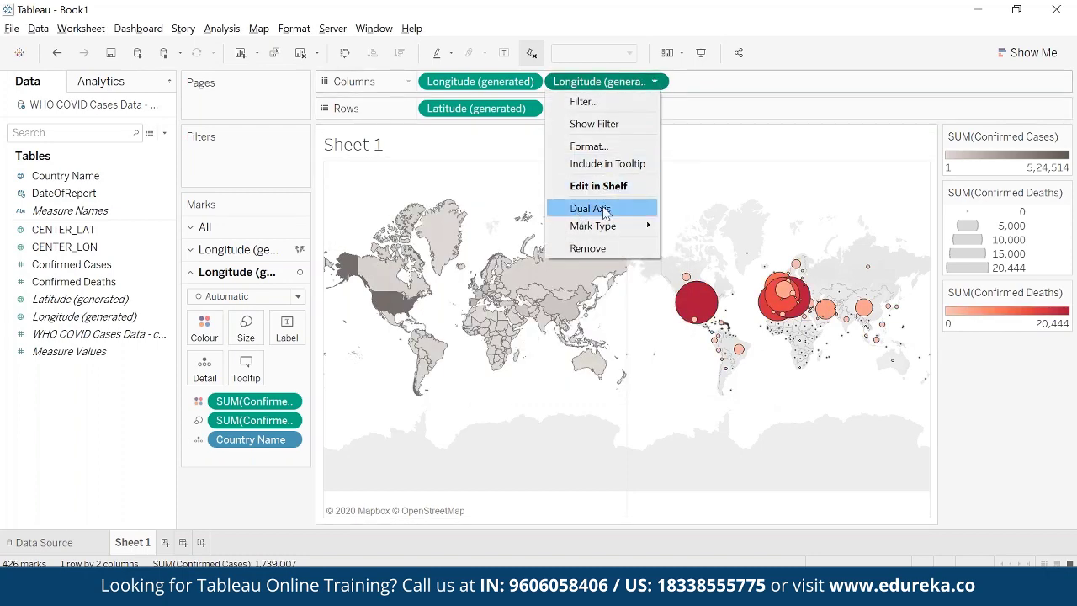
pyautogui.click(604, 208)
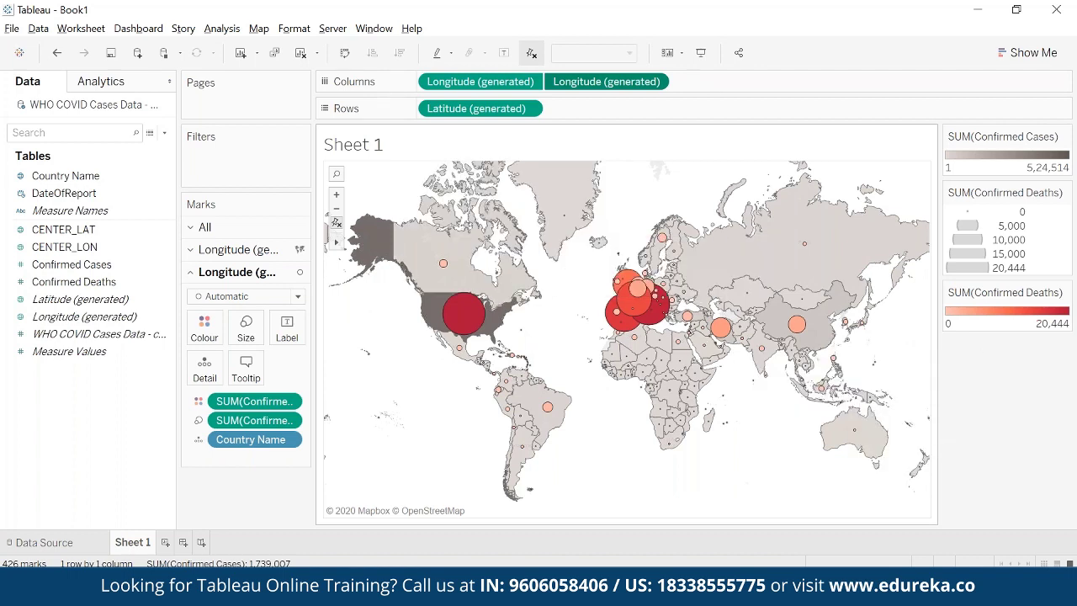
pyautogui.moveTo(464, 318)
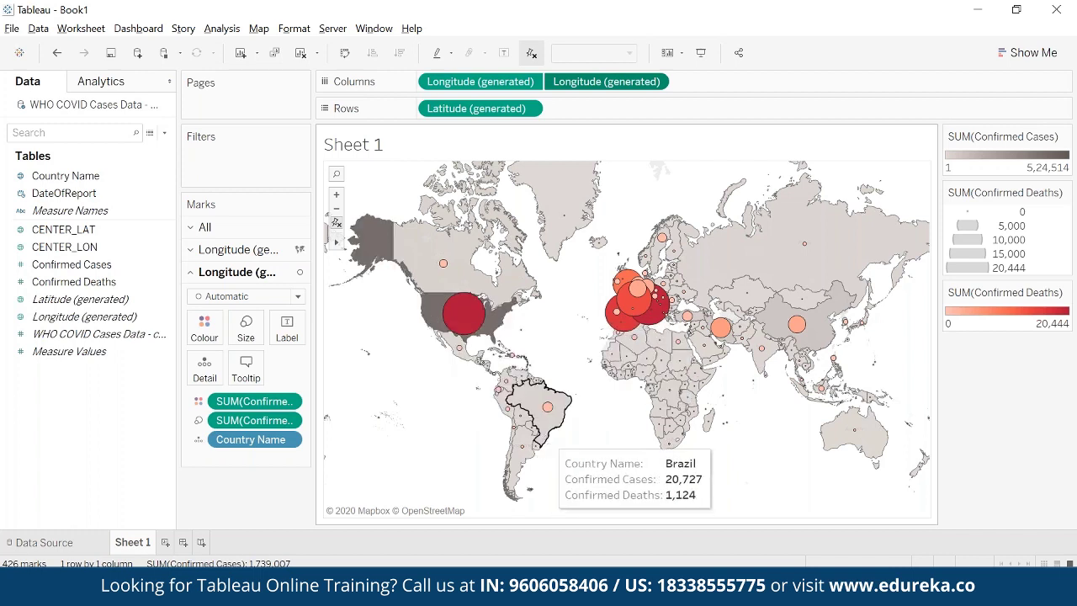
# - Reduce the opacity of the Confirmed Deaths circles to about 41%
pyautogui.click(209, 331)
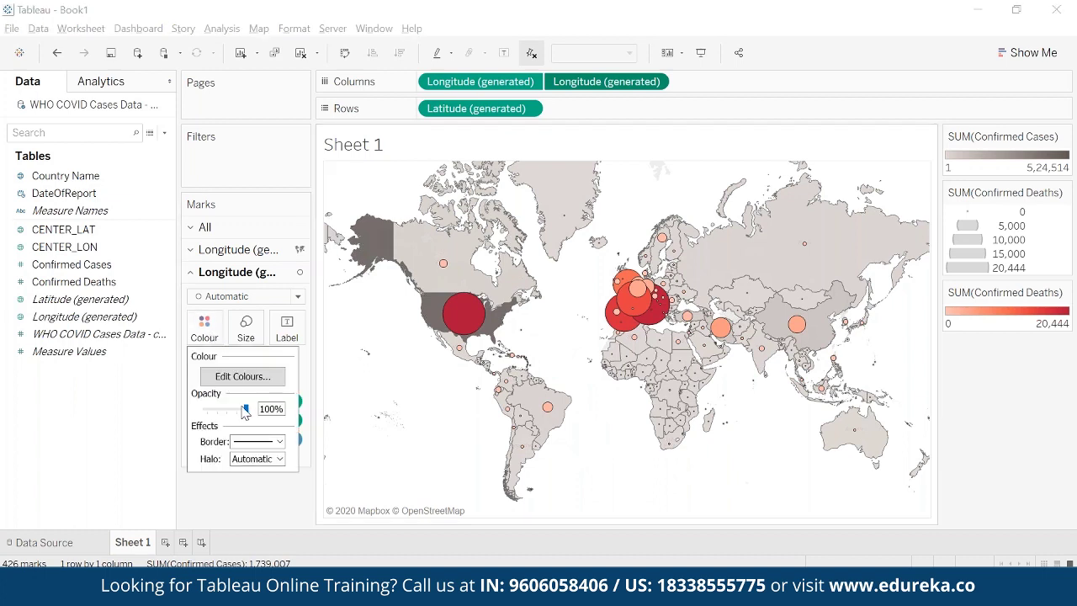
pyautogui.moveTo(246, 409); pyautogui.dragTo(235, 413)
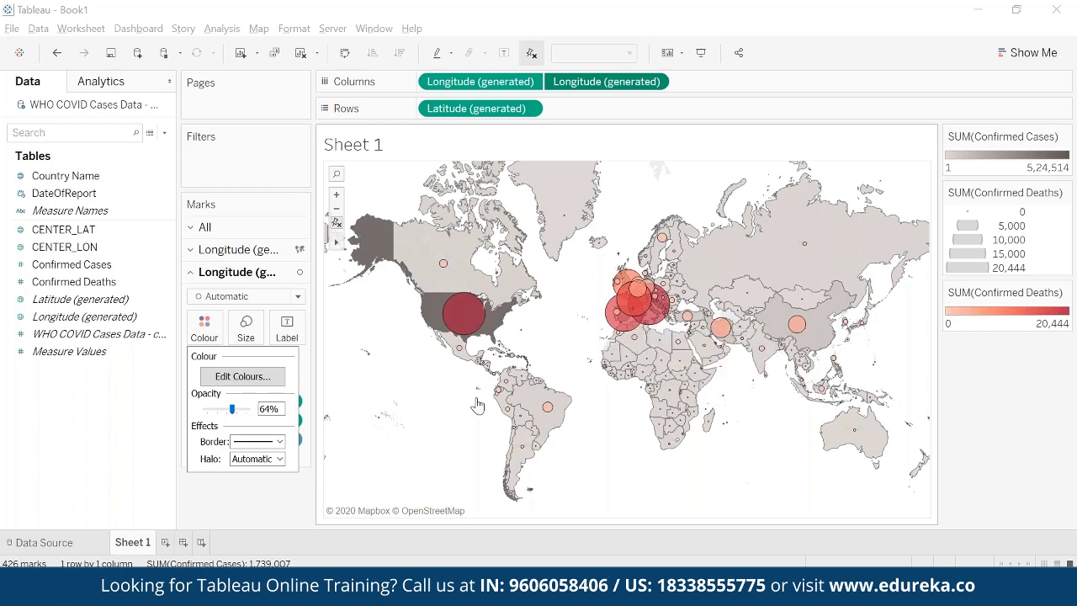
pyautogui.moveTo(232, 409); pyautogui.dragTo(226, 411)
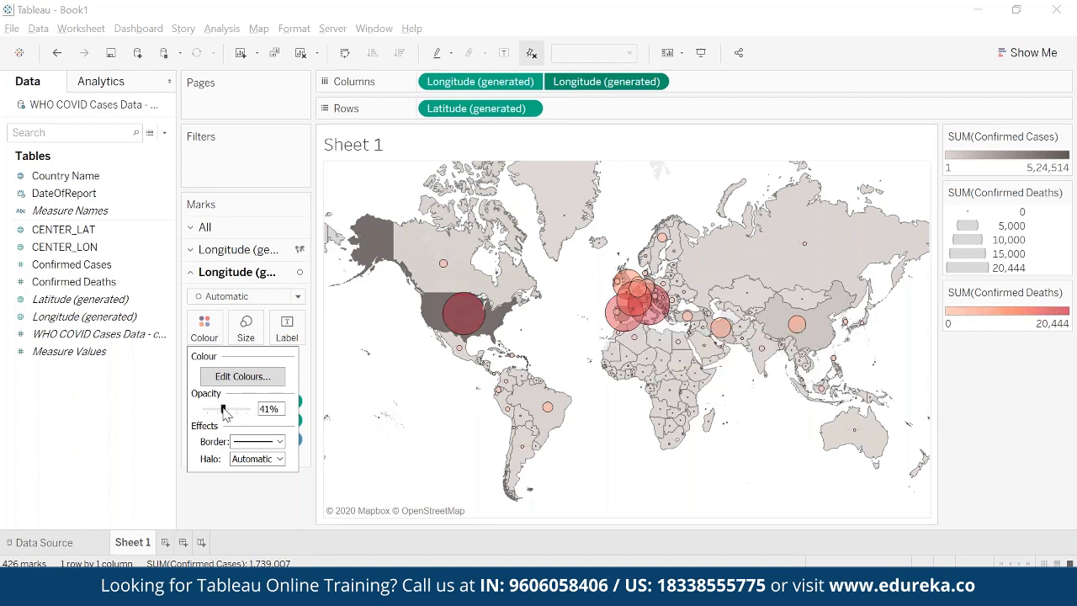
pyautogui.click(440, 440)
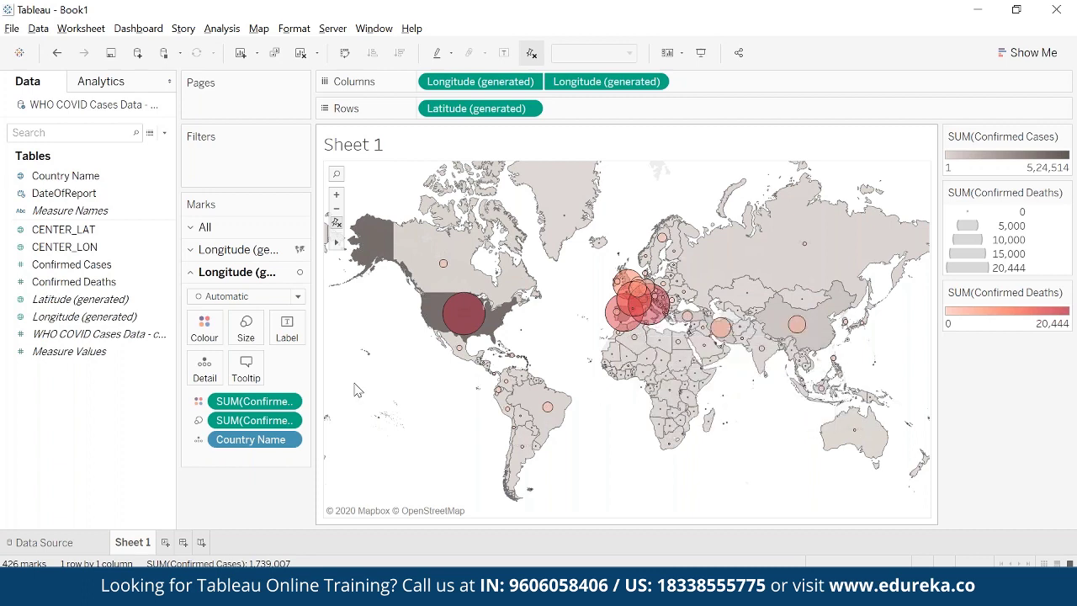
# - Create a new worksheet listing Confirmed Deaths as text for each Country Name, sorted in descending order
pyautogui.click(166, 543)
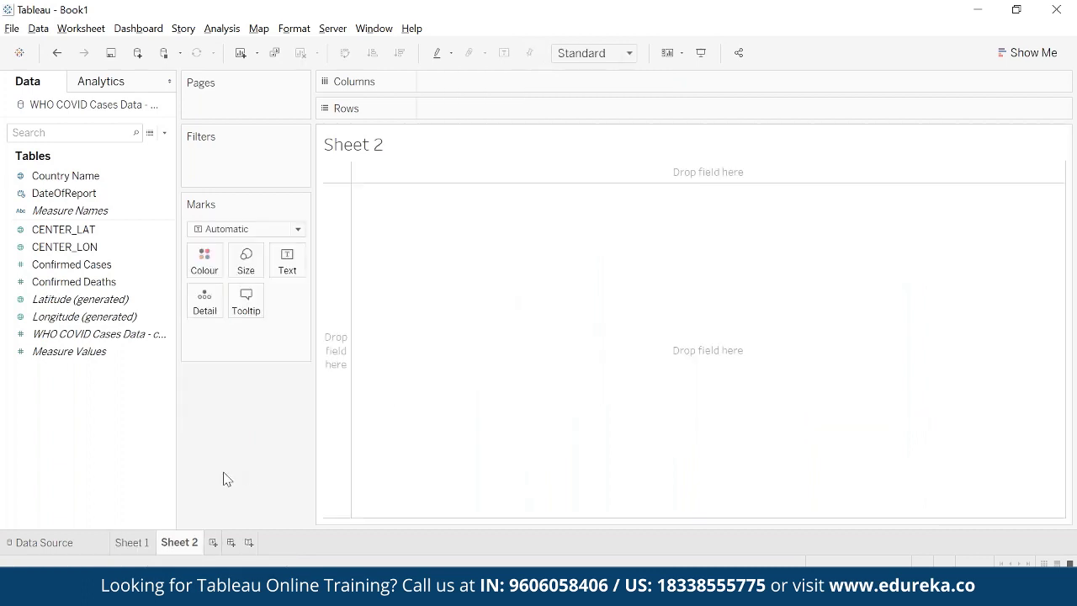
pyautogui.moveTo(60, 187); pyautogui.dragTo(434, 119)
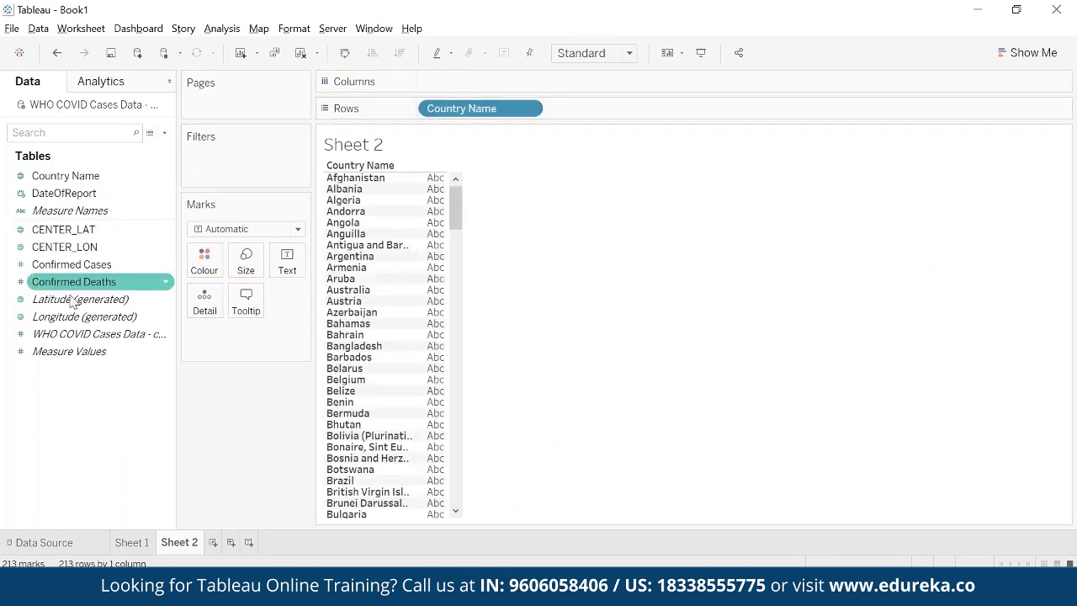
pyautogui.moveTo(77, 286); pyautogui.dragTo(287, 264)
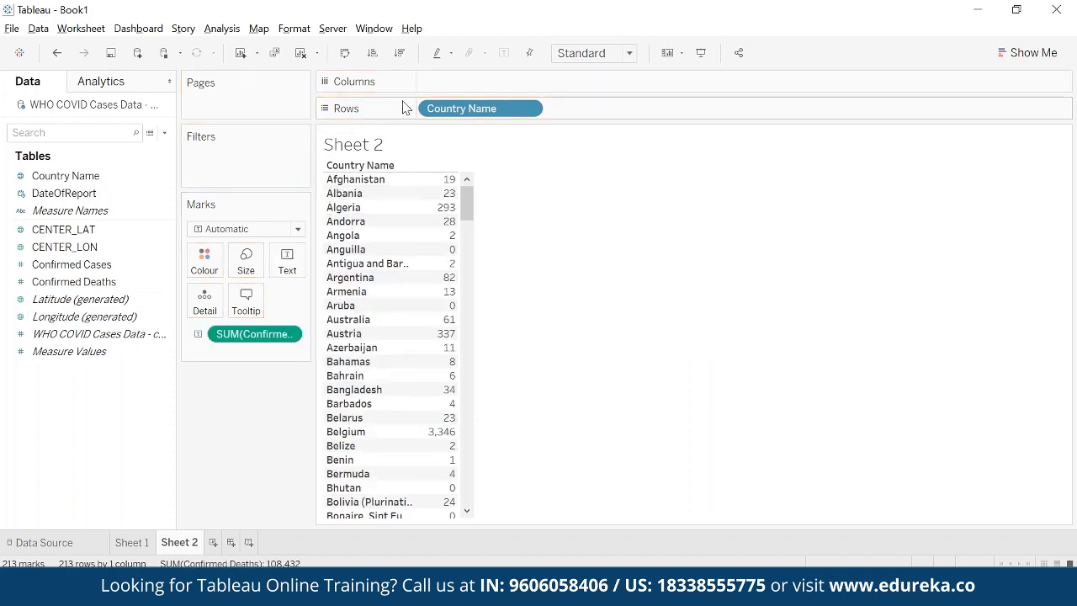
pyautogui.click(402, 53)
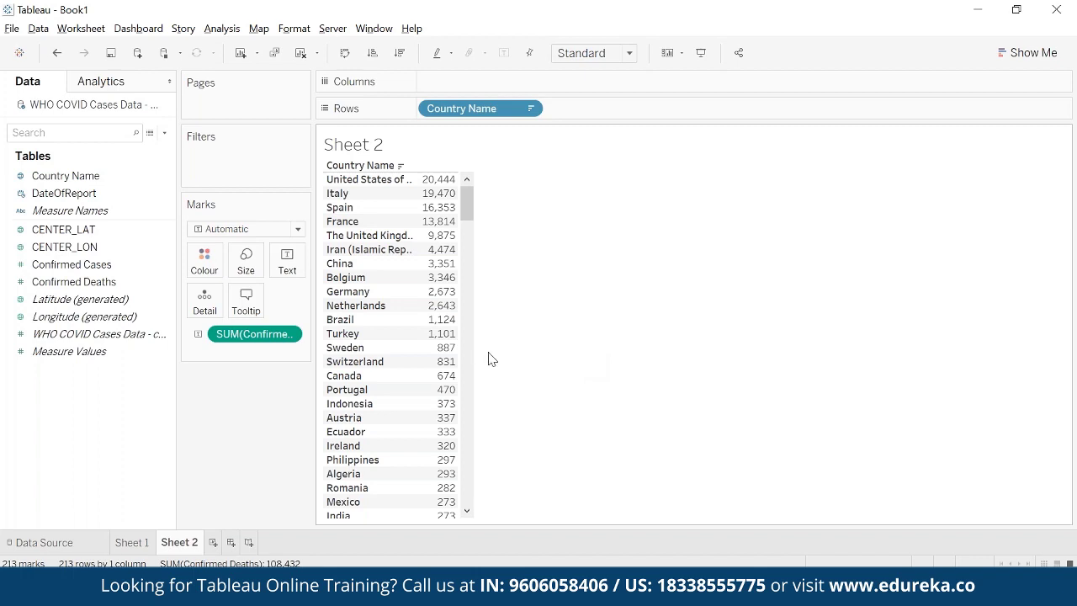
pyautogui.moveTo(435, 235)
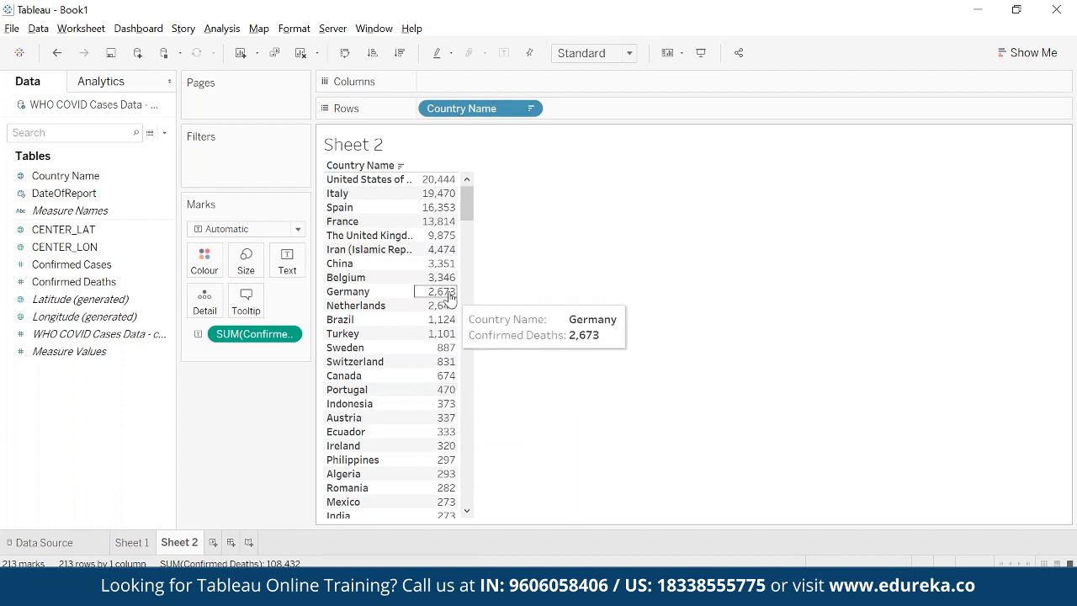
# - Start a new calculated field and name it Location Segregation
pyautogui.rightClick(65, 107)
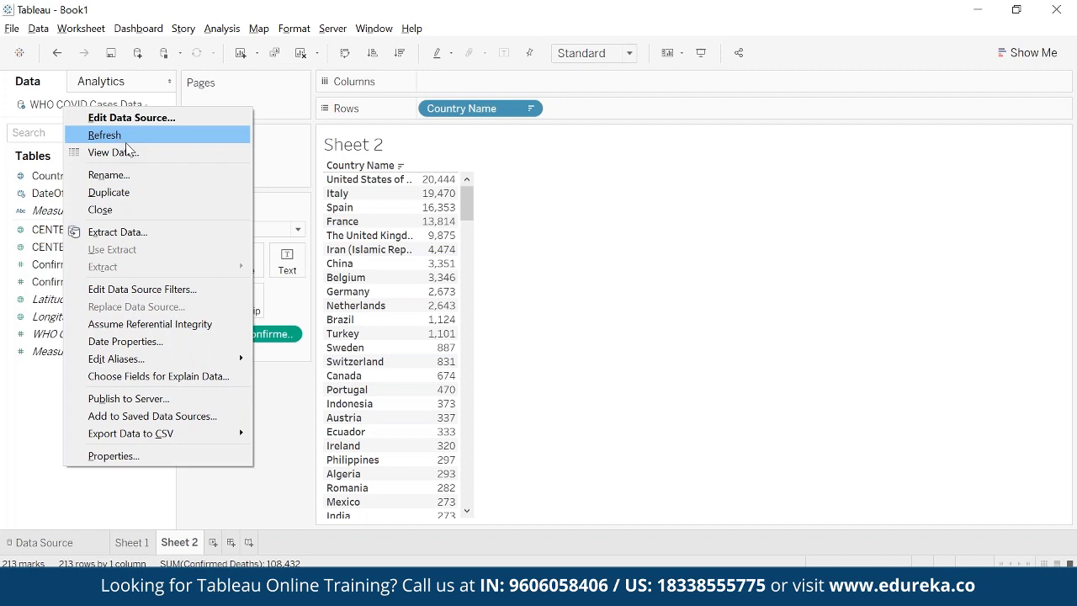
pyautogui.click(198, 503)
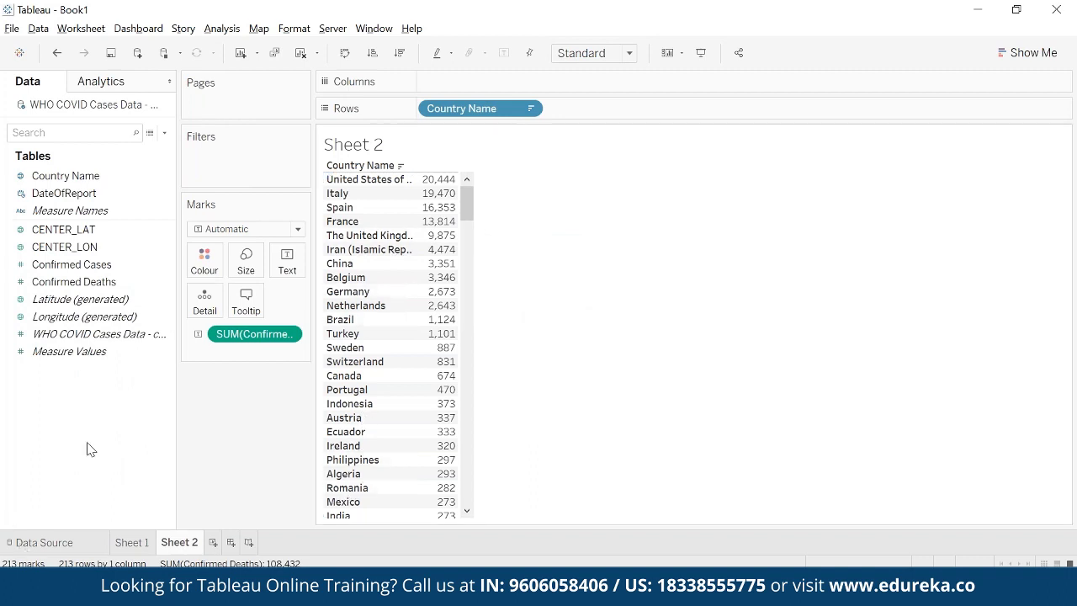
pyautogui.rightClick(87, 264)
pyautogui.click(177, 270)
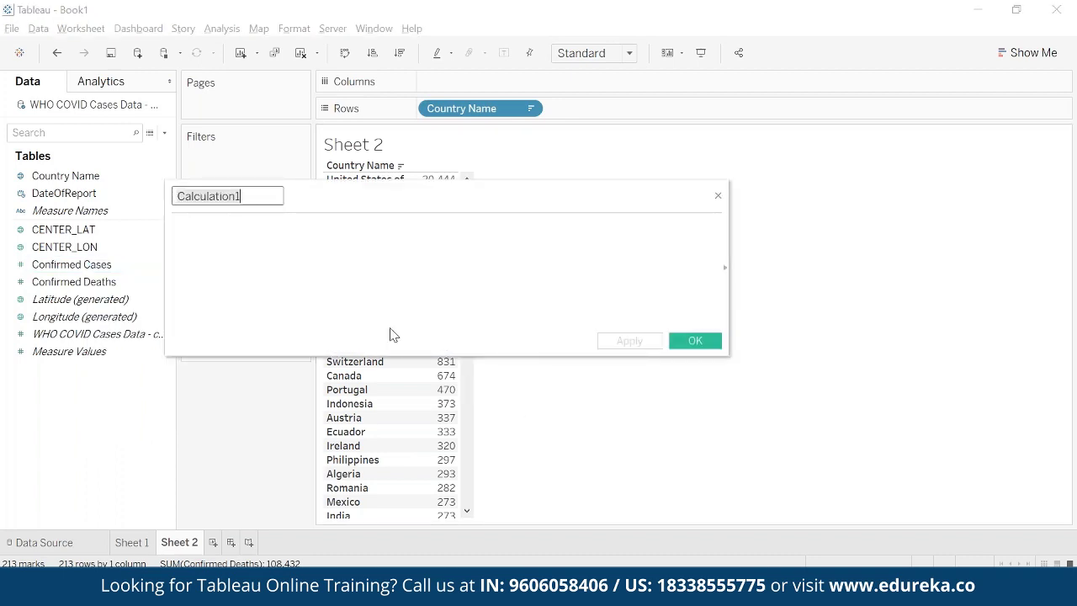
pyautogui.moveTo(382, 190); pyautogui.dragTo(642, 185)
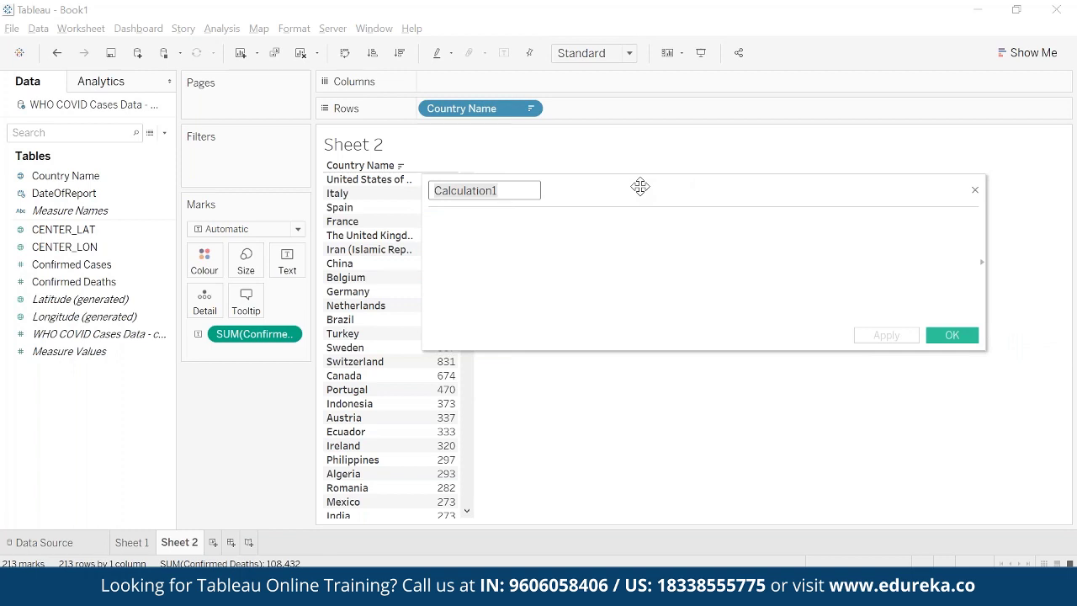
pyautogui.write('Locati')
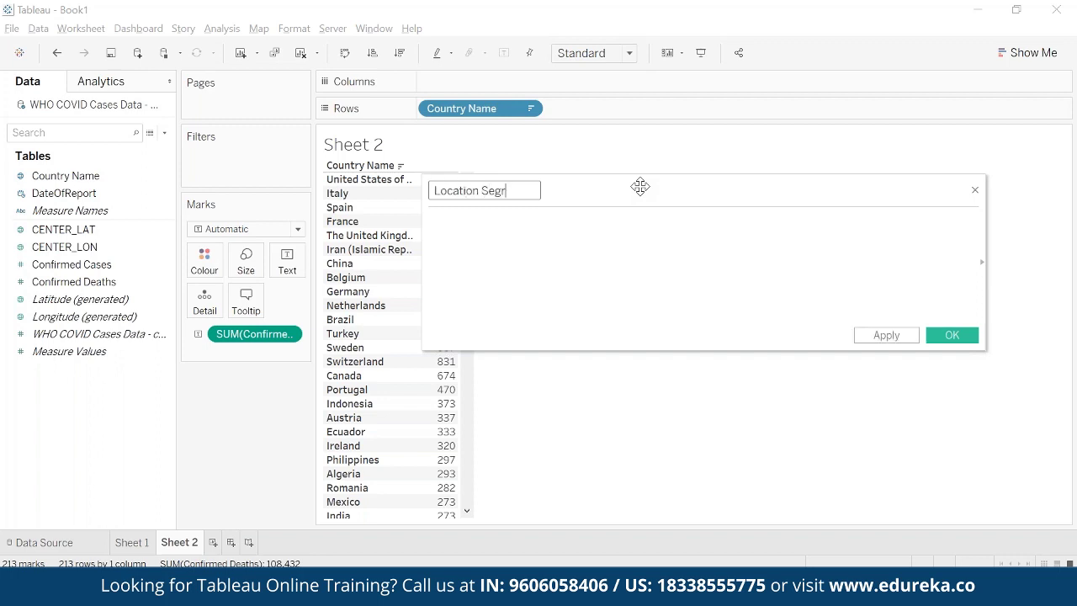
pyautogui.write('on Segregation')
pyautogui.press('Tab')
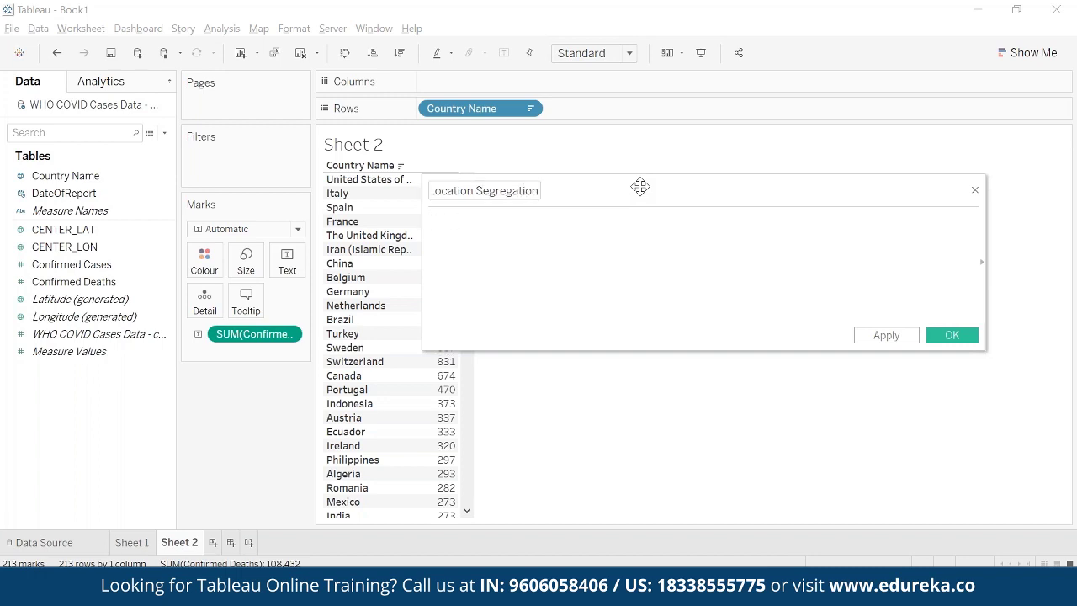
# - Write the calculation's first condition: IF [Confirmed Deaths]>10000 THEN 'Red Zone'
pyautogui.write('IF ')
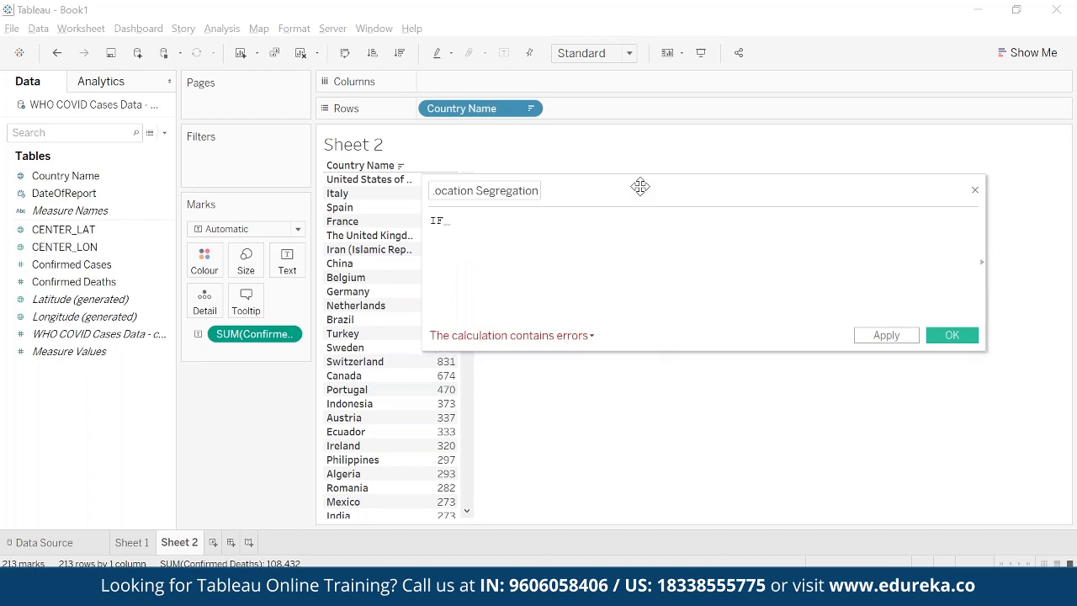
pyautogui.write('co')
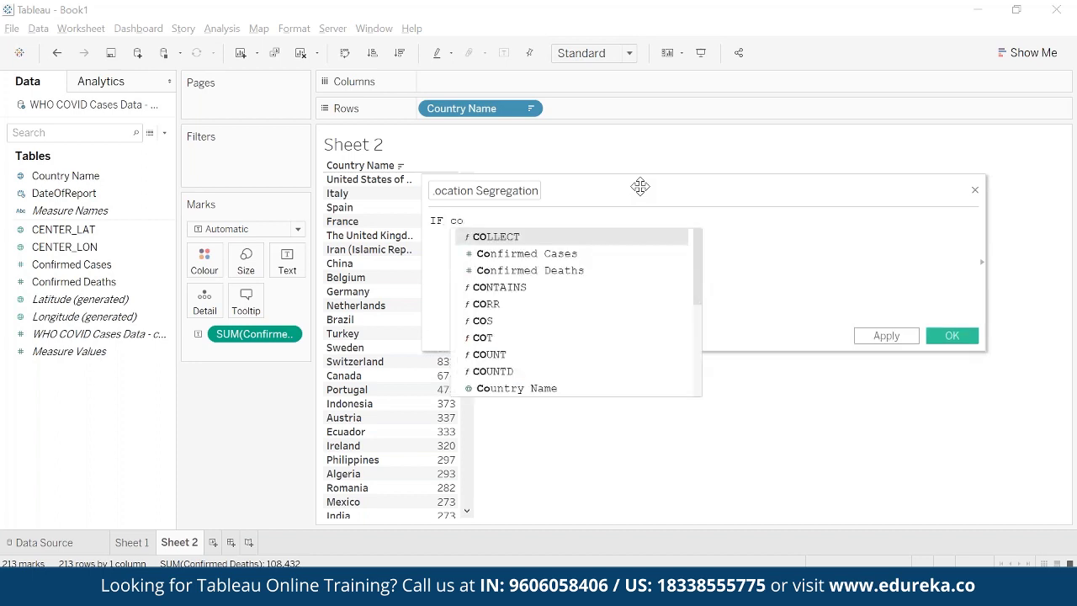
pyautogui.press('Down')
pyautogui.press('Down')
pyautogui.press('Return')
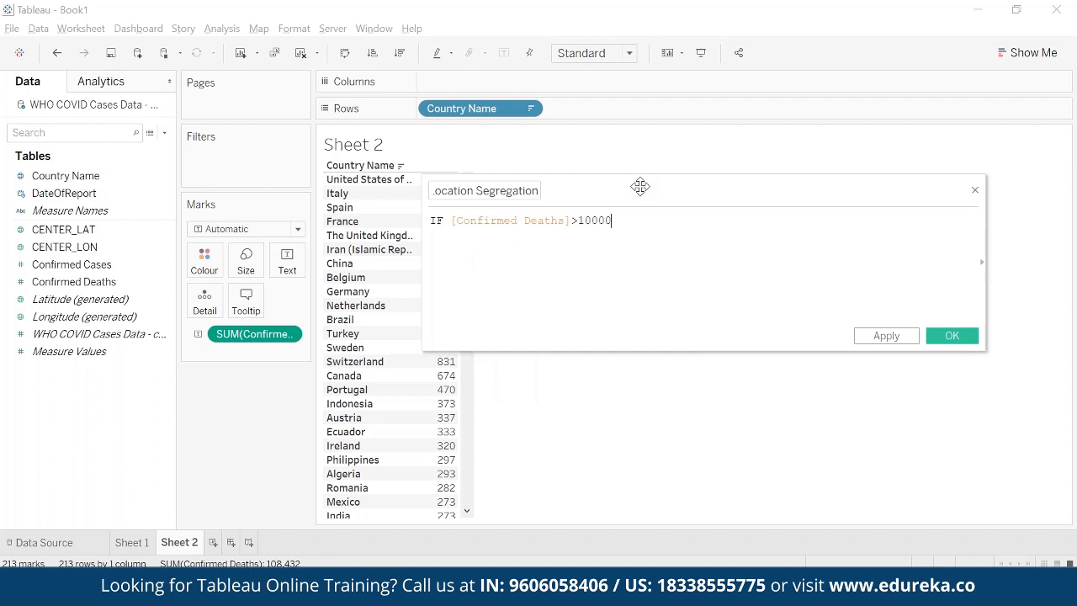
pyautogui.write("THEN 'Red Zone'")
pyautogui.press('Return')
# - Add the second condition to the calculation: ELSEIF [Confirmed Deaths]>1000 AND [Confirmed Deaths]<10000
pyautogui.write('ELSEIF con')
pyautogui.press('Down')
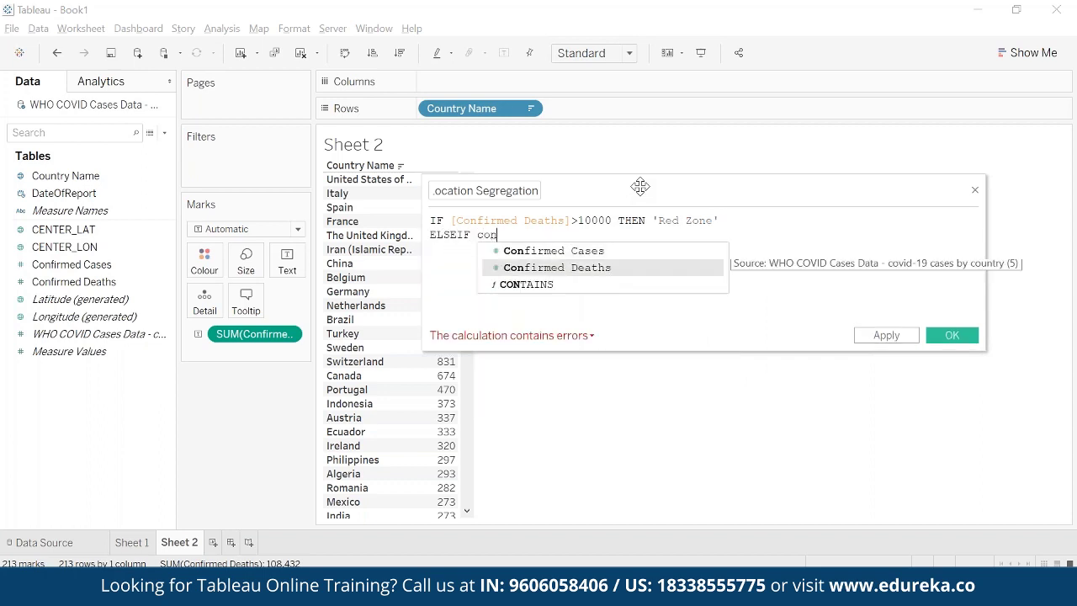
pyautogui.press('Return')
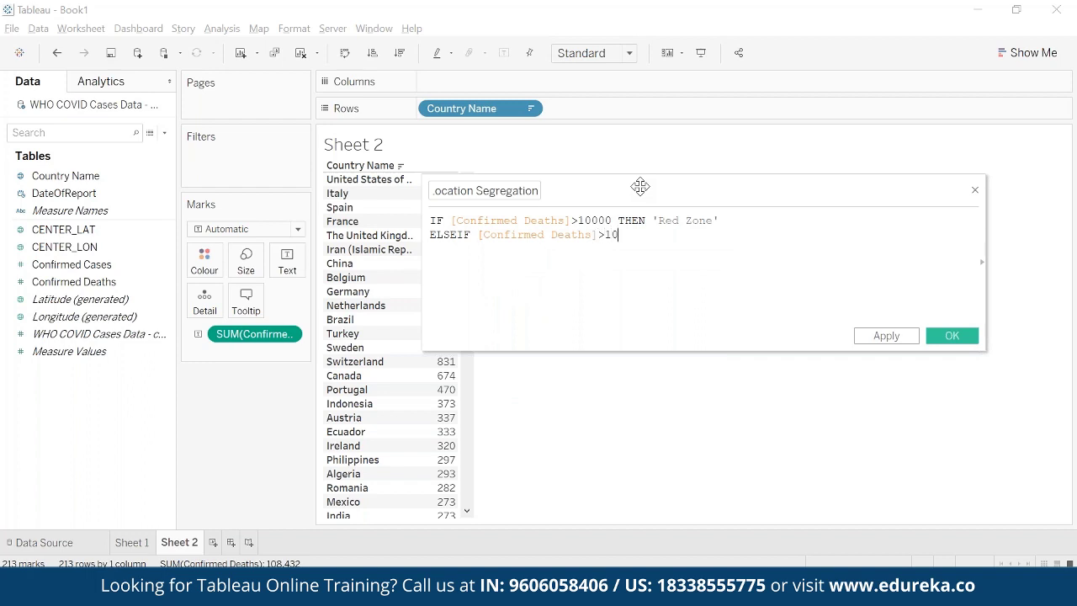
pyautogui.write('>1000 AND con')
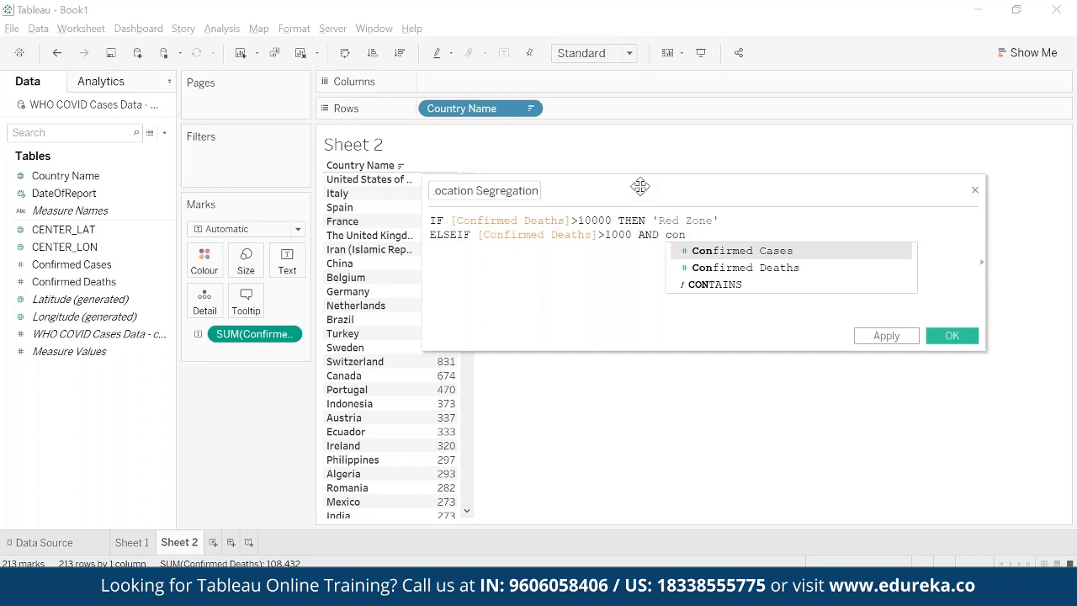
pyautogui.press('Down')
pyautogui.press('Return')
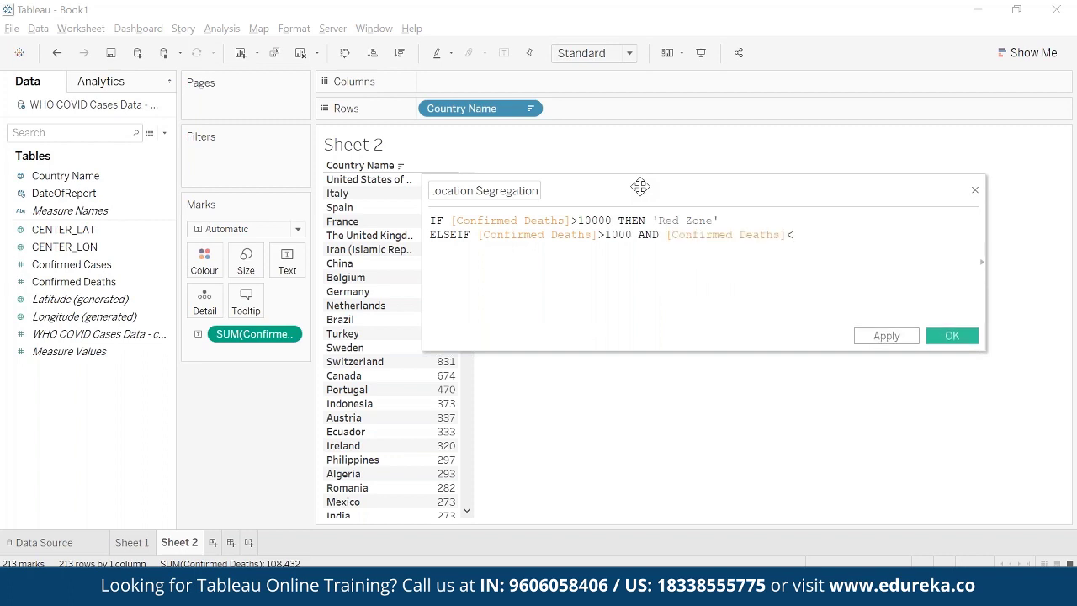
pyautogui.write('<10000')
# - Change the comparison in the Red Zone condition to >=10000
pyautogui.press('Up')
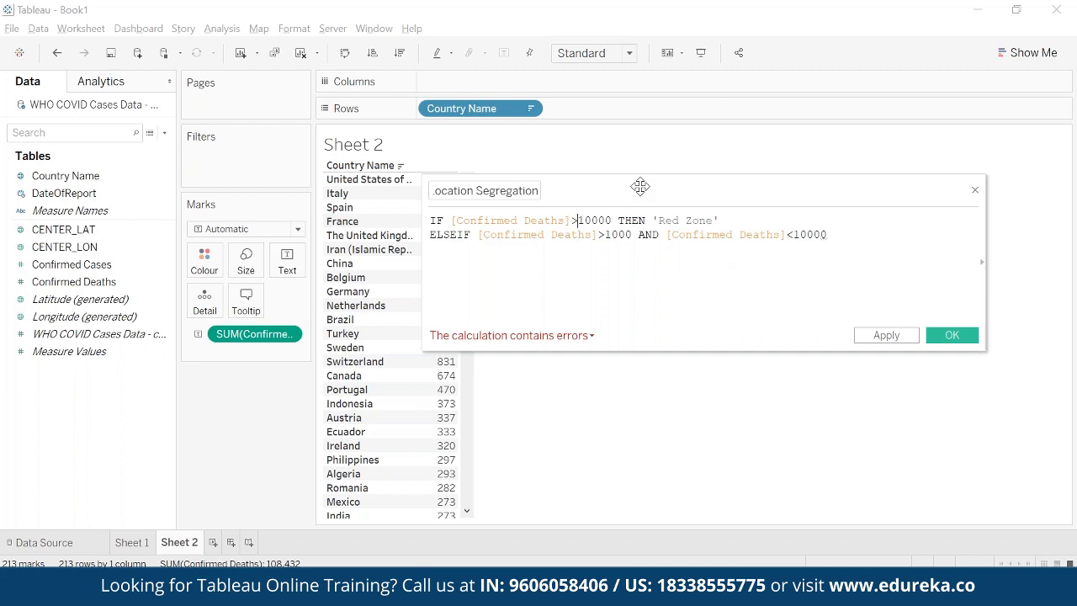
pyautogui.write('=')
pyautogui.press('Down')
# - Complete the ELSEIF condition with THEN 'Orange Zone'
pyautogui.write('THEN')
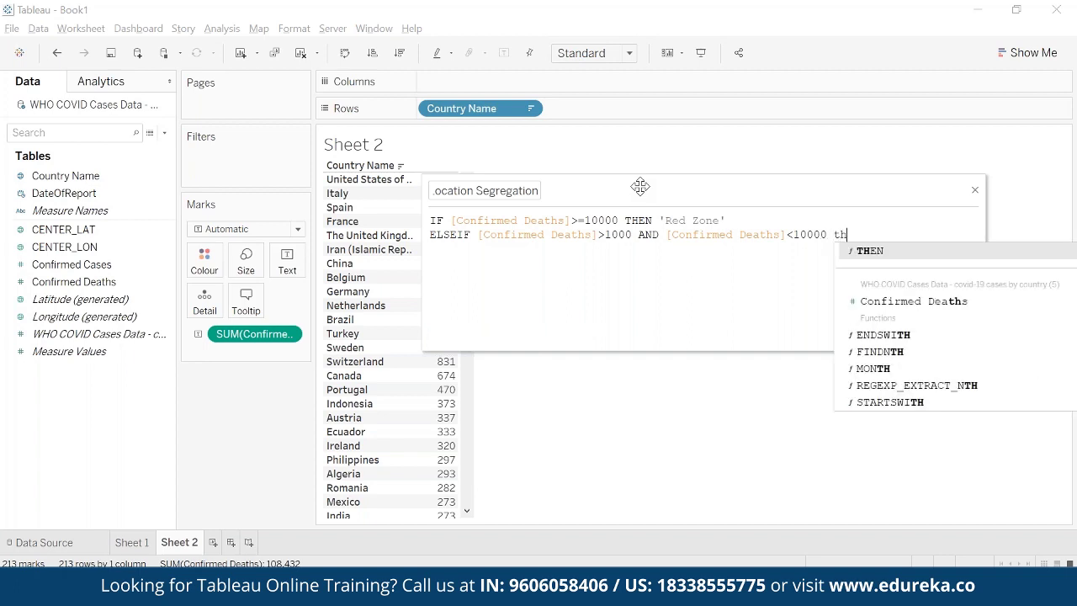
pyautogui.write(" 'Ora")
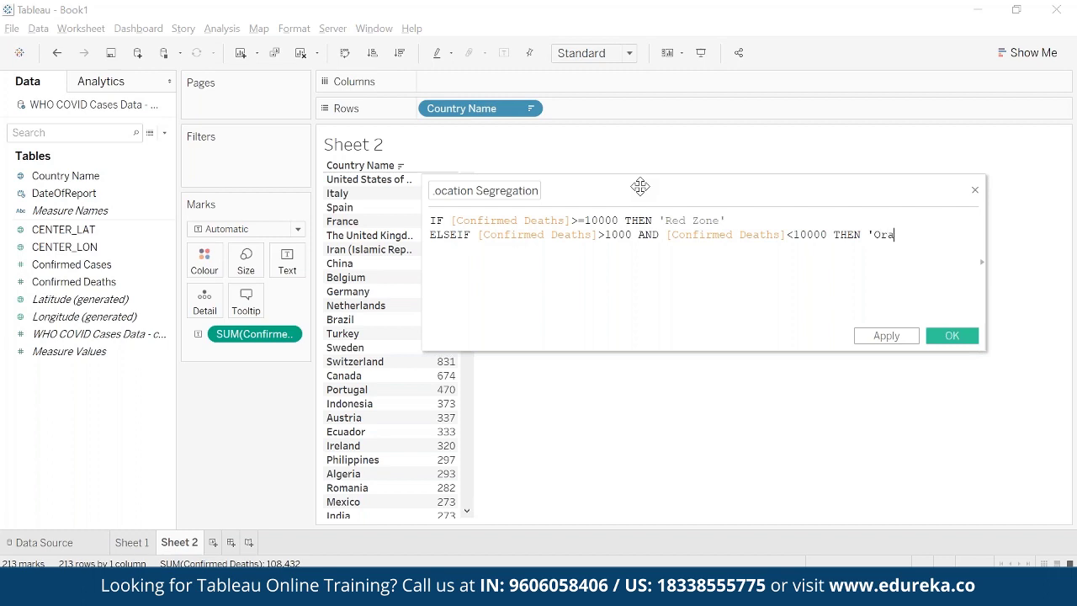
pyautogui.write("nge Zone'")
pyautogui.press('Return')
# - Finish the formula with ELSE 'Green Zone' and END, and save the calculated field
pyautogui.write('ELSE')
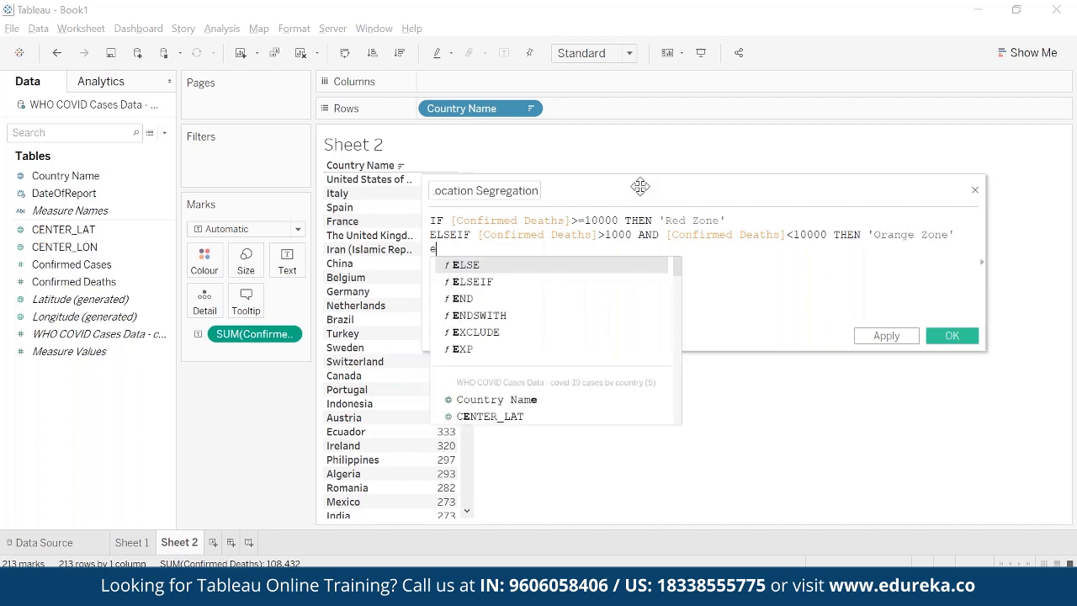
pyautogui.write(" 'Gr")
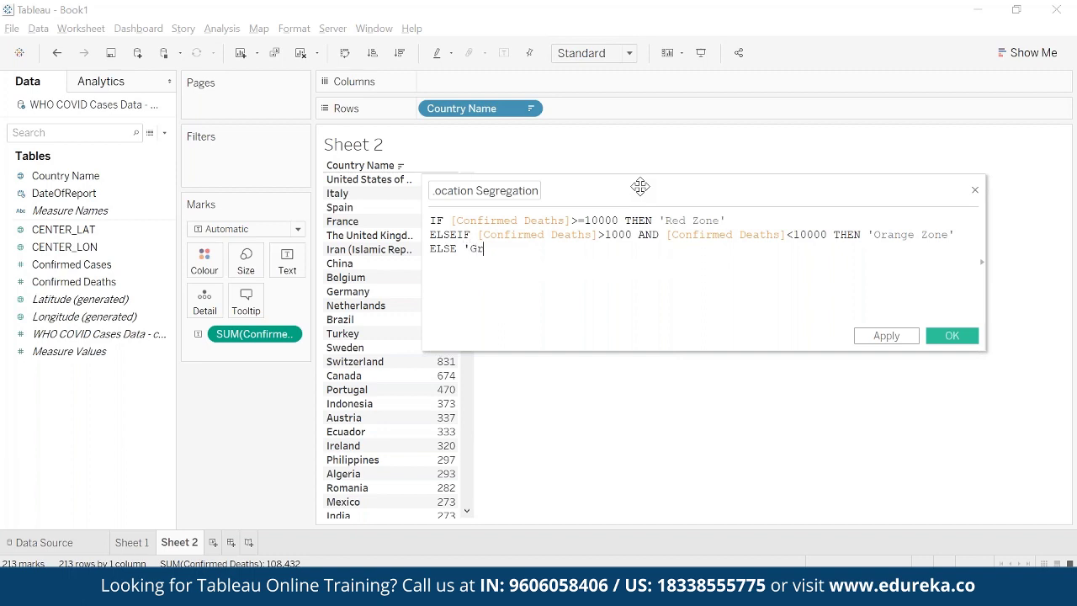
pyautogui.write("een Zone'")
pyautogui.press('Return')
pyautogui.write('END')
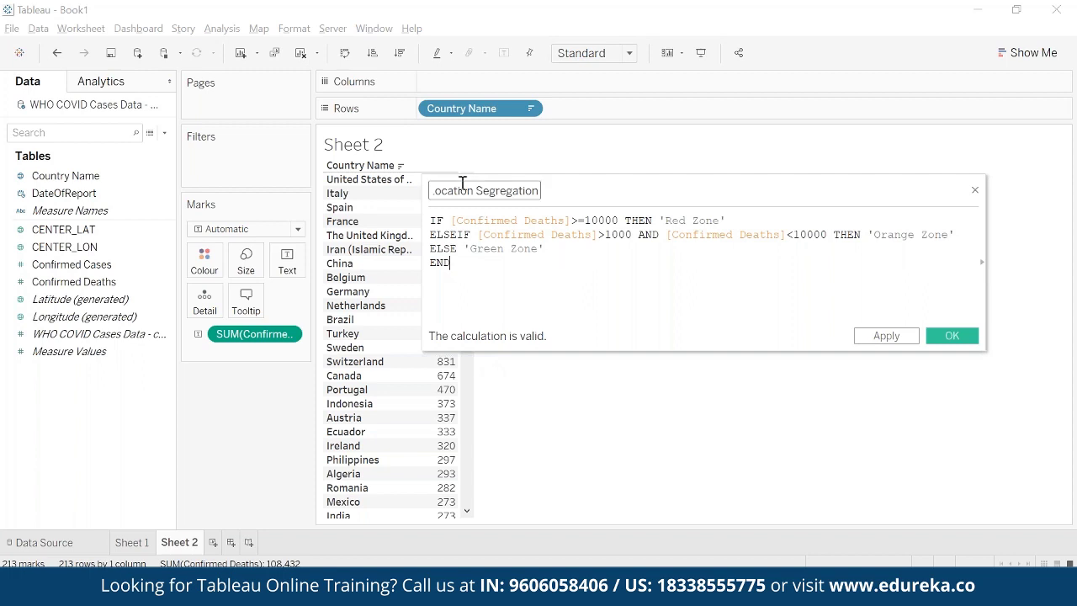
pyautogui.click(948, 339)
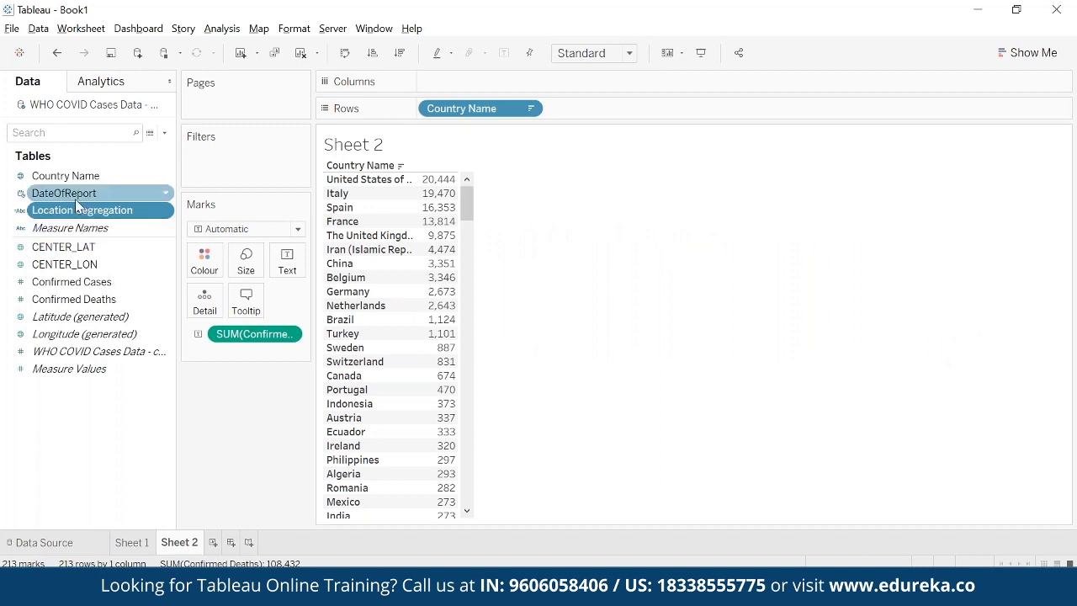
# - Add Location Segregation beside Country Name in the rows and examine the zone assigned to each country
pyautogui.moveTo(82, 213); pyautogui.dragTo(565, 112)
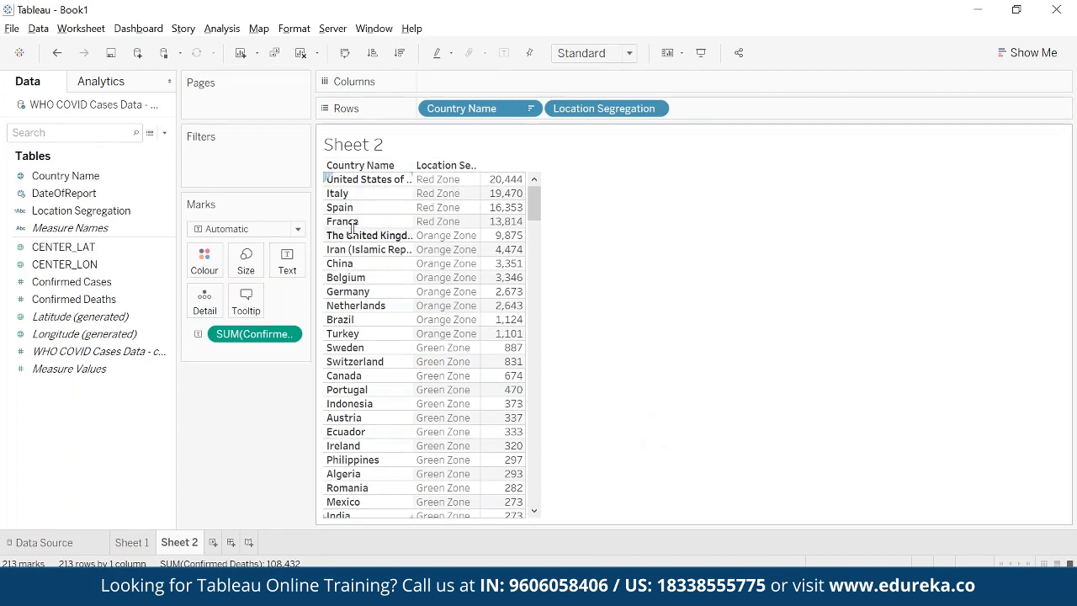
pyautogui.moveTo(507, 227)
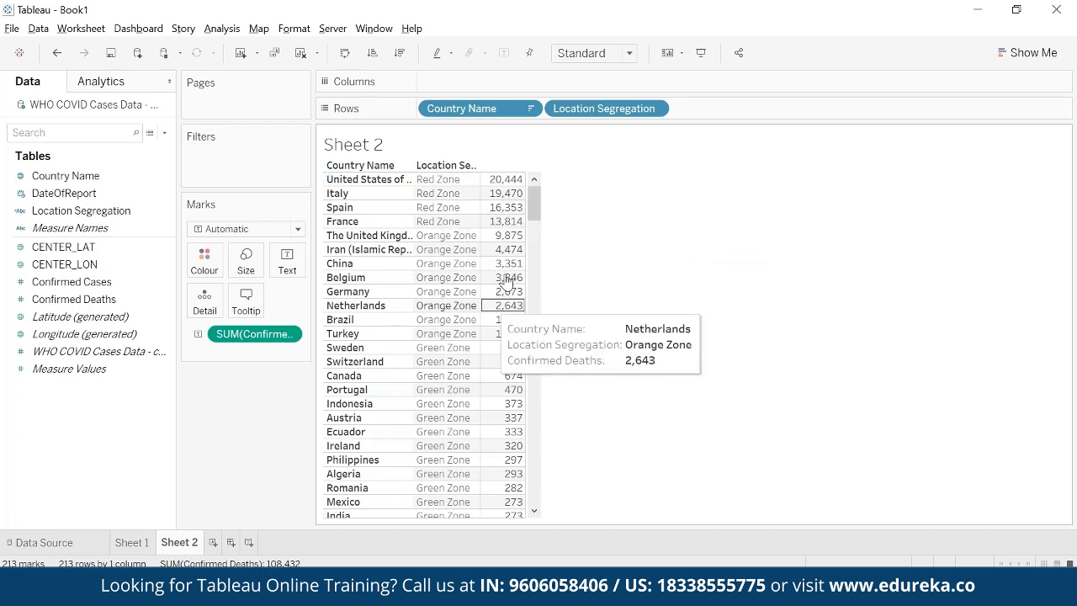
pyautogui.moveTo(507, 330)
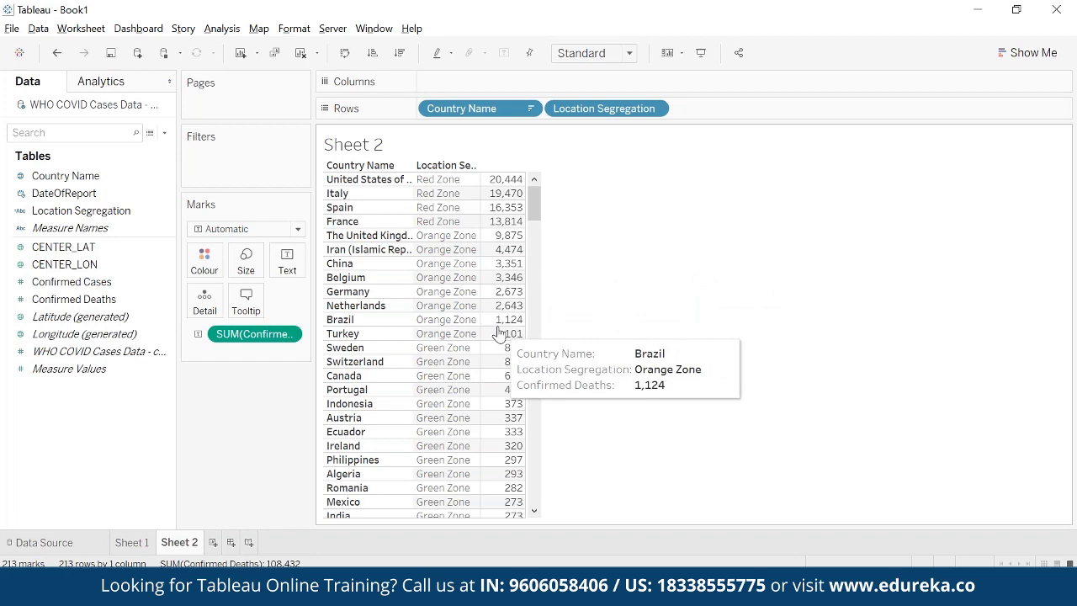
pyautogui.click(496, 325)
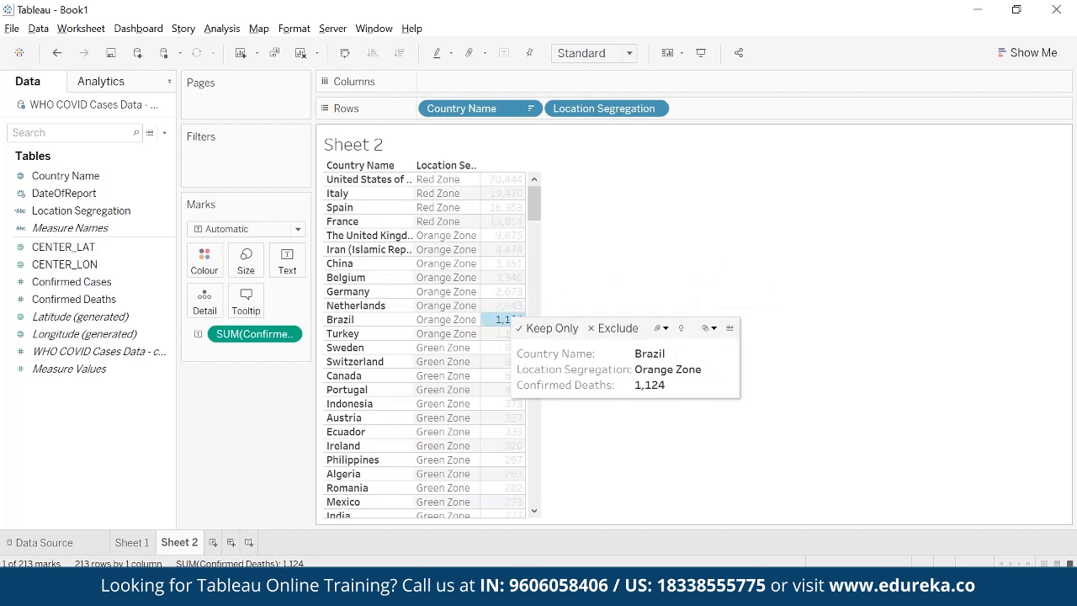
pyautogui.click(507, 263)
pyautogui.click(646, 249)
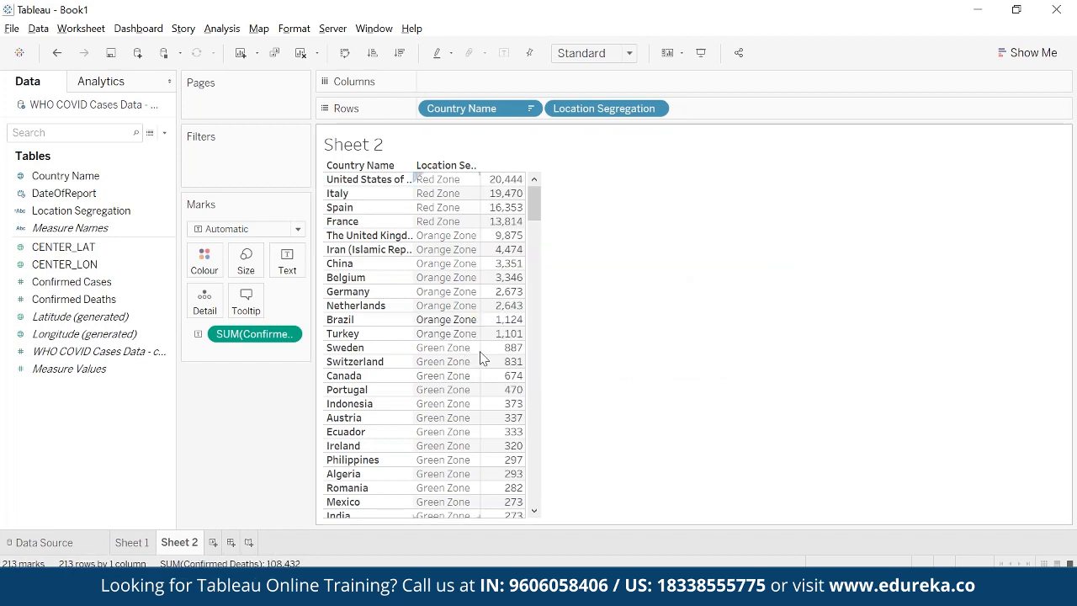
pyautogui.moveTo(507, 369)
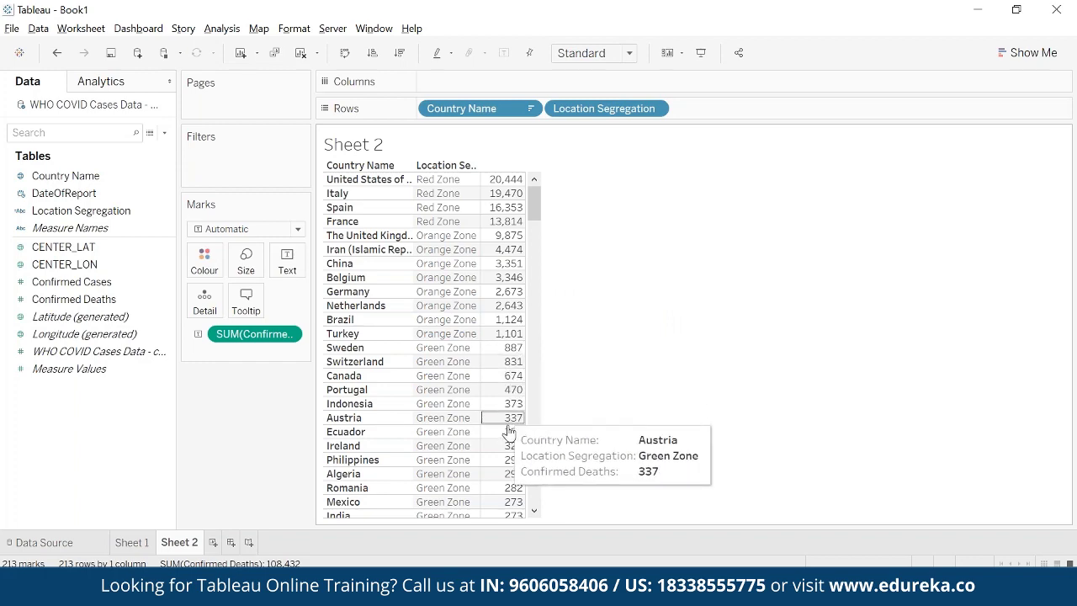
pyautogui.moveTo(531, 199); pyautogui.dragTo(567, 140)
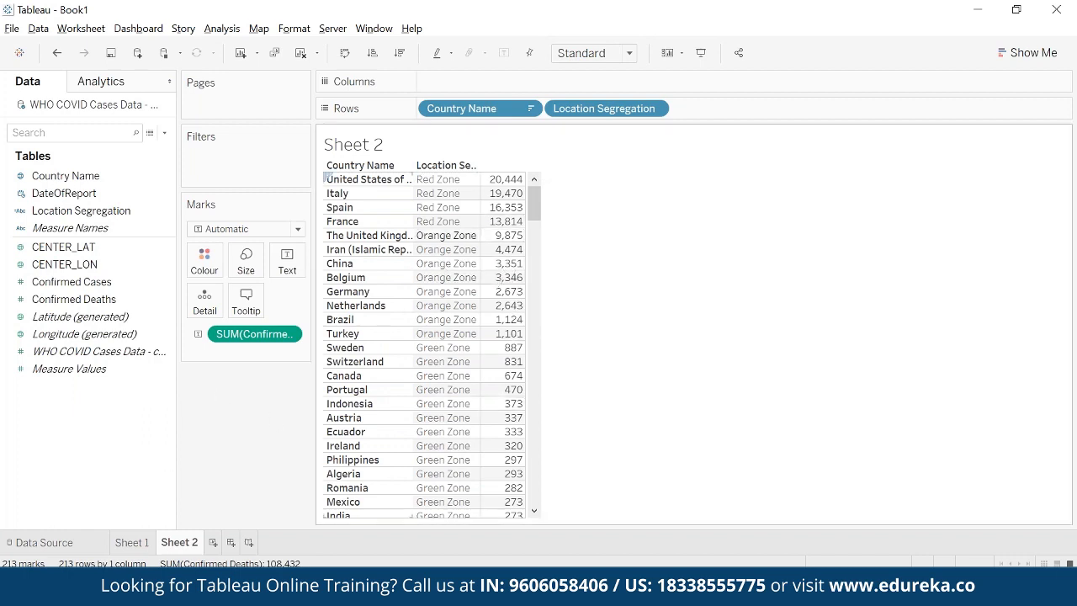
# - Clear all fields from Sheet 2
pyautogui.hotkey('alt', 'shift', 'BackSpace')
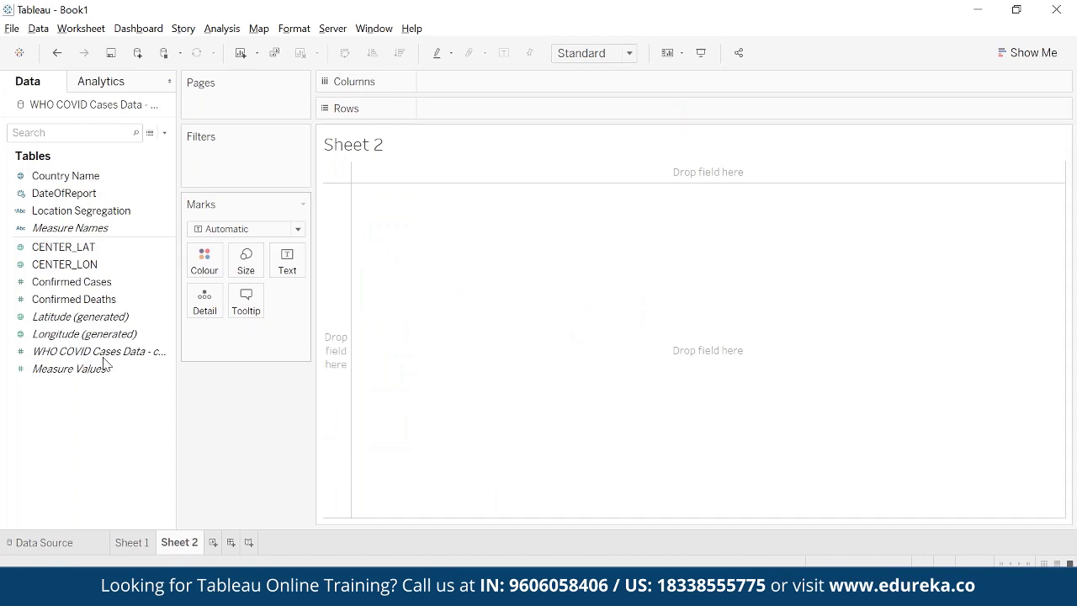
pyautogui.click(139, 353)
pyautogui.click(67, 380)
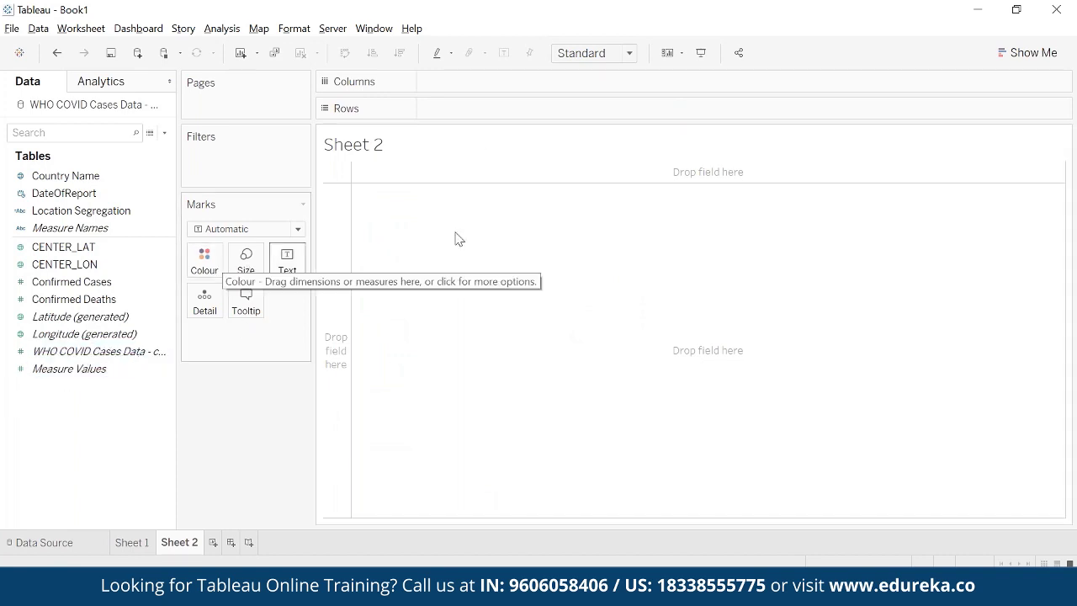
# - Try adding Location Segregation to the tooltip of the deaths circles on the Sheet 1 map
pyautogui.click(132, 542)
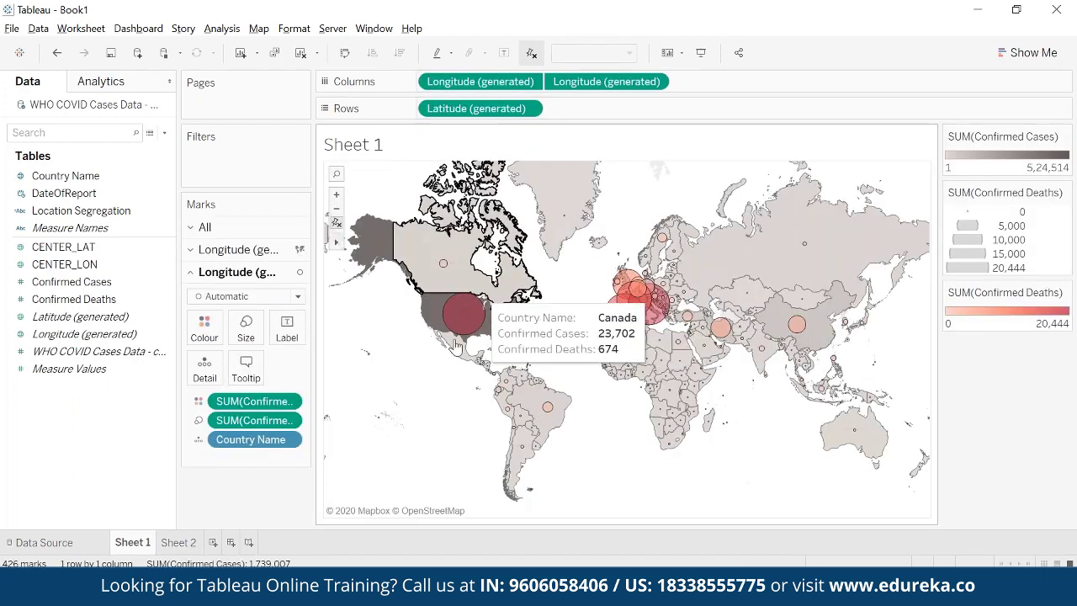
pyautogui.moveTo(461, 320)
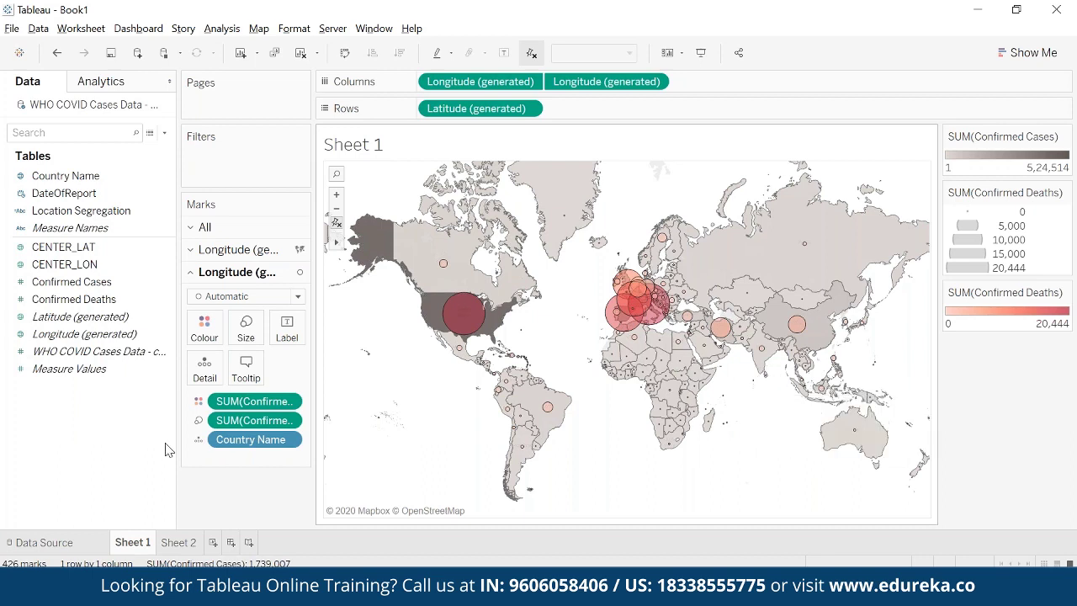
pyautogui.moveTo(57, 213); pyautogui.dragTo(244, 363)
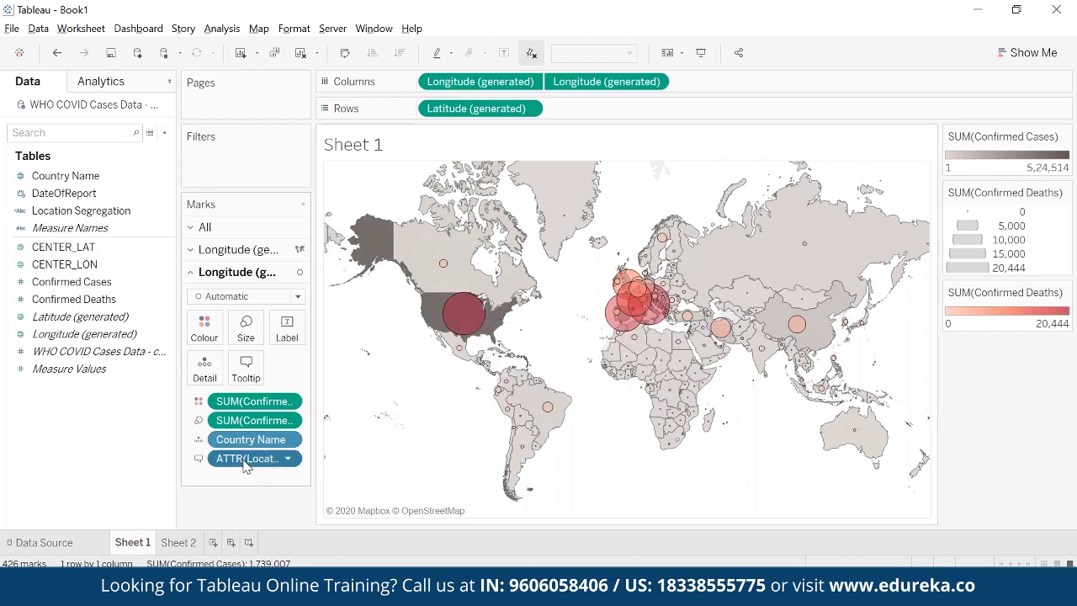
pyautogui.moveTo(246, 467)
pyautogui.mouseDown()
pyautogui.moveTo(267, 471)
pyautogui.moveTo(236, 464)
pyautogui.mouseUp()
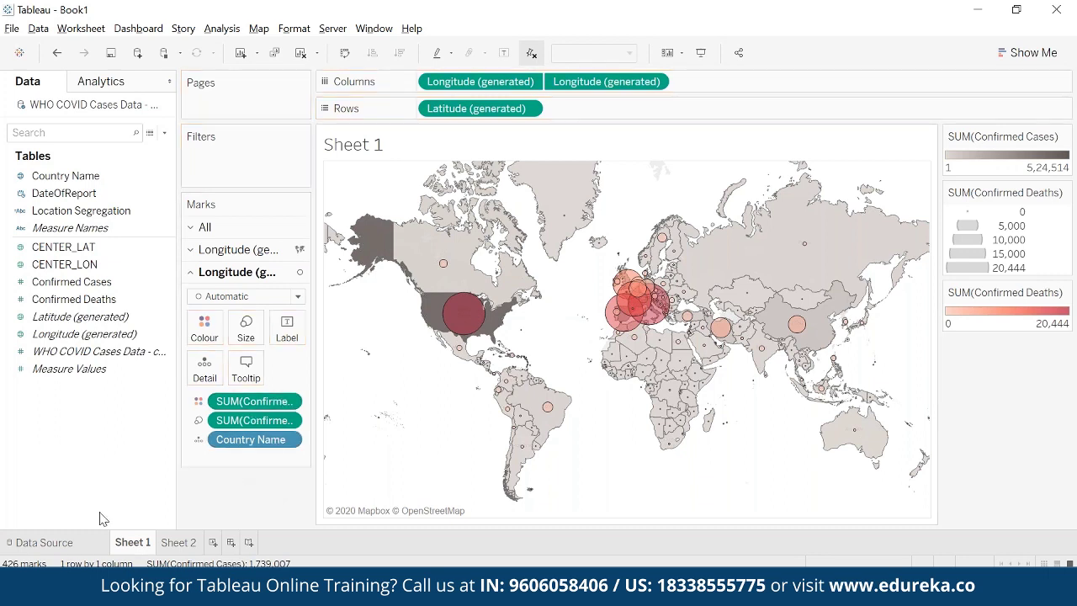
# - Place Location Segregation as the rows of the empty Sheet 2
pyautogui.click(179, 542)
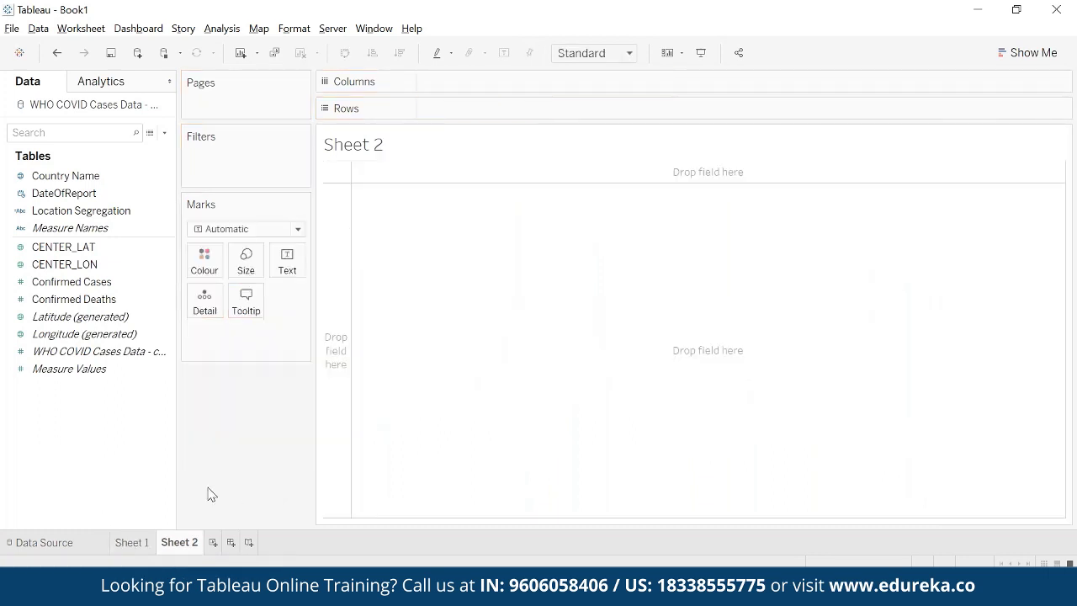
pyautogui.moveTo(83, 212); pyautogui.dragTo(433, 210)
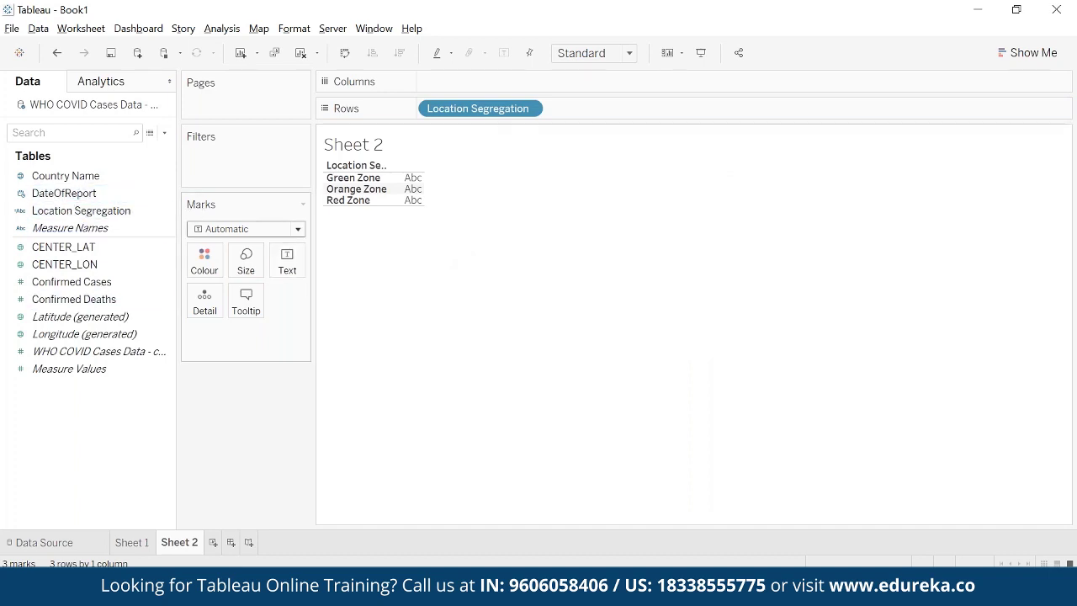
# - Display the Sheet 2 marks as shapes assigned by Location Segregation, and fit the sheet to Entire View
pyautogui.click(244, 229)
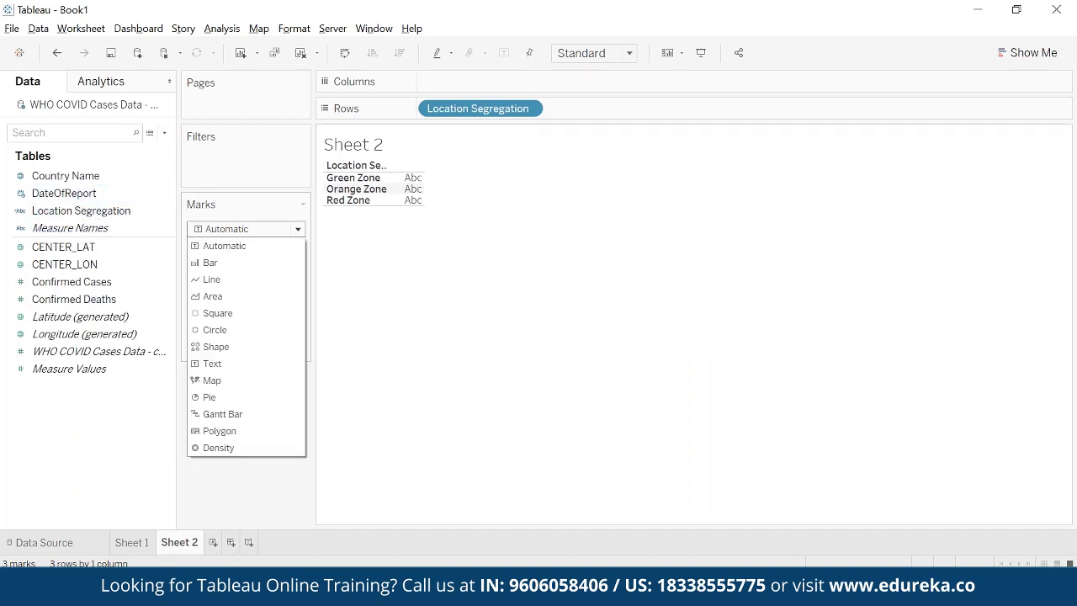
pyautogui.click(213, 347)
pyautogui.click(68, 214)
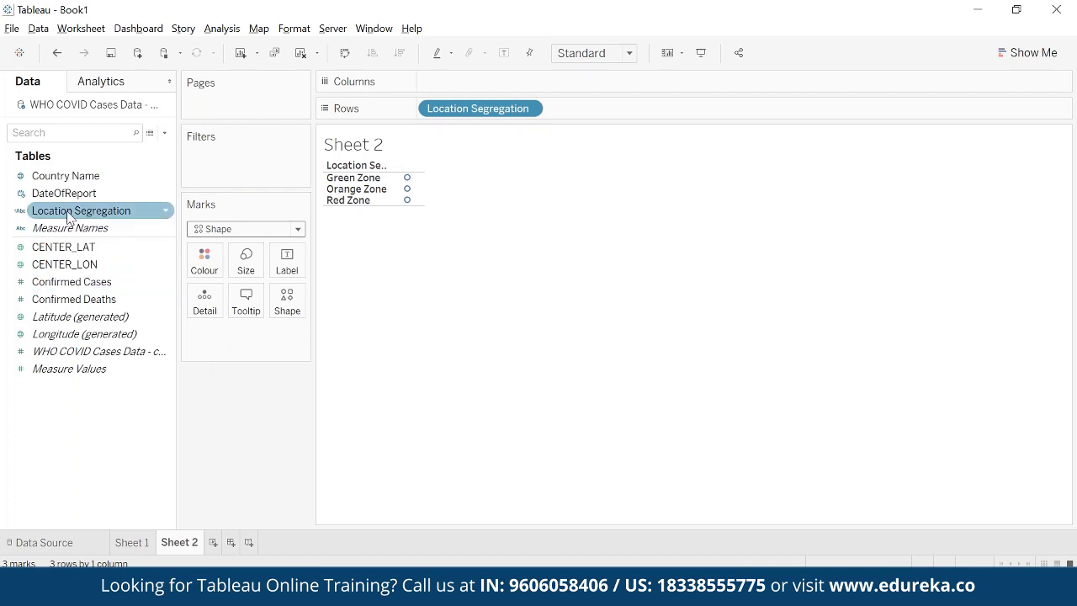
pyautogui.moveTo(69, 215); pyautogui.dragTo(286, 303)
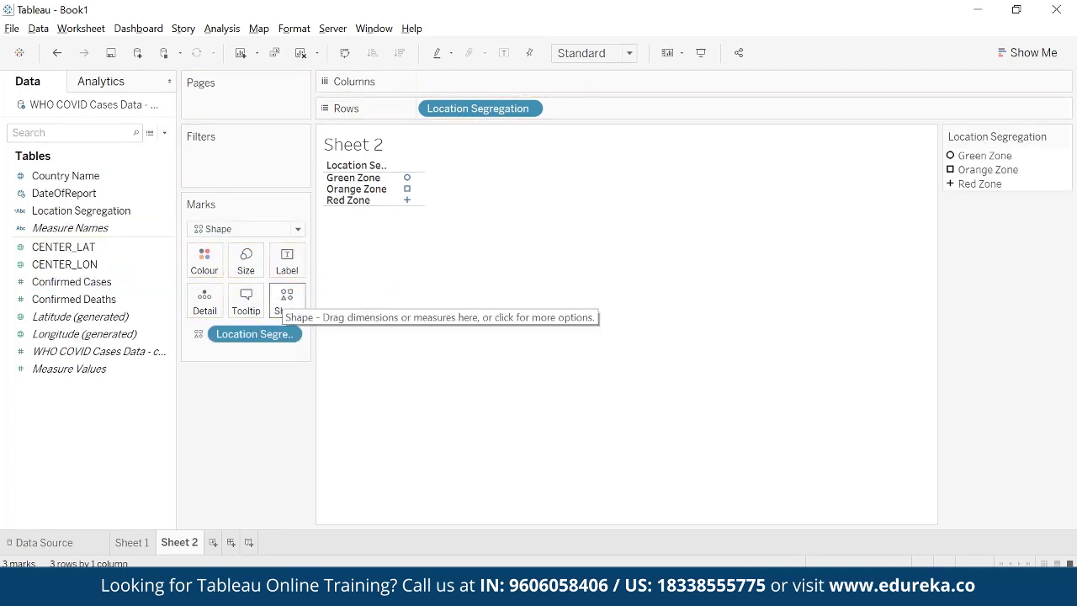
pyautogui.click(591, 52)
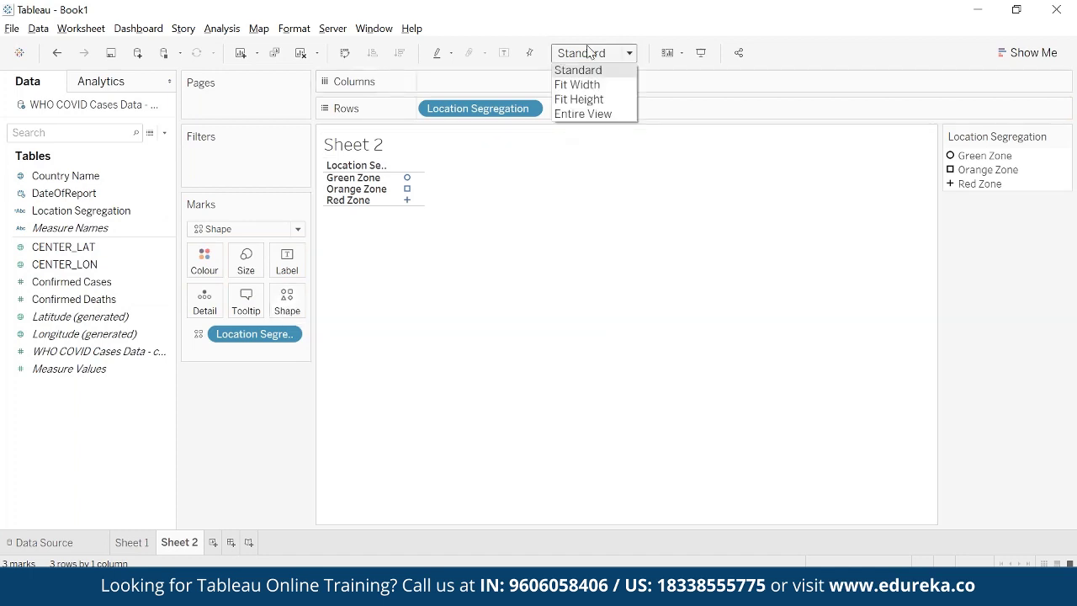
pyautogui.click(589, 114)
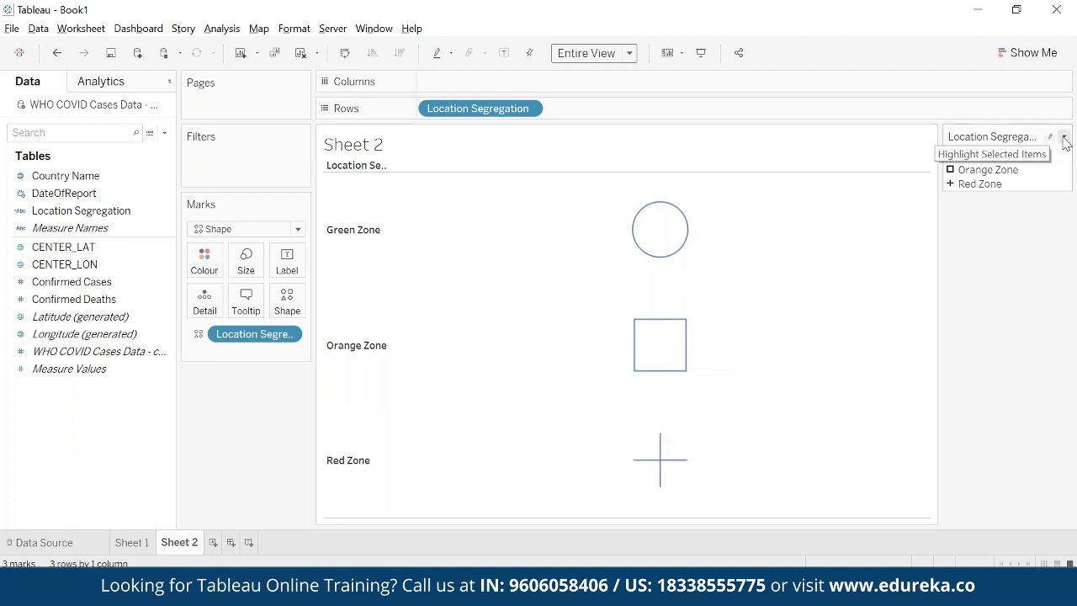
# - Assign shapes from the Alerts palette: green shield for Green Zone, virus warning for Orange Zone and red siren for Red Zone
pyautogui.click(1064, 136)
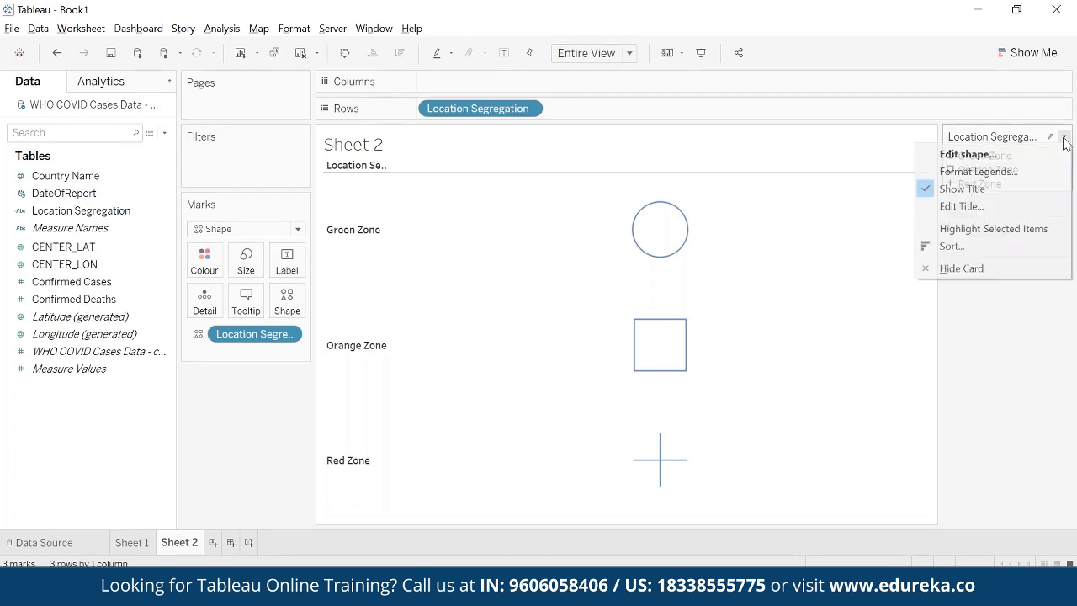
pyautogui.click(967, 154)
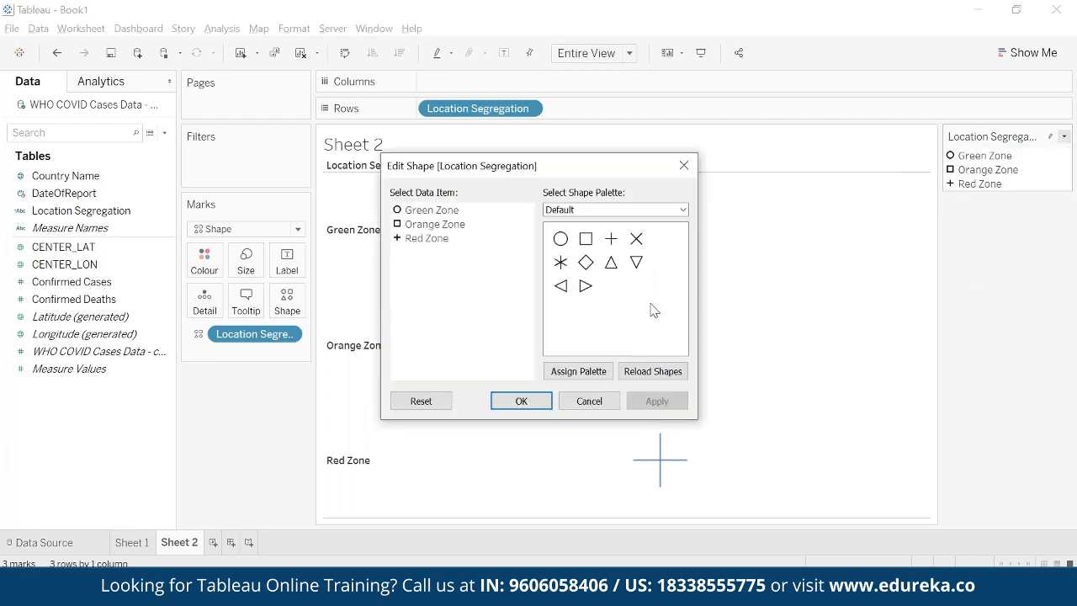
pyautogui.click(597, 211)
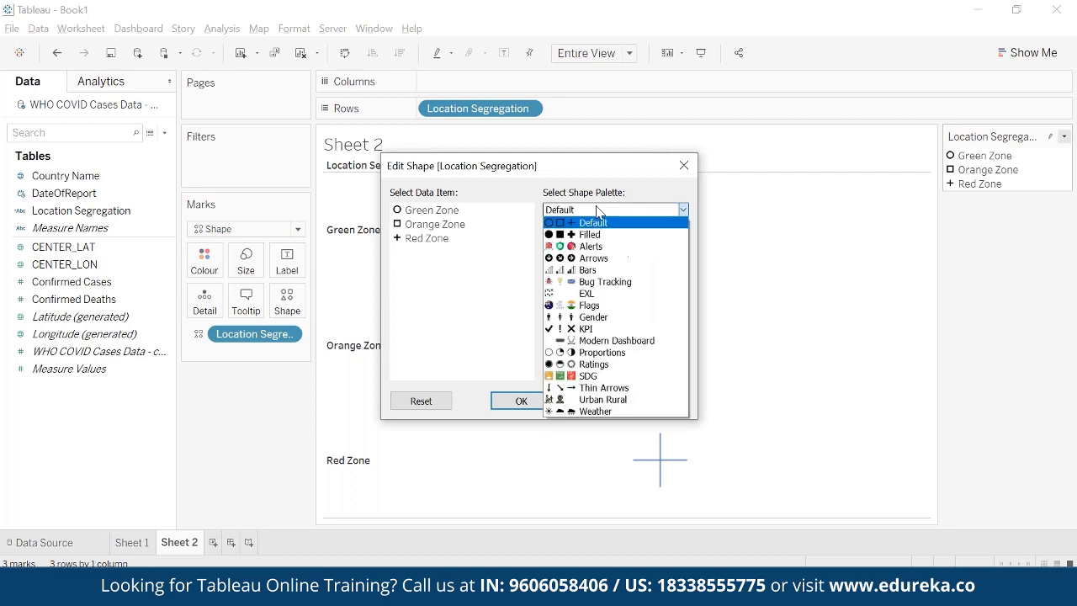
pyautogui.click(608, 246)
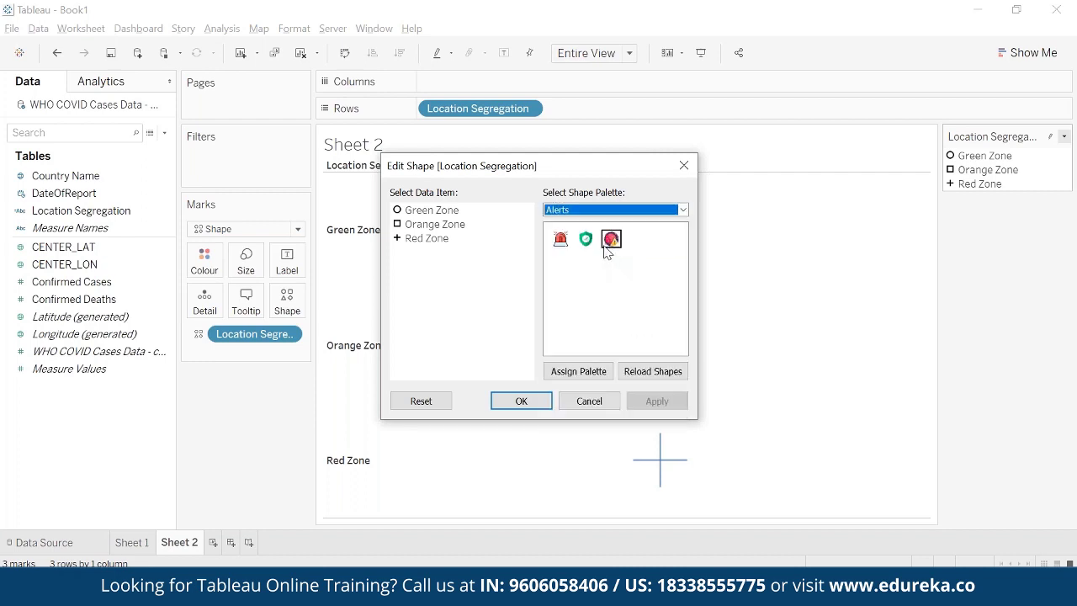
pyautogui.click(418, 210)
pyautogui.click(586, 239)
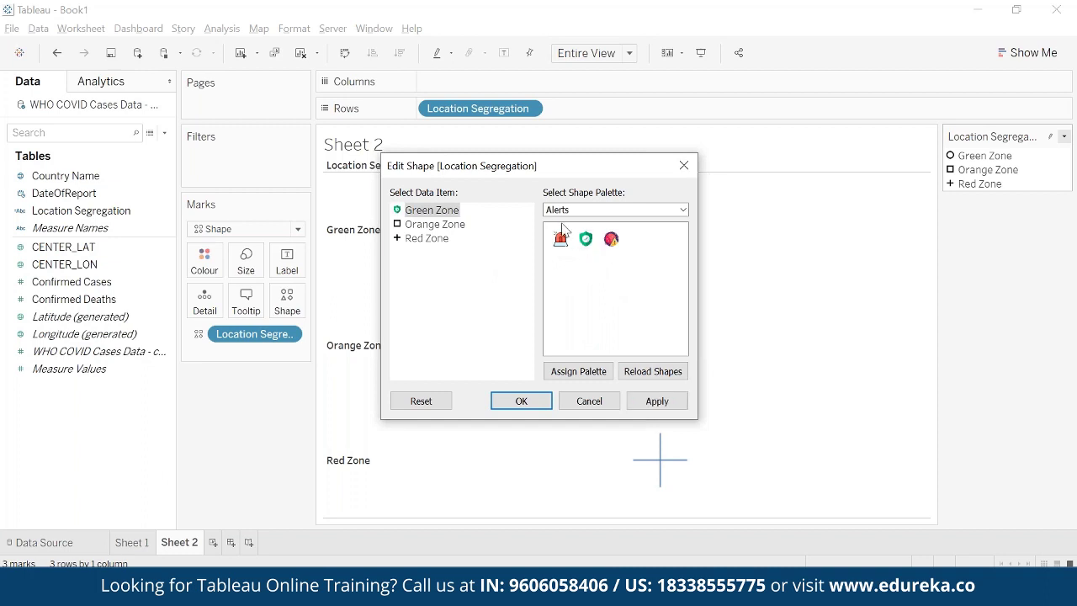
pyautogui.click(434, 225)
pyautogui.click(611, 239)
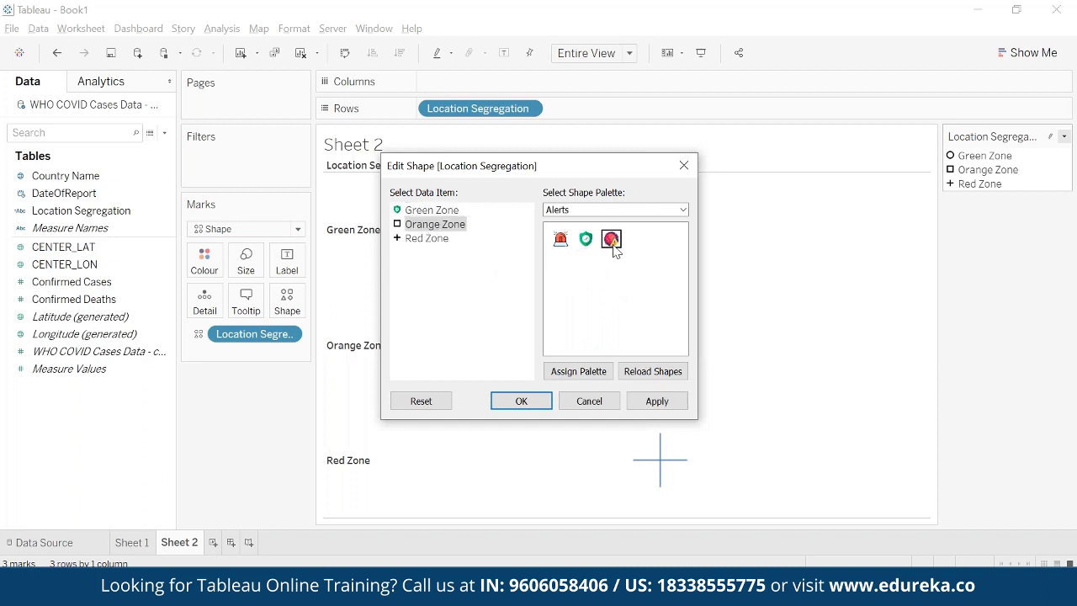
pyautogui.click(457, 238)
pyautogui.click(560, 239)
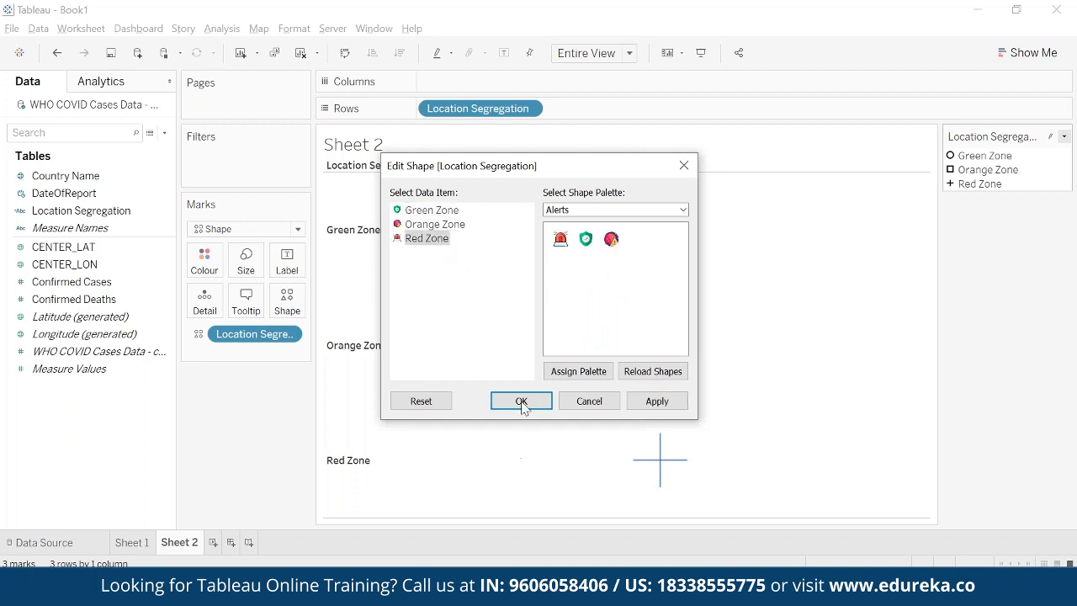
pyautogui.click(521, 402)
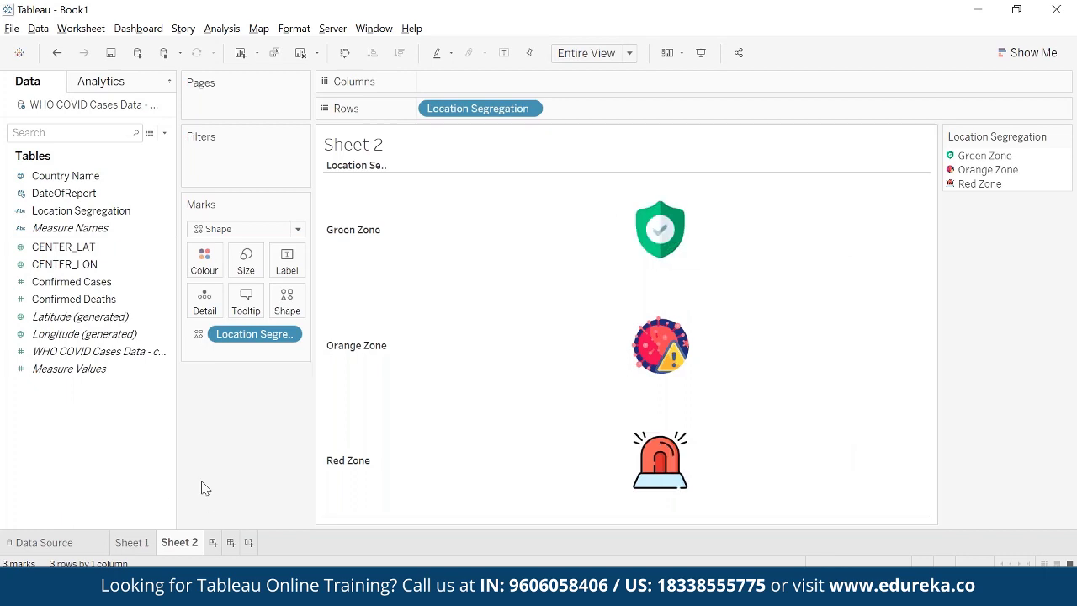
# - Insert Sheet 2 into the tooltip shared by all marks on the Sheet 1 map, and check it on the map
pyautogui.click(132, 542)
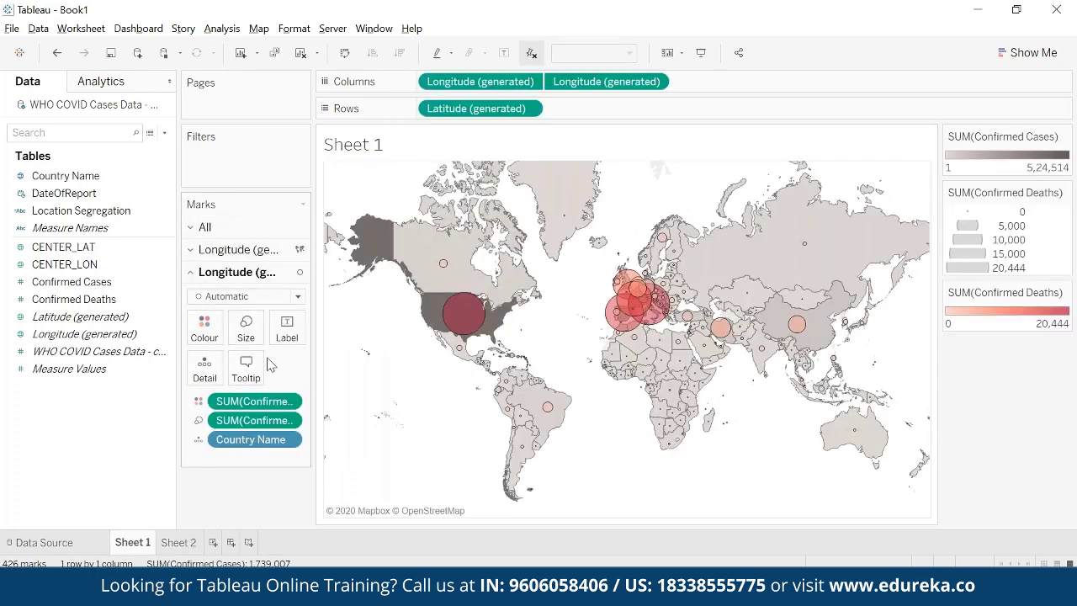
pyautogui.moveTo(461, 325)
pyautogui.click(259, 249)
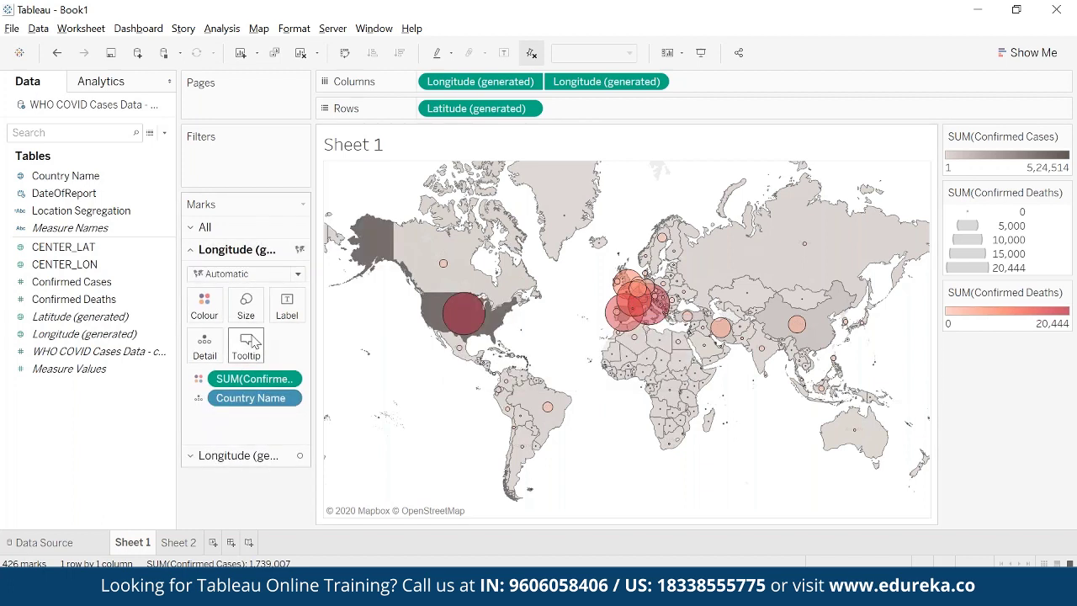
pyautogui.click(276, 227)
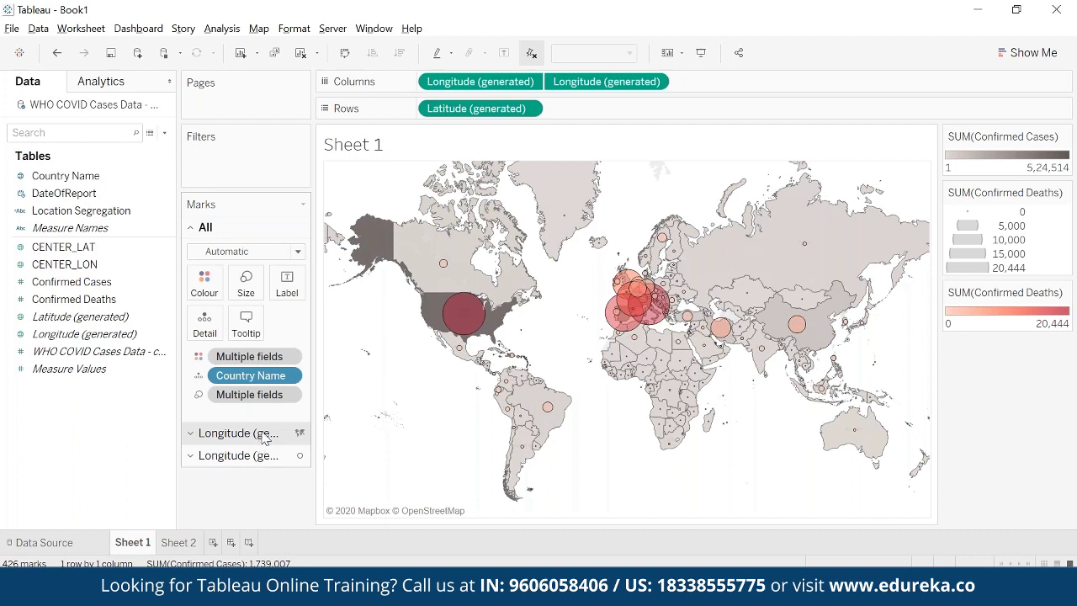
pyautogui.click(247, 318)
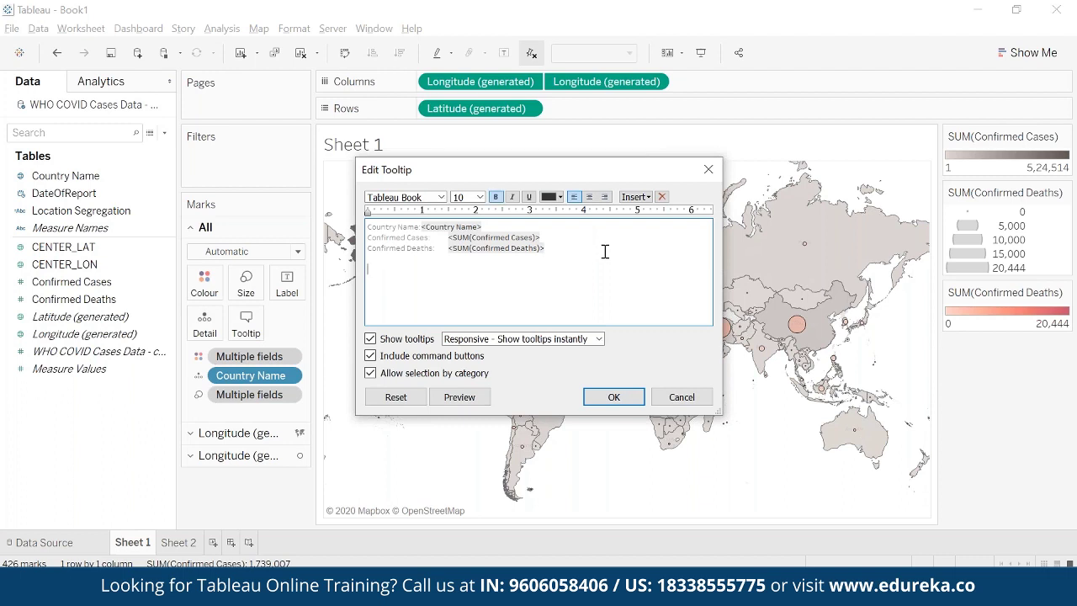
pyautogui.click(635, 196)
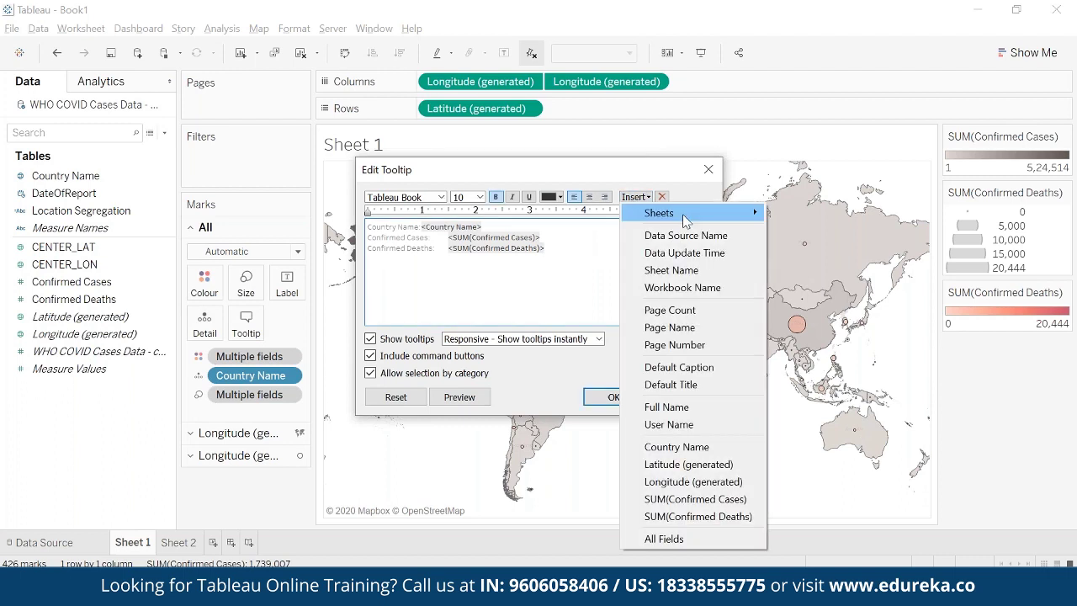
pyautogui.moveTo(685, 220)
pyautogui.click(793, 219)
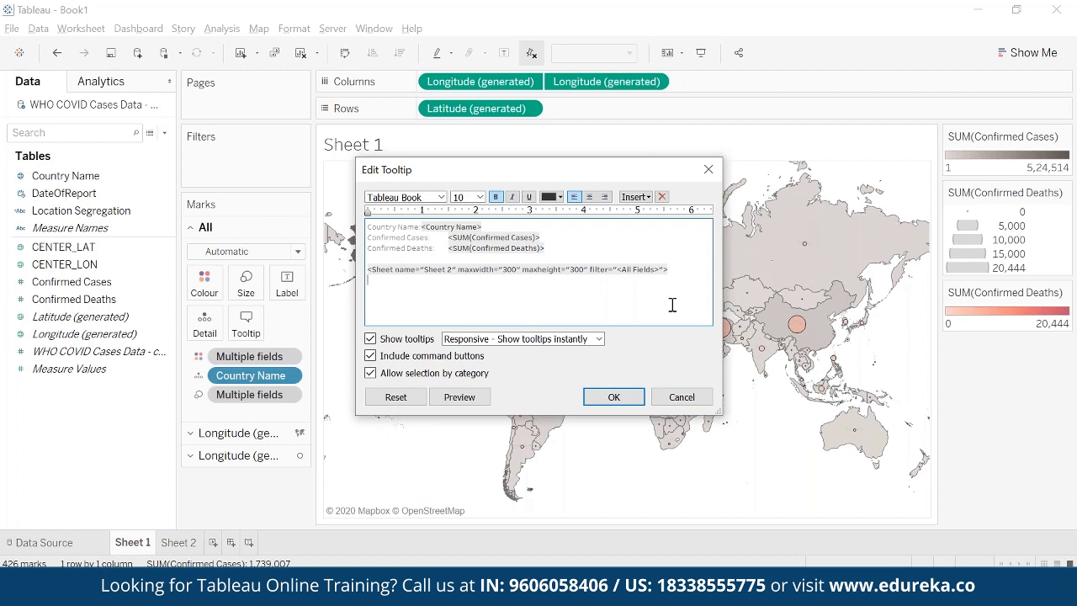
pyautogui.click(619, 398)
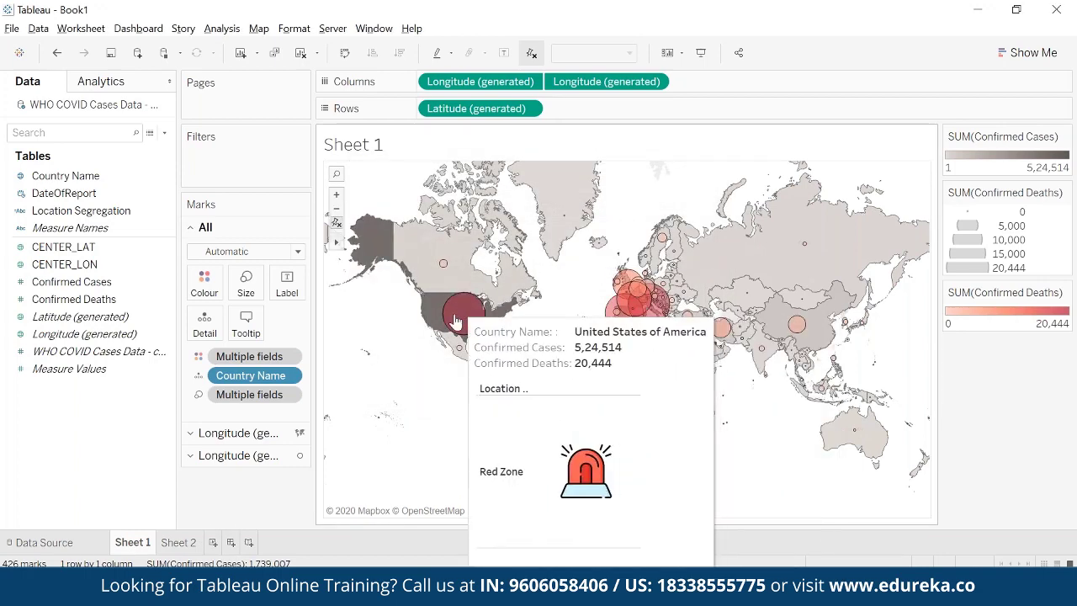
pyautogui.click(458, 271)
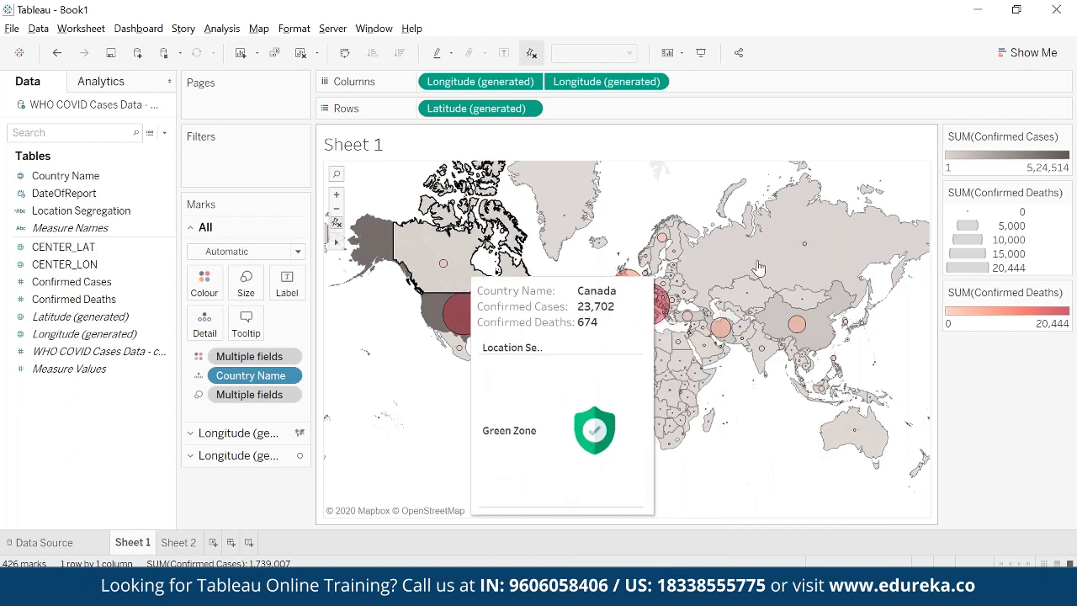
pyautogui.press('Escape')
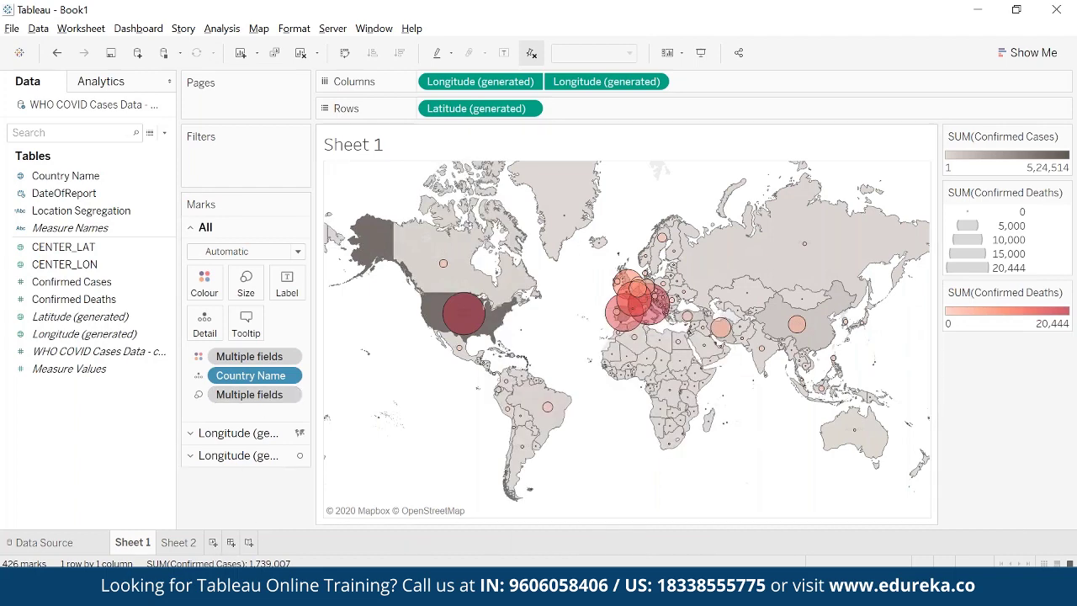
# - Create a new dashboard, and switch to Paint with a blank canvas
pyautogui.click(231, 541)
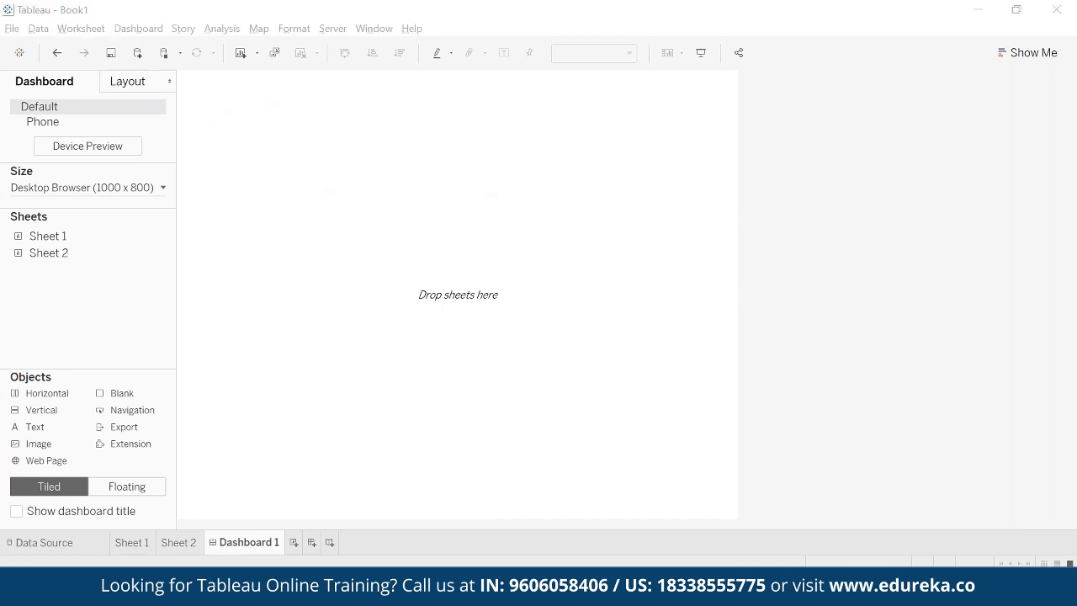
pyautogui.hotkey('alt', 'Tab')
pyautogui.moveTo(799, 12); pyautogui.dragTo(1075, 28)
pyautogui.press('super')
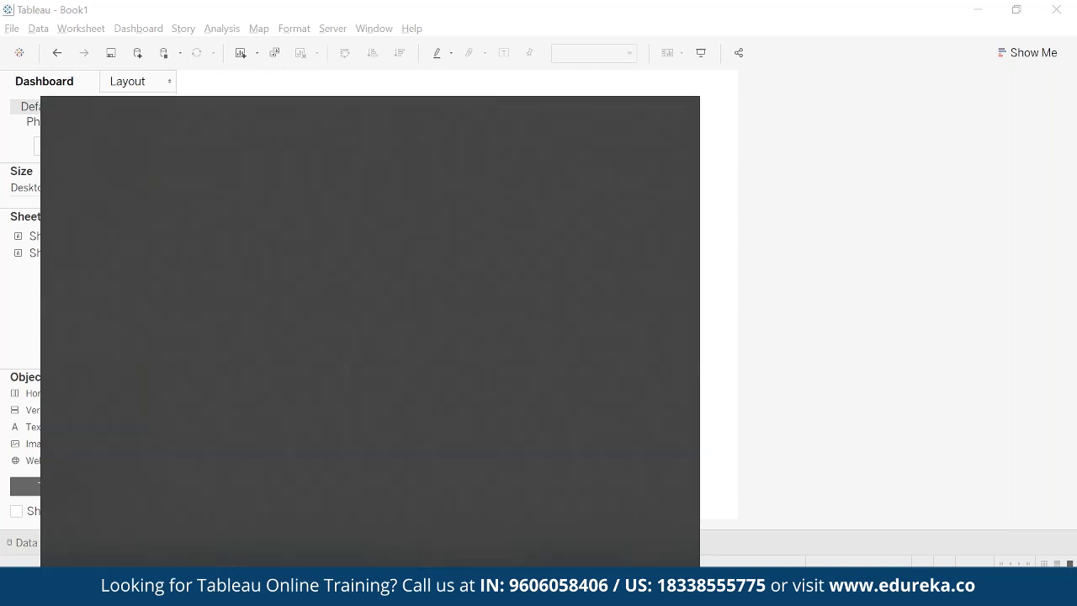
pyautogui.write('p')
pyautogui.press('Return')
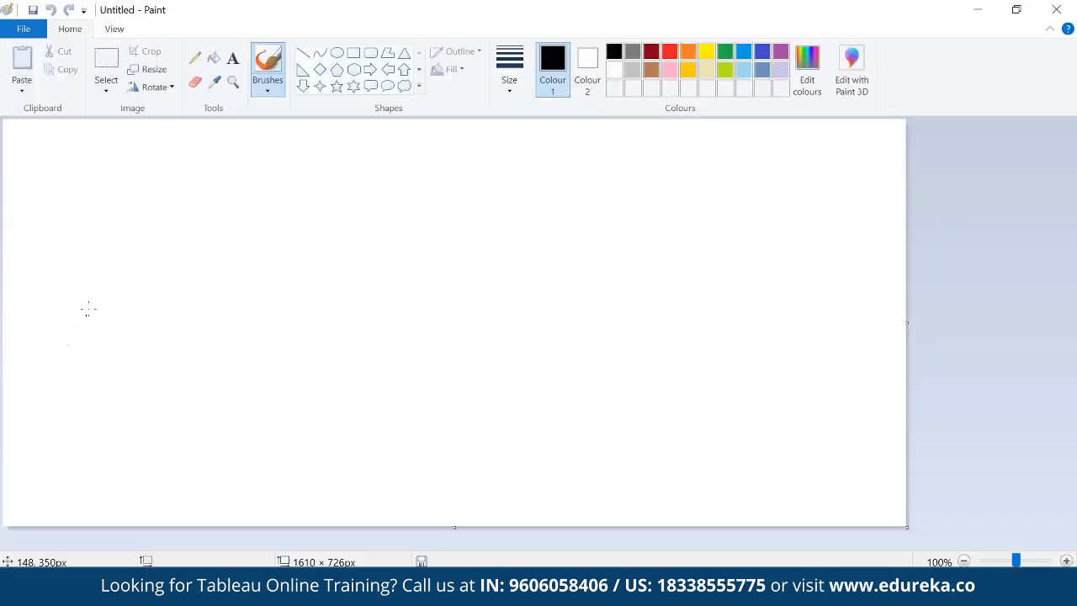
# - Draw a large rectangle as the dashboard frame, with a row of three small boxes inside its upper part
pyautogui.click(353, 53)
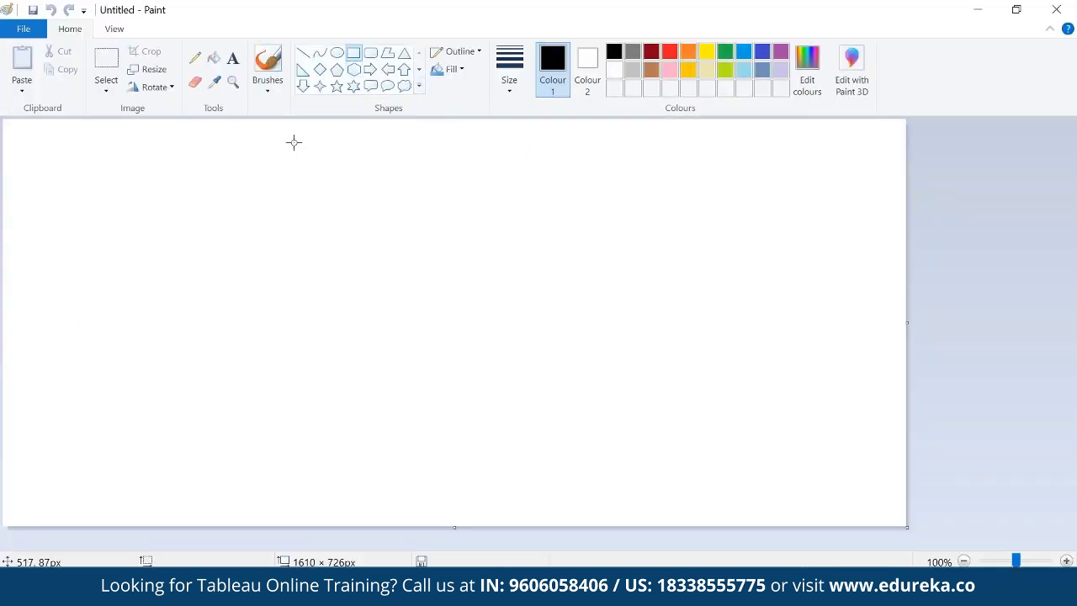
pyautogui.moveTo(290, 140); pyautogui.dragTo(625, 350)
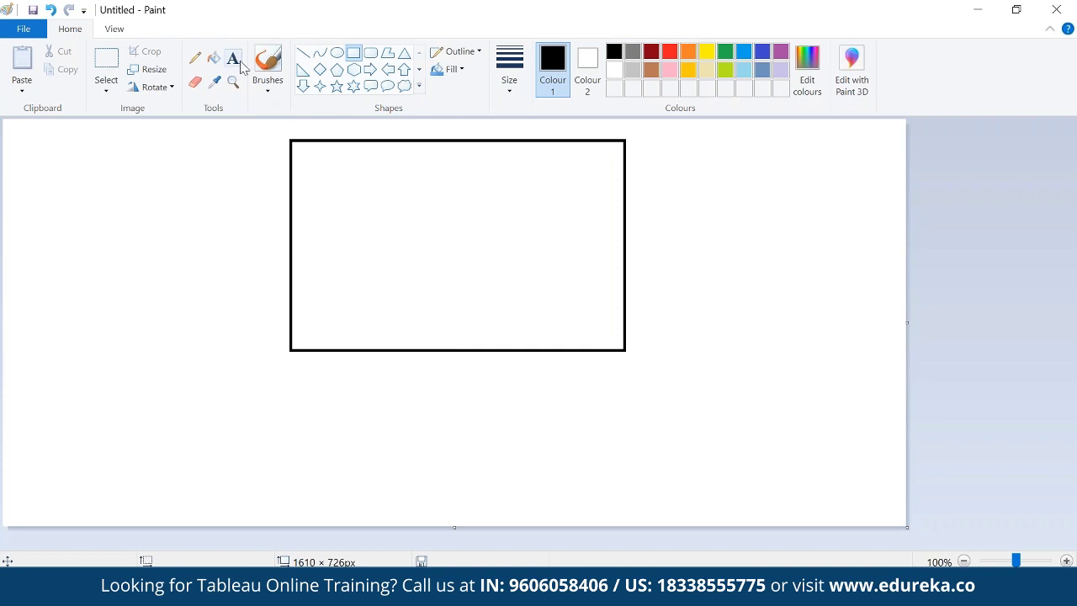
pyautogui.moveTo(298, 174); pyautogui.dragTo(379, 204)
pyautogui.click(478, 202)
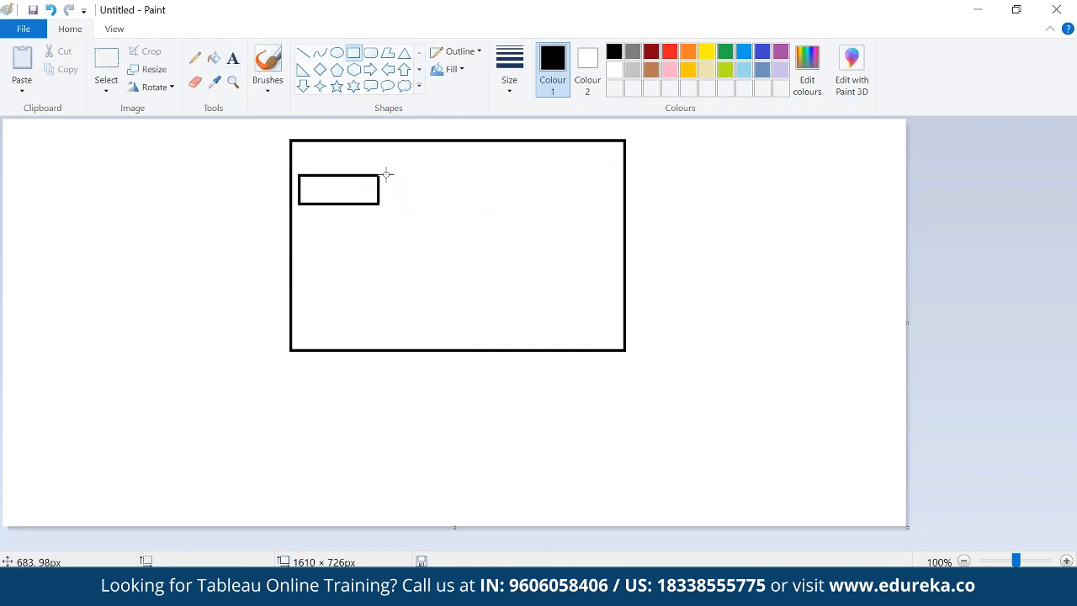
pyautogui.moveTo(390, 174); pyautogui.dragTo(477, 201)
pyautogui.click(504, 176)
pyautogui.moveTo(493, 175); pyautogui.dragTo(584, 200)
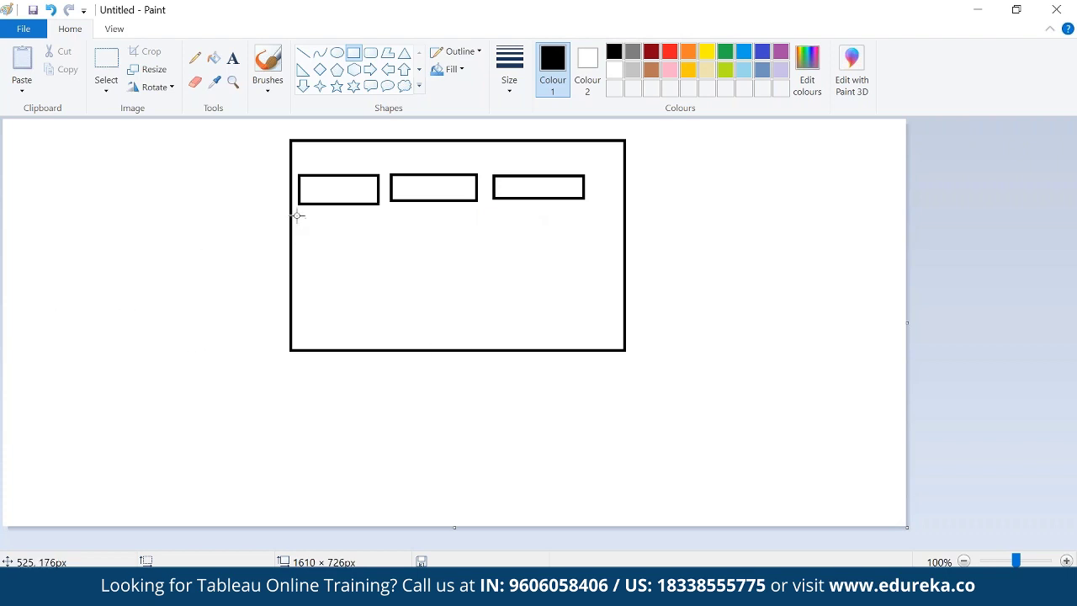
# - Draw a box about 571 × 239 px below the three small boxes and a wide, thin title bar above them
pyautogui.moveTo(298, 212)
pyautogui.mouseDown()
pyautogui.moveTo(363, 275)
pyautogui.moveTo(618, 345)
pyautogui.mouseUp()
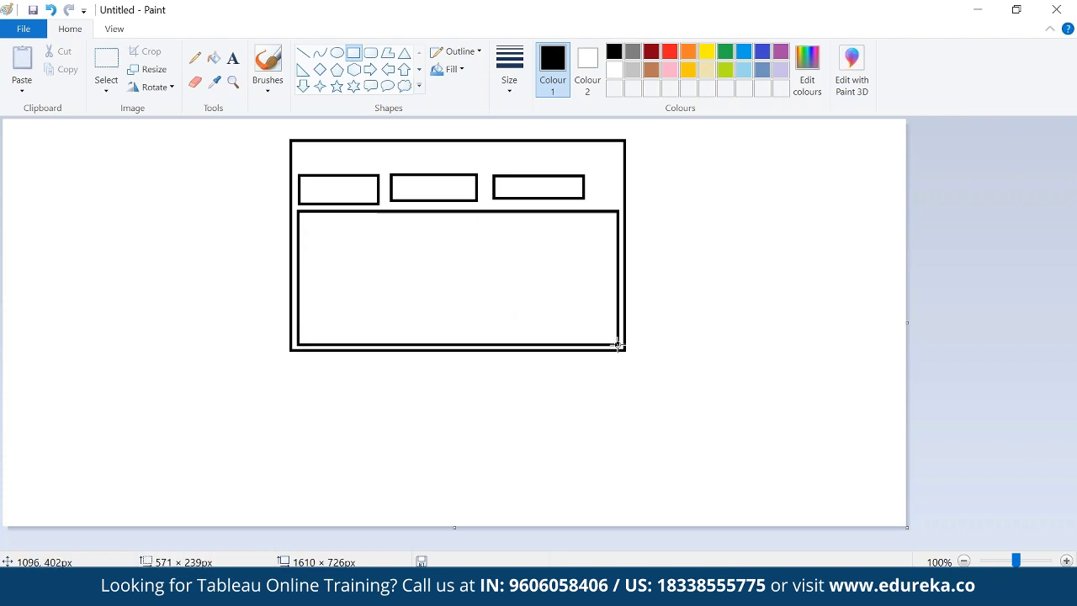
pyautogui.click(679, 341)
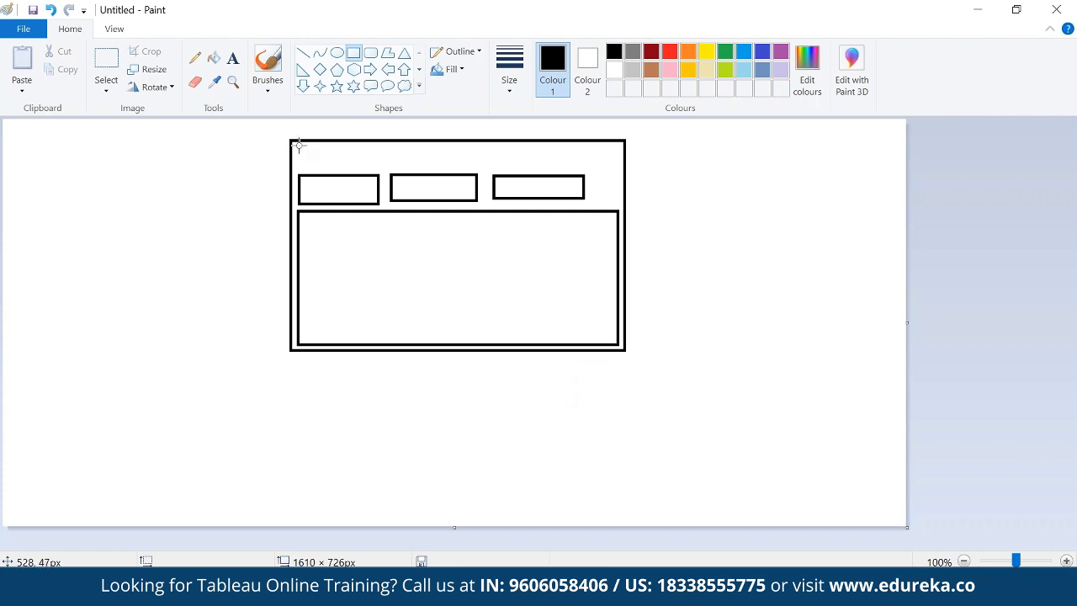
pyautogui.moveTo(299, 145); pyautogui.dragTo(616, 167)
pyautogui.click(719, 187)
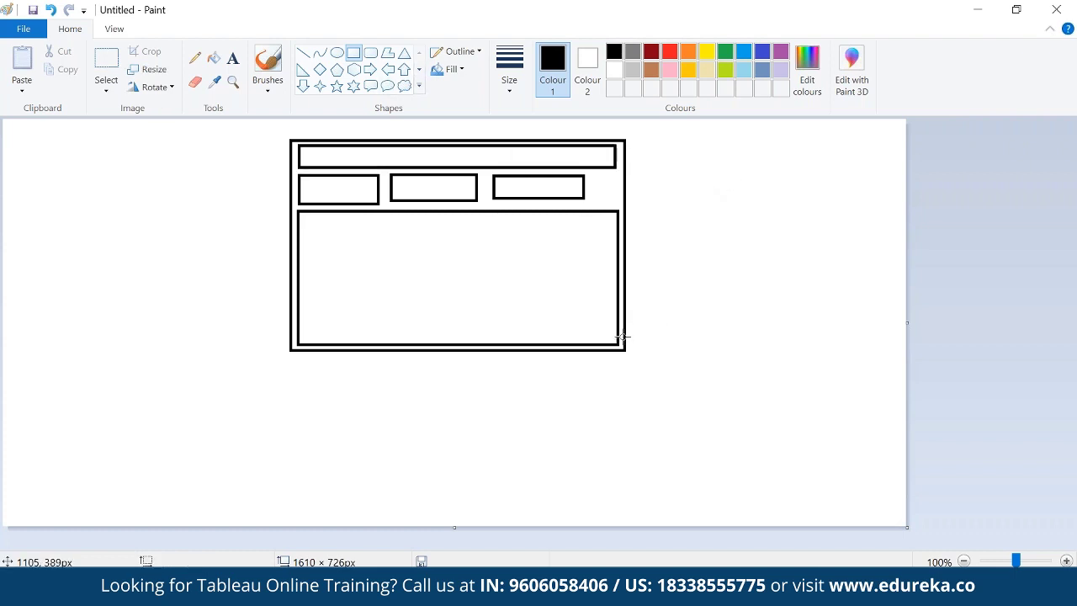
# - Mark each of the three small boxes with a Pencil tick and a freehand circle around it
pyautogui.click(194, 57)
pyautogui.moveTo(309, 206)
pyautogui.mouseDown()
pyautogui.moveTo(372, 182)
pyautogui.moveTo(581, 162)
pyautogui.mouseUp()
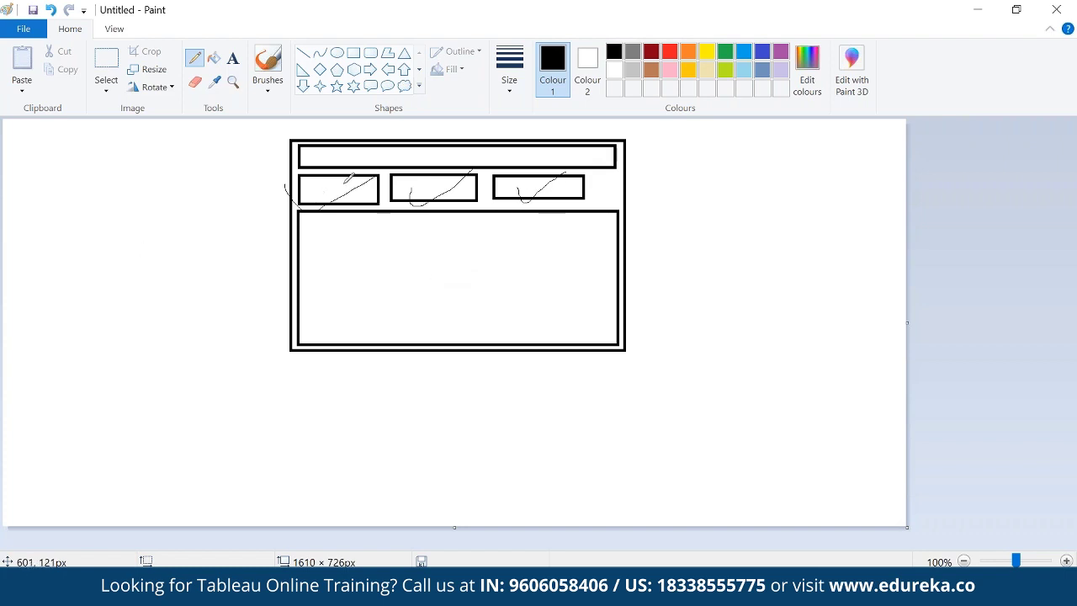
pyautogui.moveTo(340, 168)
pyautogui.mouseDown()
pyautogui.moveTo(283, 190)
pyautogui.moveTo(387, 183)
pyautogui.moveTo(315, 171)
pyautogui.mouseUp()
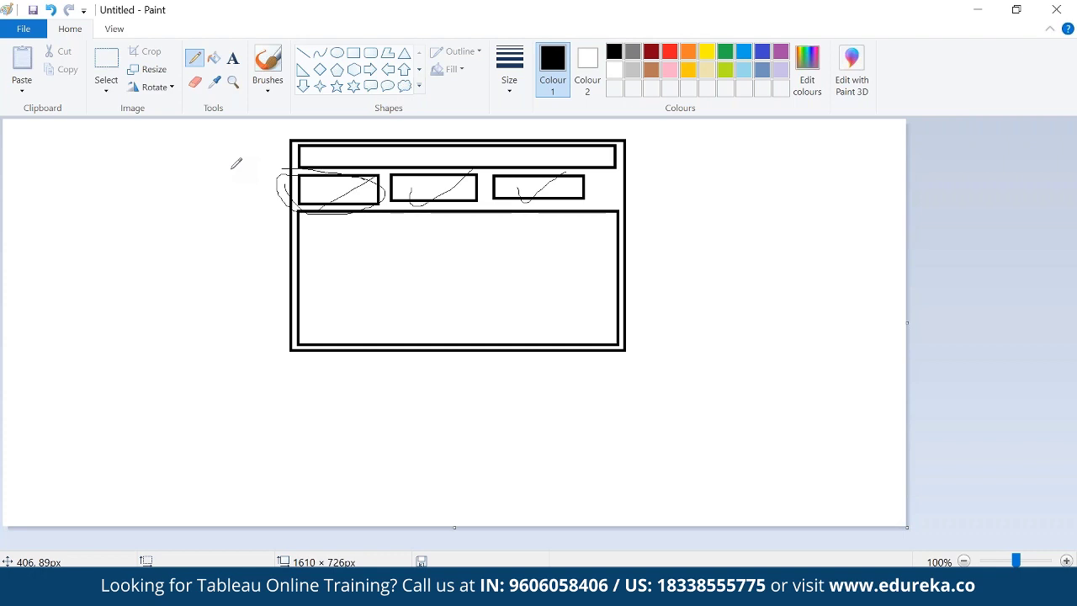
pyautogui.moveTo(471, 199)
pyautogui.mouseDown()
pyautogui.moveTo(419, 174)
pyautogui.moveTo(472, 187)
pyautogui.moveTo(418, 175)
pyautogui.mouseUp()
pyautogui.moveTo(589, 175)
pyautogui.mouseDown()
pyautogui.moveTo(502, 190)
pyautogui.moveTo(599, 182)
pyautogui.mouseUp()
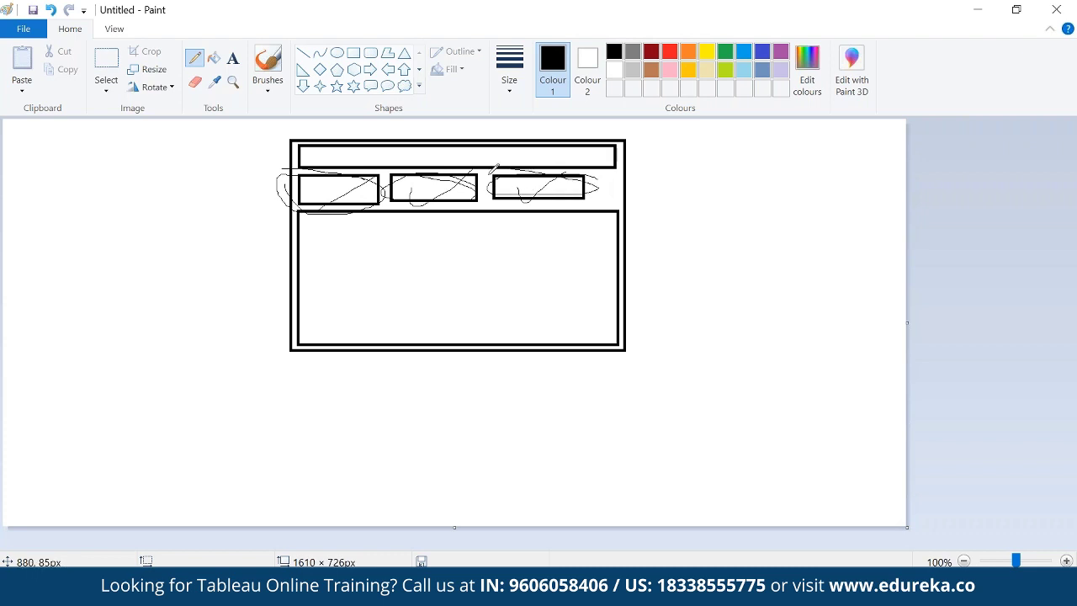
# - Mark the large lower box of the sketch with a freehand tick and a circle, and switch back to Tableau
pyautogui.moveTo(359, 252)
pyautogui.mouseDown()
pyautogui.moveTo(496, 286)
pyautogui.moveTo(541, 266)
pyautogui.mouseUp()
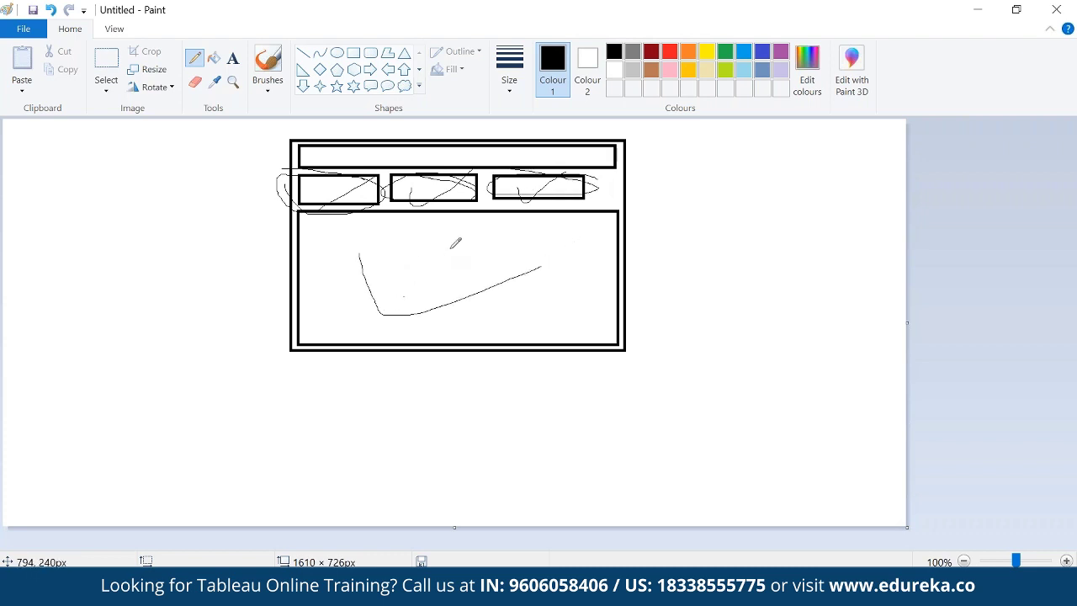
pyautogui.moveTo(529, 231)
pyautogui.mouseDown()
pyautogui.moveTo(536, 286)
pyautogui.moveTo(437, 235)
pyautogui.mouseUp()
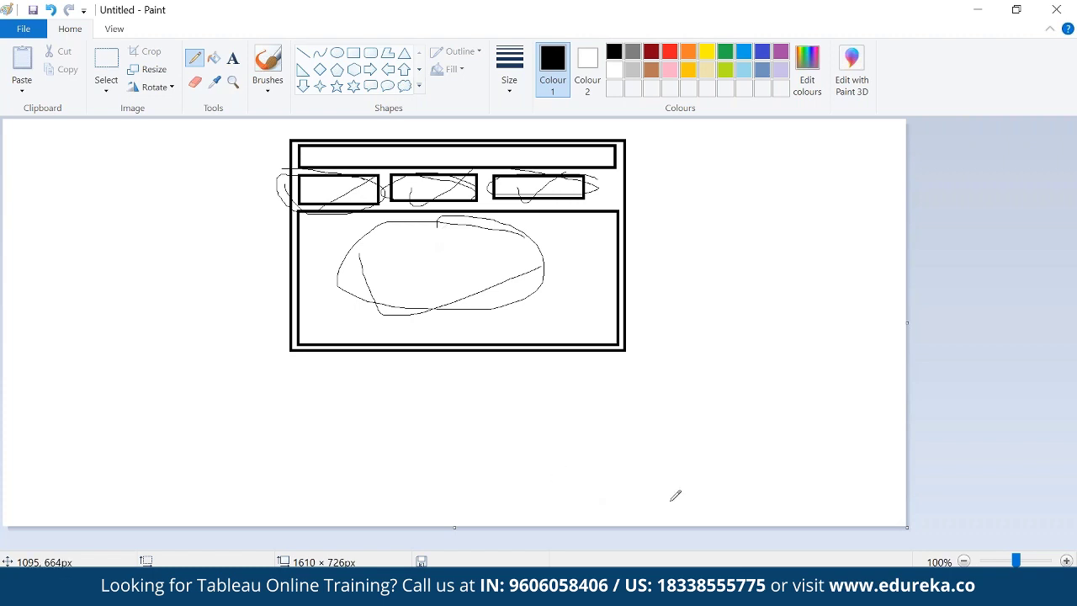
pyautogui.hotkey('alt', 'Tab')
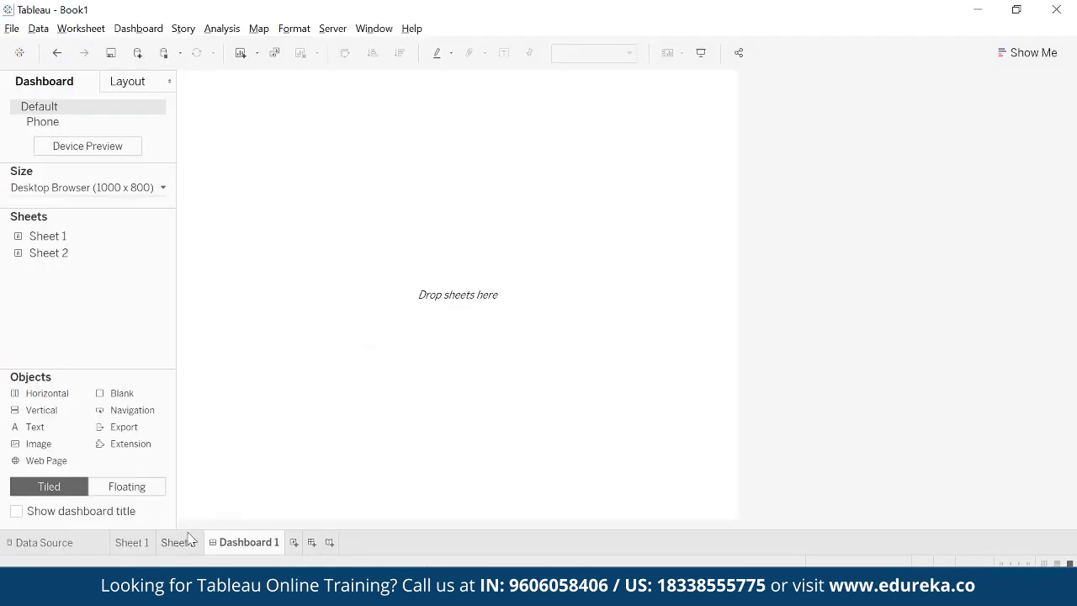
# - Add three new worksheets after Dashboard 1
pyautogui.click(294, 545)
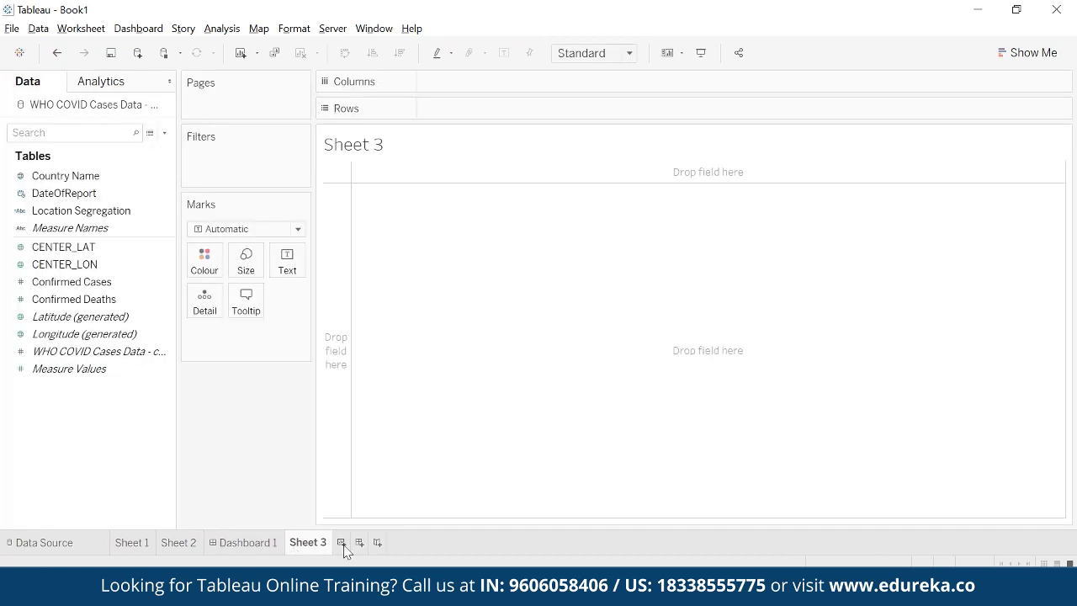
pyautogui.click(344, 545)
pyautogui.click(390, 543)
# - Show the Confirmed Cases total as a text mark on Sheet 3
pyautogui.click(310, 545)
pyautogui.moveTo(312, 548)
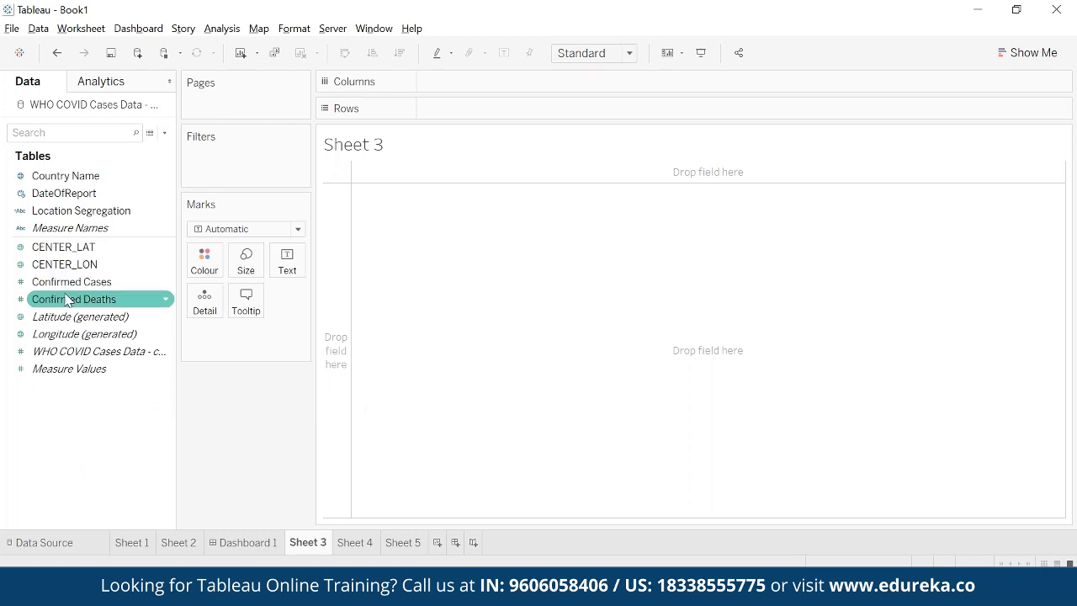
pyautogui.moveTo(72, 282); pyautogui.dragTo(286, 259)
pyautogui.moveTo(451, 296); pyautogui.dragTo(445, 290)
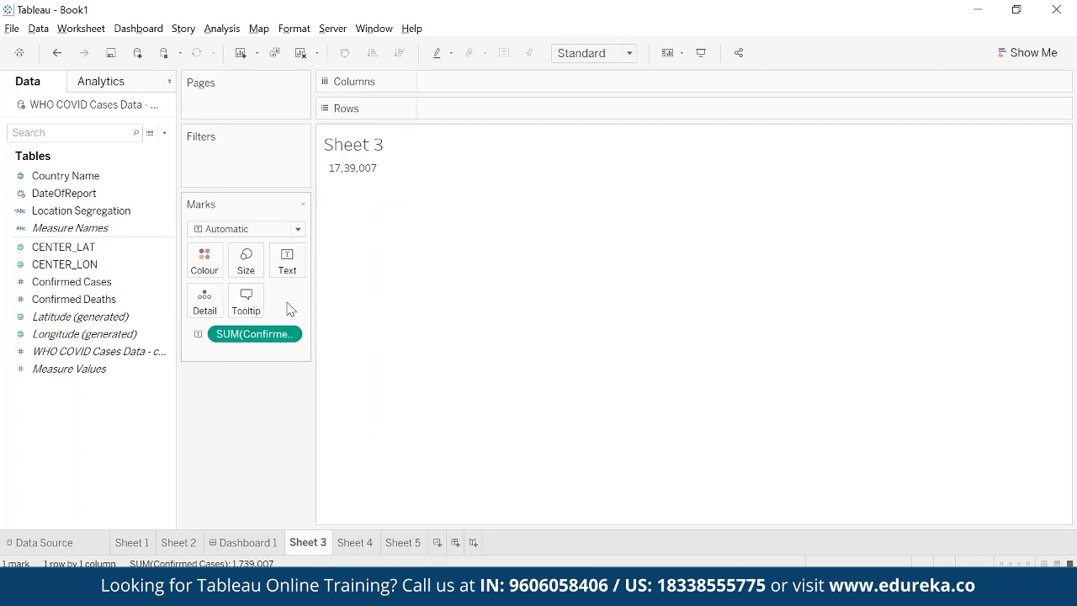
# - Format the Confirmed Cases total's default pane font as size 24, bold and black
pyautogui.click(288, 334)
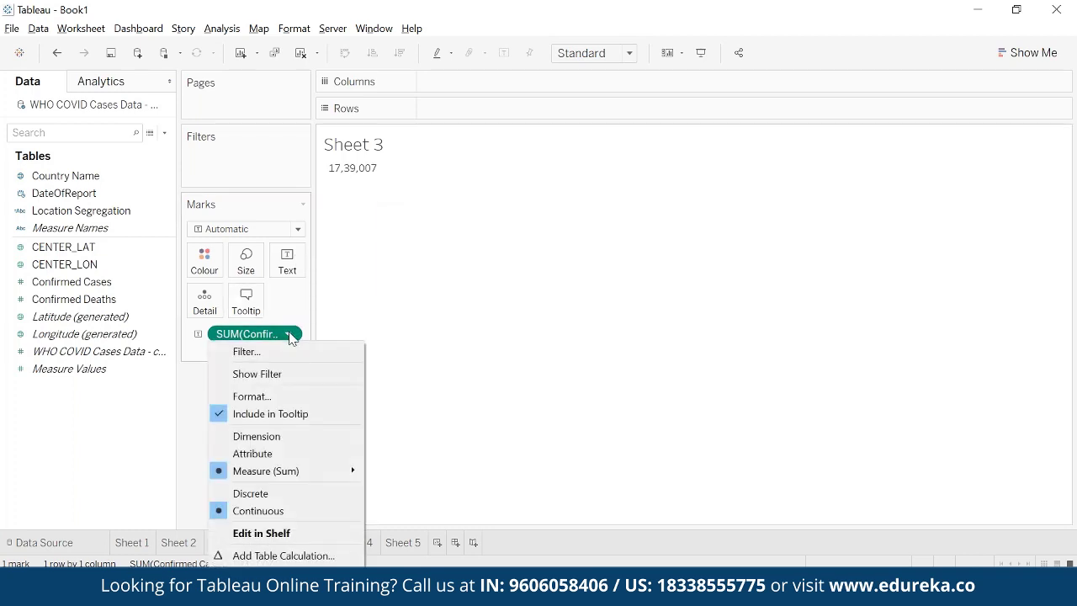
pyautogui.click(279, 397)
pyautogui.click(117, 229)
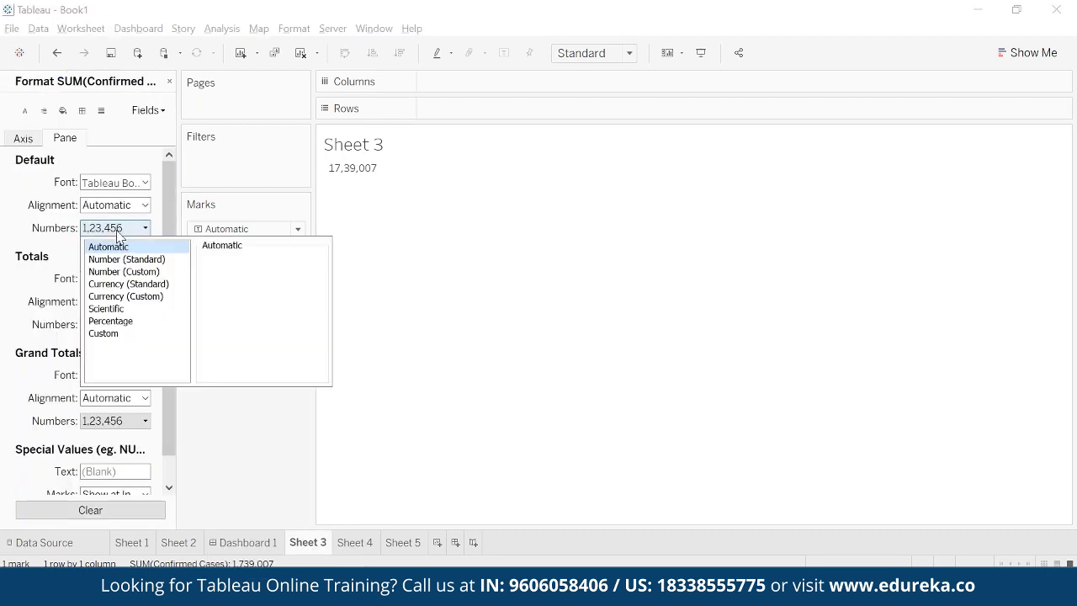
pyautogui.click(114, 184)
pyautogui.click(118, 227)
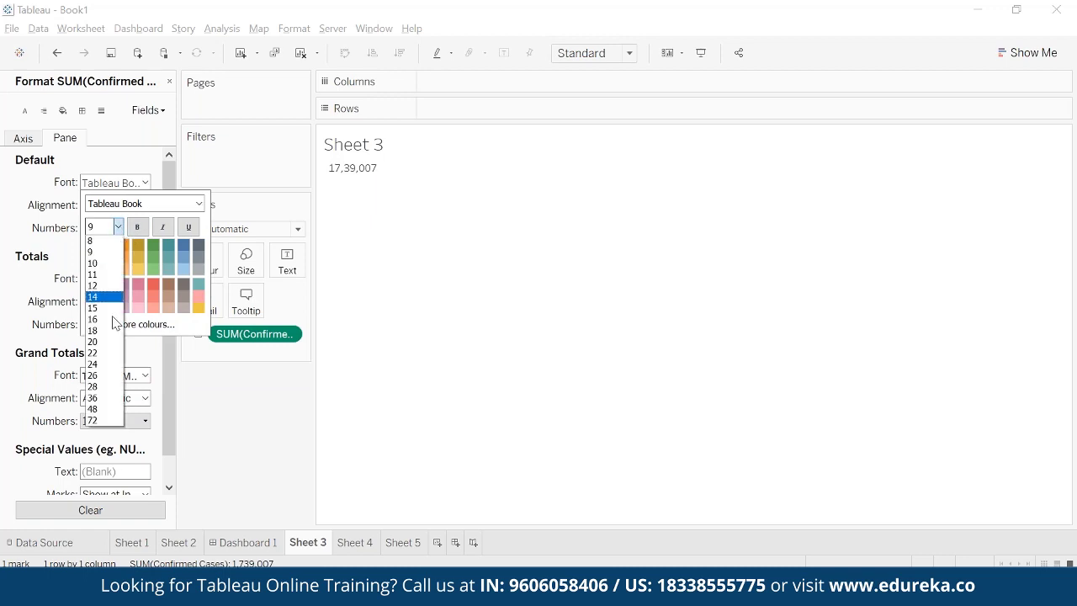
pyautogui.click(99, 365)
pyautogui.click(137, 226)
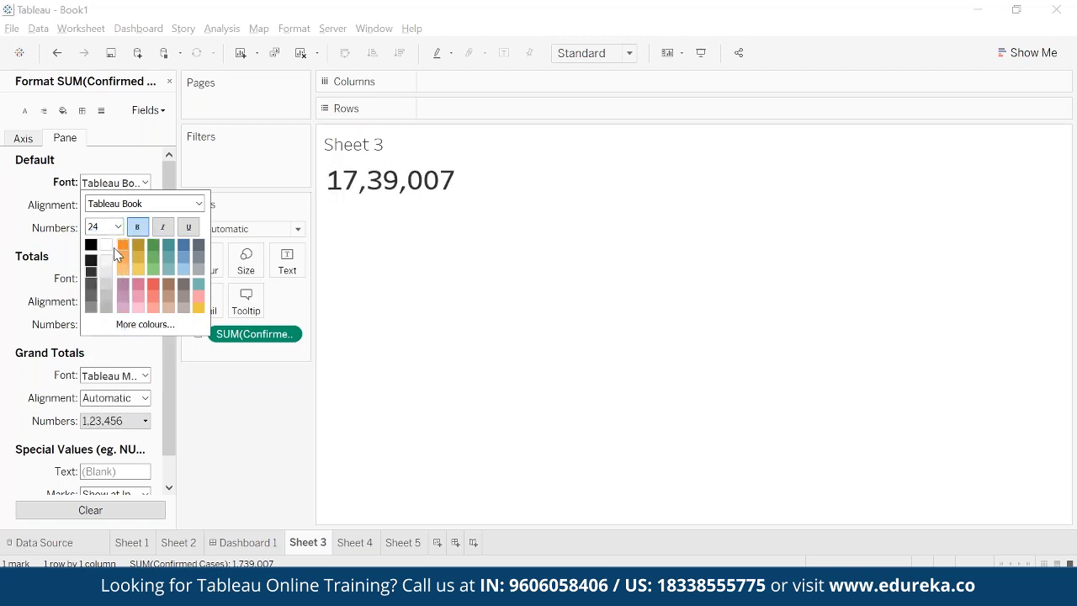
pyautogui.click(92, 244)
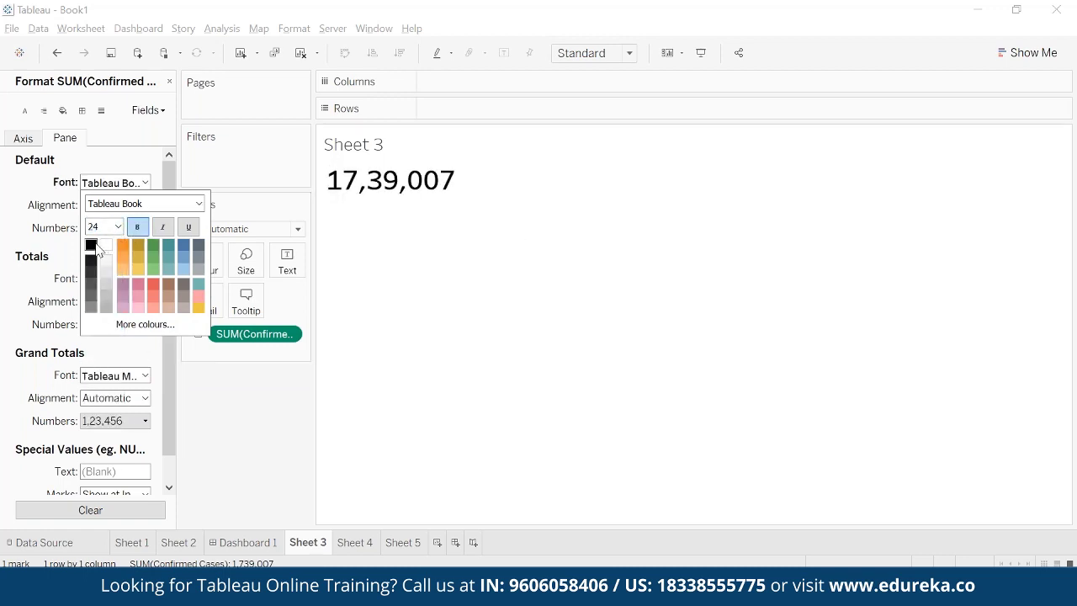
pyautogui.click(403, 260)
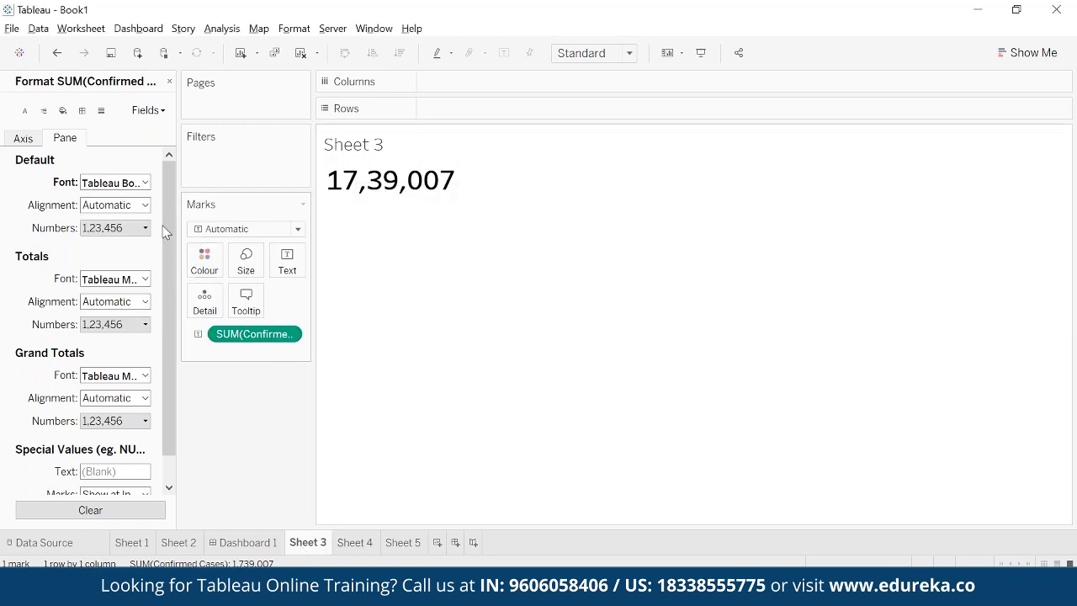
pyautogui.click(114, 184)
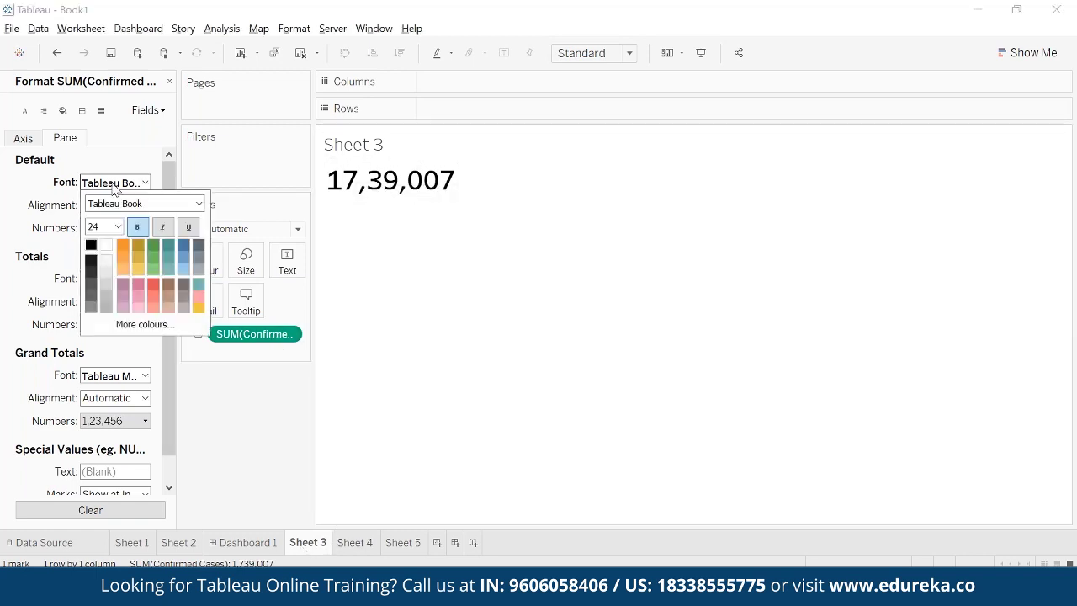
pyautogui.click(464, 387)
# - Show the Confirmed Deaths total as a text mark on Sheet 4
pyautogui.click(353, 542)
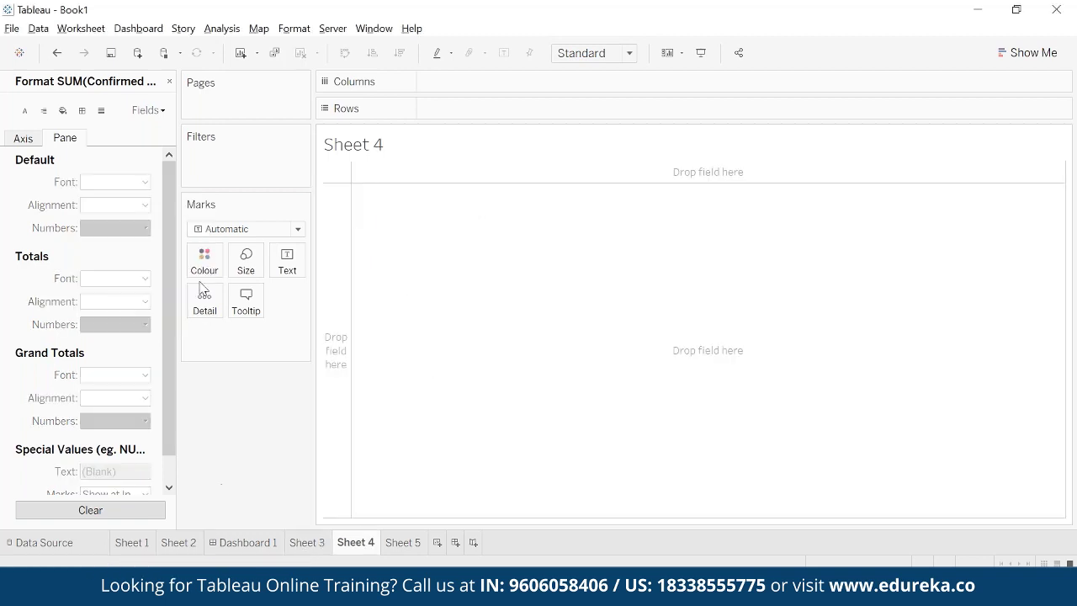
pyautogui.click(170, 83)
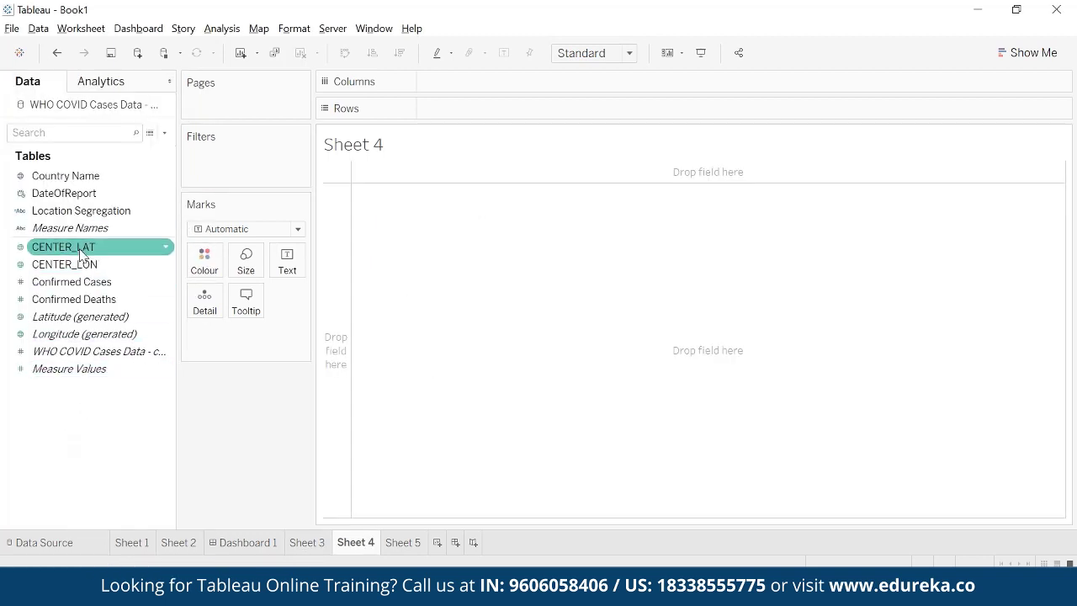
pyautogui.moveTo(79, 305); pyautogui.dragTo(287, 261)
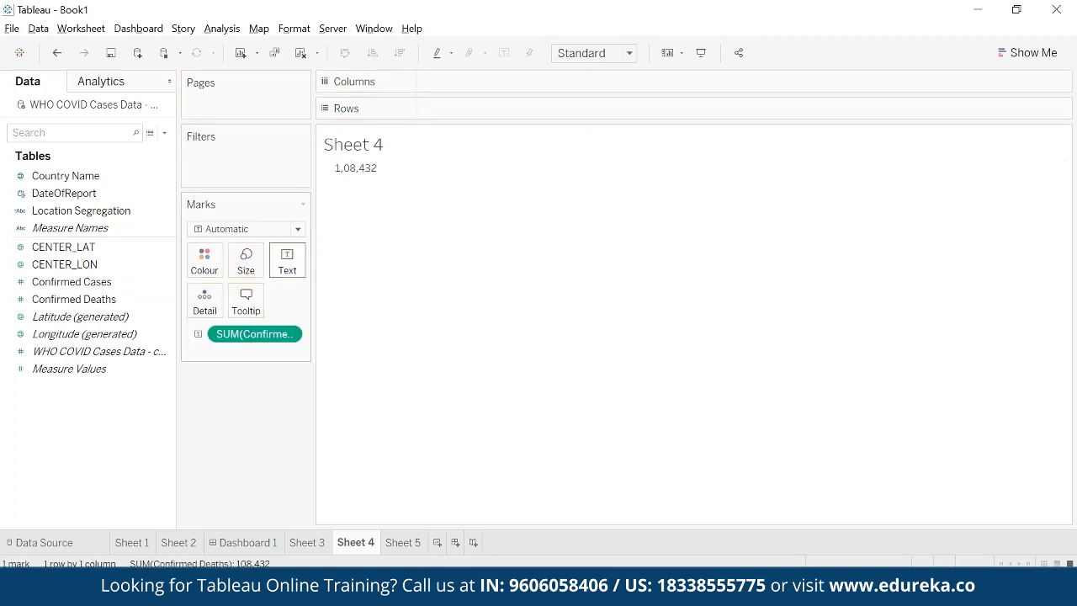
# - Format the Confirmed Deaths total's default pane font as size 24 and bold, and close the formatting options
pyautogui.click(288, 334)
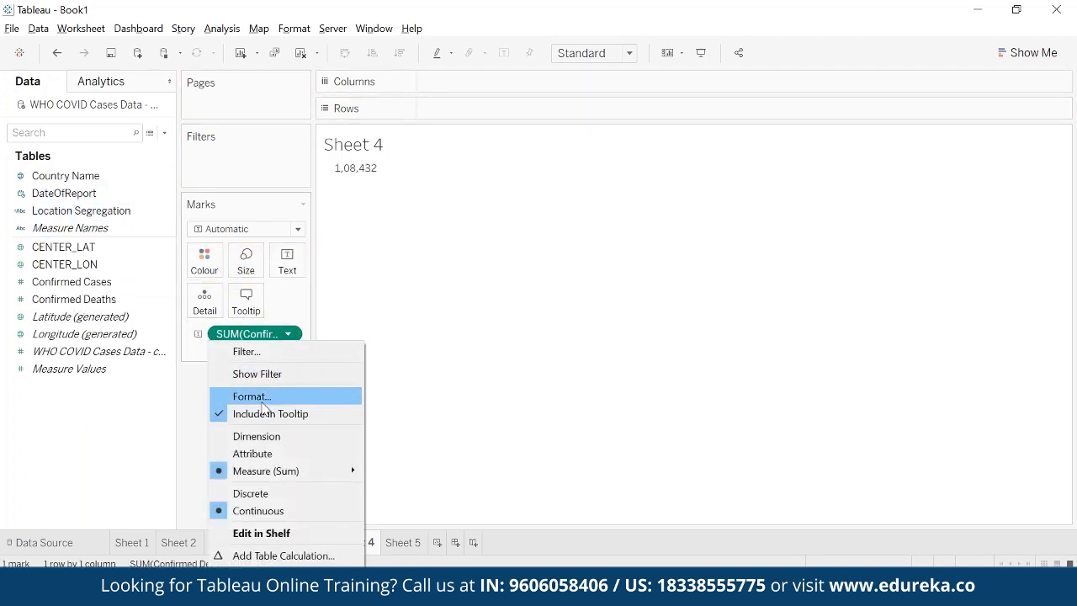
pyautogui.click(253, 396)
pyautogui.click(110, 185)
pyautogui.click(118, 226)
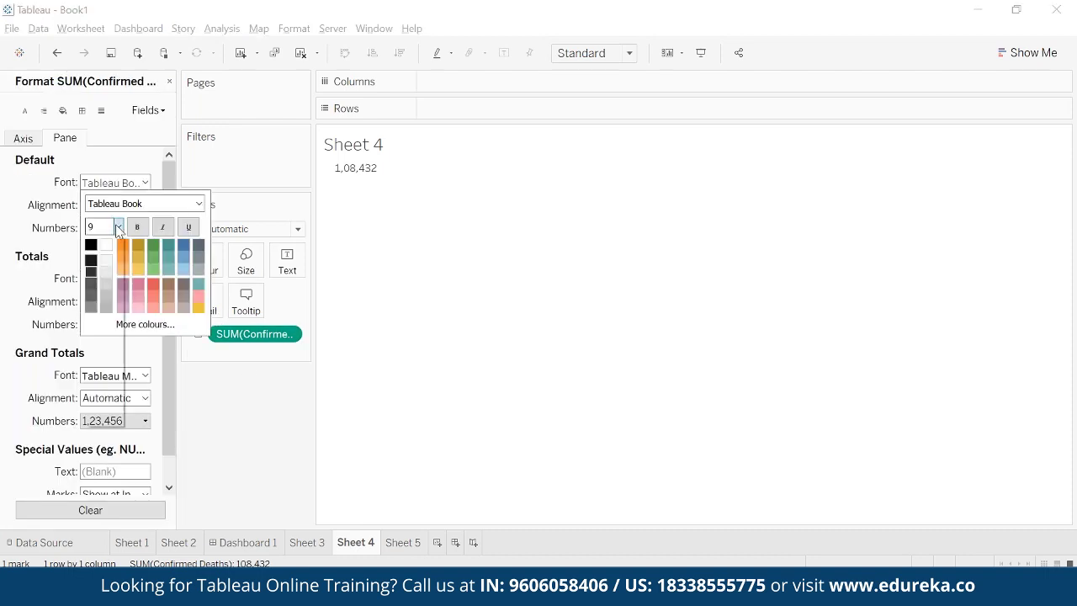
pyautogui.click(95, 364)
pyautogui.click(138, 227)
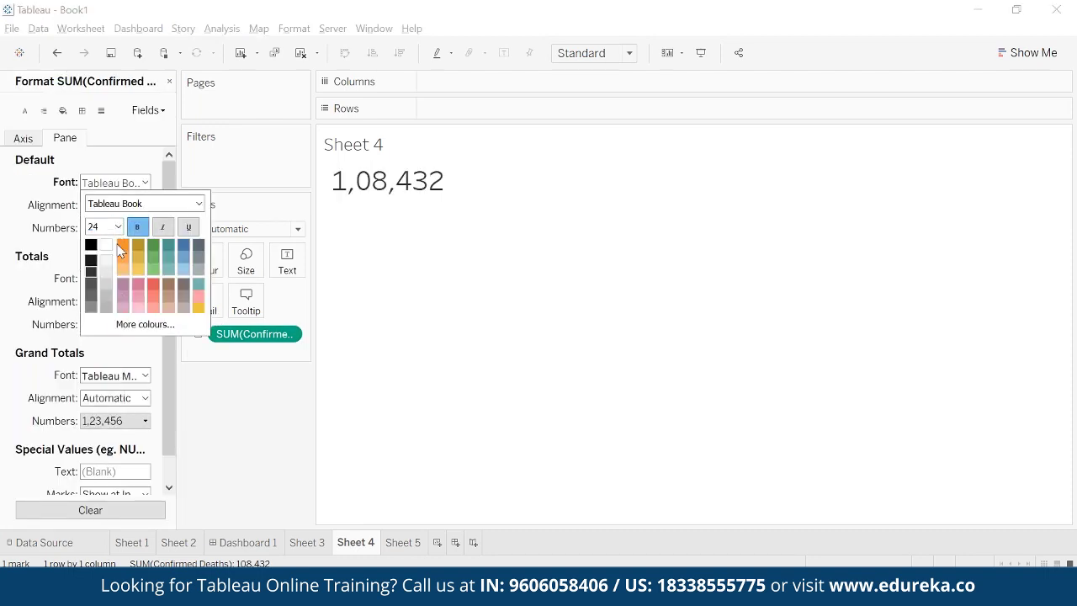
pyautogui.click(279, 378)
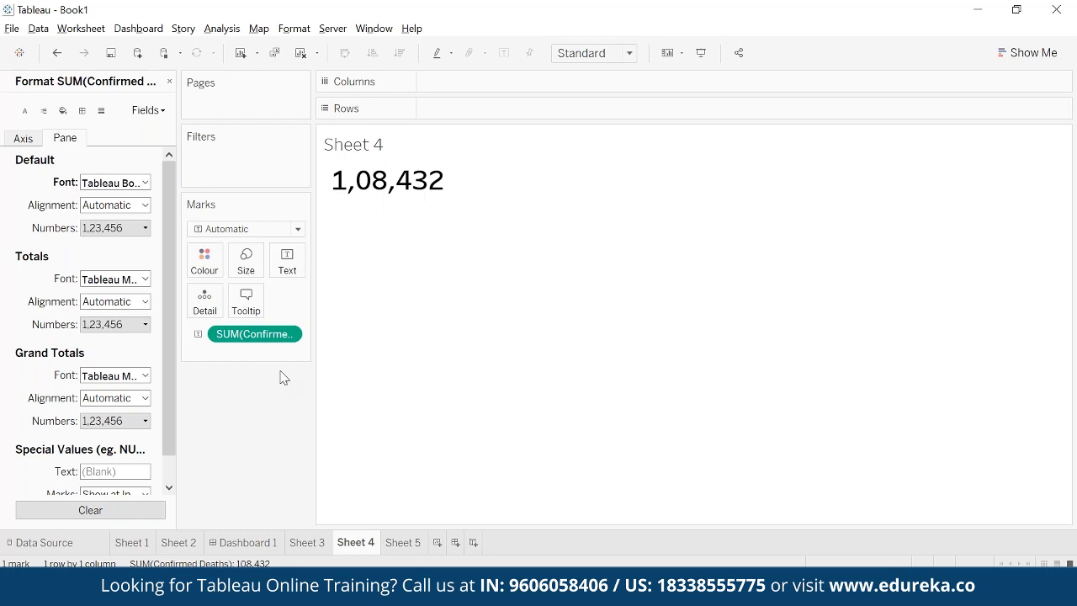
pyautogui.click(169, 81)
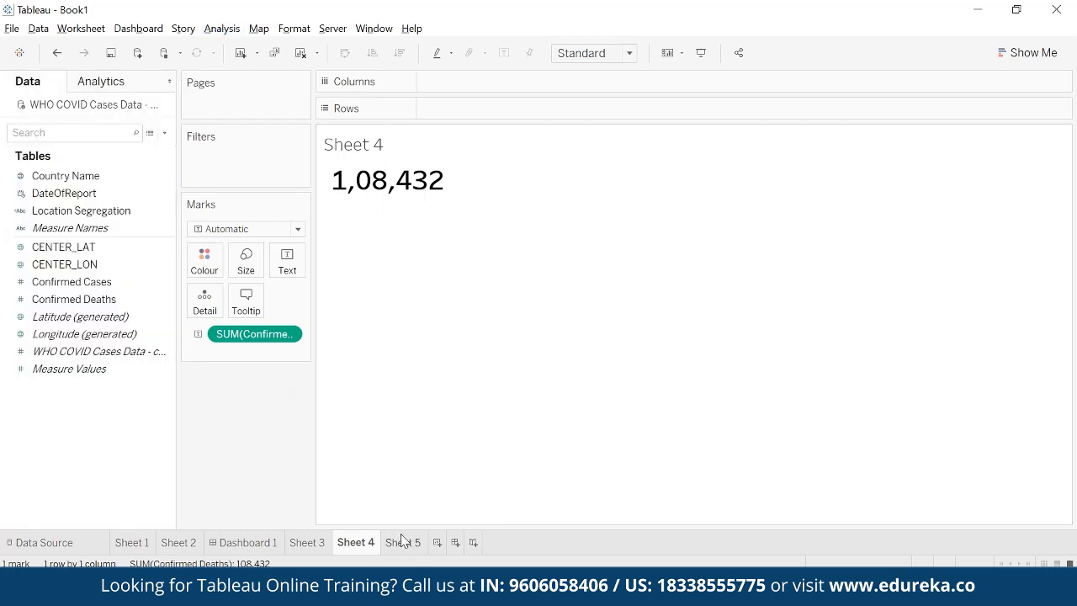
# - Start a calculated field on Sheet 5 named "Total no of countries impacted"
pyautogui.click(402, 542)
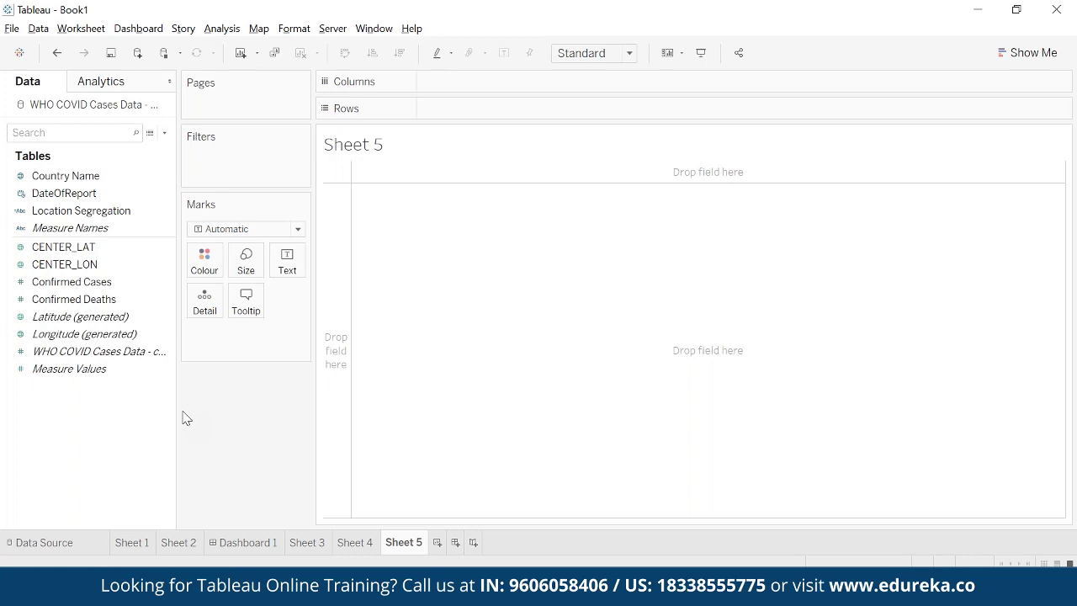
pyautogui.rightClick(105, 428)
pyautogui.click(117, 434)
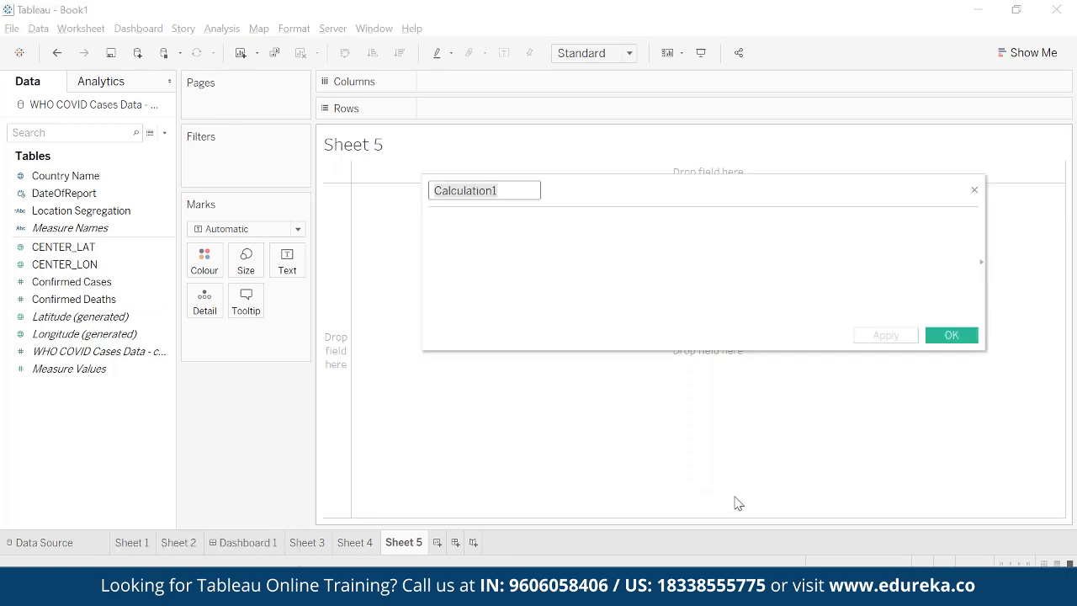
pyautogui.write('Total no of coun')
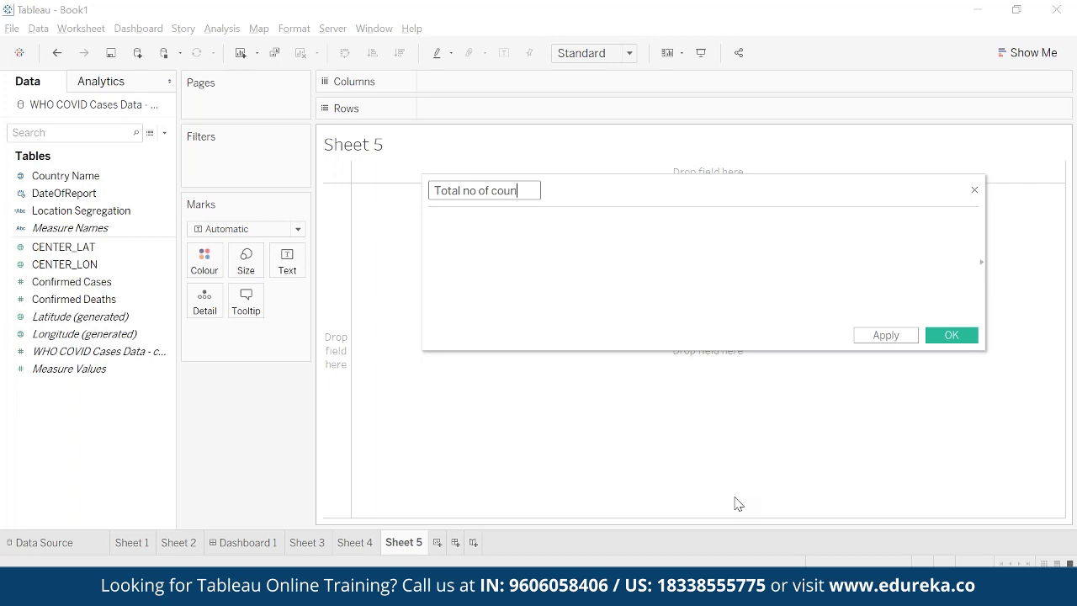
pyautogui.write('tries impacted')
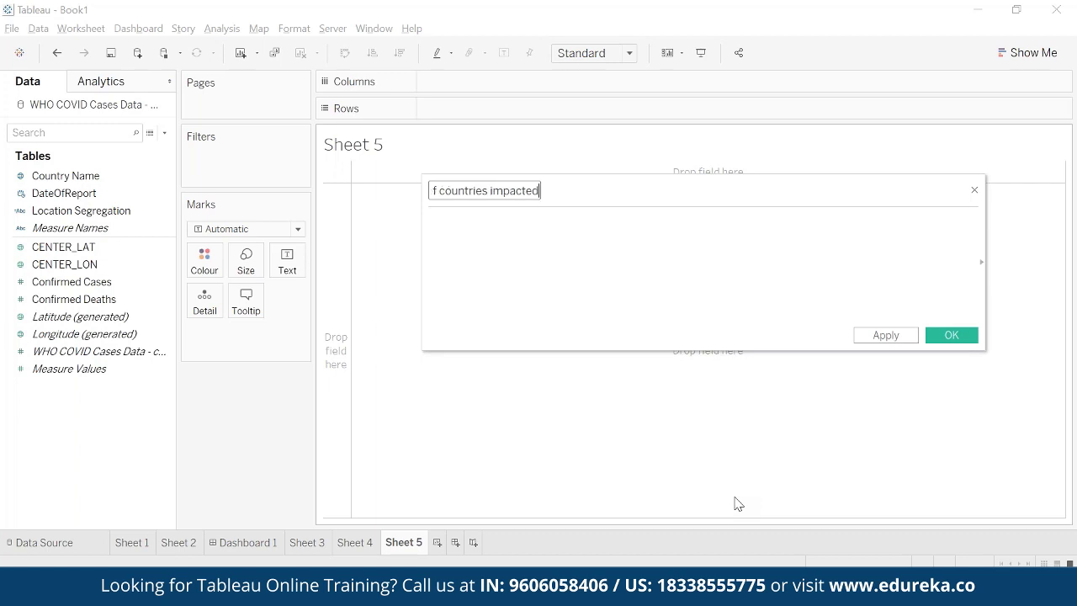
# - Define the calculation as COUNTD([Country Name]) and save the field
pyautogui.press('Tab')
pyautogui.write('coun')
pyautogui.press('Down')
pyautogui.press('Return')
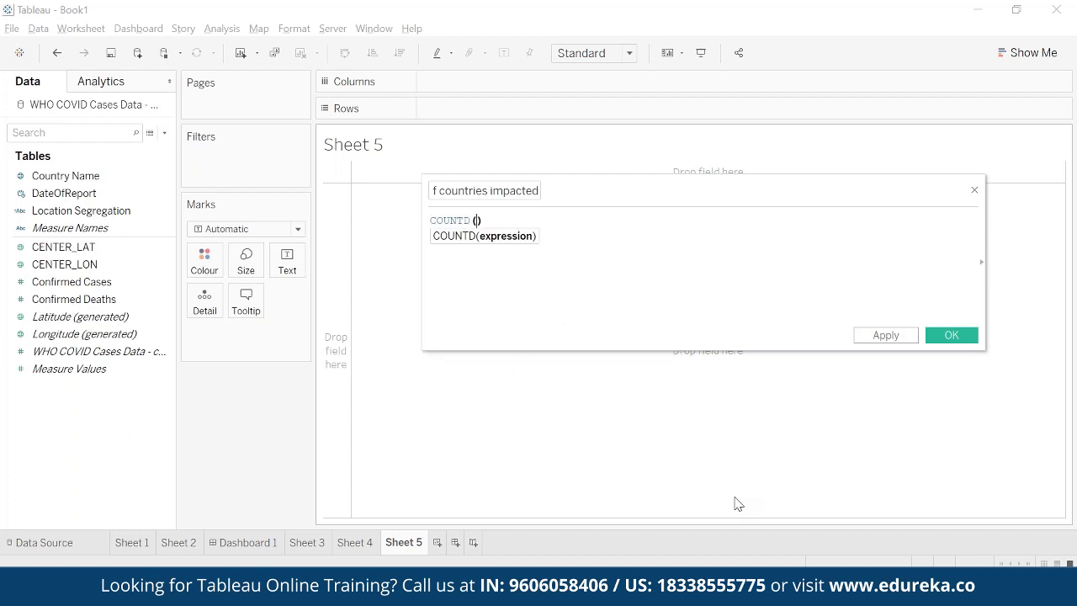
pyautogui.write('co')
pyautogui.press('Down')
pyautogui.press('Down')
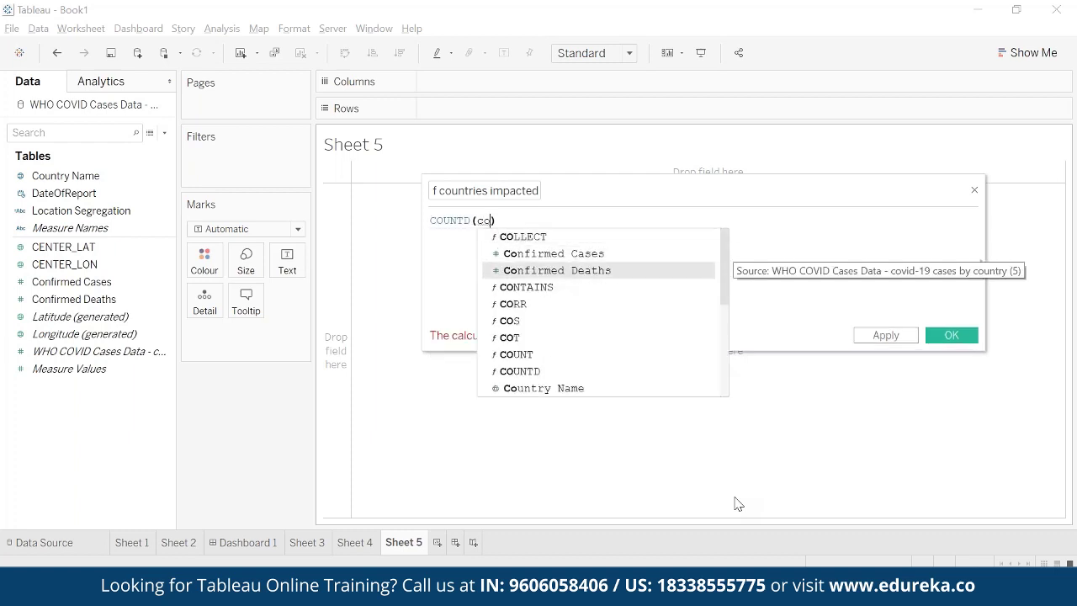
pyautogui.press('Down')
pyautogui.press('Down')
pyautogui.press('Down')
pyautogui.press('Down')
pyautogui.press('Down')
pyautogui.press('Down')
pyautogui.press('Down')
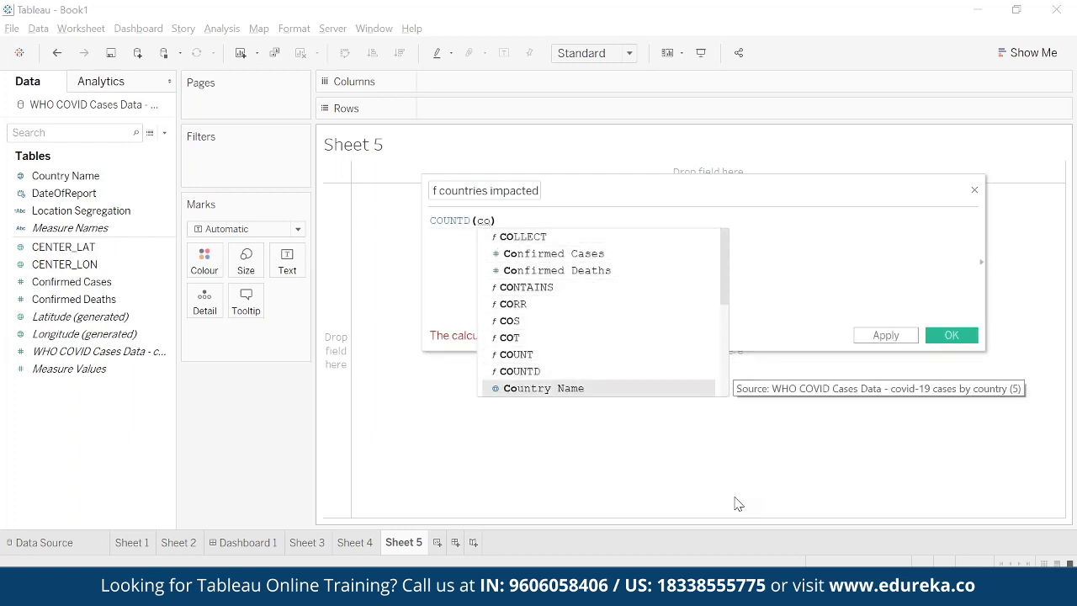
pyautogui.press('Return')
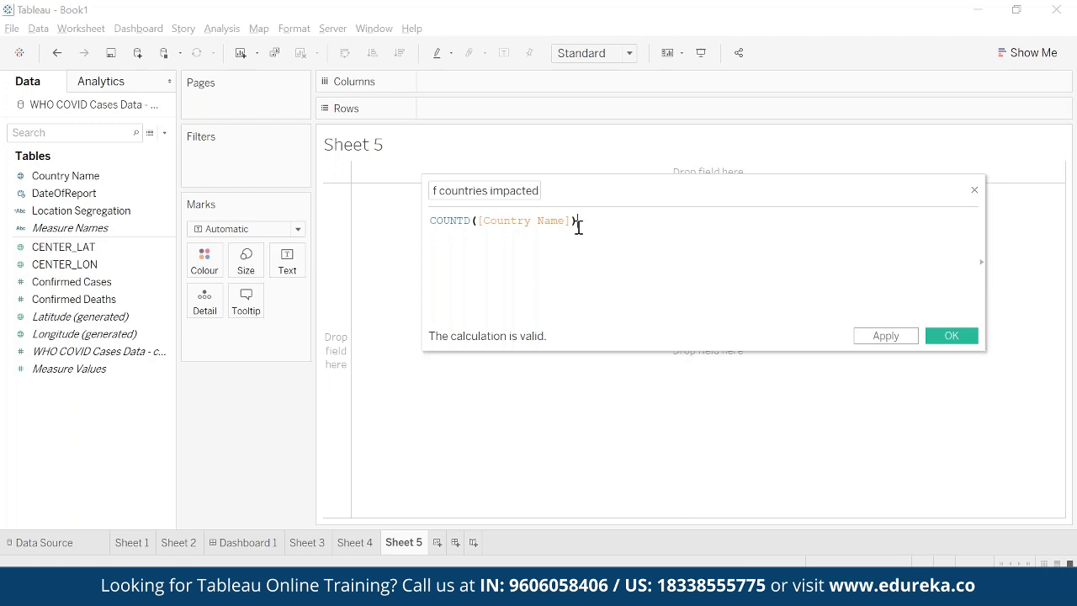
pyautogui.click(942, 337)
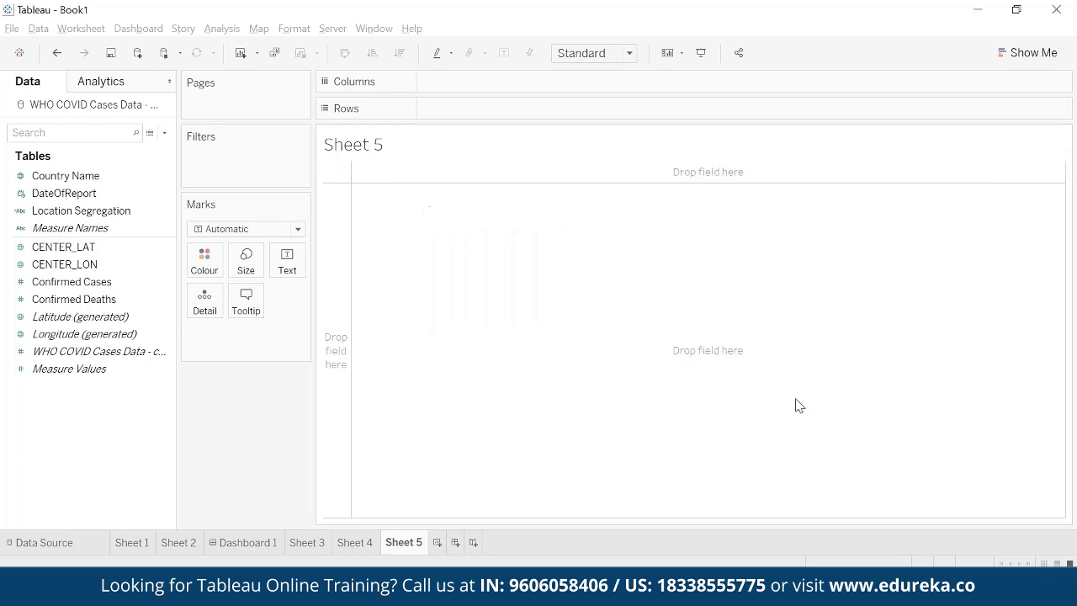
# - Show the Total no of countries impacted field as a text mark on Sheet 5
pyautogui.moveTo(209, 315); pyautogui.dragTo(287, 258)
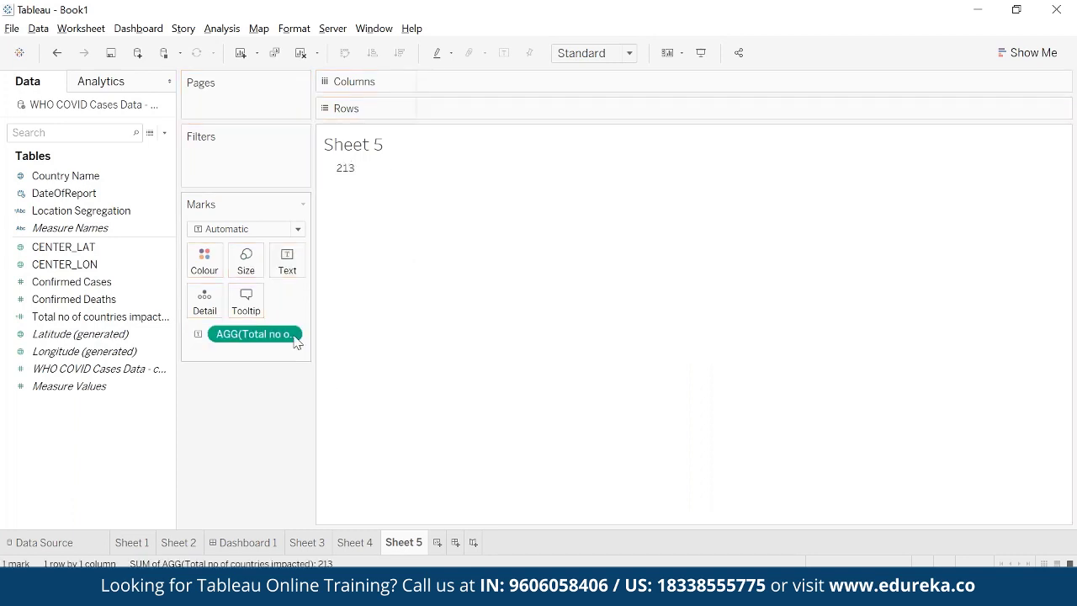
pyautogui.click(289, 335)
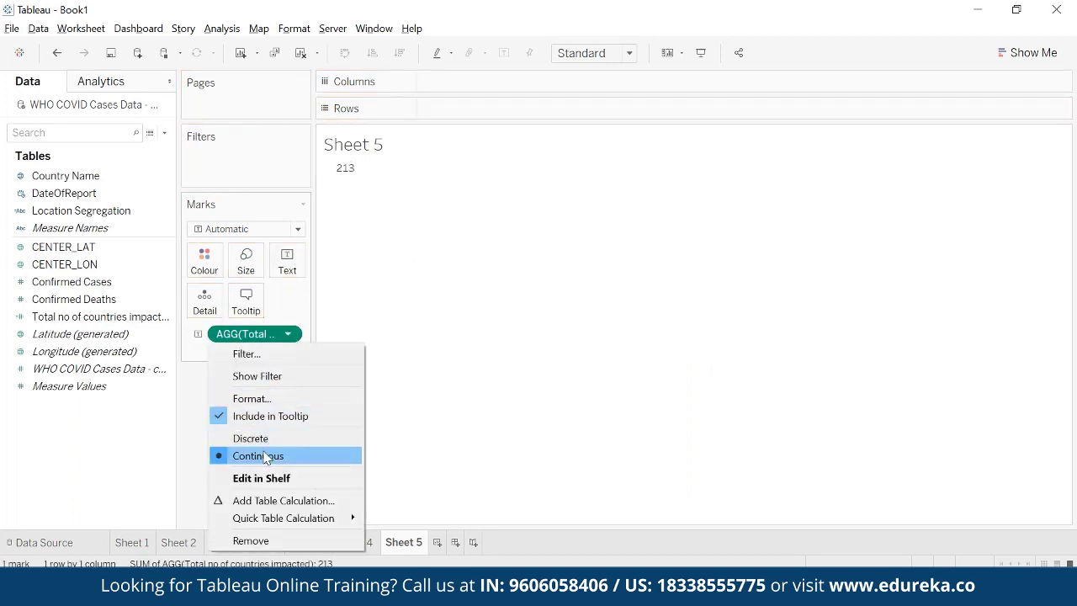
pyautogui.click(450, 303)
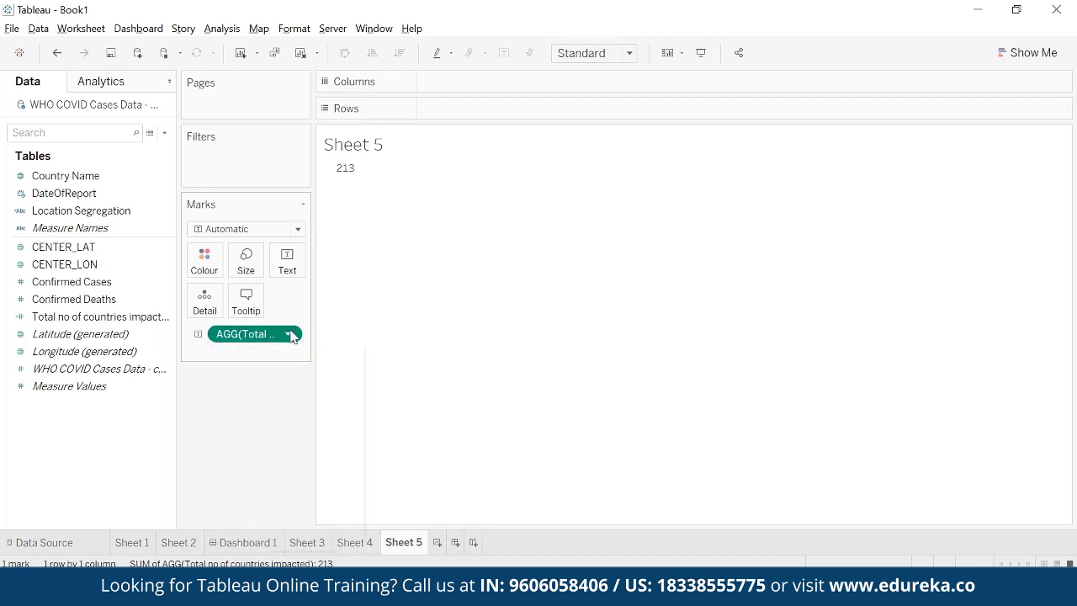
# - Format the Total no of countries impacted mark's default pane font as larger, bold and black, and close the formatting options
pyautogui.click(288, 335)
pyautogui.click(251, 399)
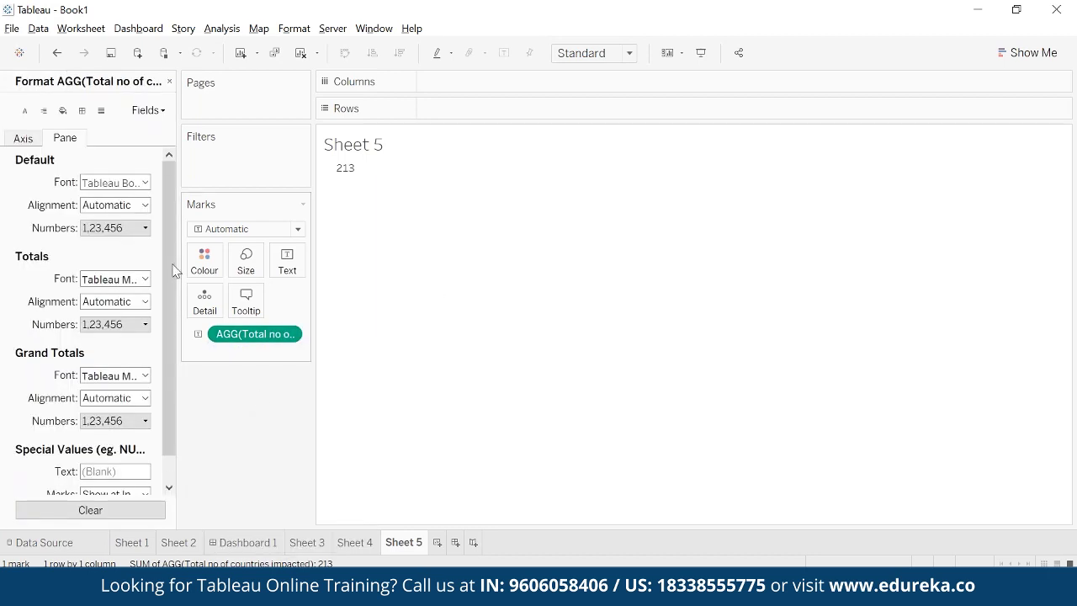
pyautogui.click(94, 183)
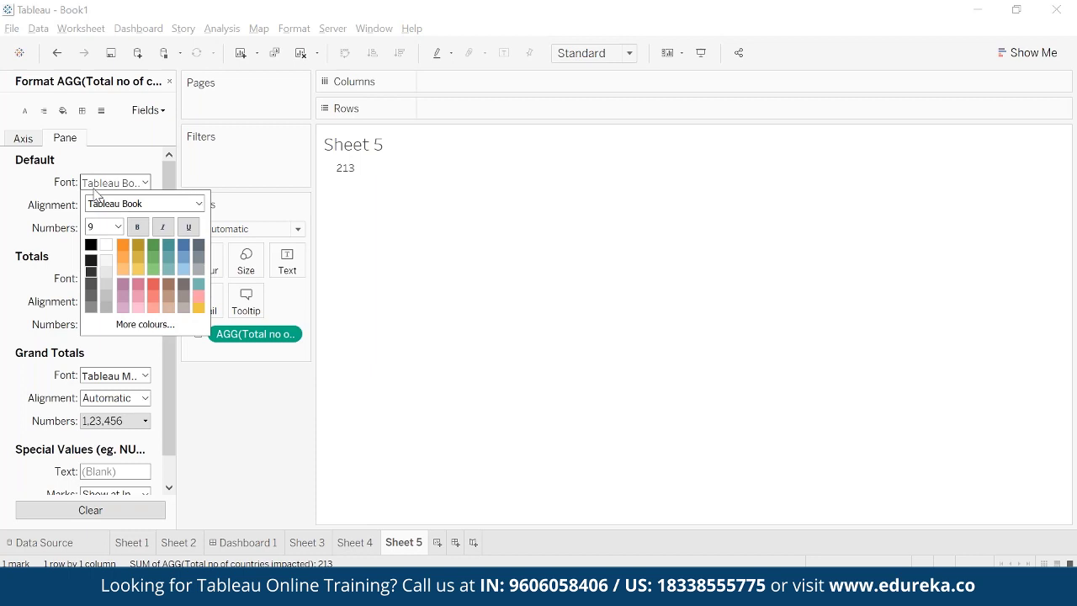
pyautogui.click(117, 227)
pyautogui.click(94, 363)
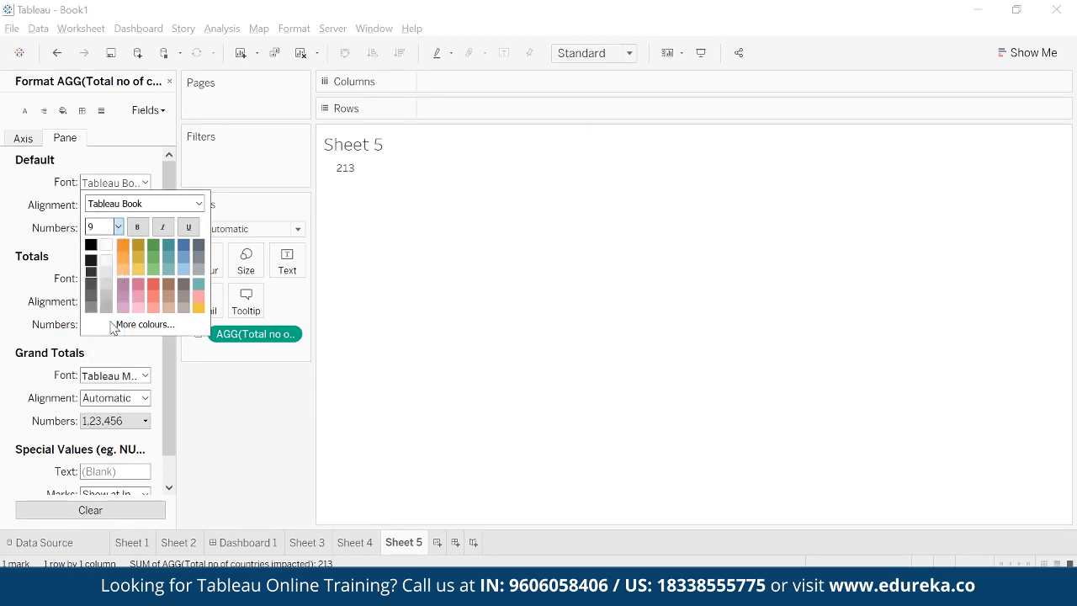
pyautogui.click(137, 226)
pyautogui.click(91, 246)
pyautogui.click(485, 306)
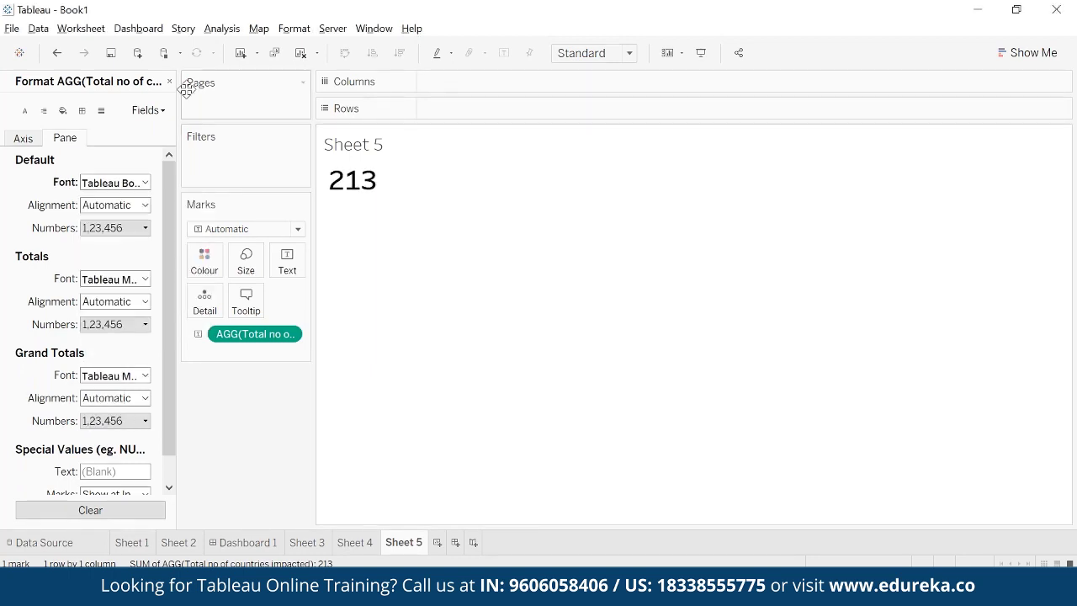
pyautogui.click(169, 82)
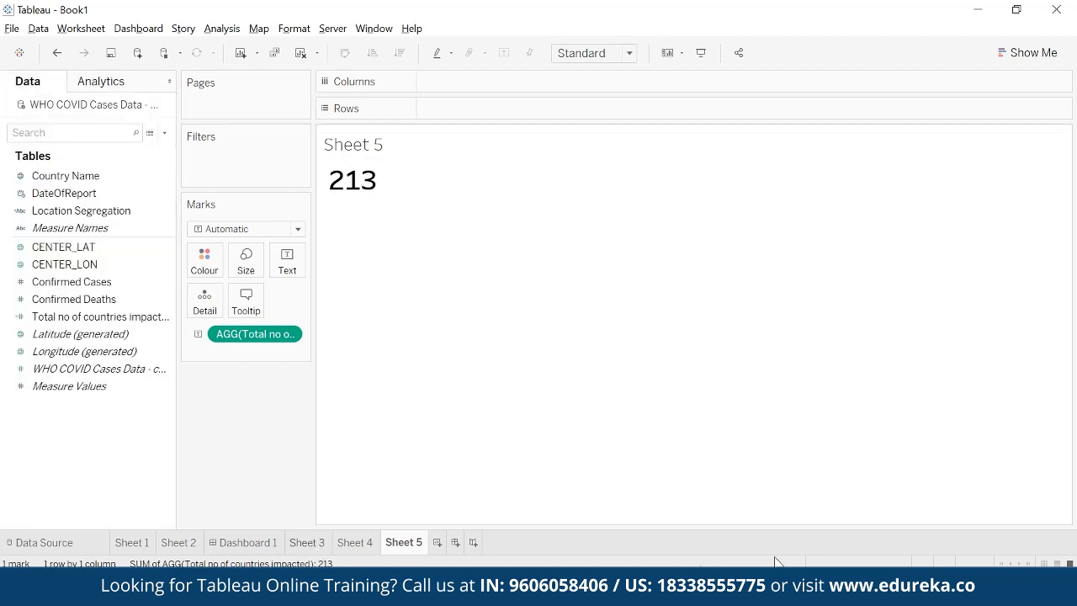
# - Review the dashboard layout sketch in Paint, and return to Tableau to move Dashboard 1 after Sheet 5
pyautogui.hotkey('alt', 'Tab')
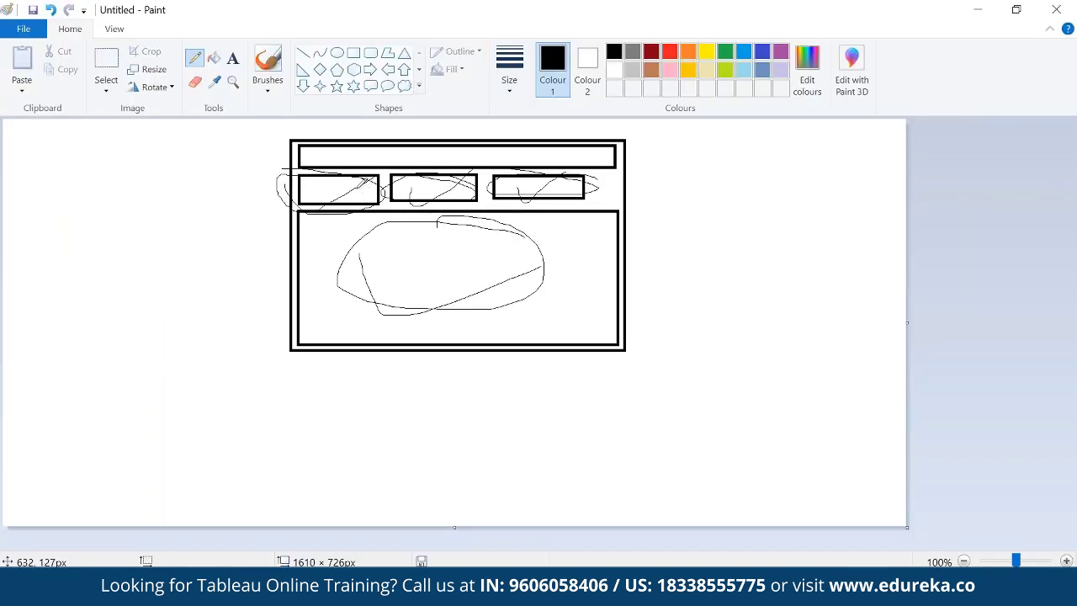
pyautogui.moveTo(357, 200)
pyautogui.mouseDown()
pyautogui.moveTo(619, 201)
pyautogui.moveTo(551, 173)
pyautogui.moveTo(295, 180)
pyautogui.moveTo(539, 213)
pyautogui.moveTo(360, 165)
pyautogui.moveTo(357, 174)
pyautogui.mouseUp()
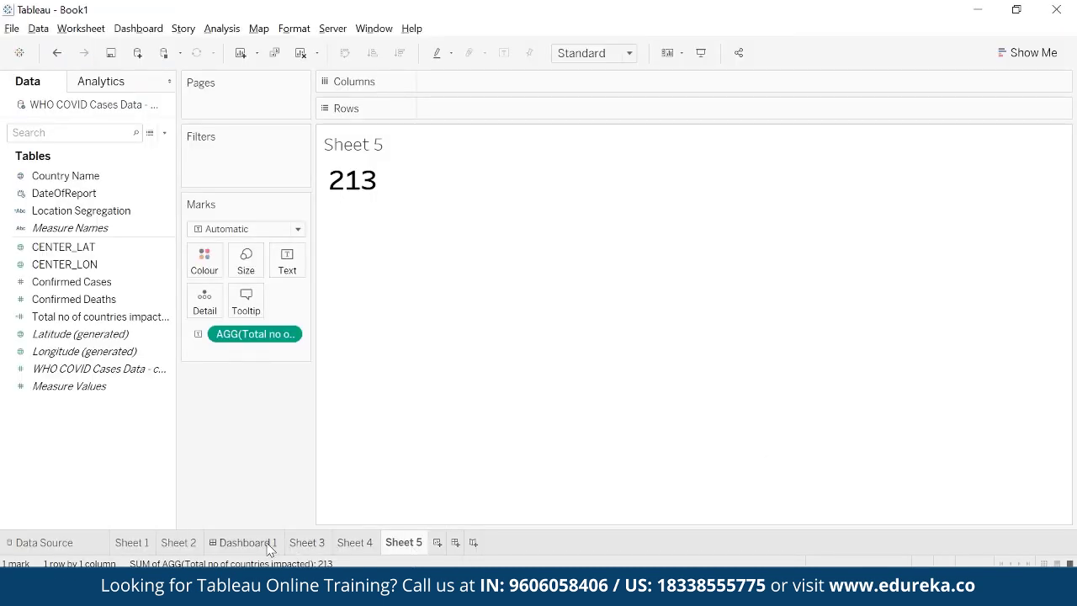
pyautogui.click(269, 549)
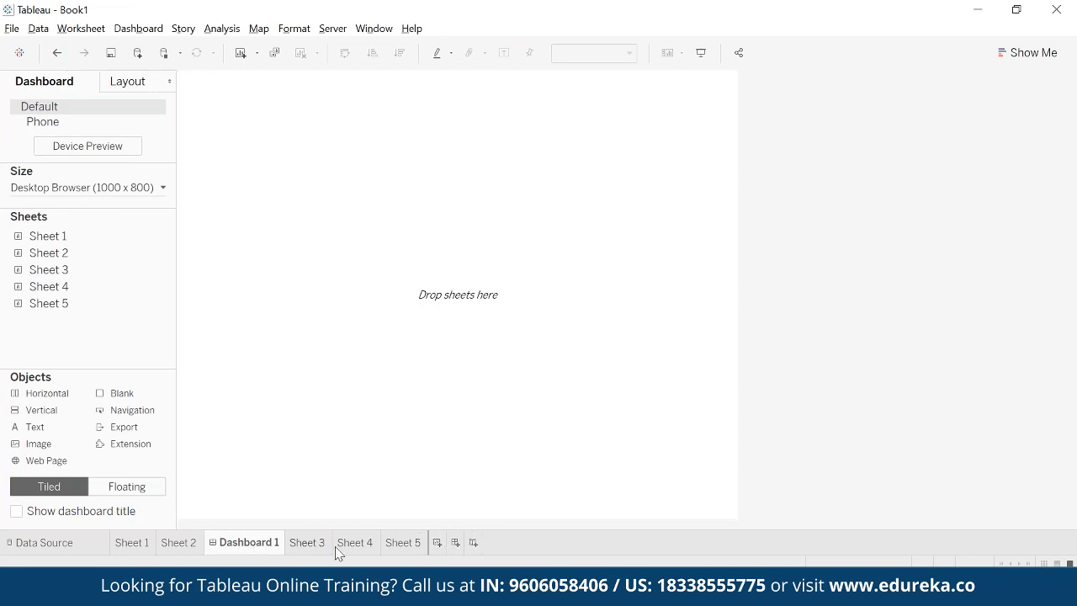
pyautogui.click(419, 543)
pyautogui.moveTo(250, 543); pyautogui.dragTo(716, 528)
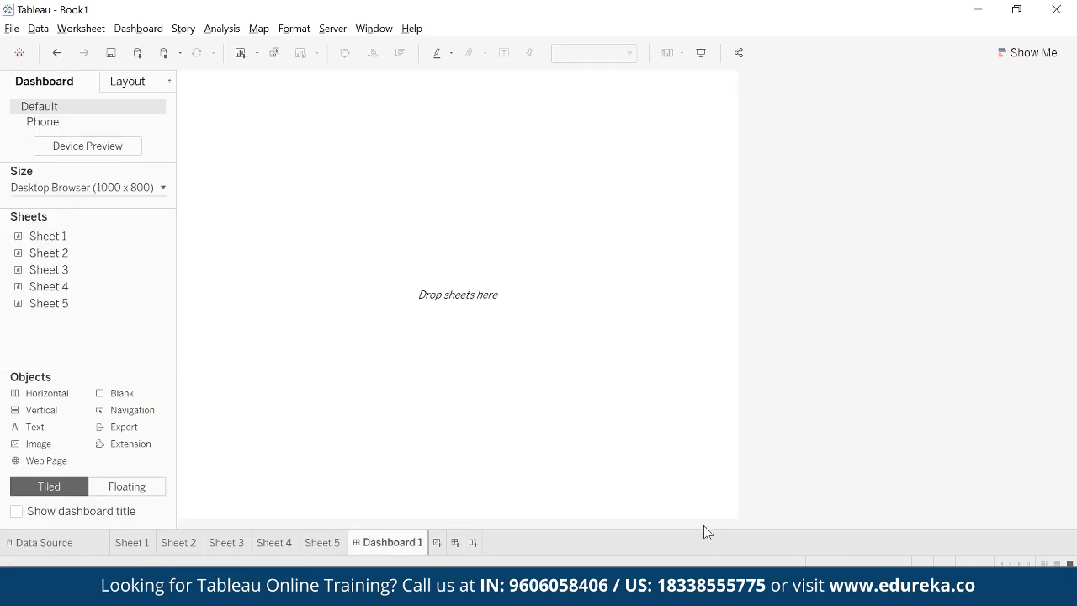
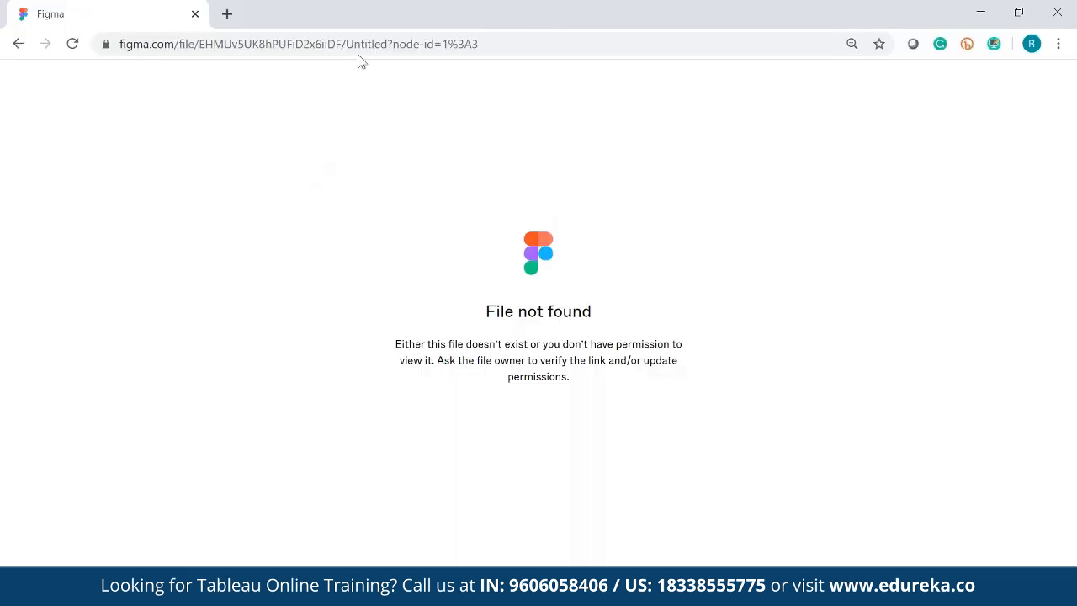
# - Open Figma's Recently Viewed page in the Chrome browser
pyautogui.click(642, 42)
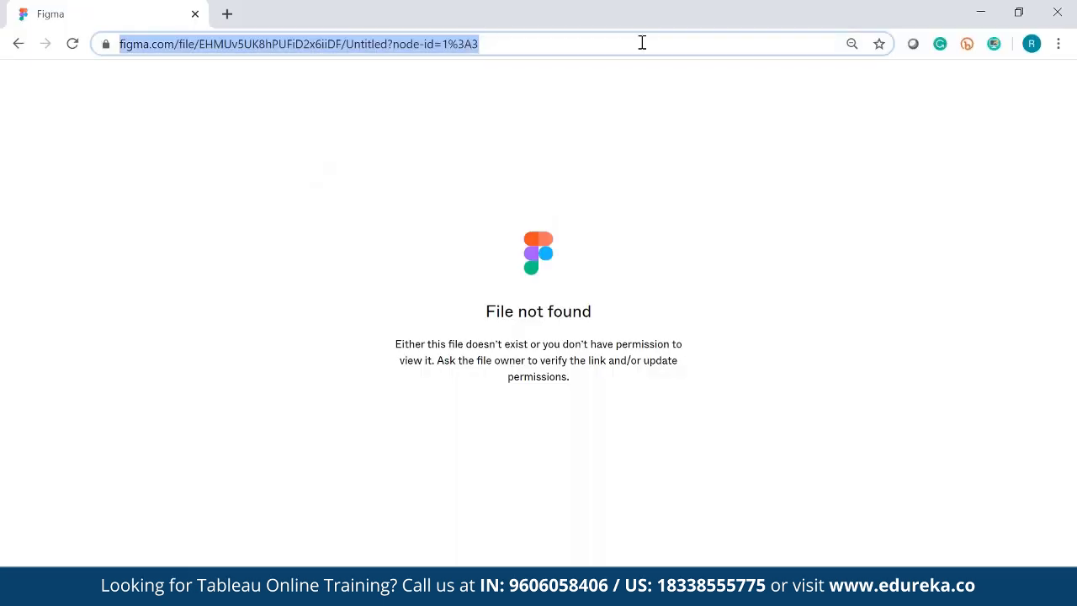
pyautogui.write('fight club')
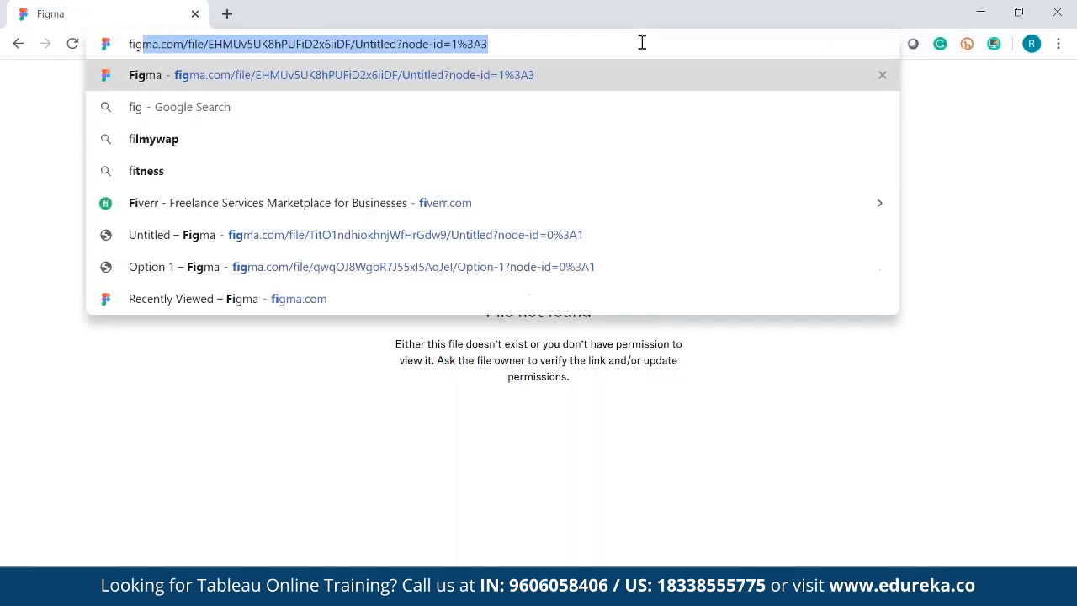
pyautogui.press('Down')
pyautogui.press('Down')
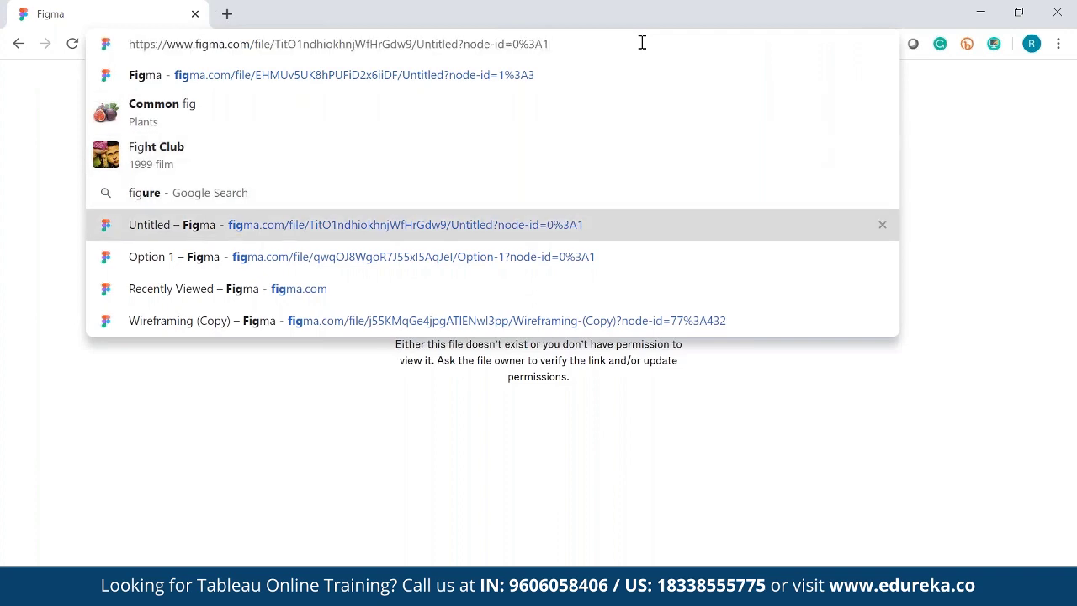
pyautogui.press('Down')
pyautogui.press('Down')
pyautogui.press('Return')
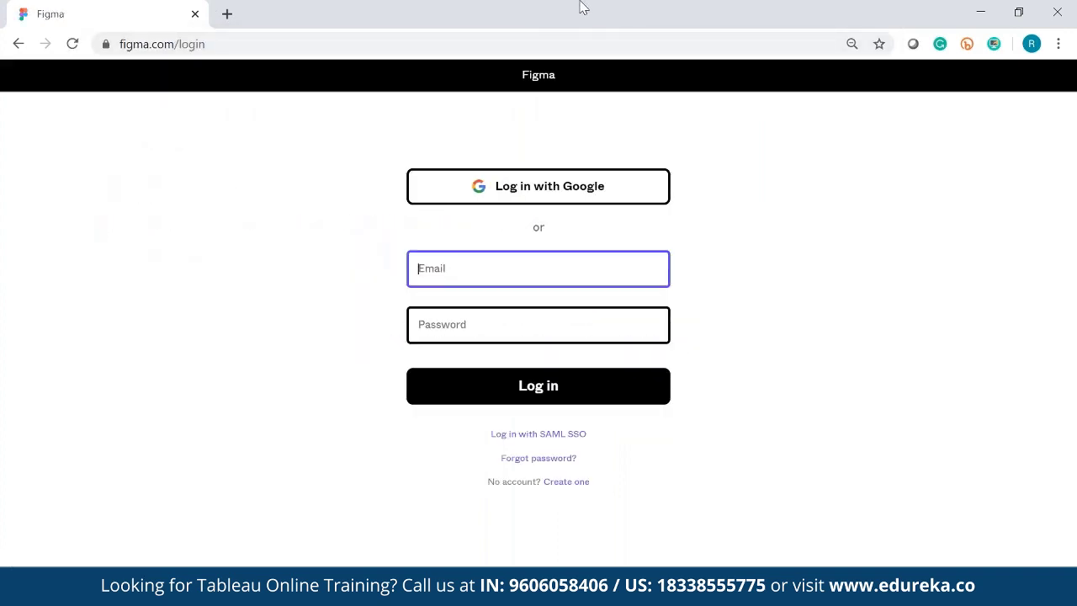
# - Log in to Figma through Google, trying the last listed account first and using the fourth one after that
pyautogui.click(516, 199)
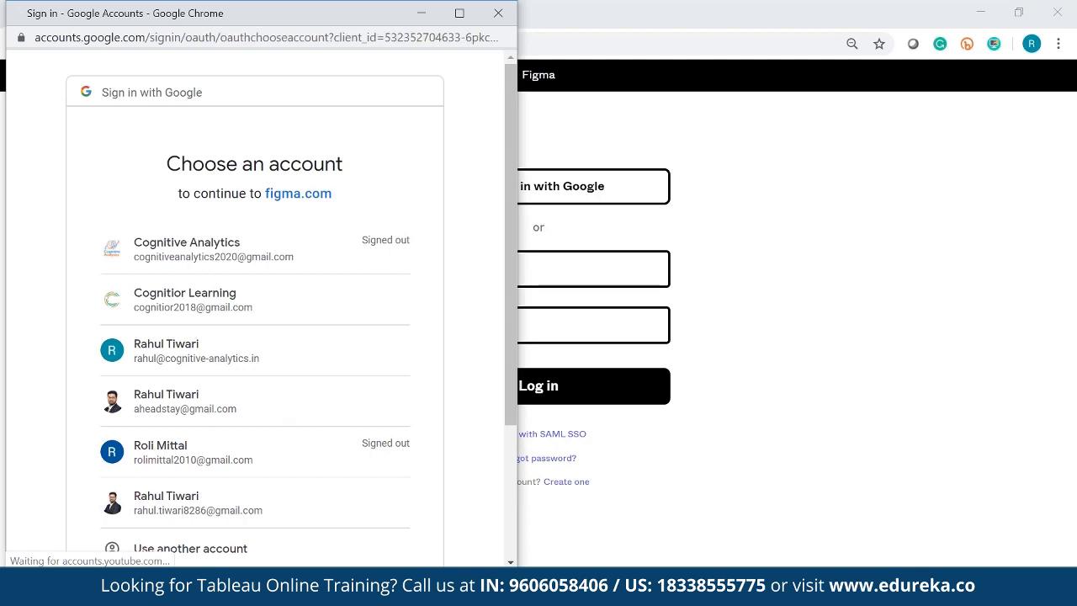
pyautogui.click(192, 504)
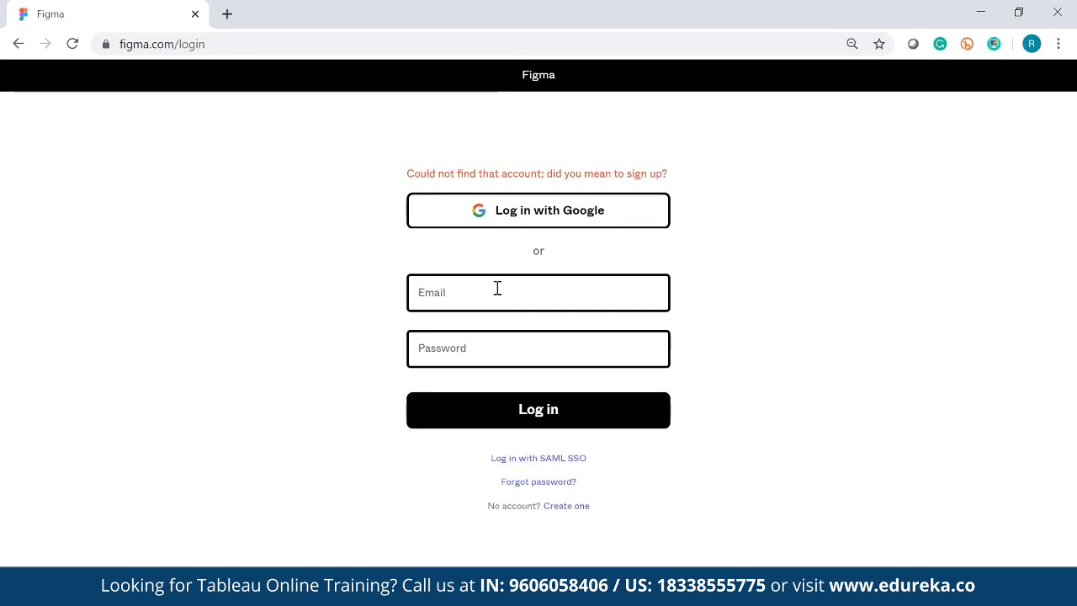
pyautogui.click(539, 212)
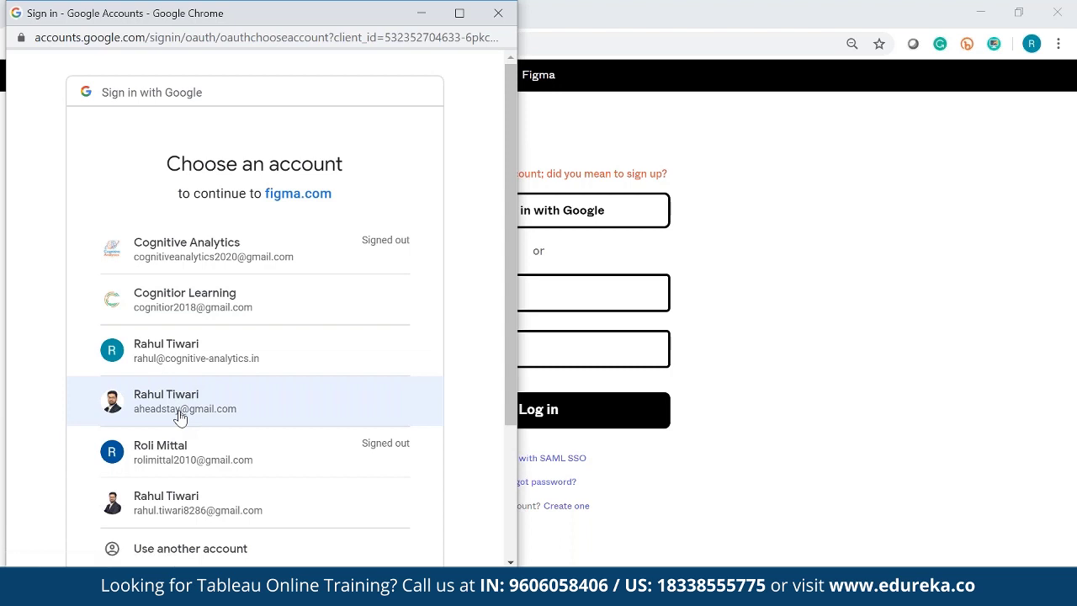
pyautogui.click(168, 396)
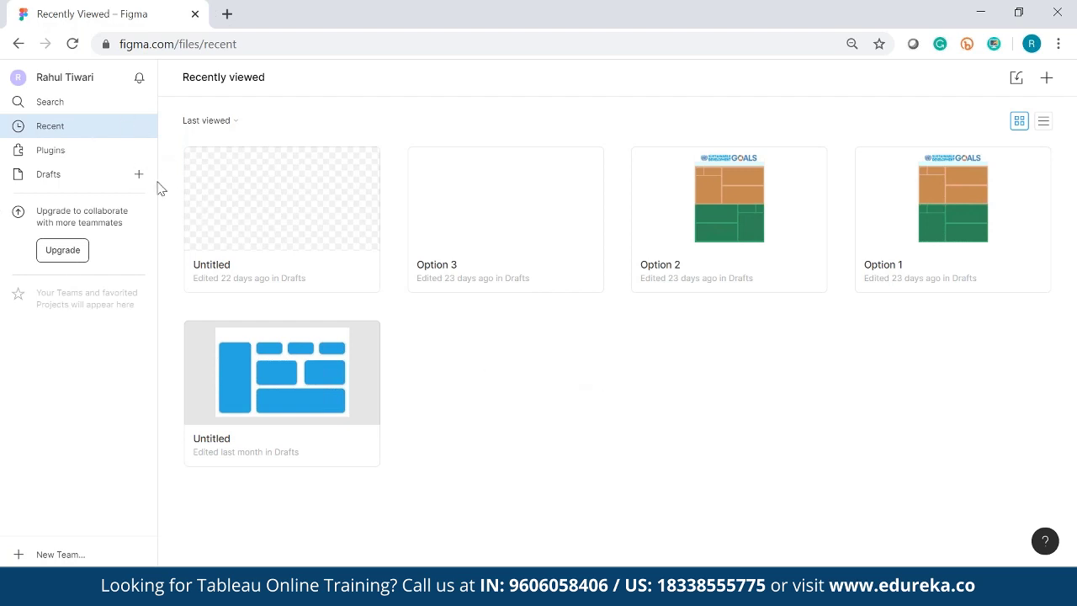
# - Create a new design file in Drafts and draw a large rectangle about 572 px high on its canvas
pyautogui.click(57, 176)
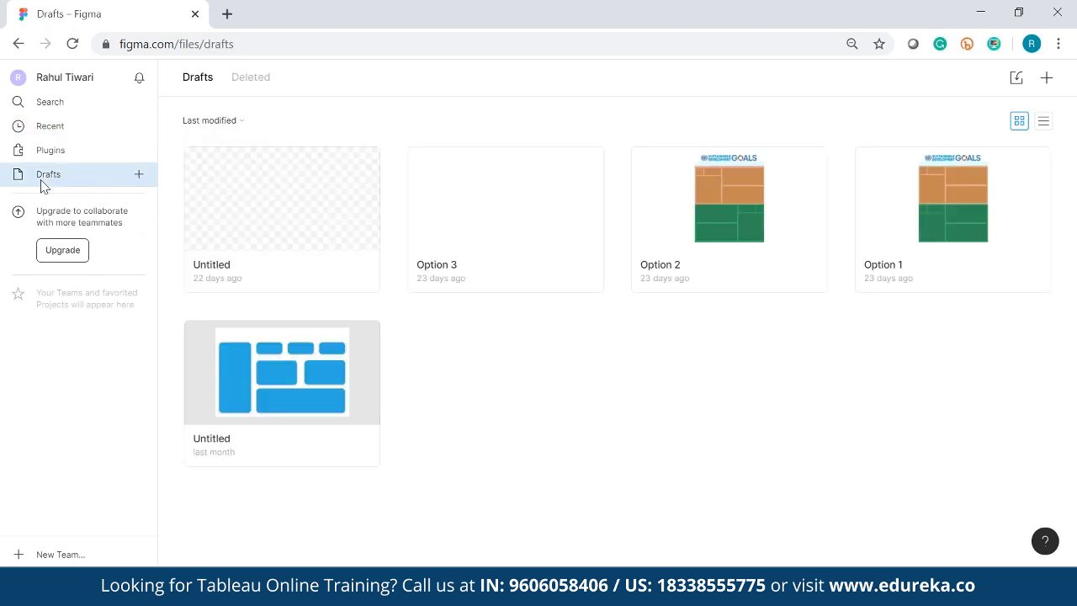
pyautogui.click(1046, 78)
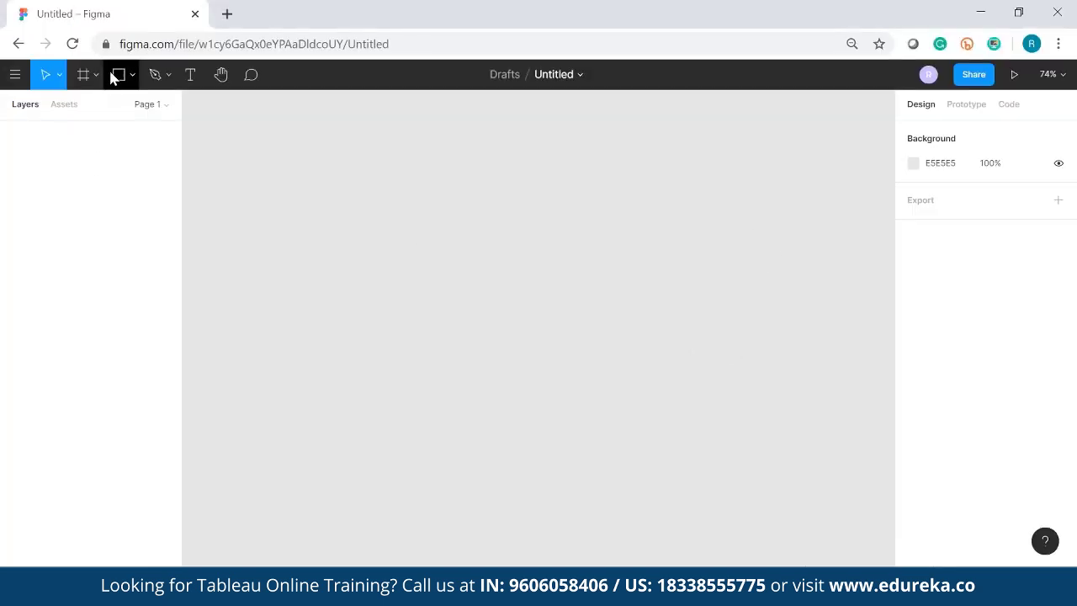
pyautogui.click(131, 78)
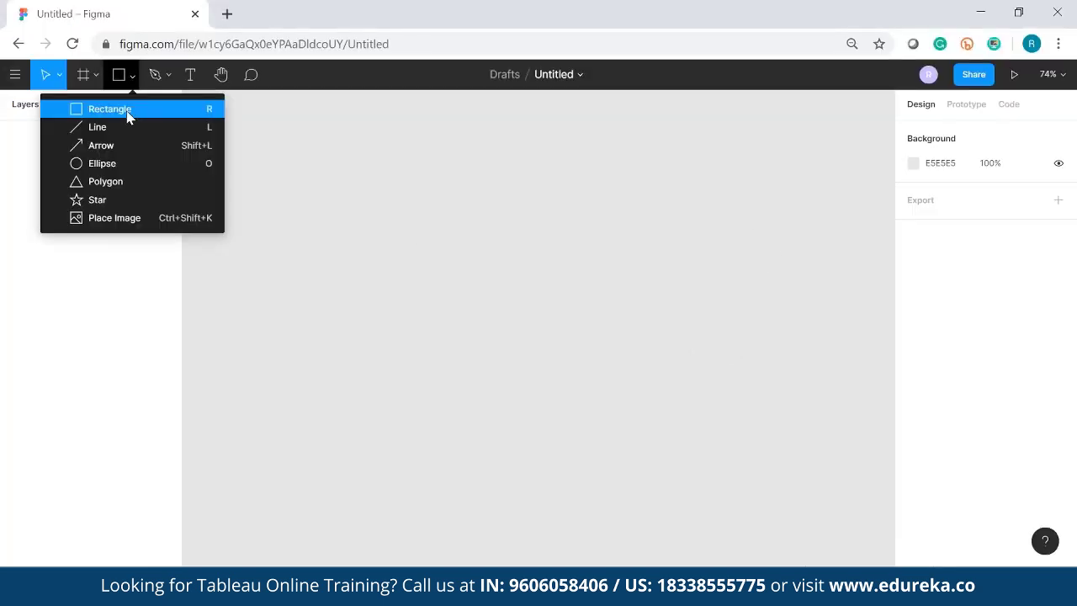
pyautogui.click(109, 109)
pyautogui.moveTo(261, 126)
pyautogui.mouseDown()
pyautogui.moveTo(648, 423)
pyautogui.moveTo(752, 437)
pyautogui.moveTo(788, 460)
pyautogui.moveTo(846, 533)
pyautogui.moveTo(827, 558)
pyautogui.mouseUp()
# - Set the rectangle's width to 1000 and its height to 800
pyautogui.click(942, 198)
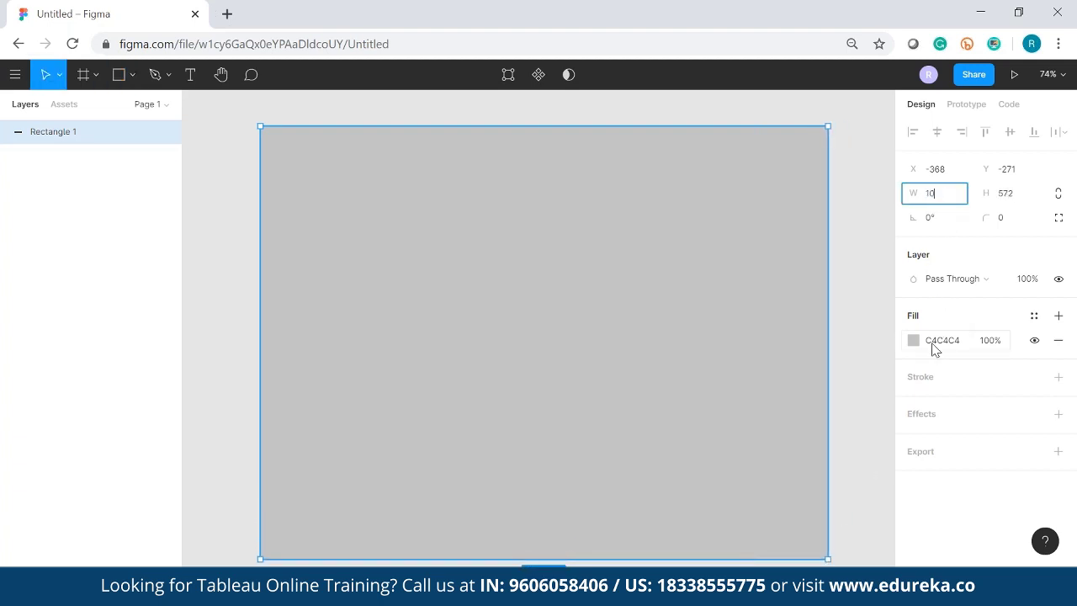
pyautogui.write('1000')
pyautogui.press('Return')
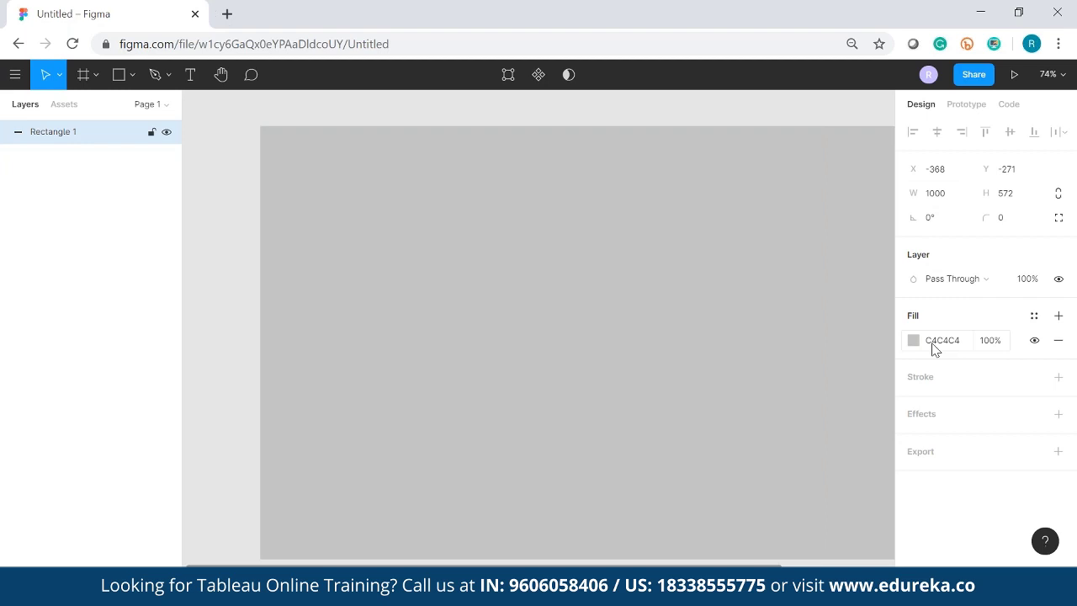
pyautogui.click(1006, 198)
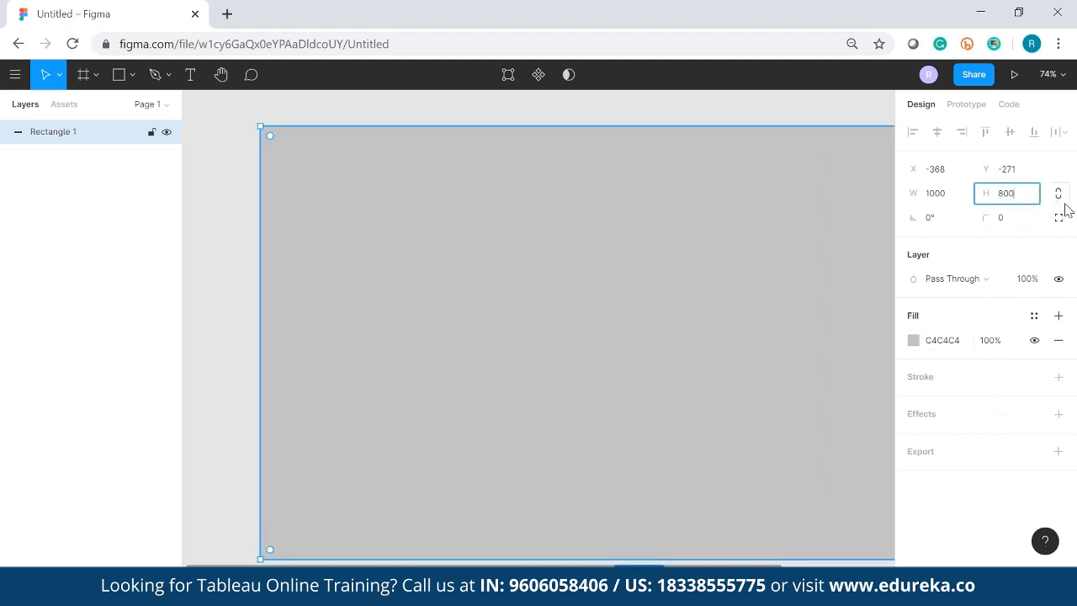
pyautogui.press('Return')
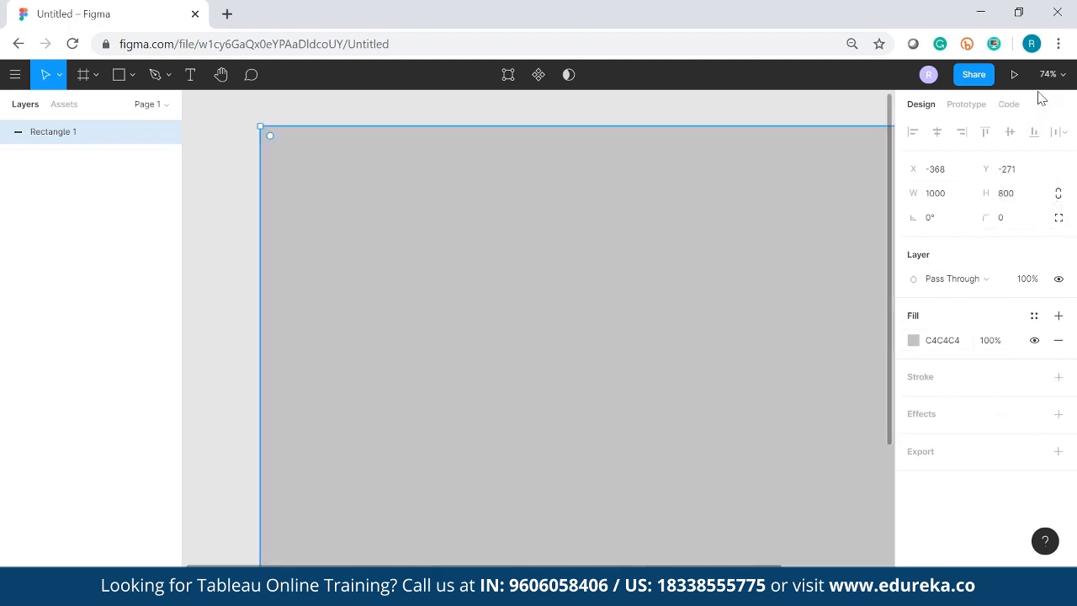
pyautogui.click(1049, 75)
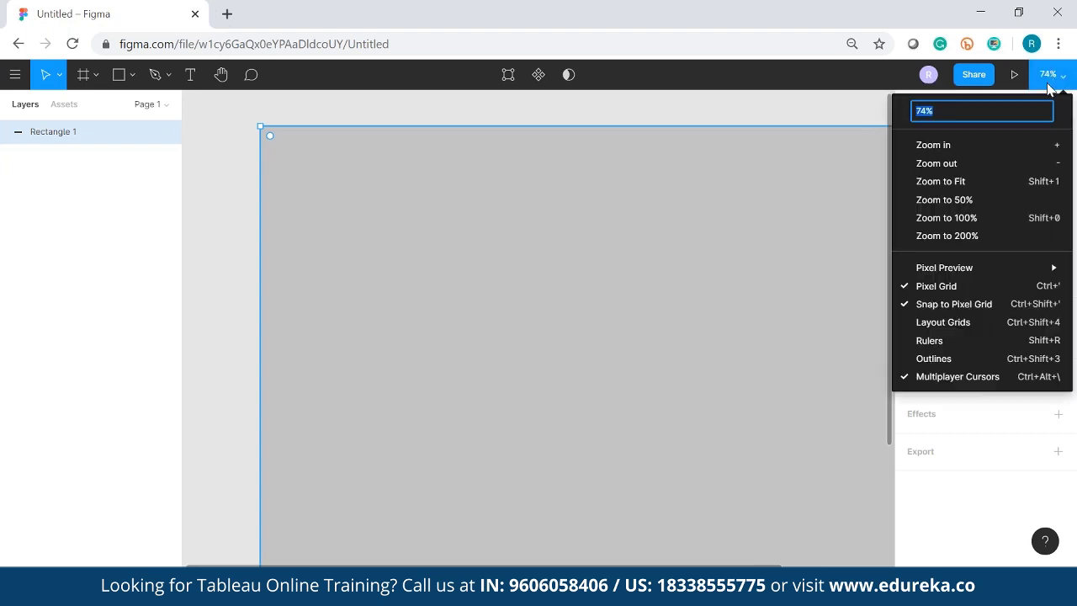
pyautogui.click(946, 181)
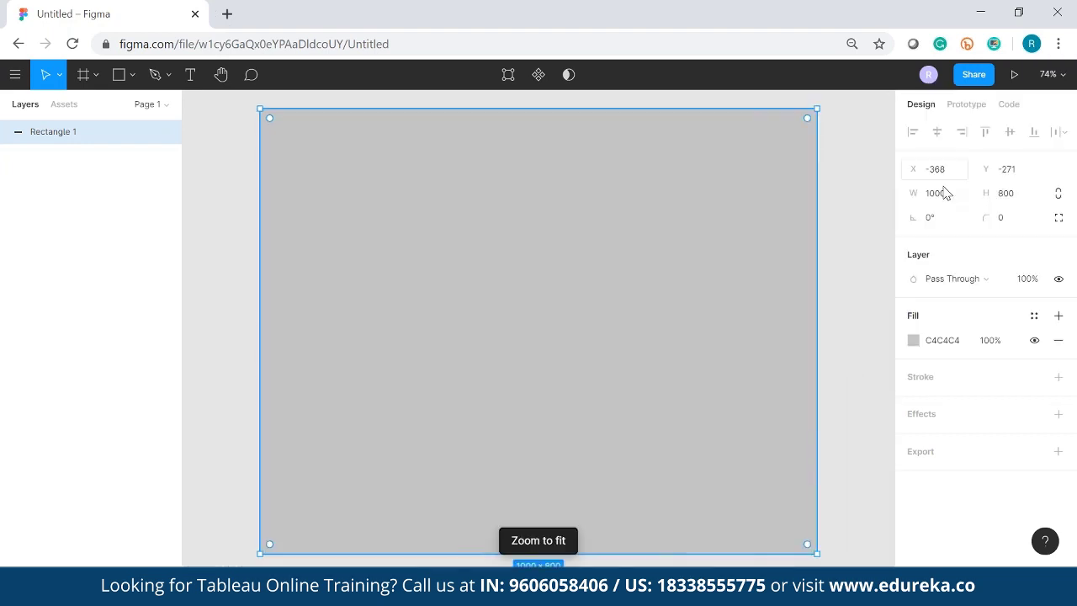
pyautogui.click(843, 327)
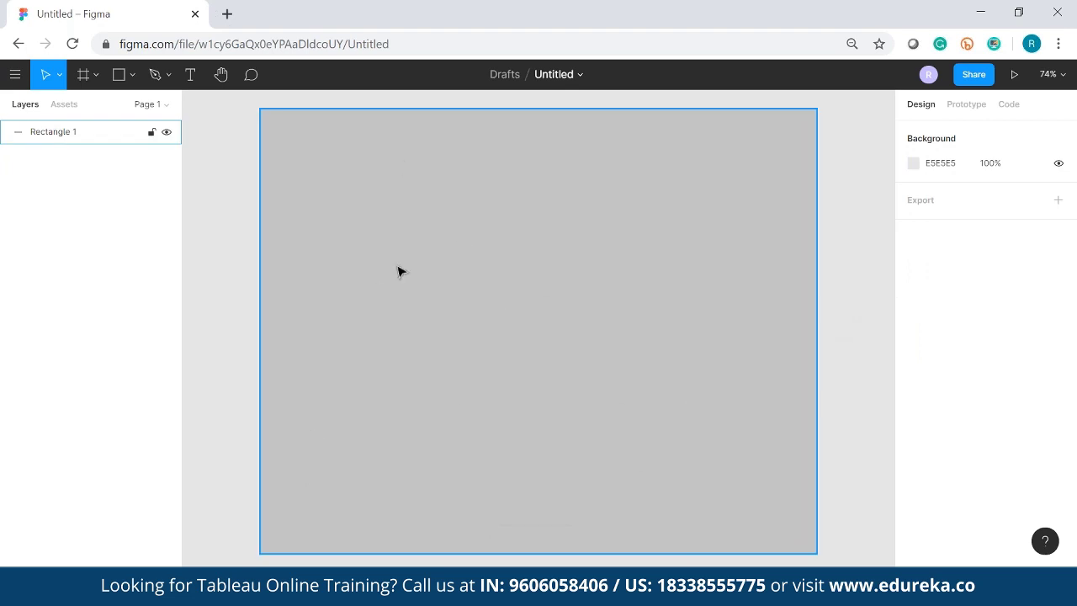
# - Set the rectangle's corner radius to 15 and reselect the shape
pyautogui.click(782, 266)
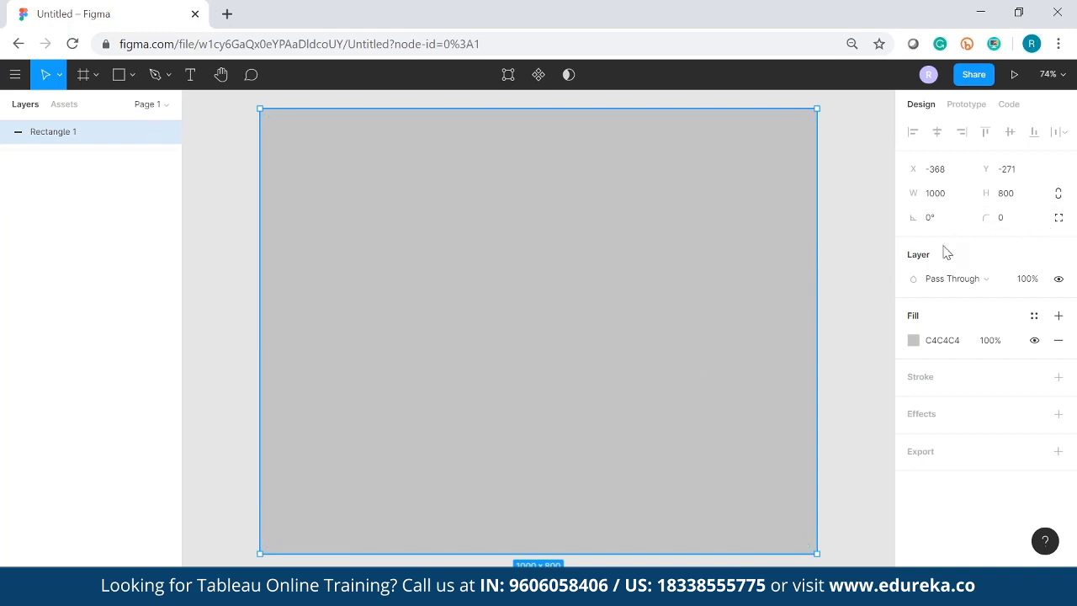
pyautogui.click(1002, 222)
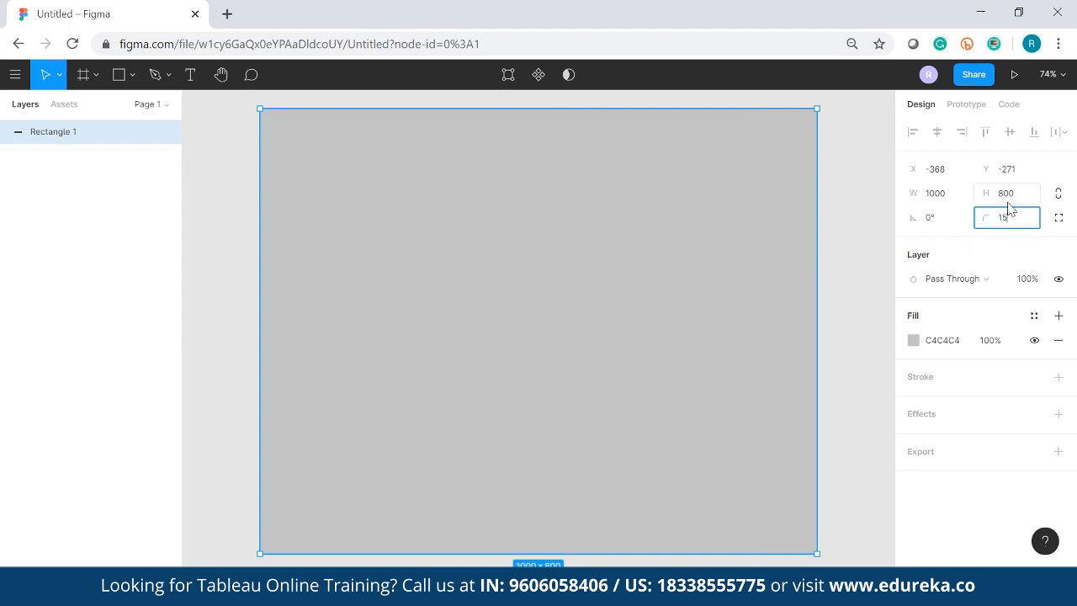
pyautogui.write('15')
pyautogui.press('Return')
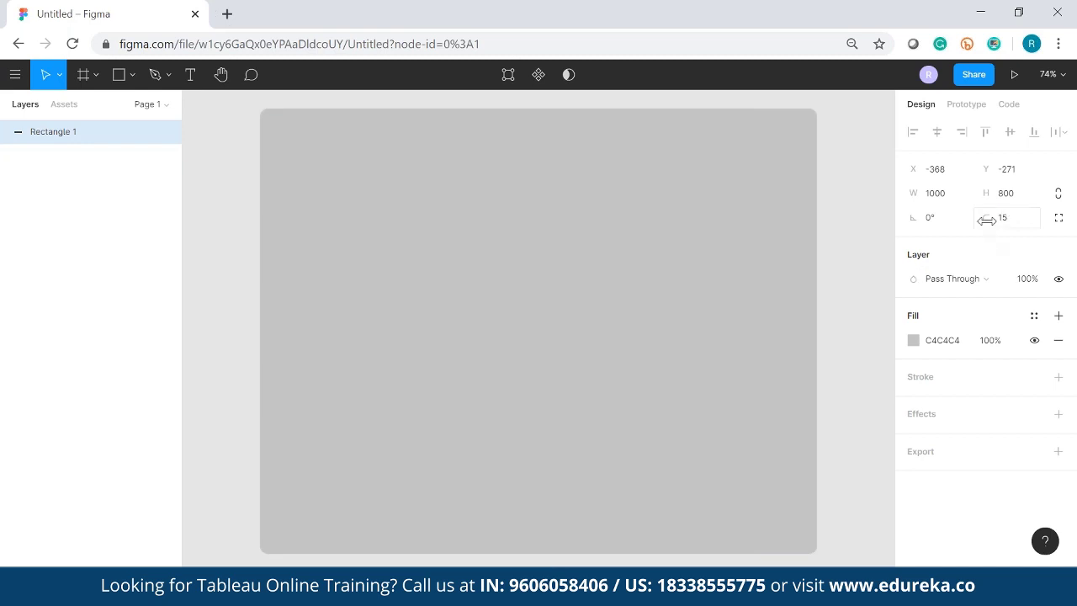
pyautogui.click(841, 267)
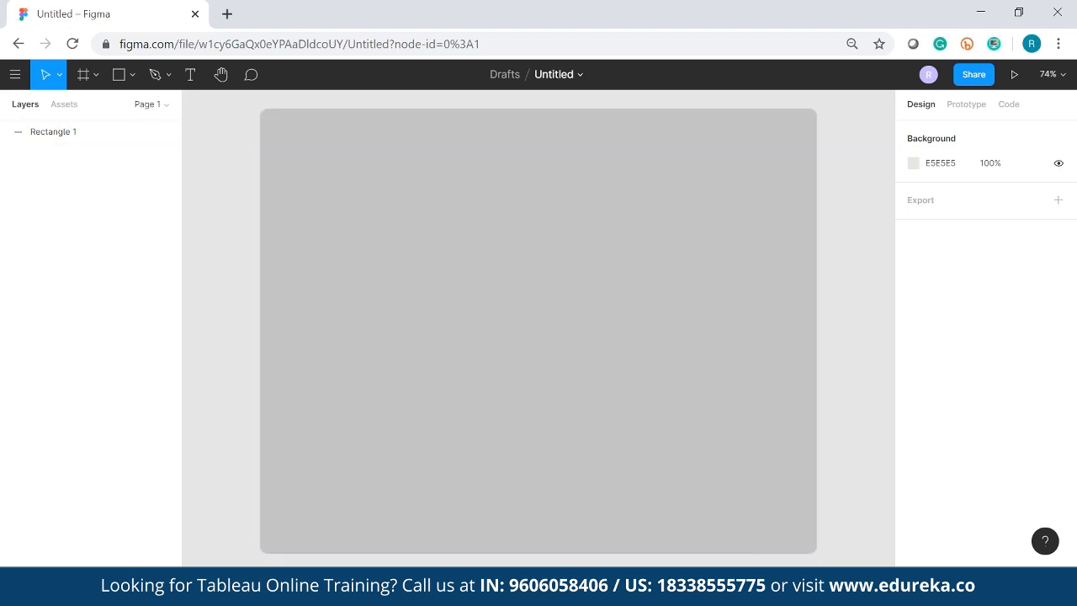
pyautogui.click(644, 368)
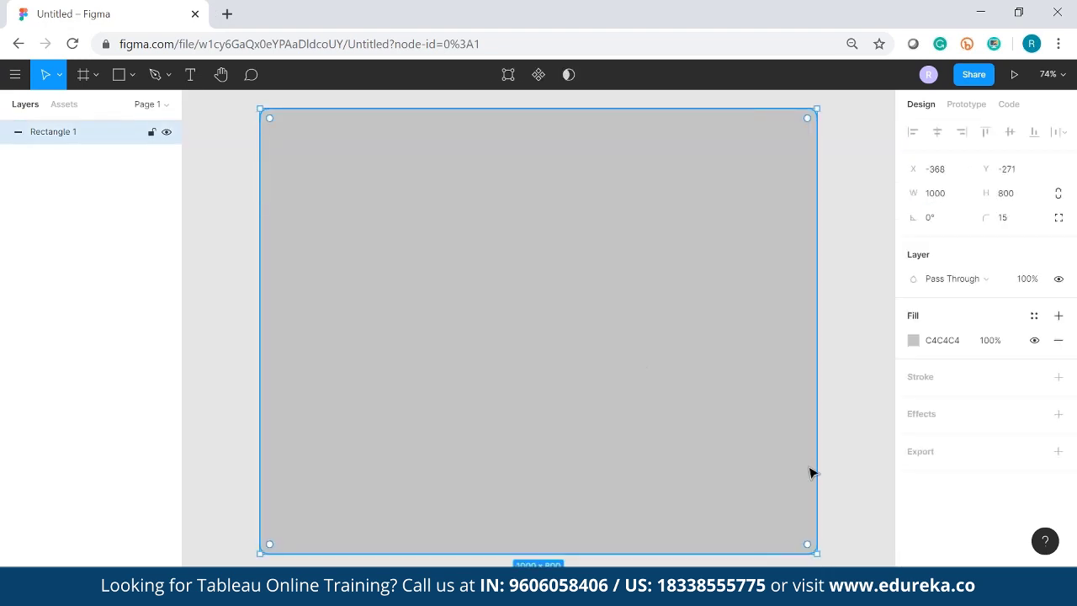
# - Change the fill of the 1000 × 800 rectangle to white, FFFFFF
pyautogui.click(946, 343)
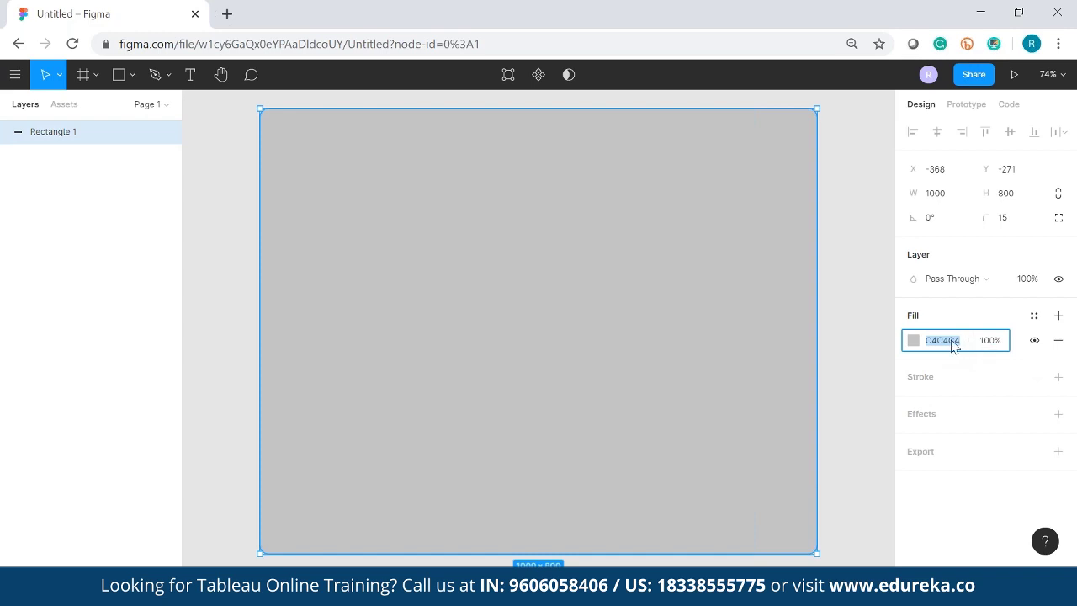
pyautogui.click(914, 341)
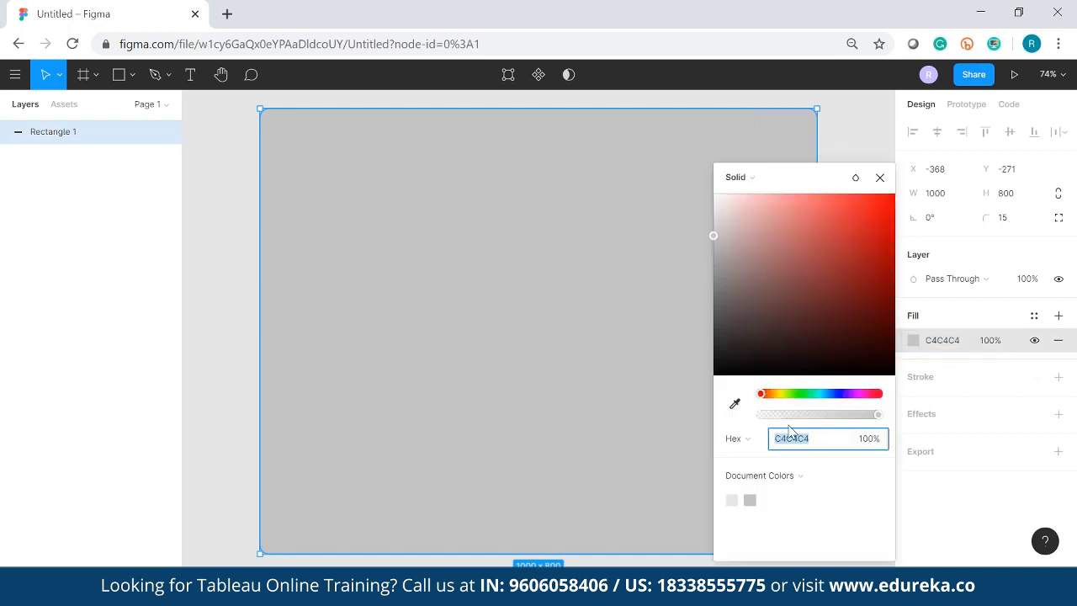
pyautogui.moveTo(814, 443); pyautogui.dragTo(774, 439)
pyautogui.write('ffffffff')
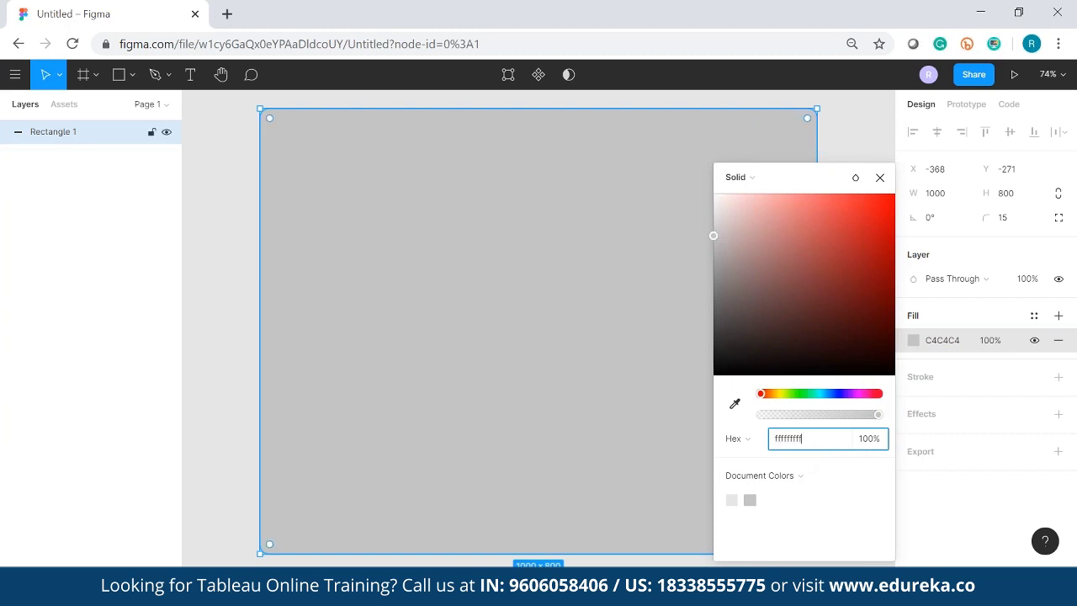
pyautogui.press('Return')
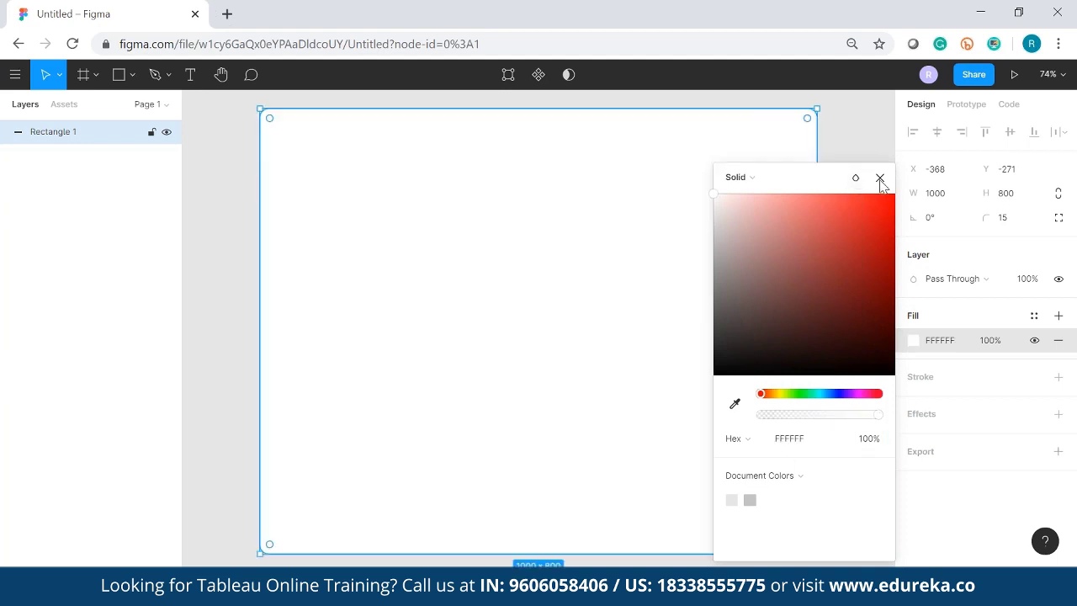
pyautogui.click(880, 177)
pyautogui.click(846, 319)
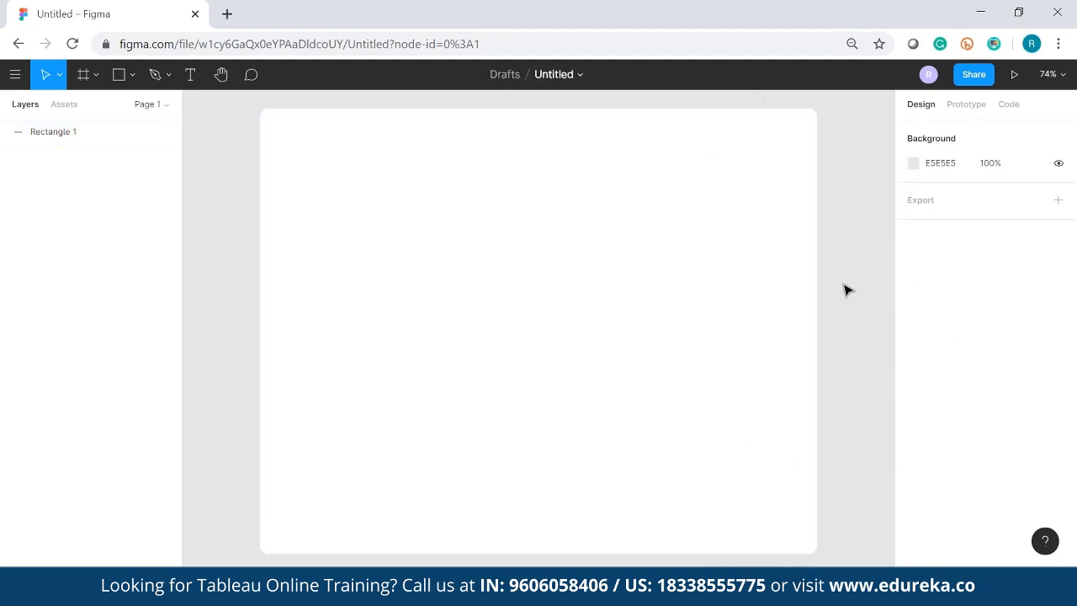
# - Add a drop shadow to the large white rectangle and set its blur to 5
pyautogui.click(728, 307)
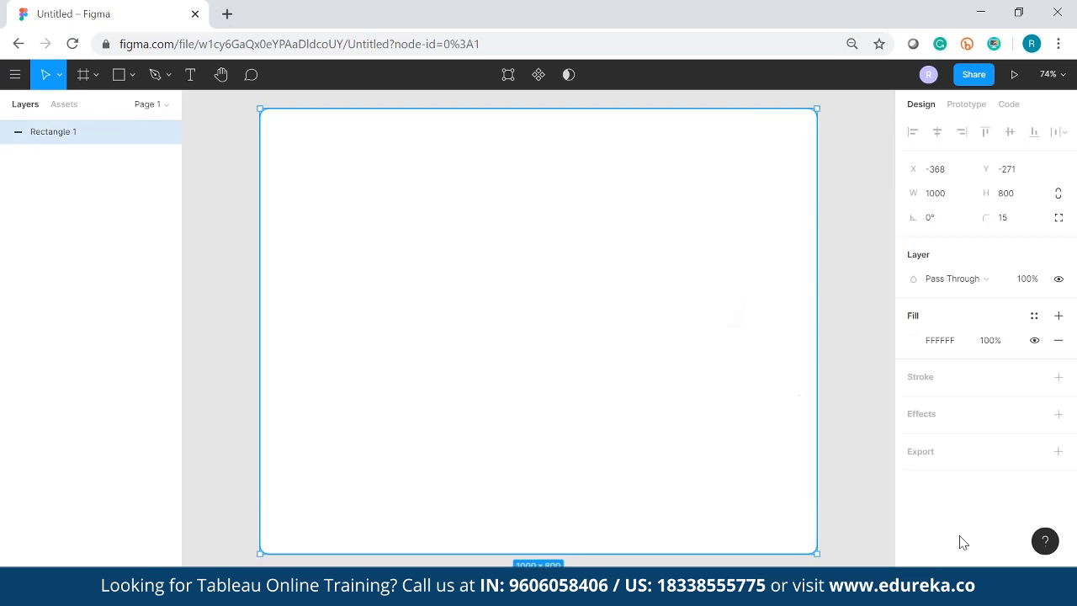
pyautogui.click(1058, 415)
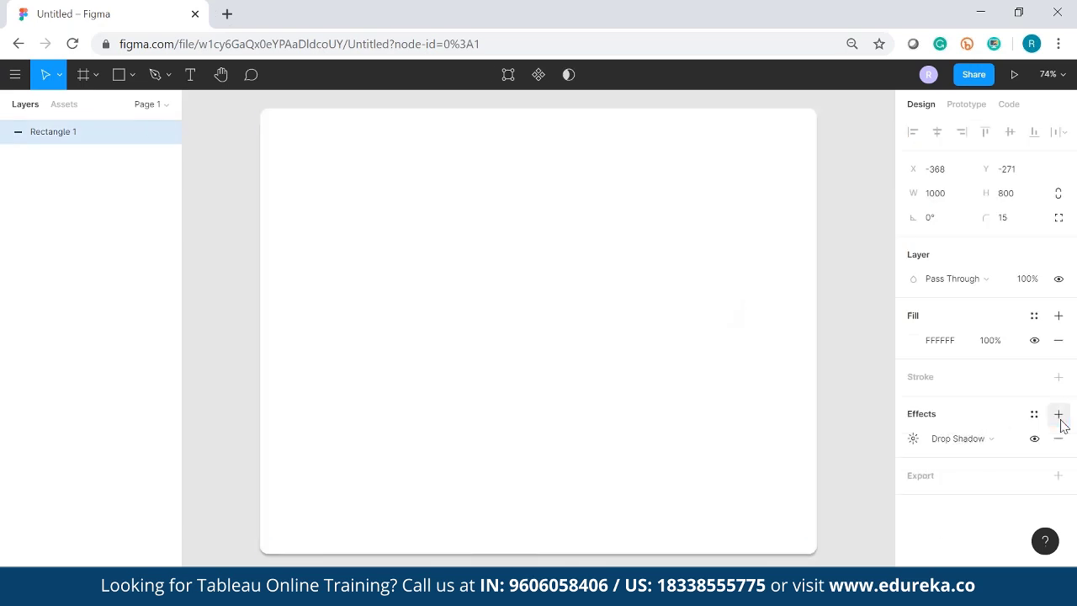
pyautogui.click(951, 438)
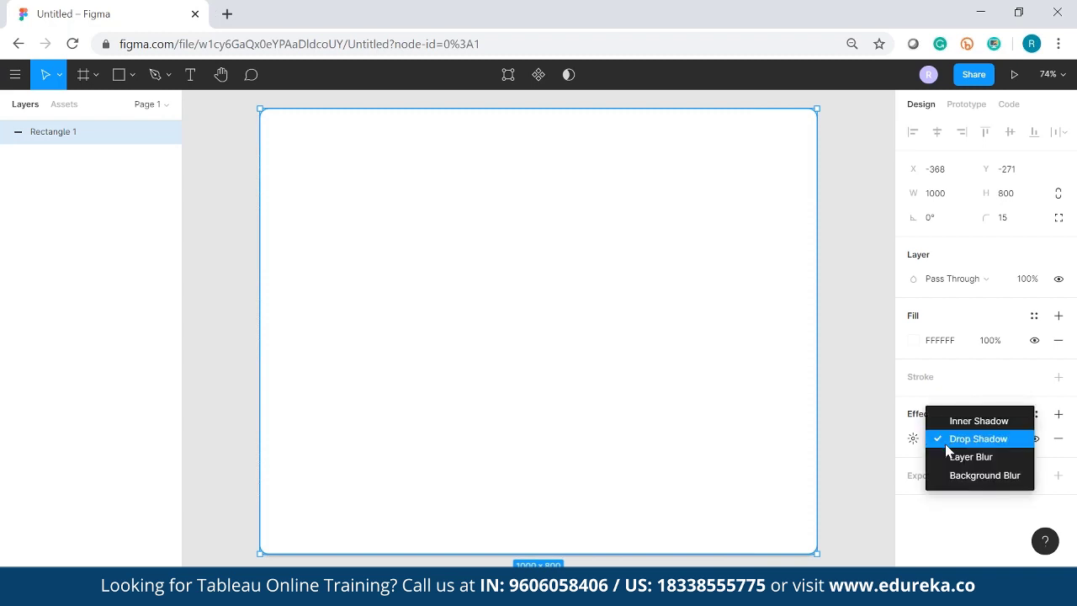
pyautogui.click(914, 446)
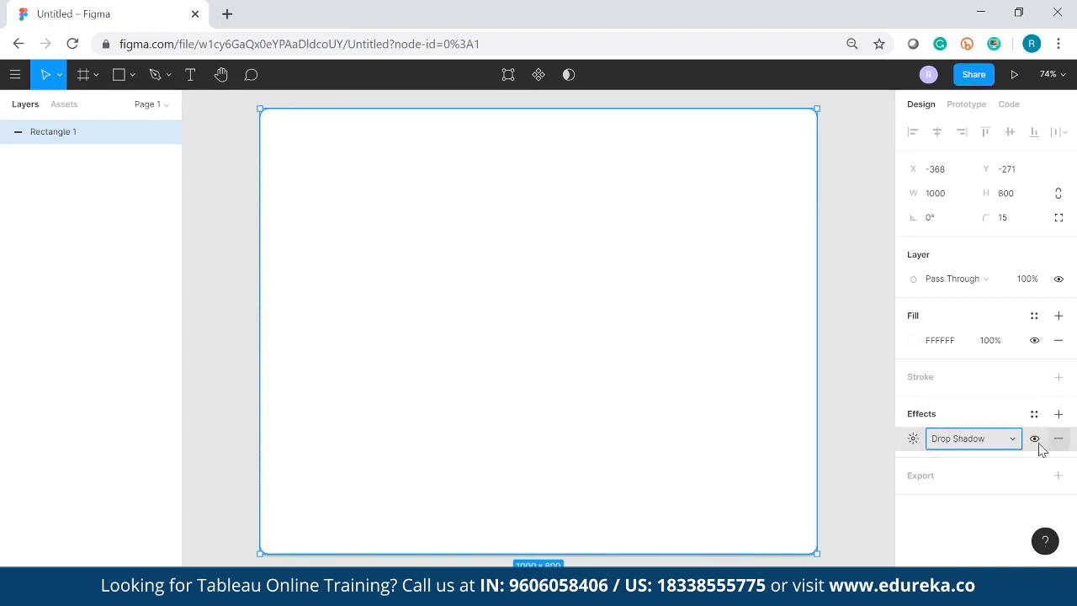
pyautogui.click(1012, 442)
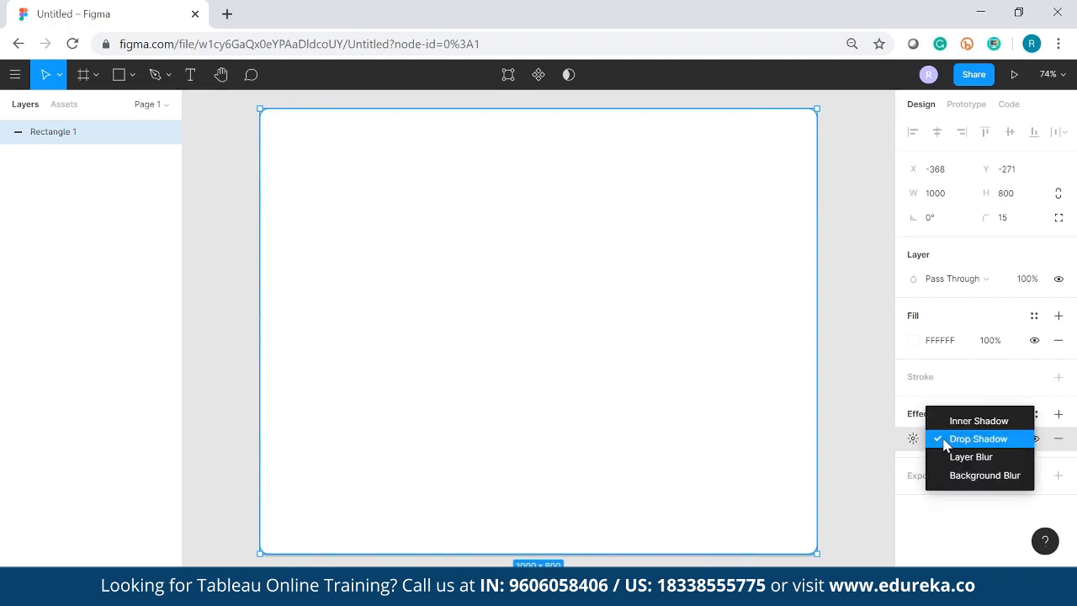
pyautogui.click(946, 444)
pyautogui.click(949, 443)
pyautogui.click(910, 439)
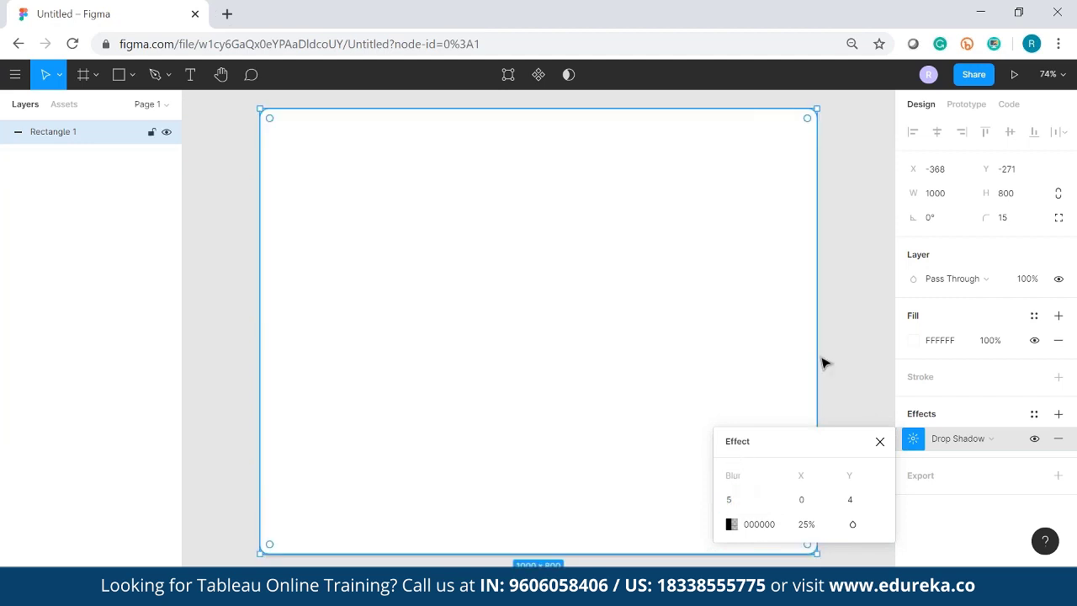
pyautogui.click(849, 345)
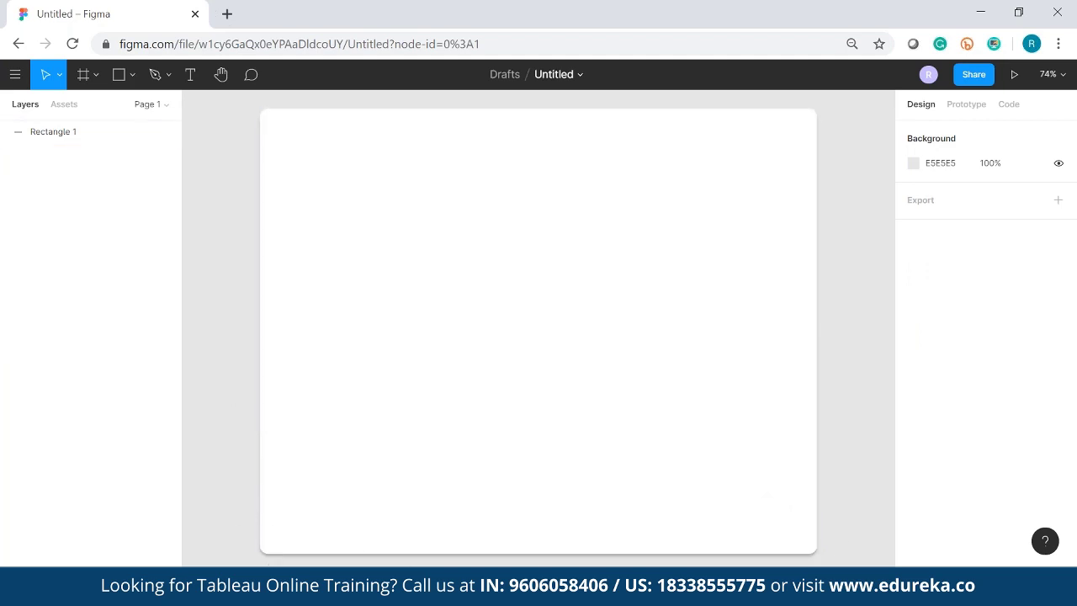
pyautogui.click(613, 317)
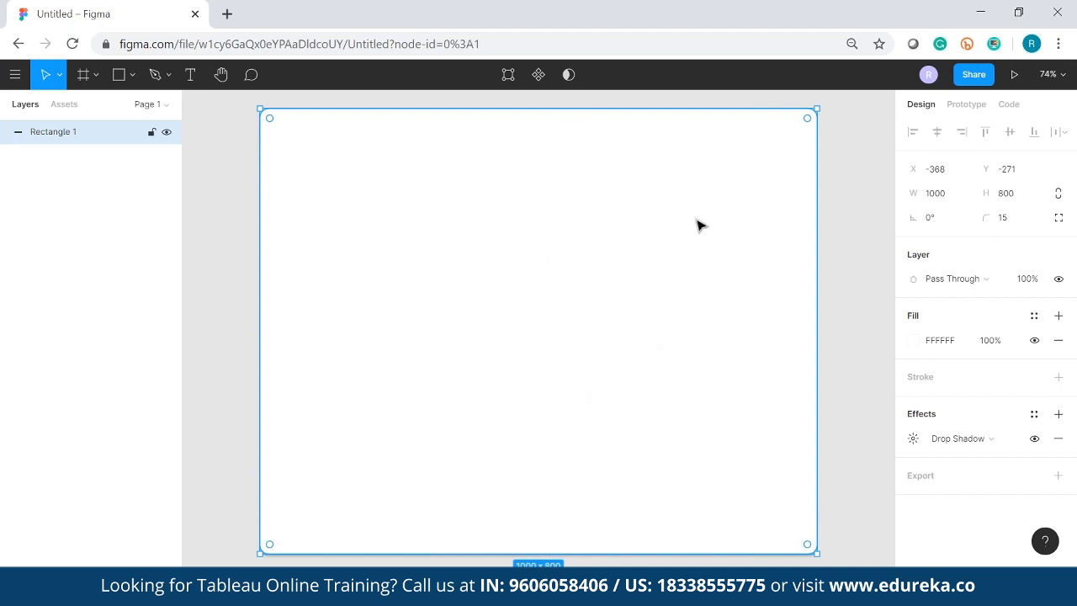
pyautogui.click(852, 346)
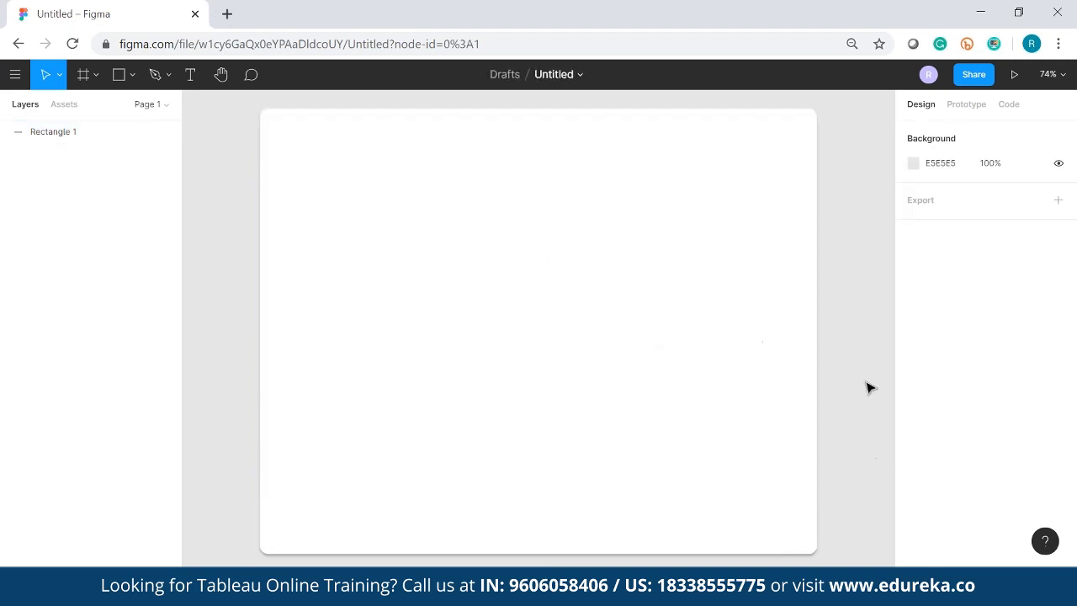
pyautogui.click(635, 271)
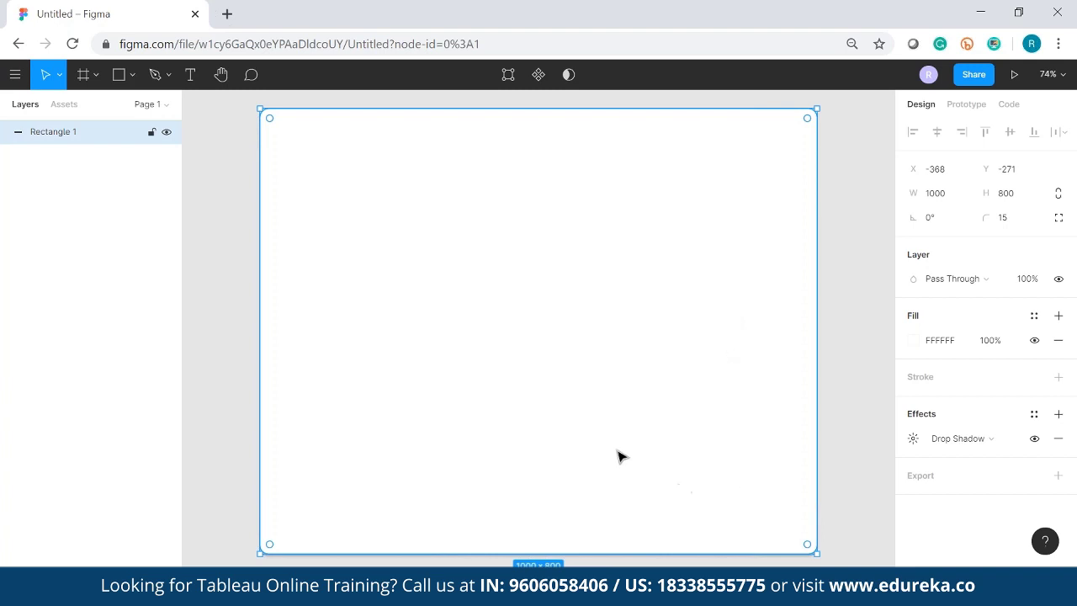
# - Switch to Paint and mark the large lower box and the header strip of the layout sketch with freehand pencil strokes
pyautogui.hotkey('alt', 'Tab')
pyautogui.hotkey('alt', 'Tab')
pyautogui.hotkey('alt', 'Tab')
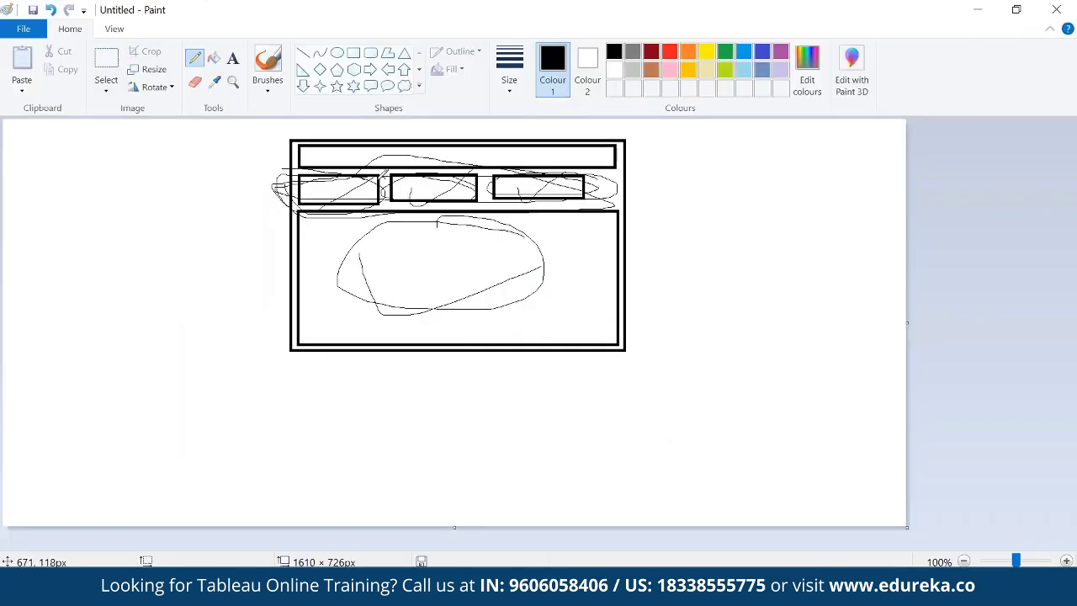
pyautogui.moveTo(379, 187)
pyautogui.mouseDown()
pyautogui.moveTo(335, 179)
pyautogui.moveTo(596, 179)
pyautogui.moveTo(565, 200)
pyautogui.moveTo(611, 220)
pyautogui.moveTo(303, 223)
pyautogui.moveTo(337, 320)
pyautogui.mouseUp()
pyautogui.moveTo(588, 334); pyautogui.dragTo(584, 218)
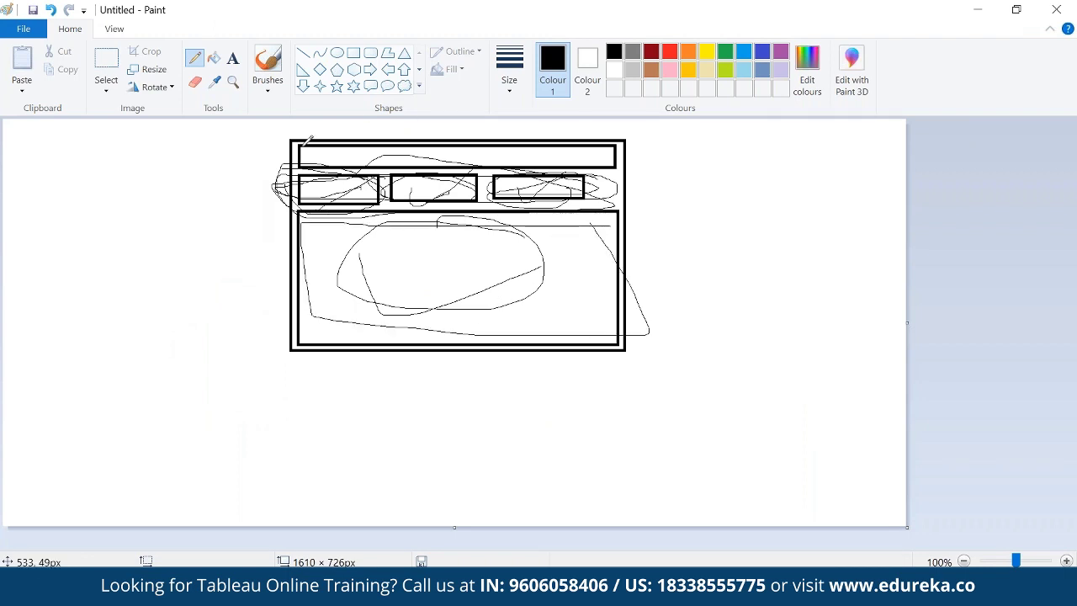
pyautogui.moveTo(301, 148)
pyautogui.mouseDown()
pyautogui.moveTo(396, 160)
pyautogui.moveTo(612, 152)
pyautogui.moveTo(566, 132)
pyautogui.mouseUp()
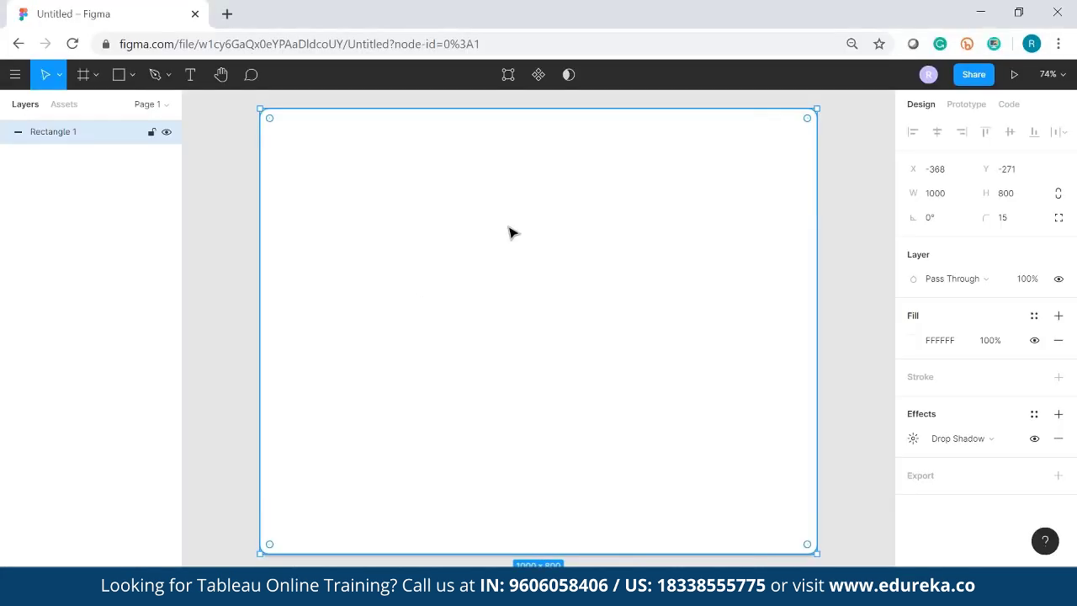
# - In Figma, draw a rectangle about 231 × 84 near the upper-left corner of the large white rectangle
pyautogui.click(132, 75)
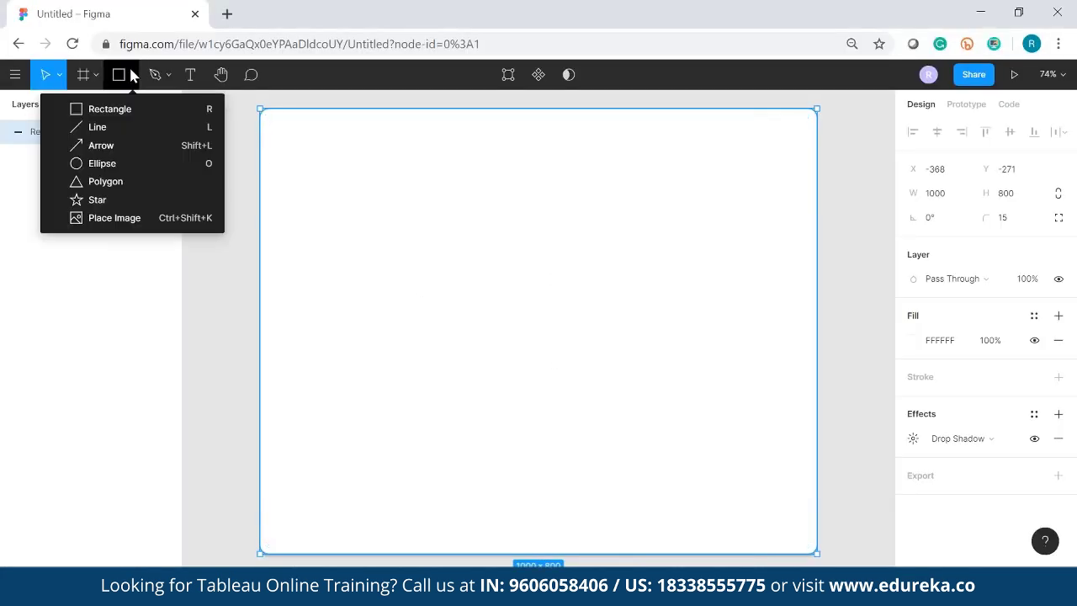
pyautogui.click(110, 110)
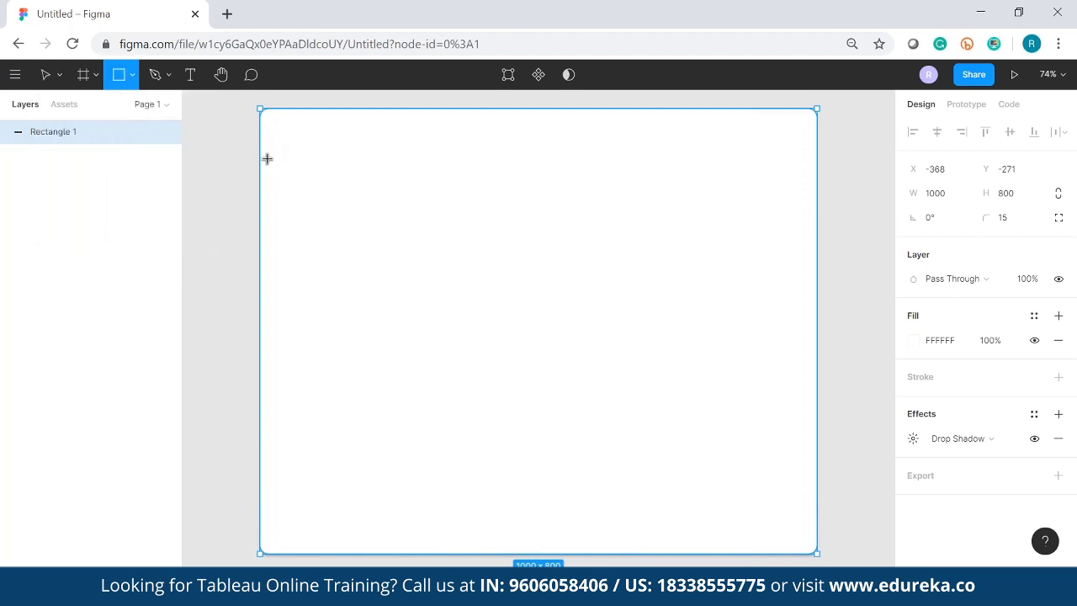
pyautogui.moveTo(267, 158)
pyautogui.mouseDown()
pyautogui.moveTo(302, 204)
pyautogui.moveTo(454, 210)
pyautogui.moveTo(396, 207)
pyautogui.mouseUp()
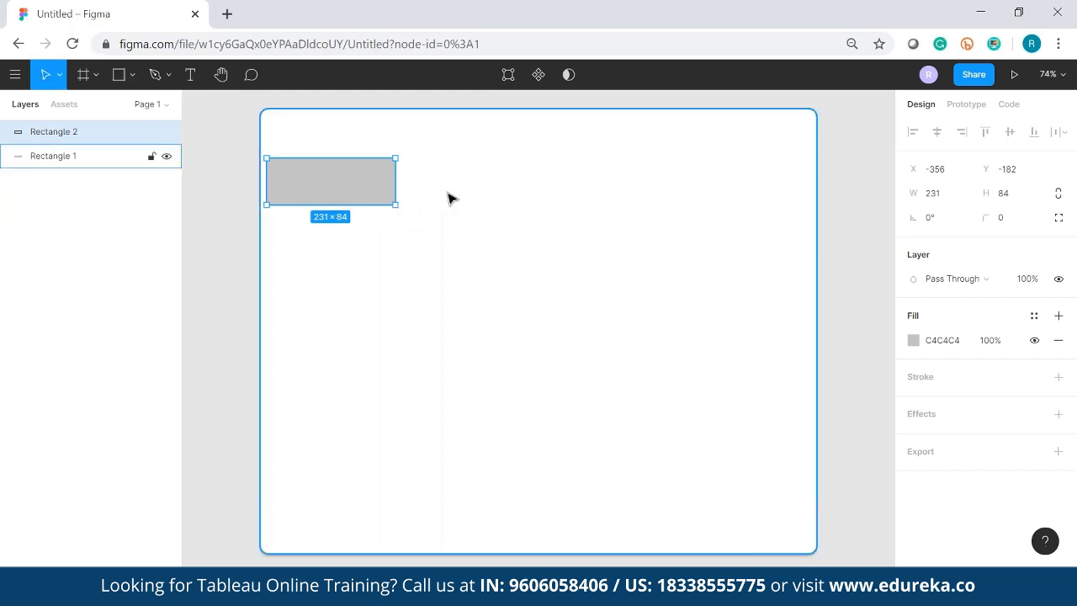
# - Make two copies of the small grey rectangle and place them in the same row, one in the middle and one near the right edge
pyautogui.hotkey('ctrl', 'c')
pyautogui.hotkey('ctrl', 'v')
pyautogui.moveTo(370, 189); pyautogui.dragTo(570, 195)
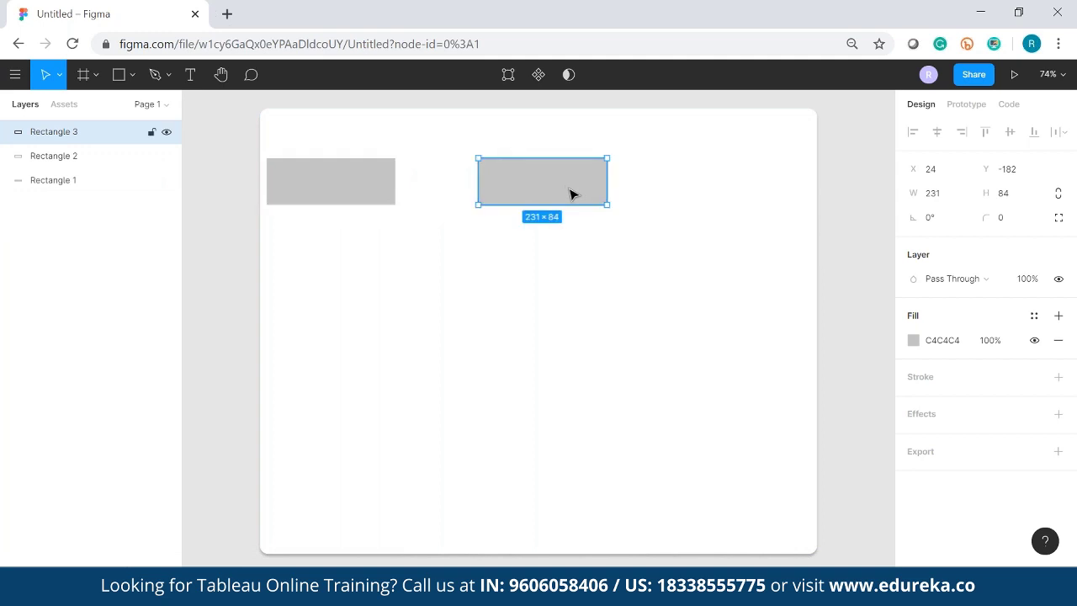
pyautogui.hotkey('ctrl', 'v')
pyautogui.moveTo(373, 190); pyautogui.dragTo(716, 180)
# - Even out the row's spacing by moving the left small rectangle to X -340 and the middle one to X 16
pyautogui.moveTo(566, 190); pyautogui.dragTo(561, 190)
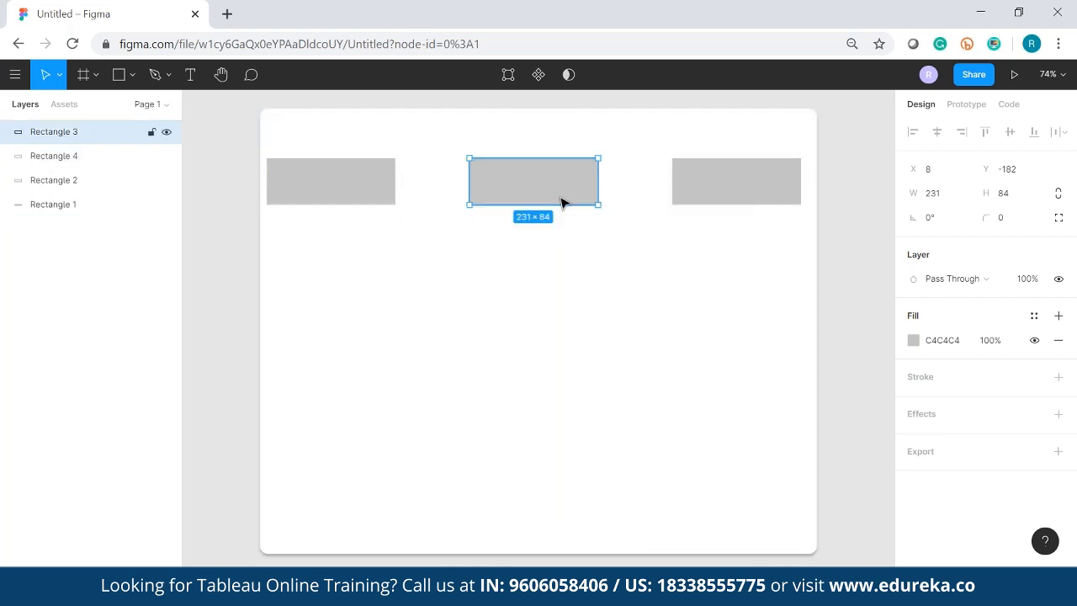
pyautogui.click(845, 306)
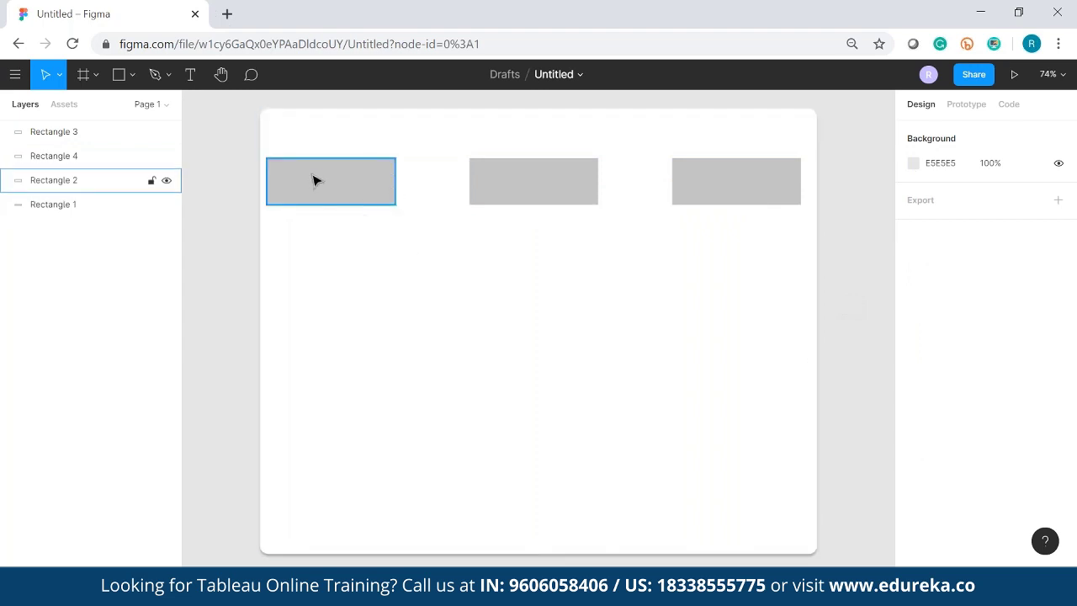
pyautogui.moveTo(314, 181); pyautogui.dragTo(324, 181)
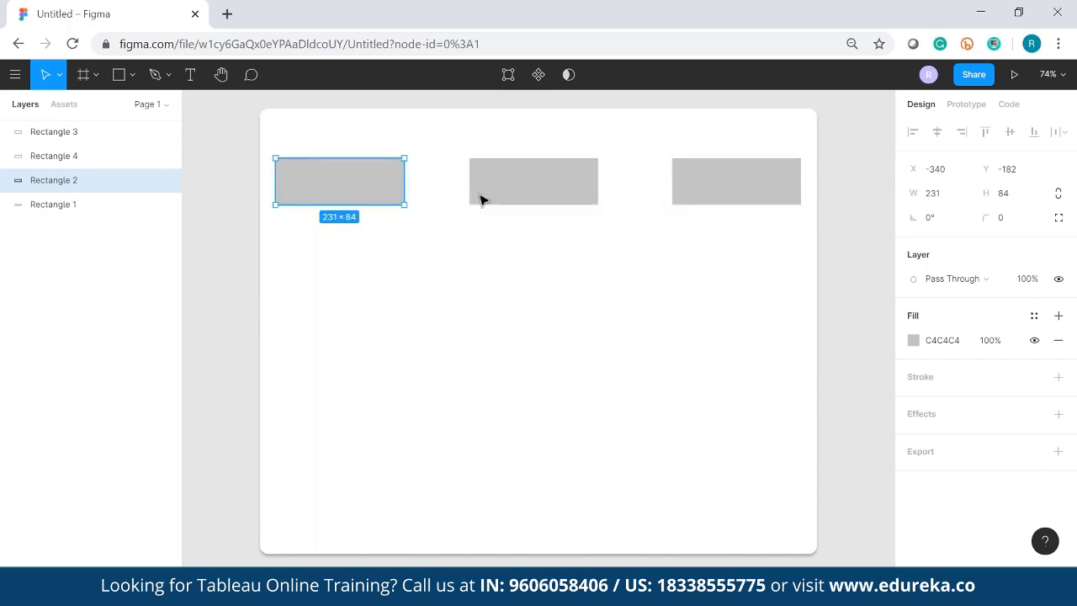
pyautogui.moveTo(503, 188); pyautogui.dragTo(507, 189)
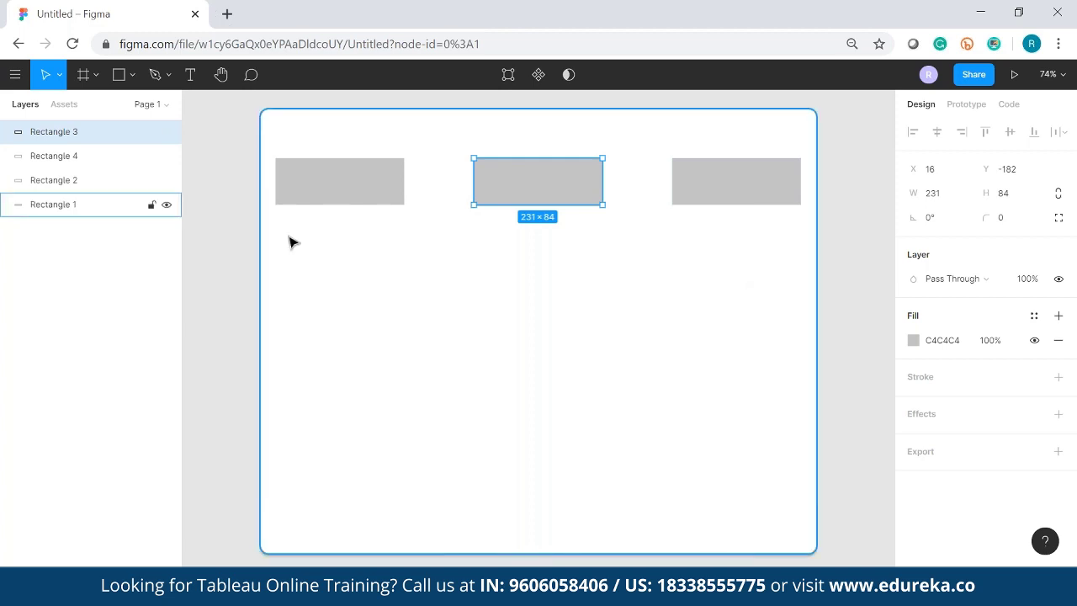
# - Move all three small rectangles down to Y -152, keeping them aligned in one row
pyautogui.moveTo(344, 181); pyautogui.dragTo(344, 200)
pyautogui.moveTo(538, 188); pyautogui.dragTo(534, 199)
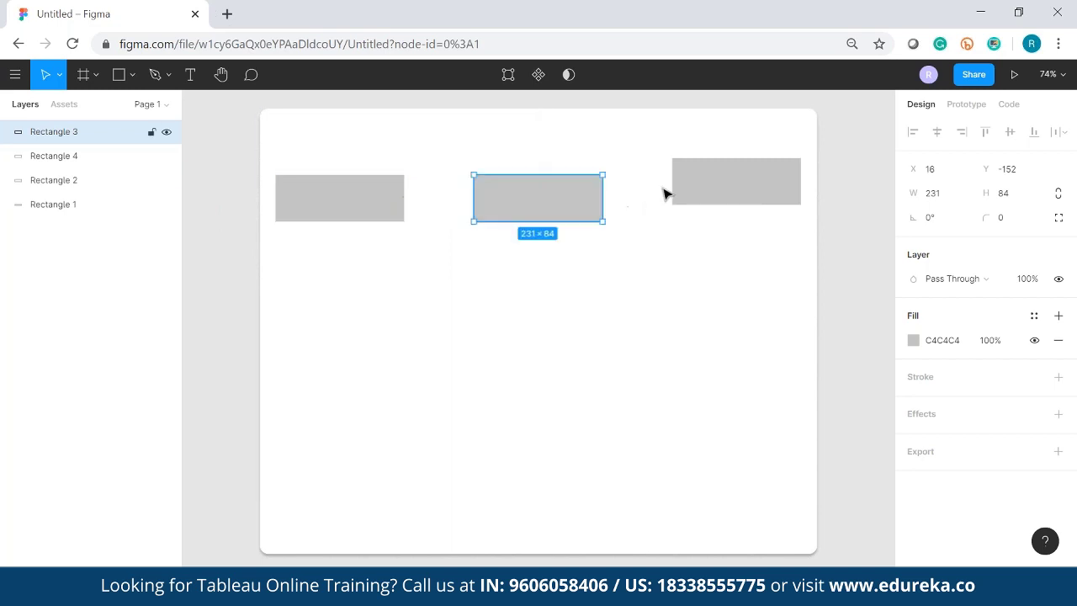
pyautogui.moveTo(695, 189); pyautogui.dragTo(697, 205)
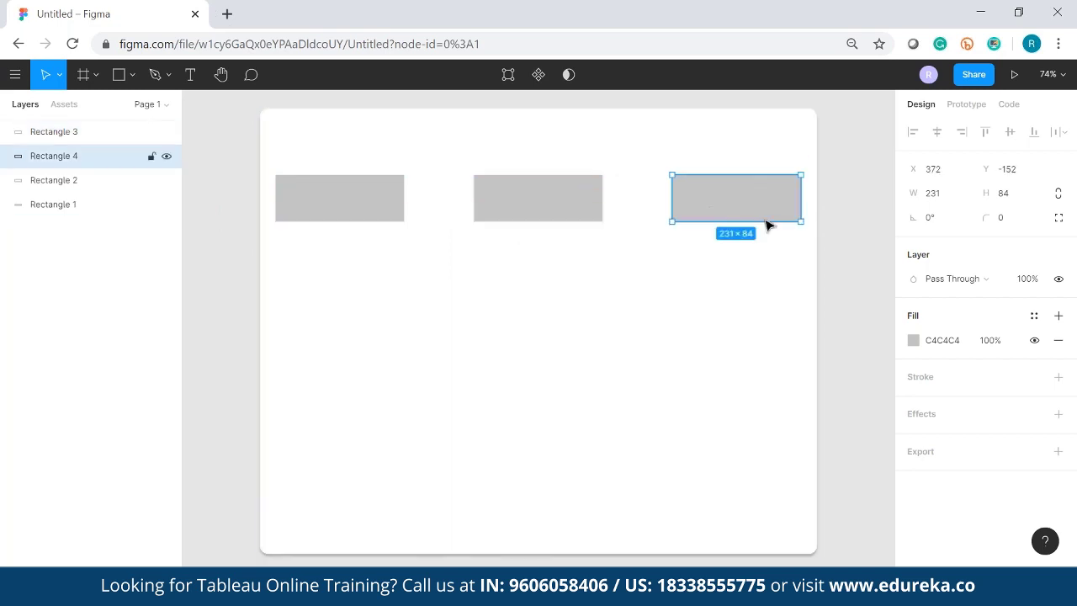
pyautogui.click(859, 299)
# - Give the left small rectangle a white FFFFFF fill and a corner radius of 5
pyautogui.click(308, 206)
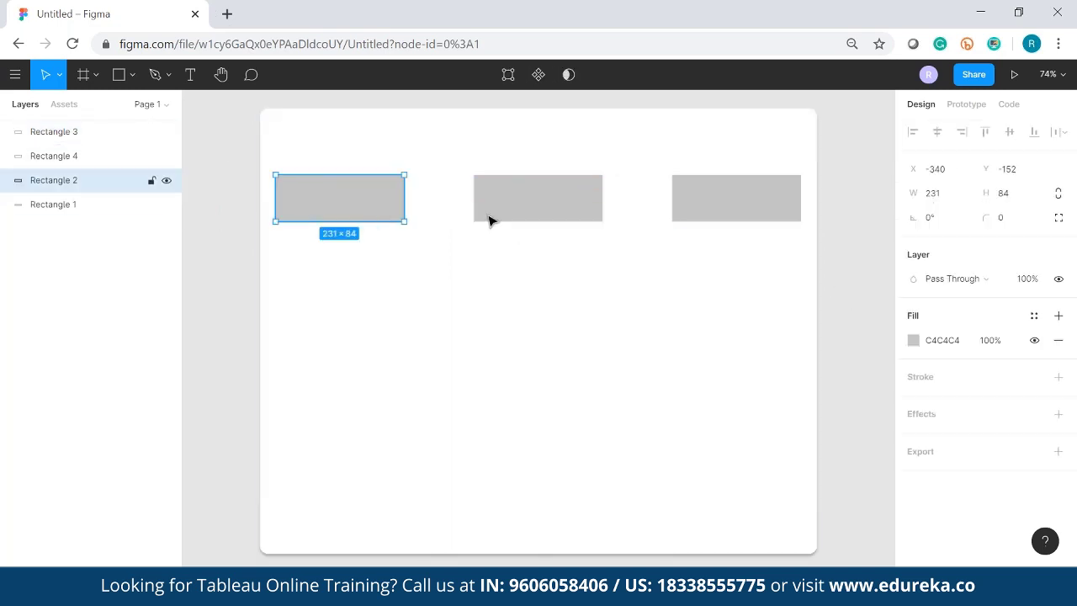
pyautogui.click(916, 339)
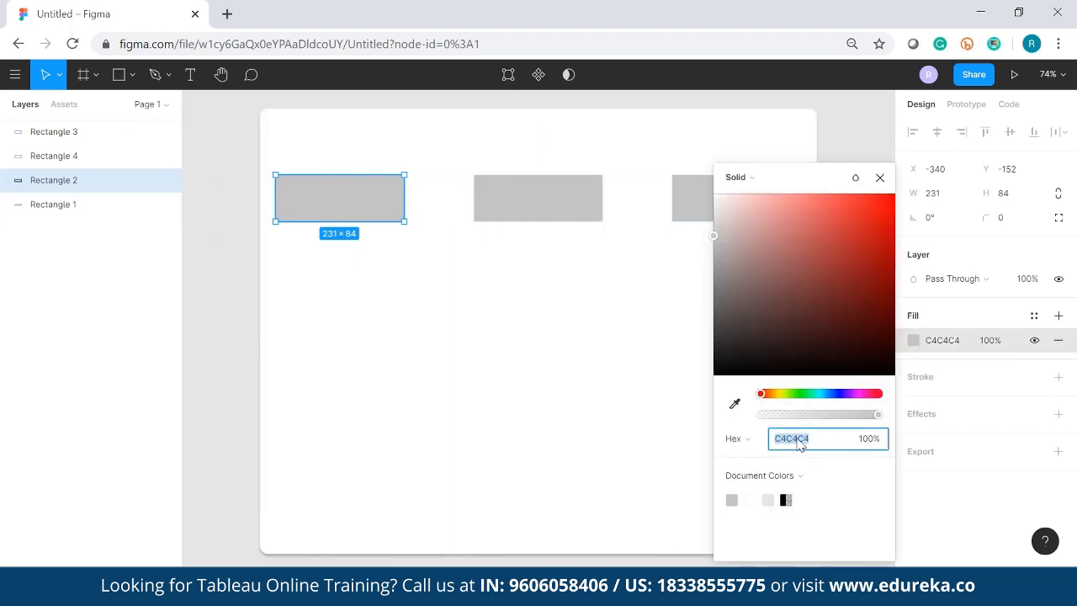
pyautogui.write('ffffff')
pyautogui.press('Return')
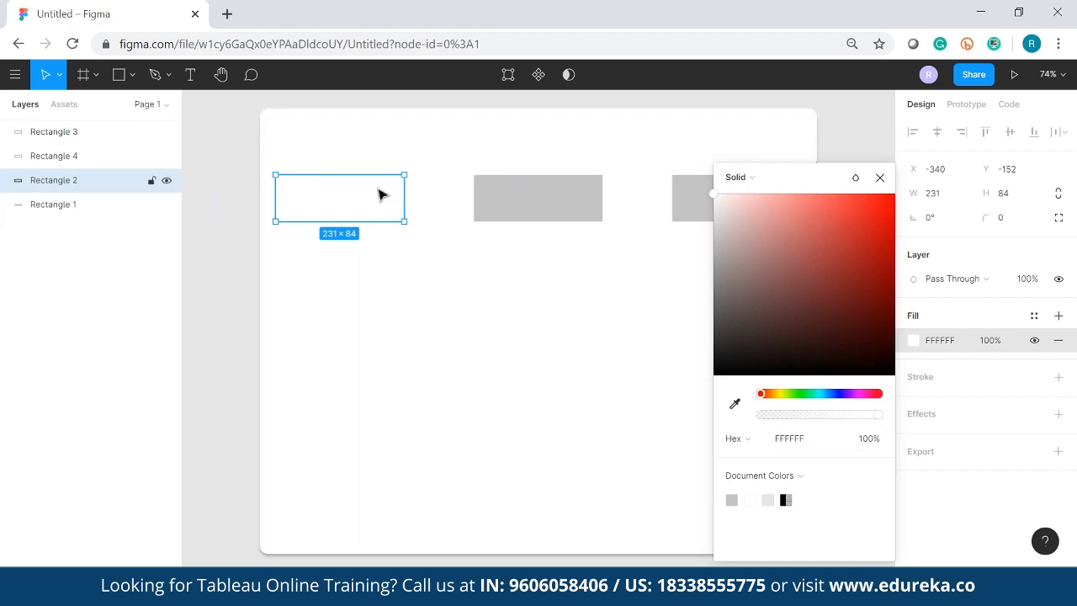
pyautogui.click(1003, 218)
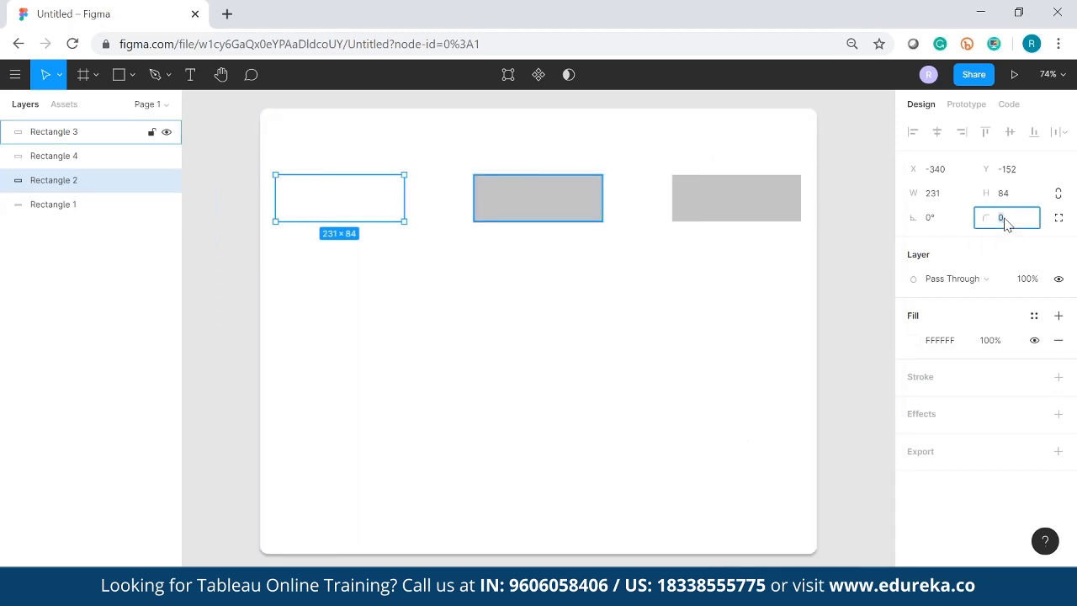
pyautogui.write('5')
pyautogui.press('Return')
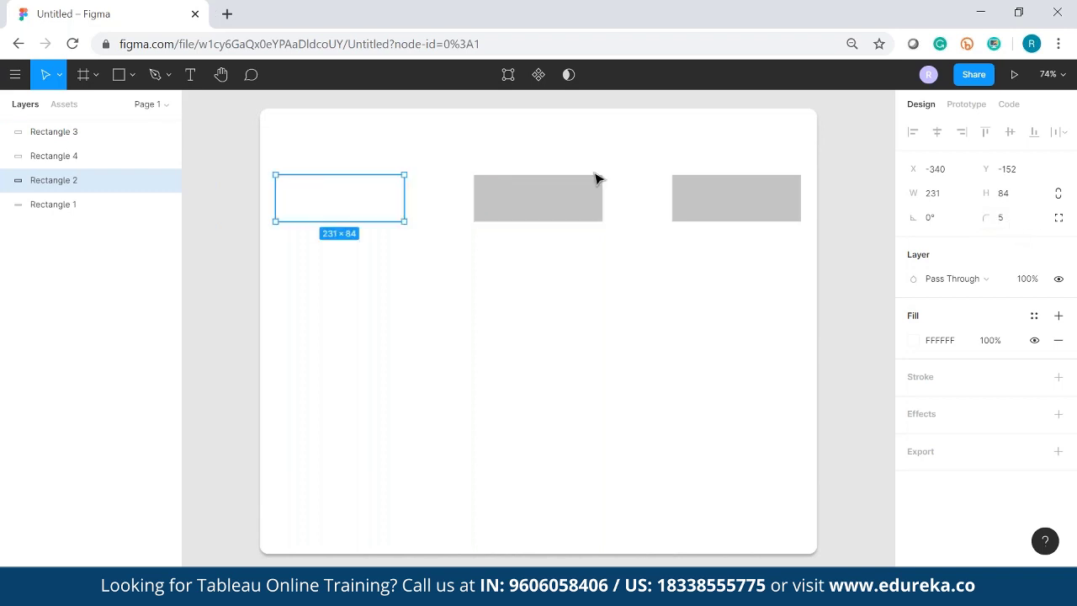
# - Add a drop shadow to the left small white rectangle with the default shadow settings
pyautogui.click(1058, 413)
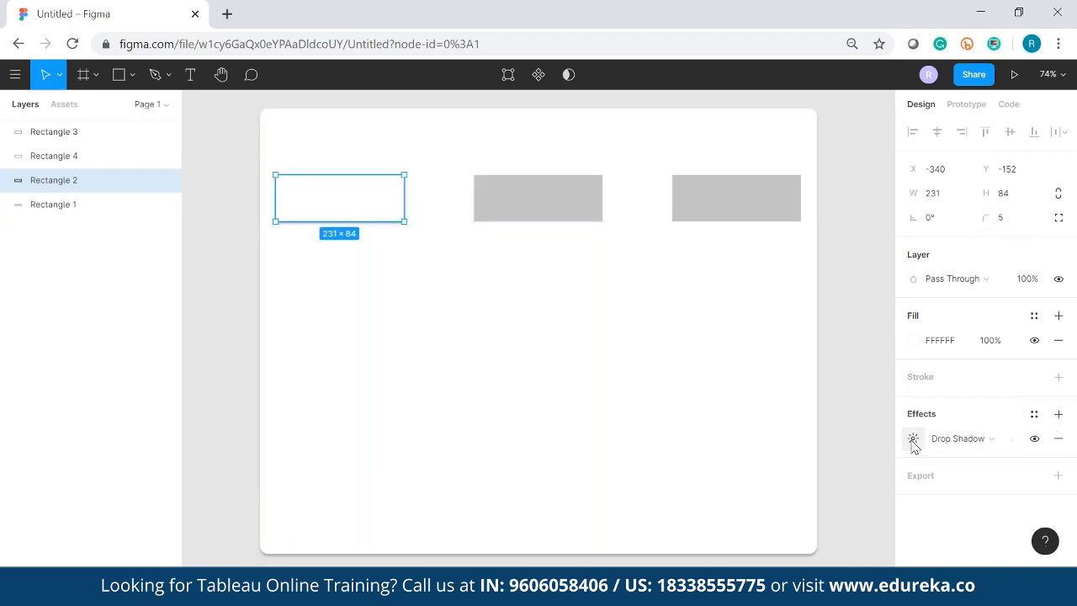
pyautogui.click(912, 438)
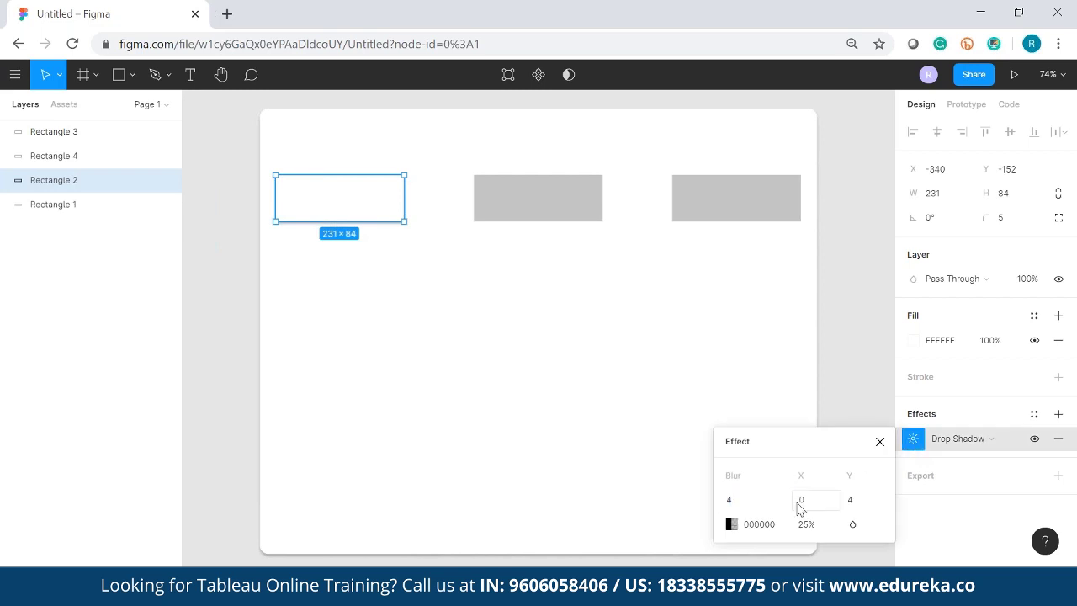
pyautogui.click(533, 339)
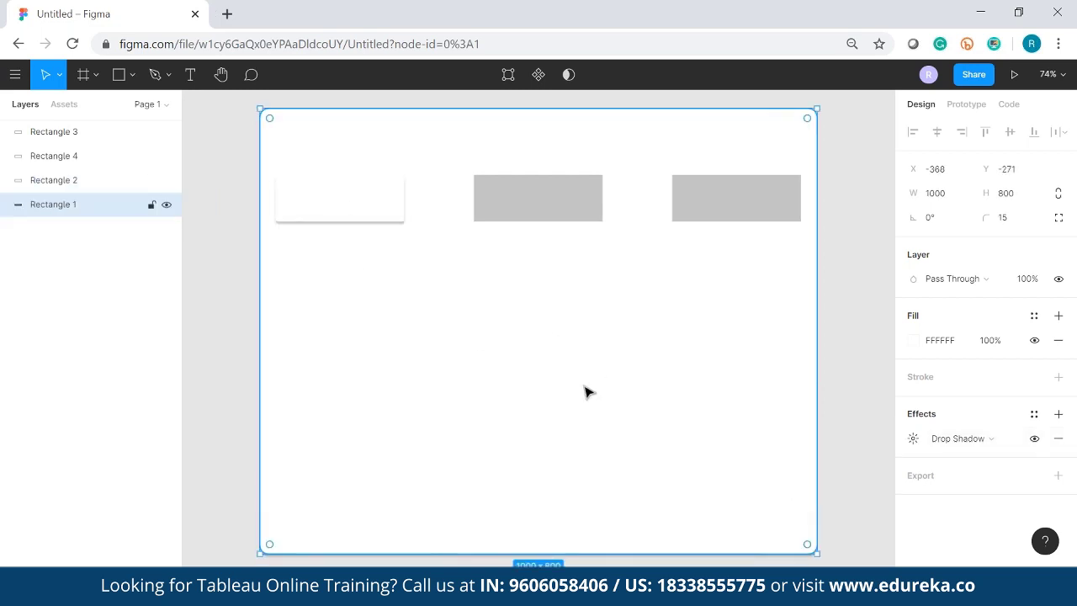
# - Delete the two grey rectangles in the middle and at the right end of the row
pyautogui.click(534, 205)
pyautogui.press('Delete')
pyautogui.click(690, 199)
pyautogui.press('Delete')
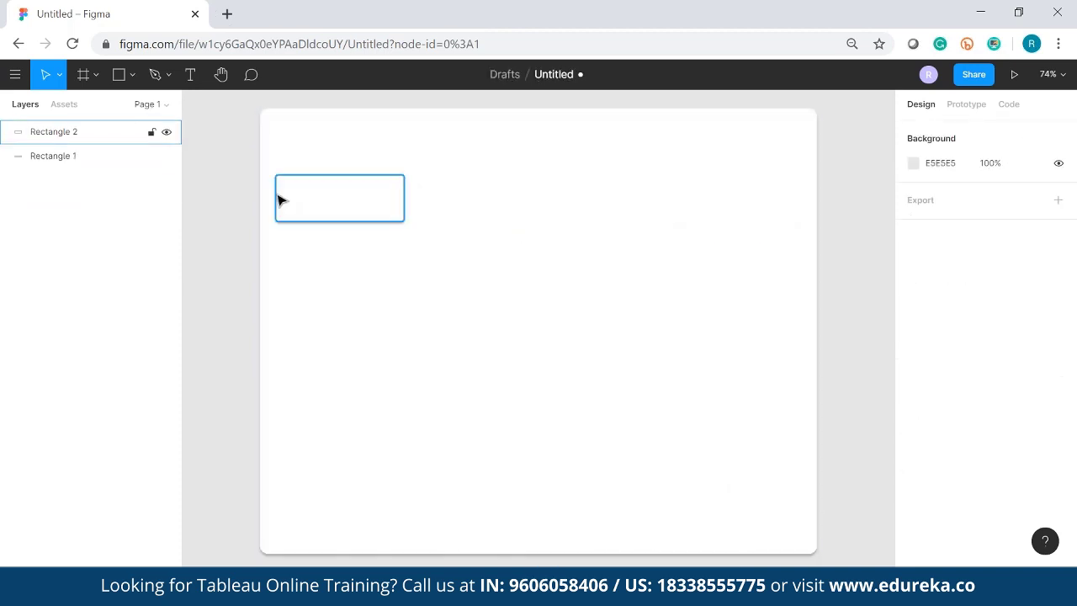
# - Make two copies of the shadowed white card in the same row, at X 16 and X 372 with Y -152
pyautogui.click(318, 200)
pyautogui.hotkey('ctrl', 'v')
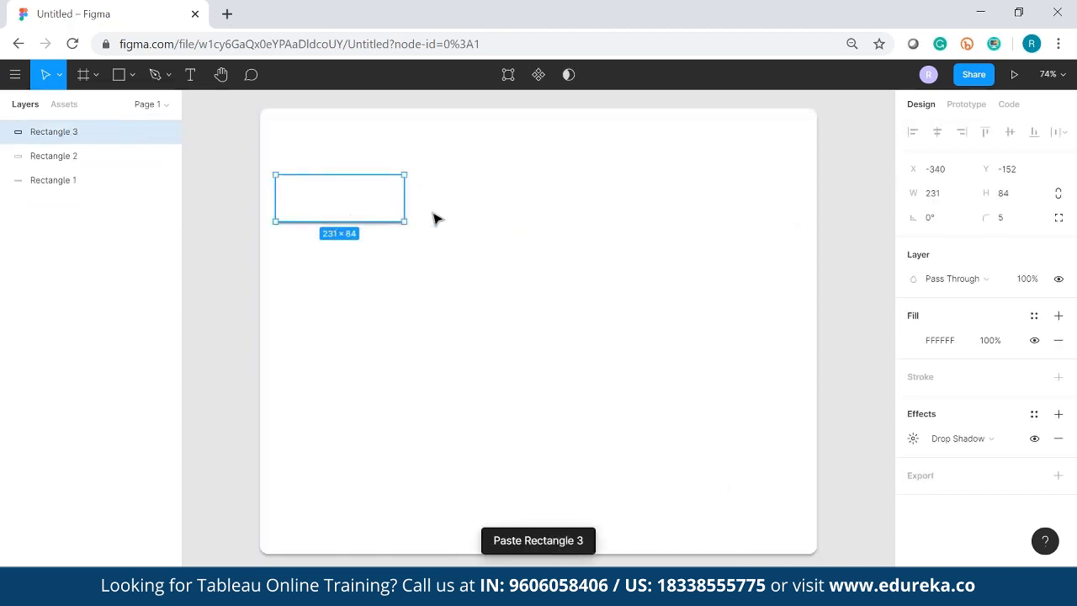
pyautogui.moveTo(336, 215); pyautogui.dragTo(535, 216)
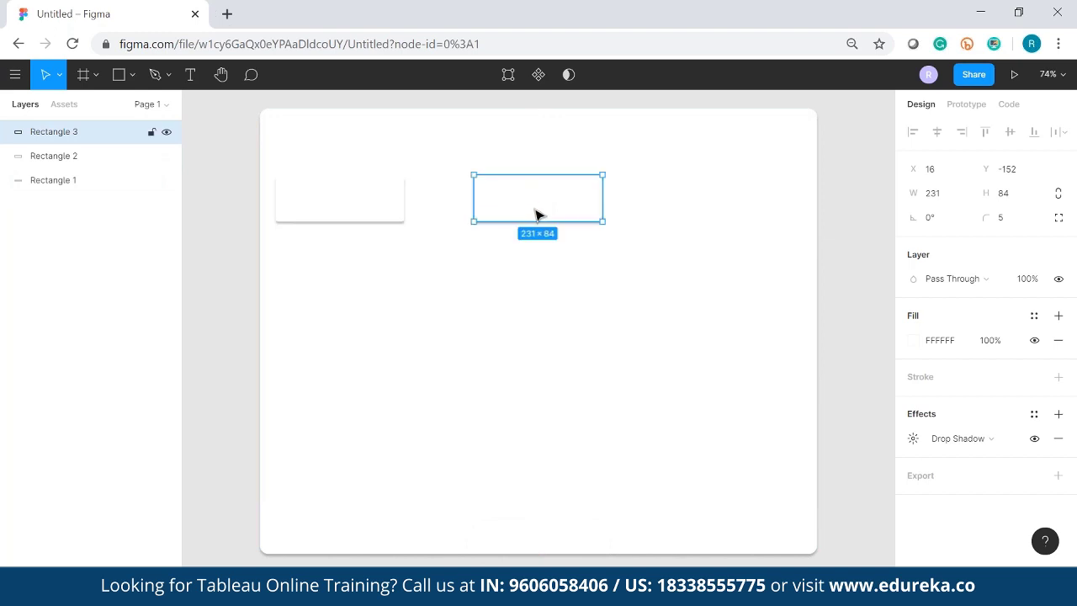
pyautogui.hotkey('ctrl', 'v')
pyautogui.moveTo(318, 200); pyautogui.dragTo(714, 197)
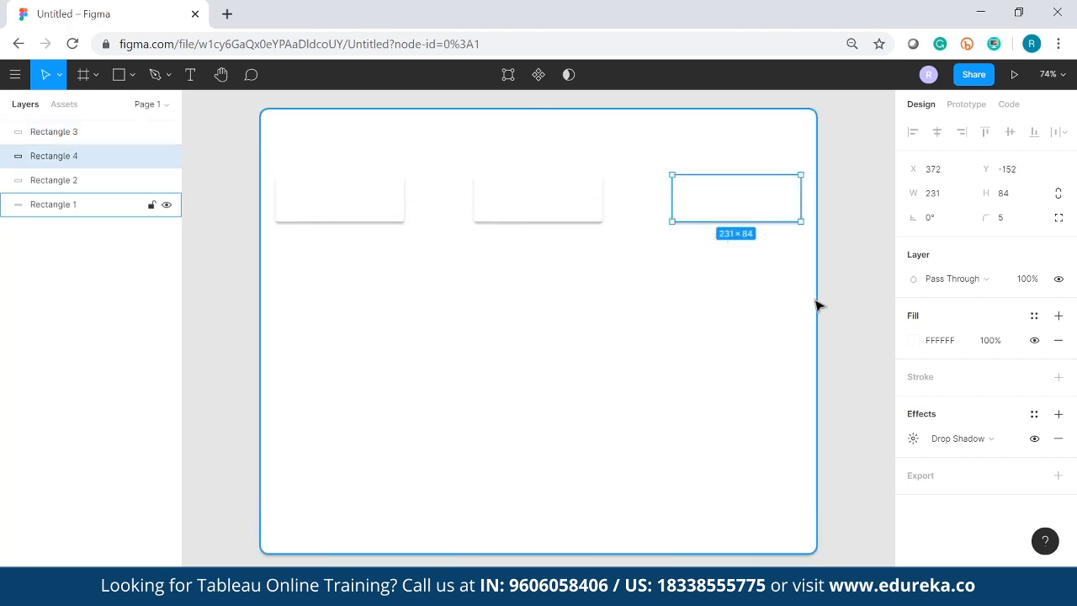
pyautogui.click(859, 311)
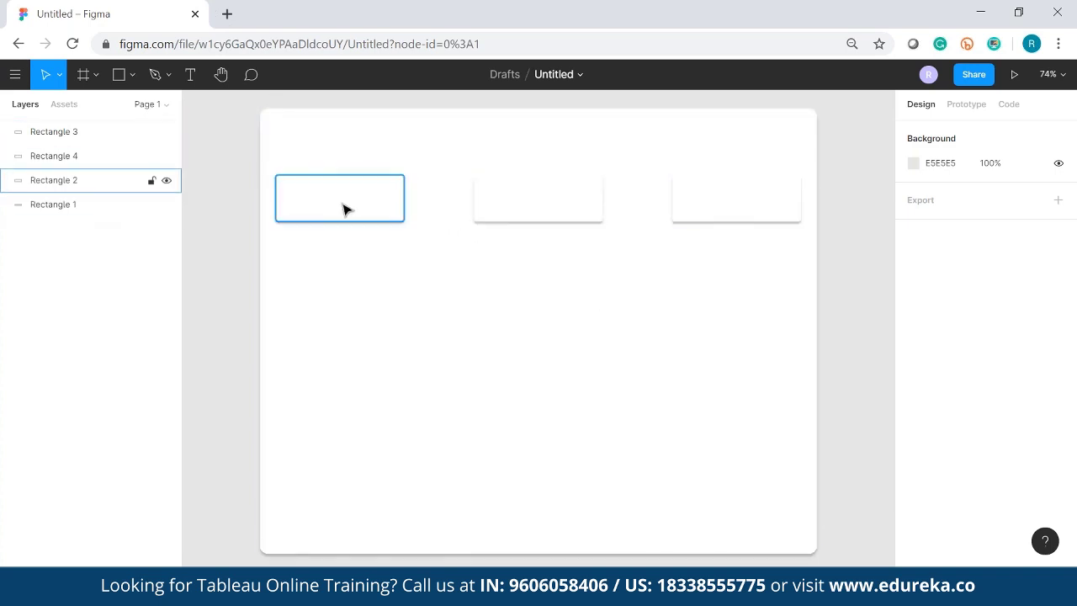
# - Copy the left card to Y -46 below the row and stretch it into a large 943 × 553 content panel
pyautogui.click(344, 210)
pyautogui.hotkey('ctrl', 'c')
pyautogui.hotkey('ctrl', 'v')
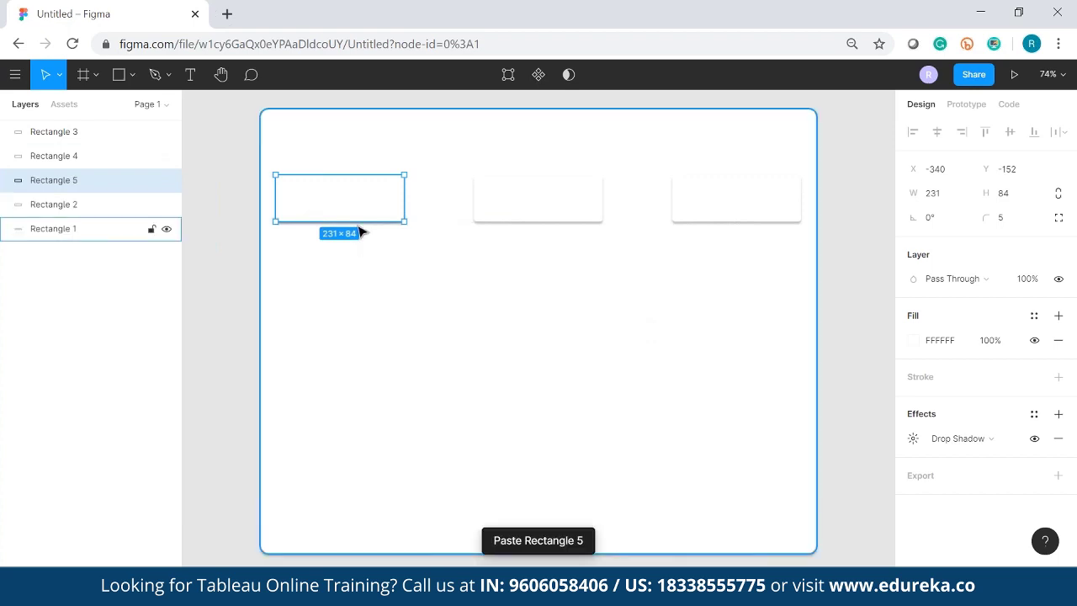
pyautogui.moveTo(349, 199); pyautogui.dragTo(349, 259)
pyautogui.moveTo(438, 259); pyautogui.dragTo(801, 282)
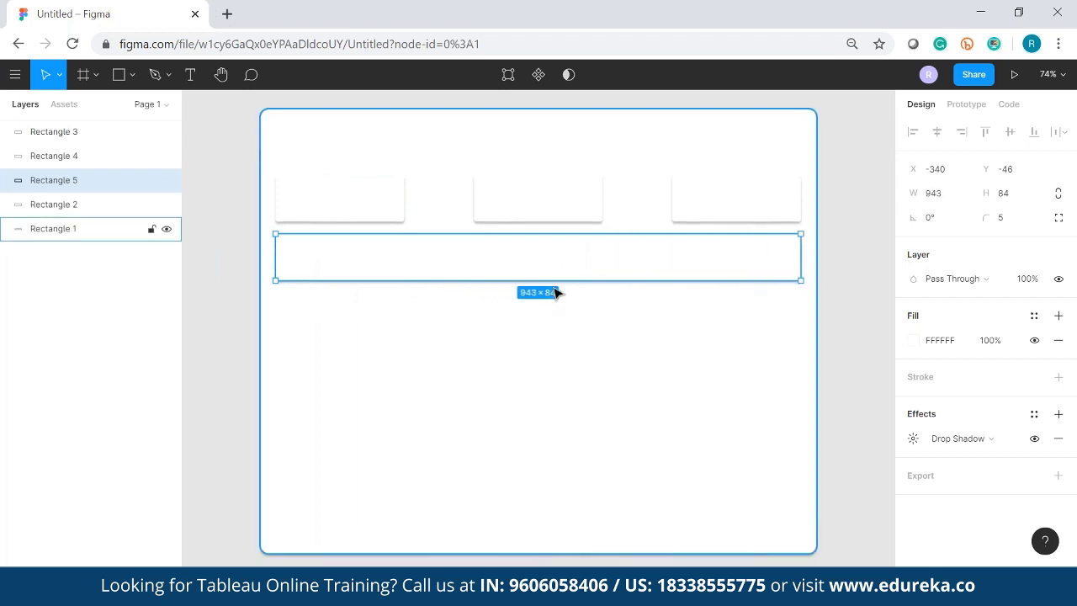
pyautogui.moveTo(555, 281); pyautogui.dragTo(552, 541)
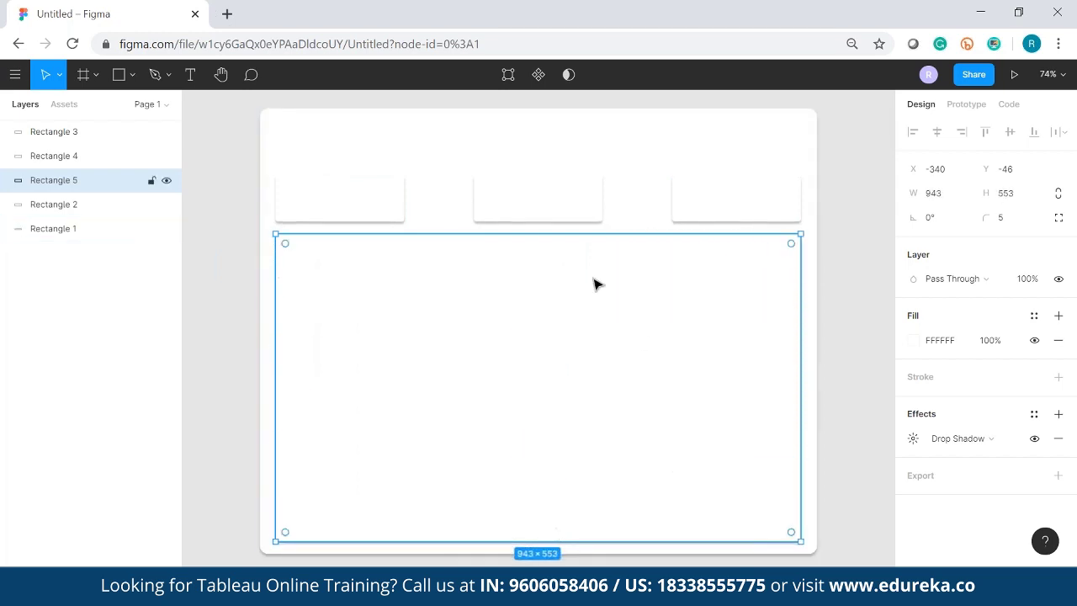
pyautogui.click(848, 411)
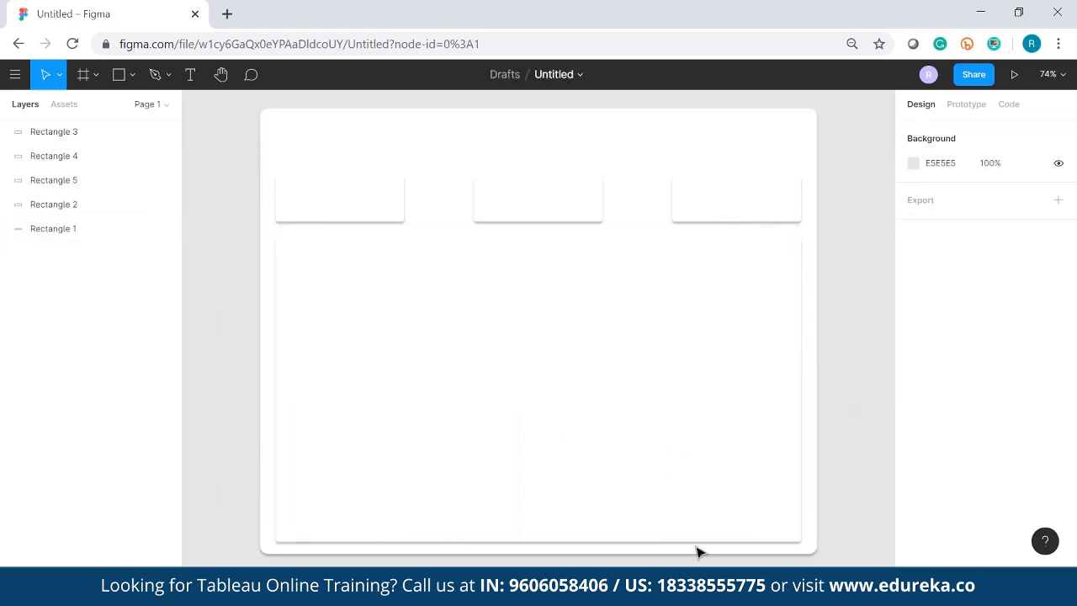
pyautogui.moveTo(795, 593)
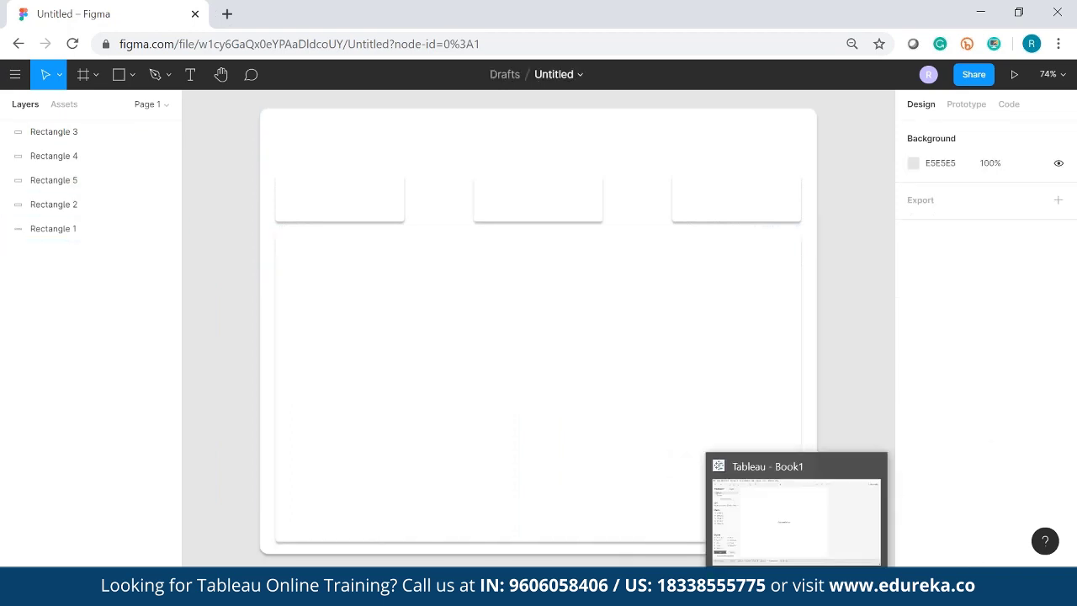
# - Copy the left card to Y -258 above the row and widen it to 943 as a header bar
pyautogui.click(321, 204)
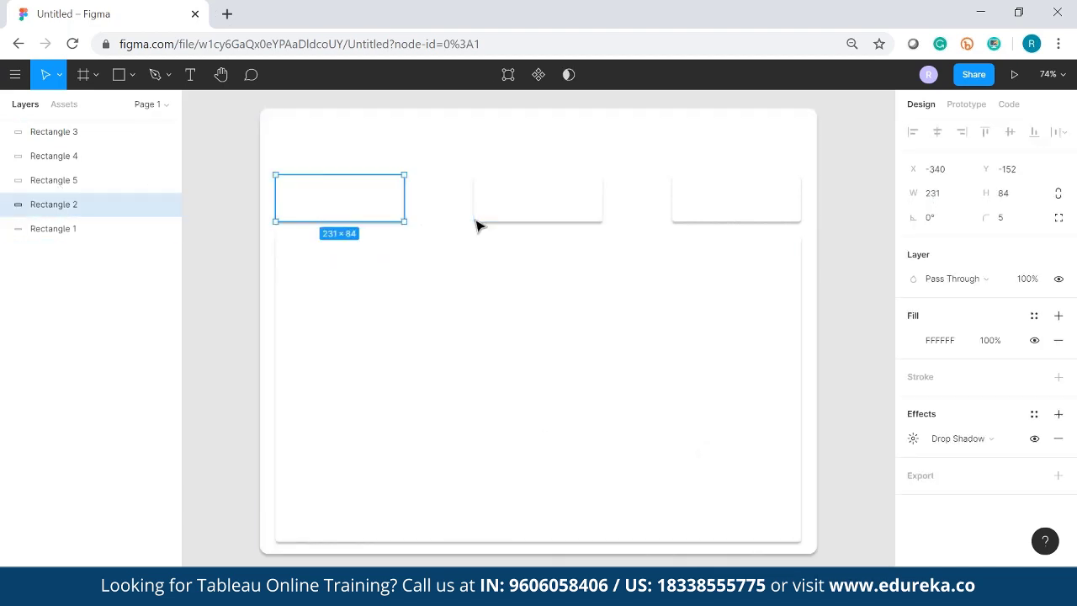
pyautogui.hotkey('ctrl', 'v')
pyautogui.moveTo(365, 180); pyautogui.dragTo(808, 147)
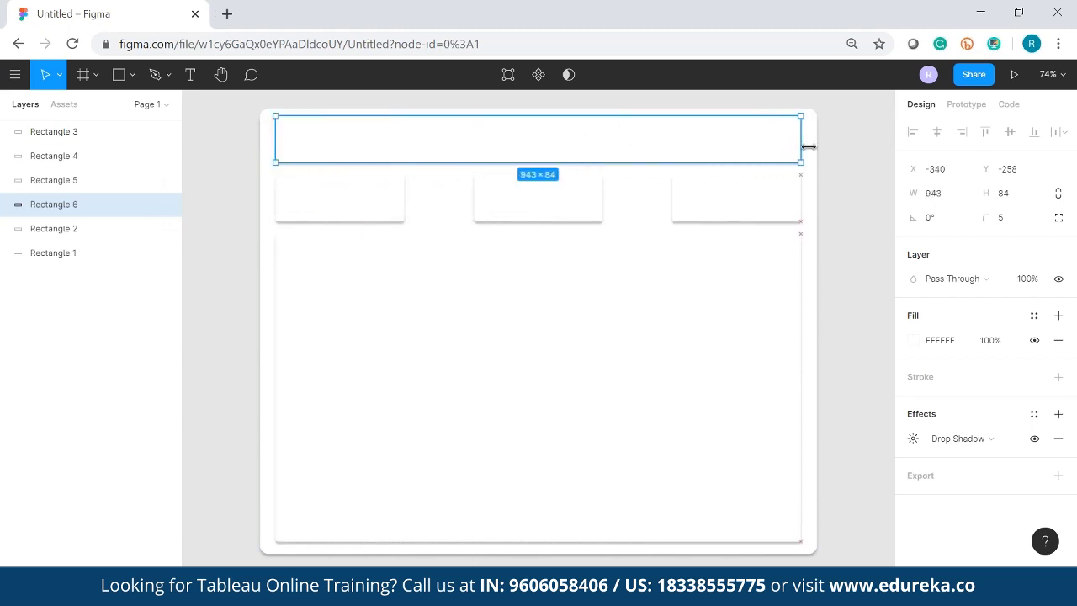
pyautogui.click(863, 271)
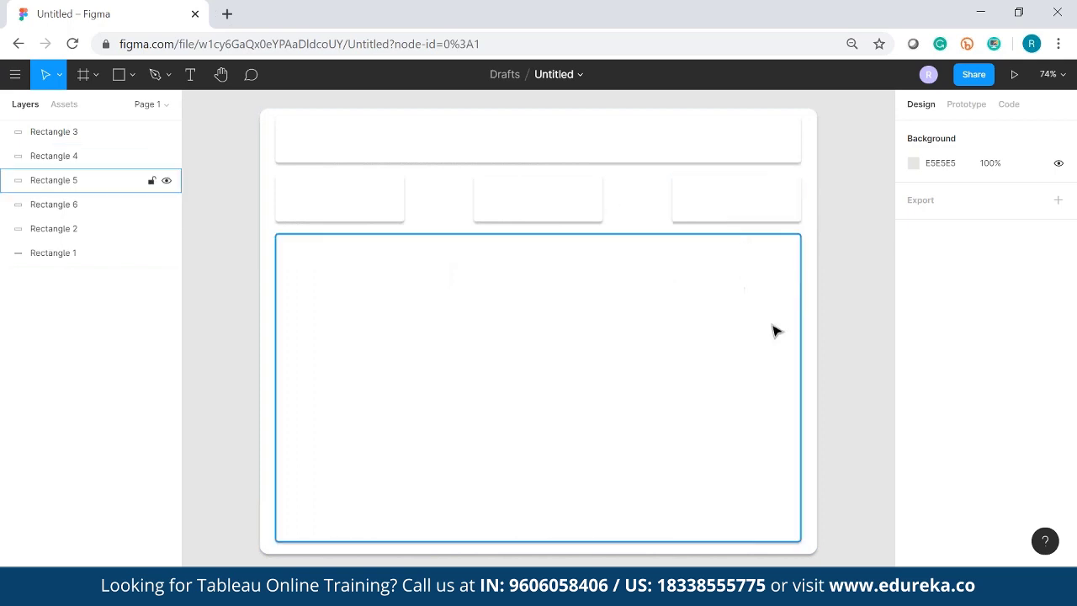
# - Change the large base panel's fill to a light warm grey, E2E2DD
pyautogui.click(813, 278)
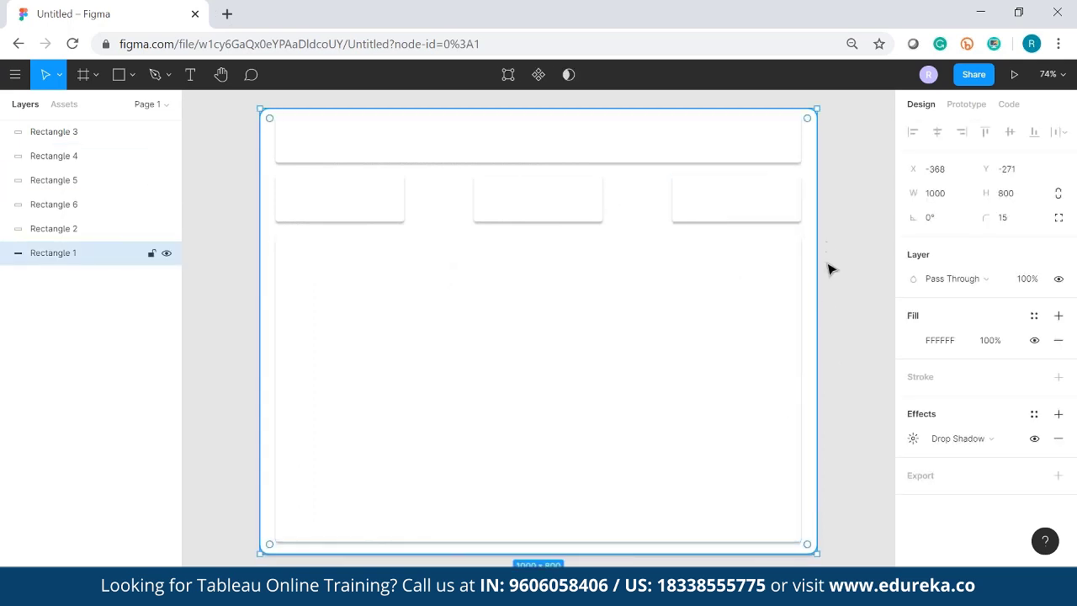
pyautogui.click(940, 342)
pyautogui.click(915, 340)
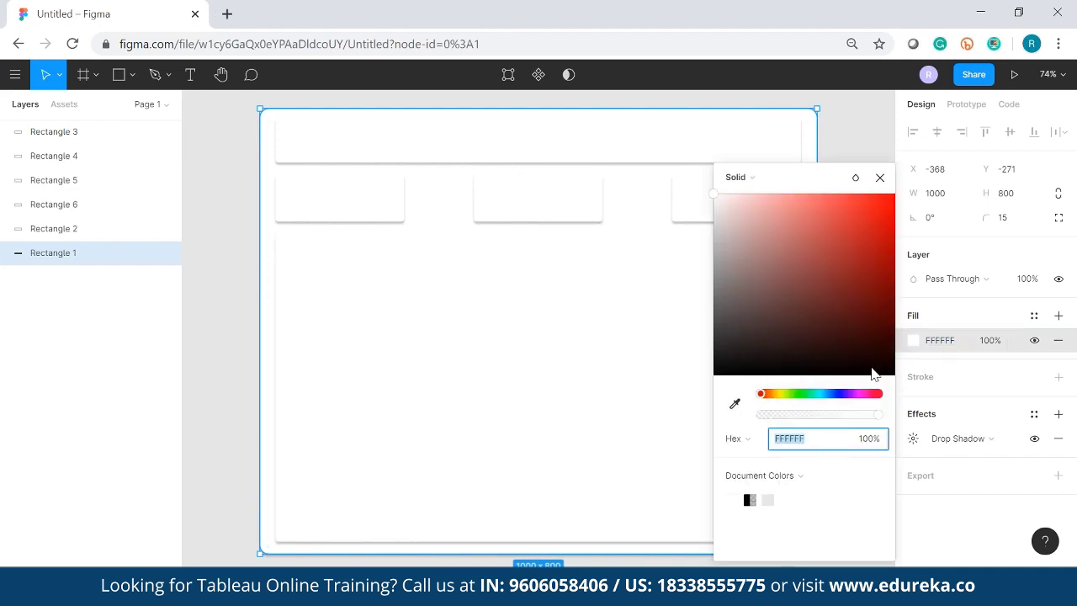
pyautogui.moveTo(761, 398)
pyautogui.mouseDown()
pyautogui.moveTo(880, 399)
pyautogui.moveTo(757, 402)
pyautogui.mouseUp()
pyautogui.moveTo(729, 202)
pyautogui.mouseDown()
pyautogui.moveTo(743, 211)
pyautogui.moveTo(732, 200)
pyautogui.moveTo(730, 218)
pyautogui.mouseUp()
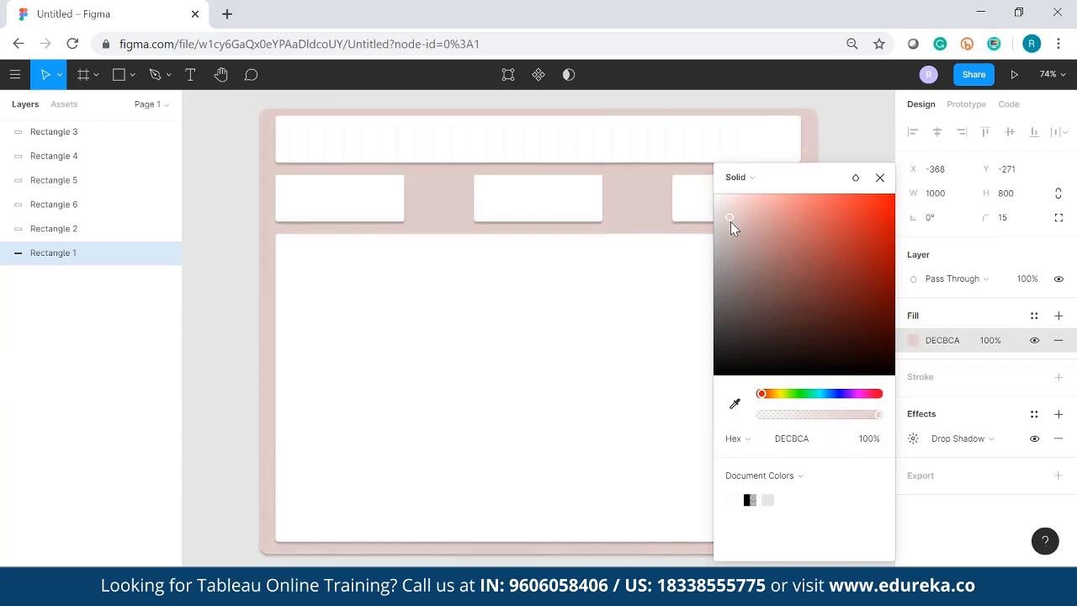
pyautogui.click(781, 394)
pyautogui.moveTo(727, 217)
pyautogui.mouseDown()
pyautogui.moveTo(772, 223)
pyautogui.moveTo(765, 237)
pyautogui.moveTo(715, 236)
pyautogui.moveTo(731, 207)
pyautogui.moveTo(719, 220)
pyautogui.mouseUp()
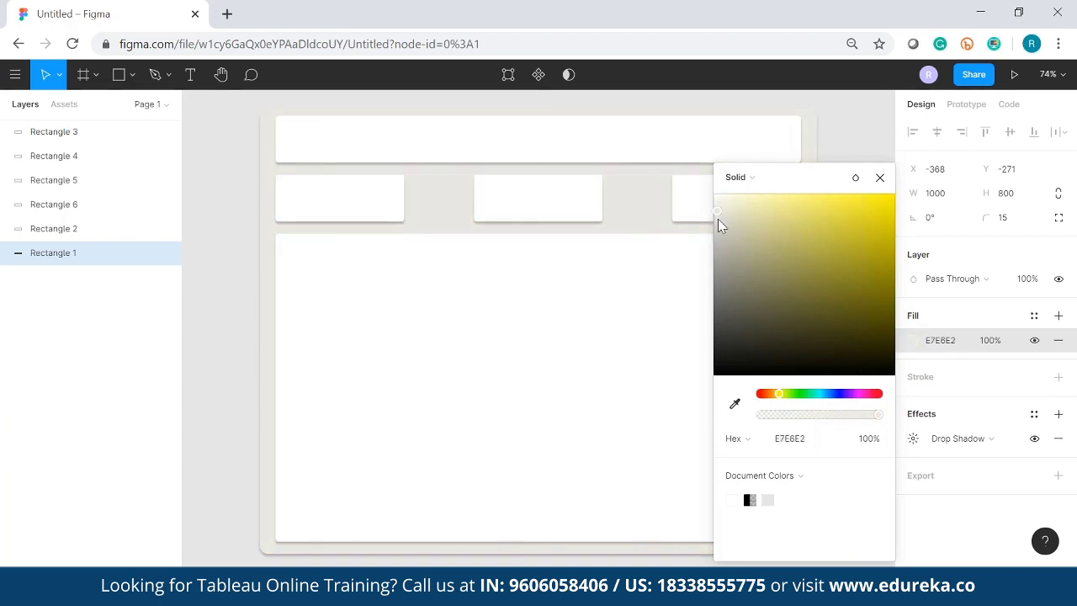
pyautogui.click(879, 179)
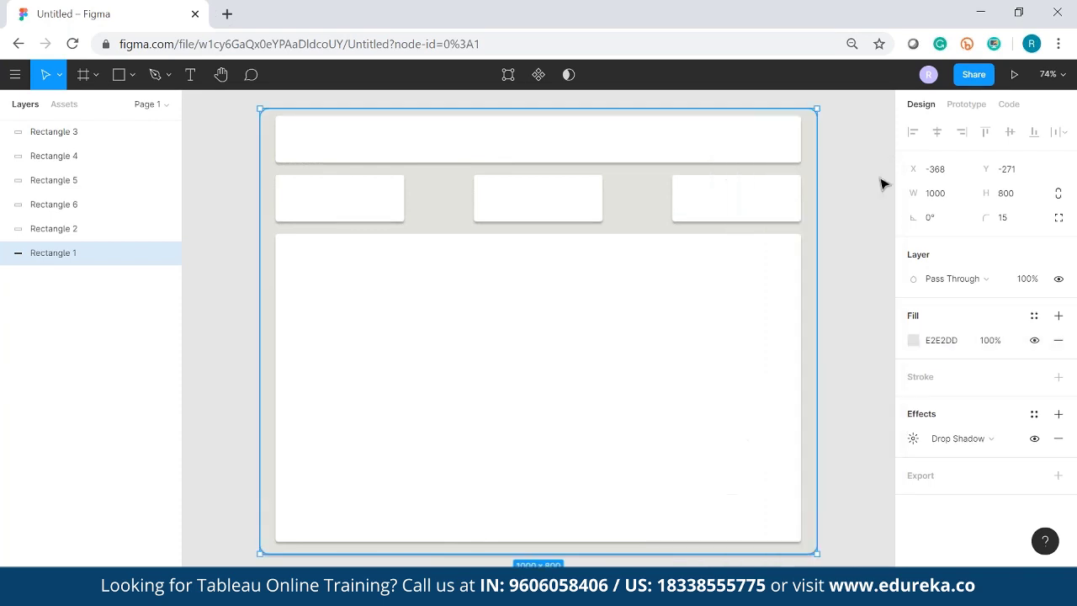
pyautogui.click(835, 219)
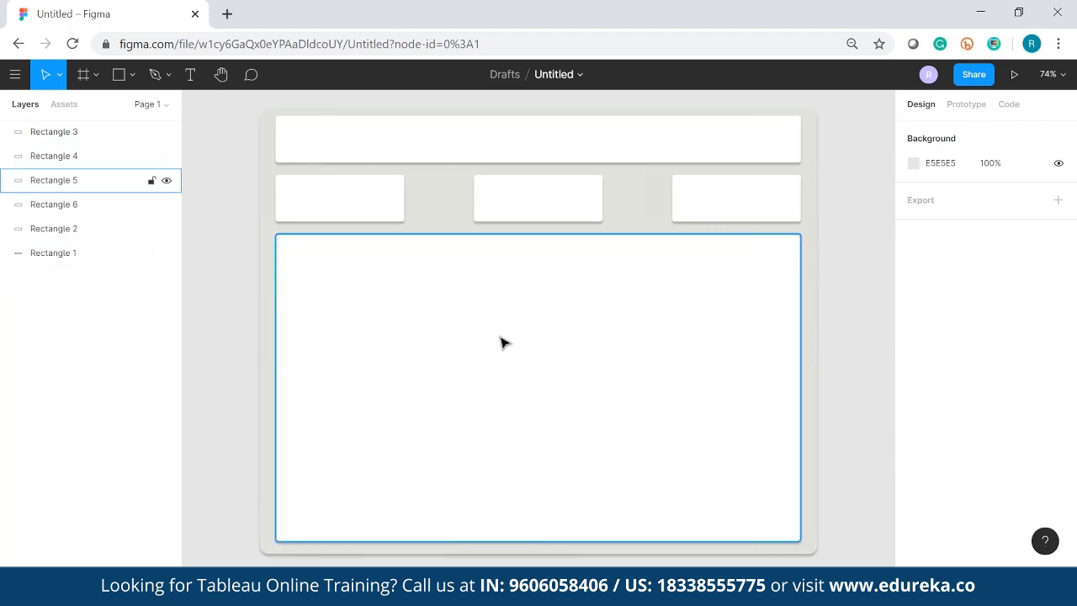
# - Rename the file as Edureka 20 May
pyautogui.click(587, 142)
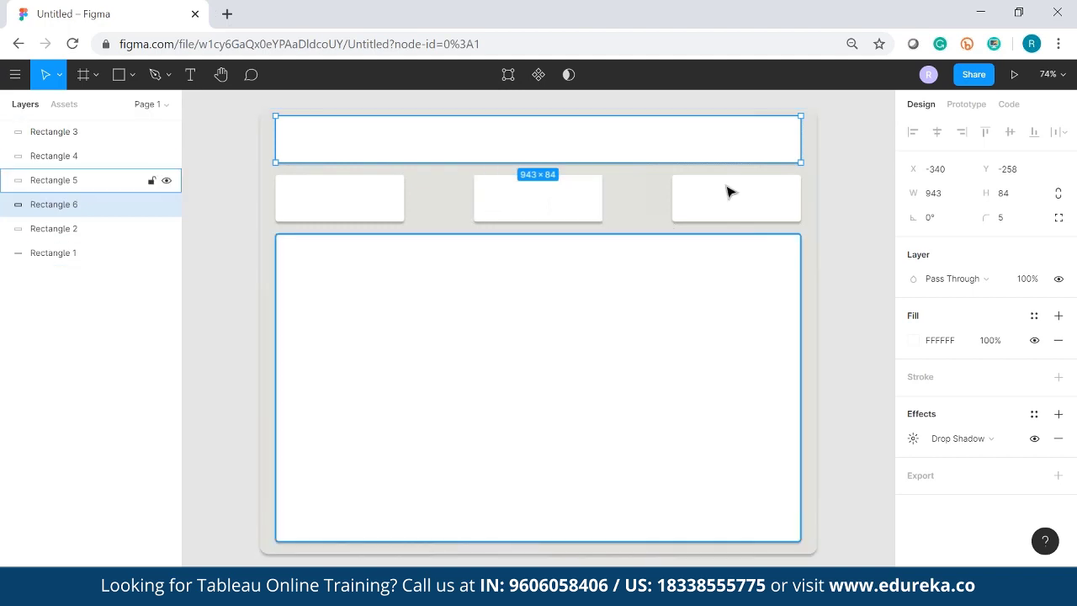
pyautogui.click(851, 312)
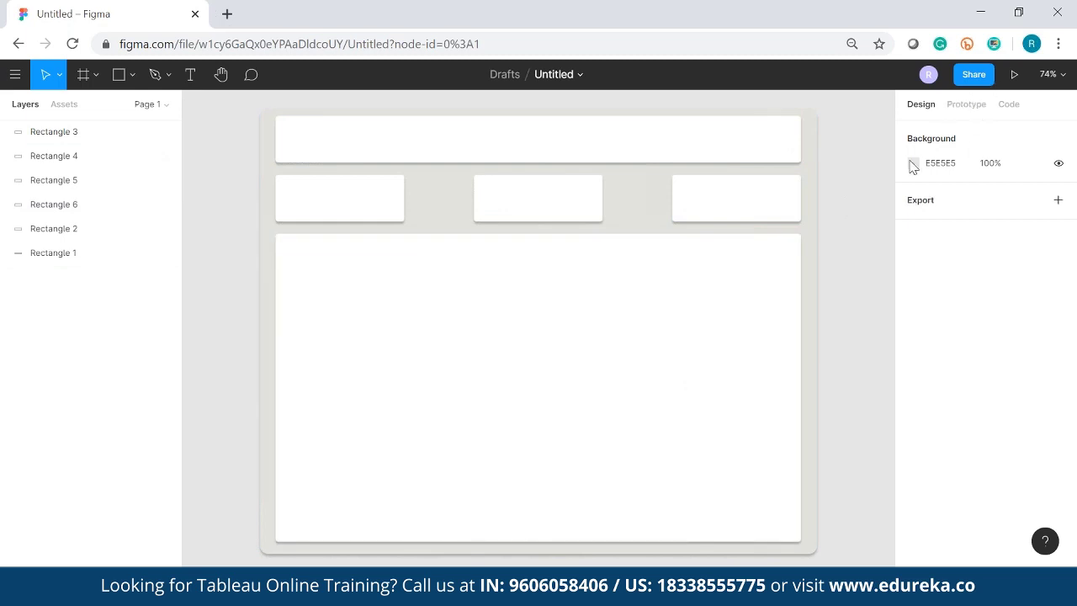
pyautogui.click(553, 74)
pyautogui.write('Ed')
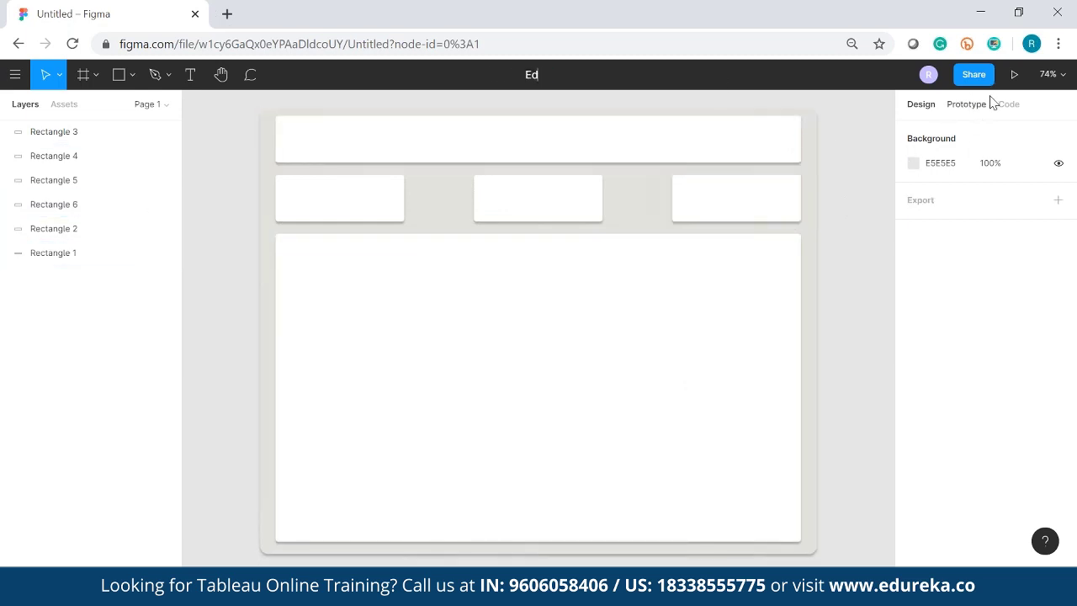
pyautogui.write('ureka 20 May')
pyautogui.press('Return')
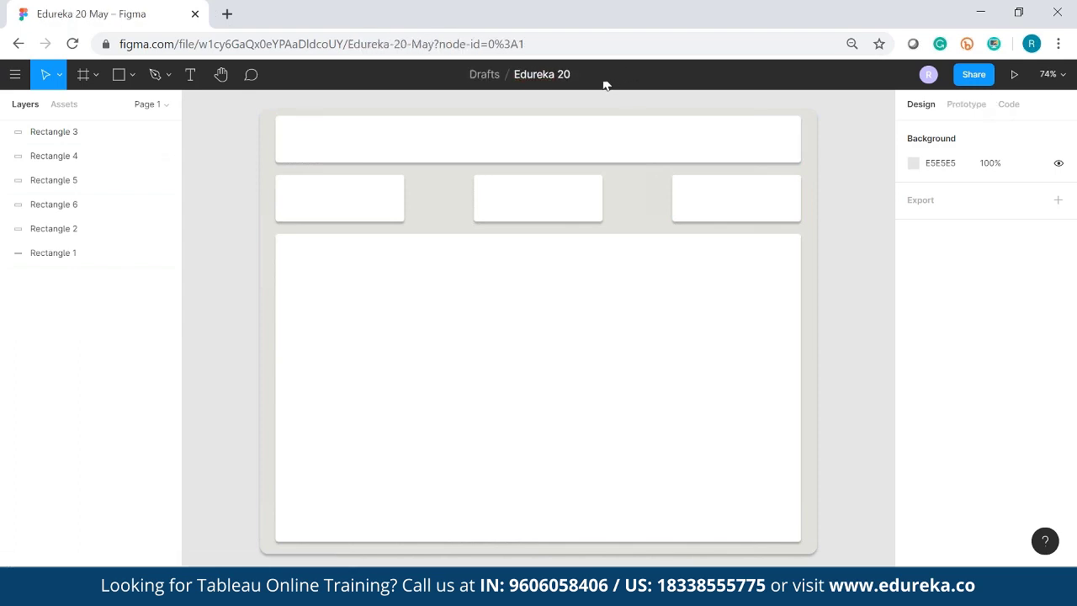
pyautogui.click(597, 84)
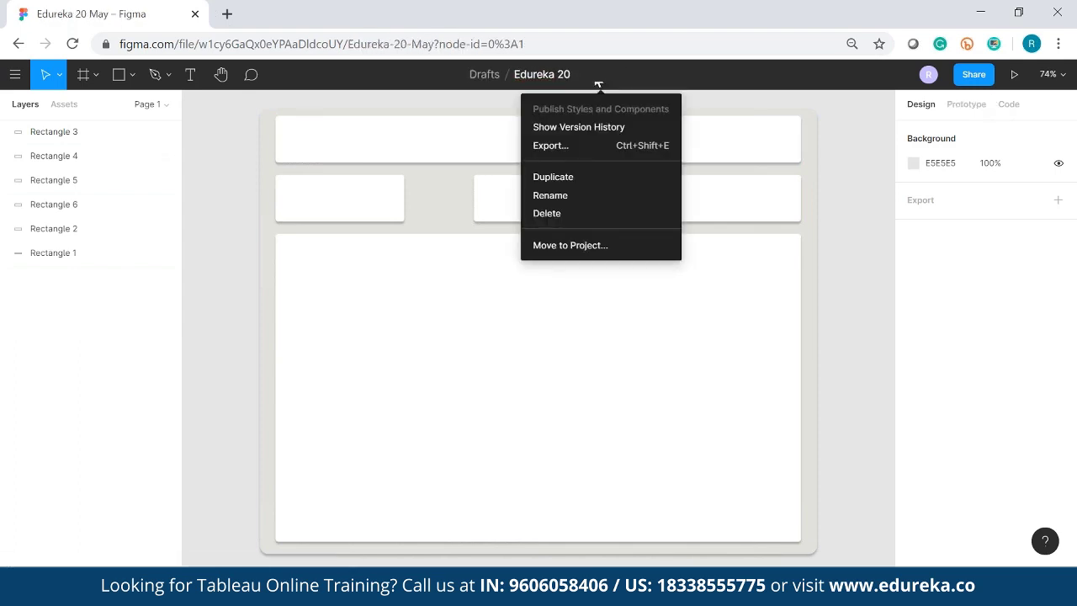
pyautogui.click(561, 148)
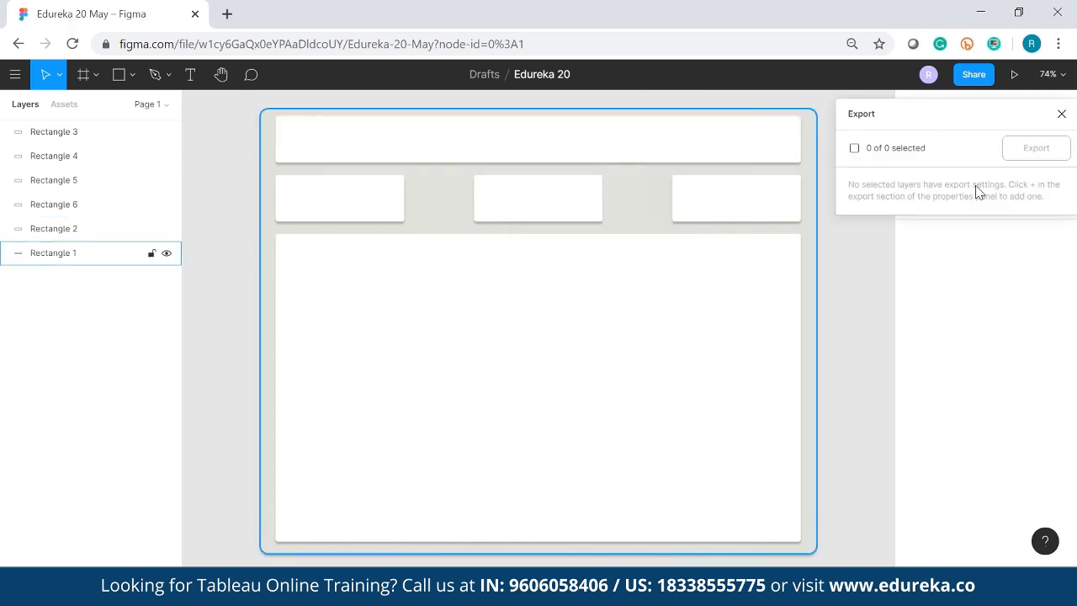
pyautogui.click(1062, 115)
pyautogui.click(813, 176)
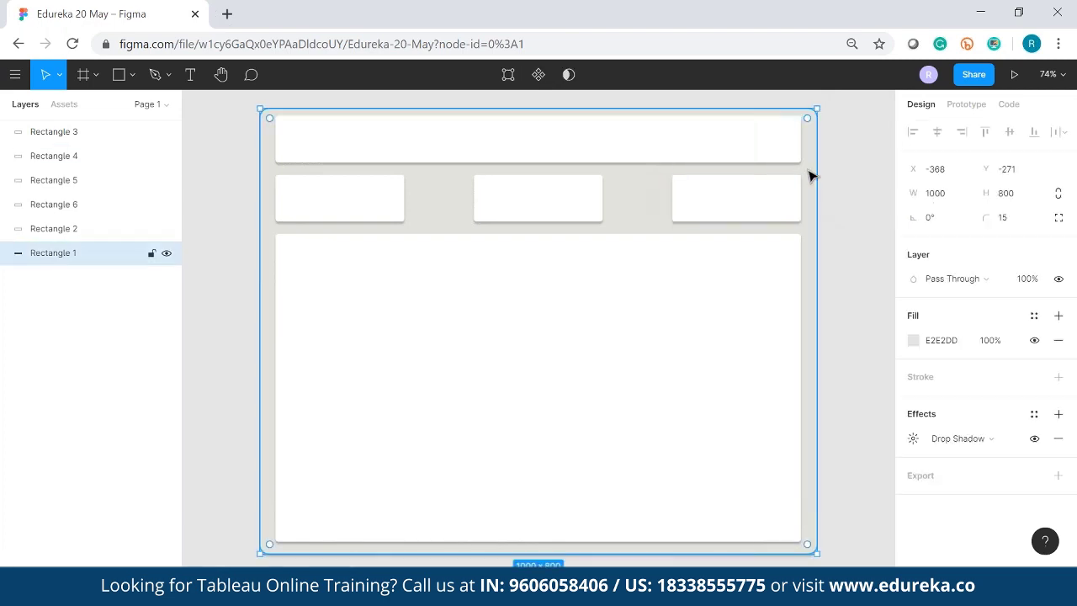
pyautogui.click(974, 75)
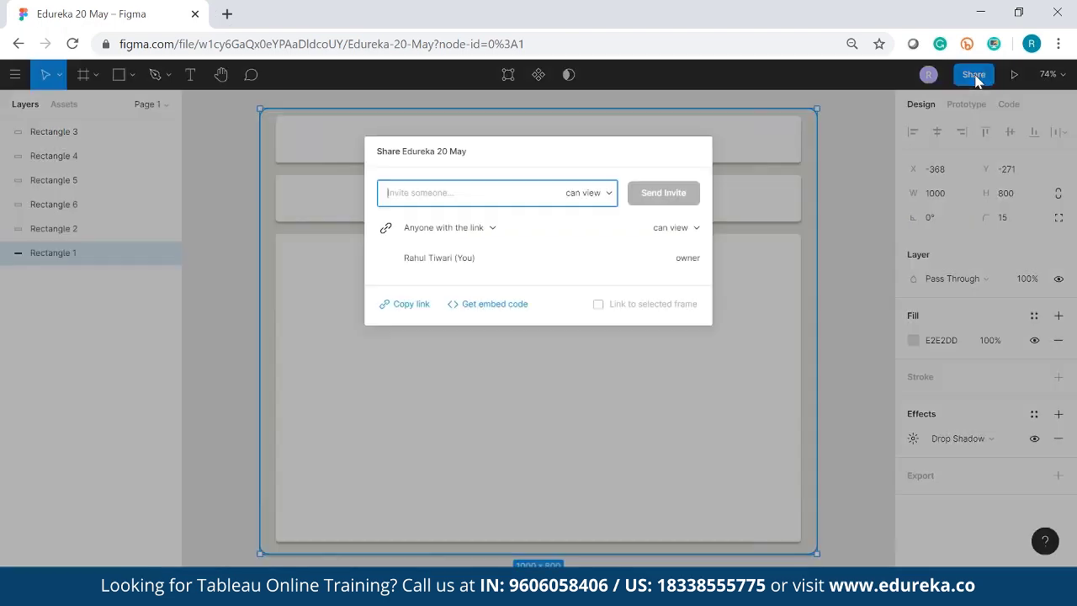
pyautogui.click(878, 284)
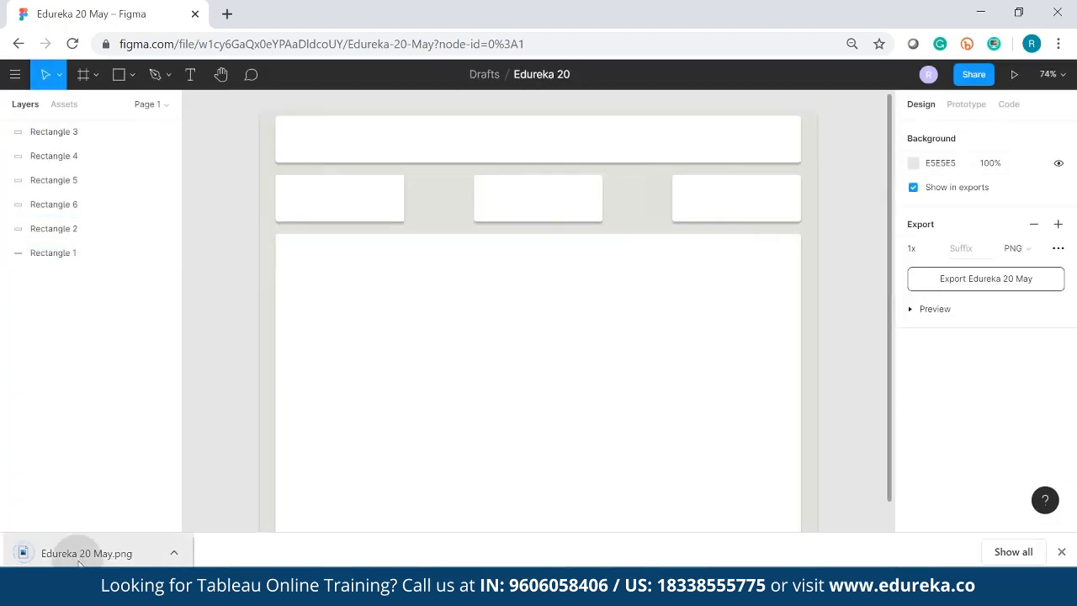
# - Open the exported Edureka 20 May.png in the image viewer to check the layout, and close it
pyautogui.click(79, 555)
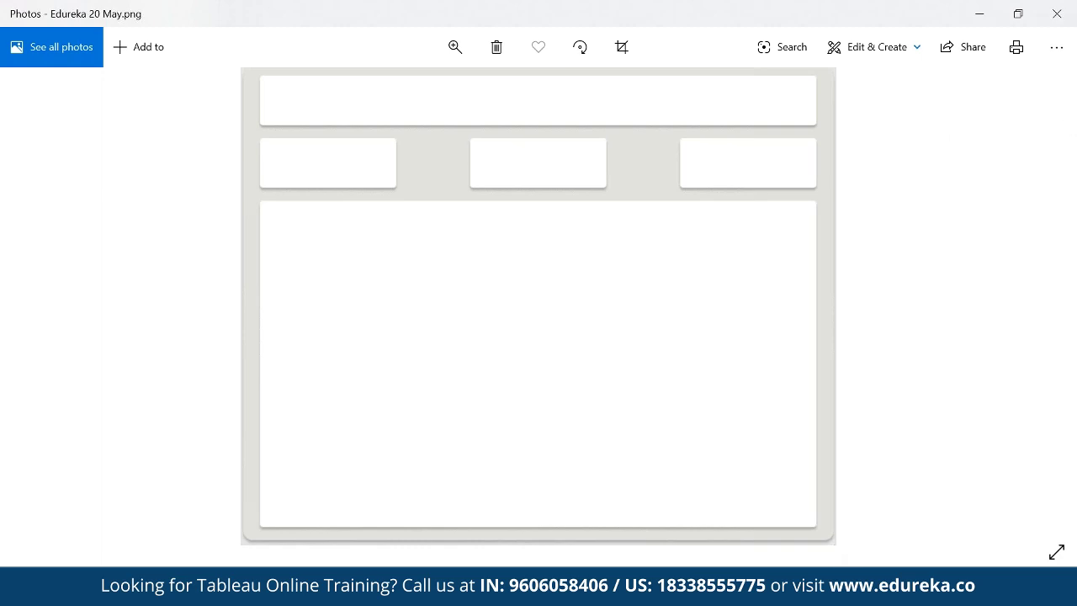
pyautogui.click(1057, 14)
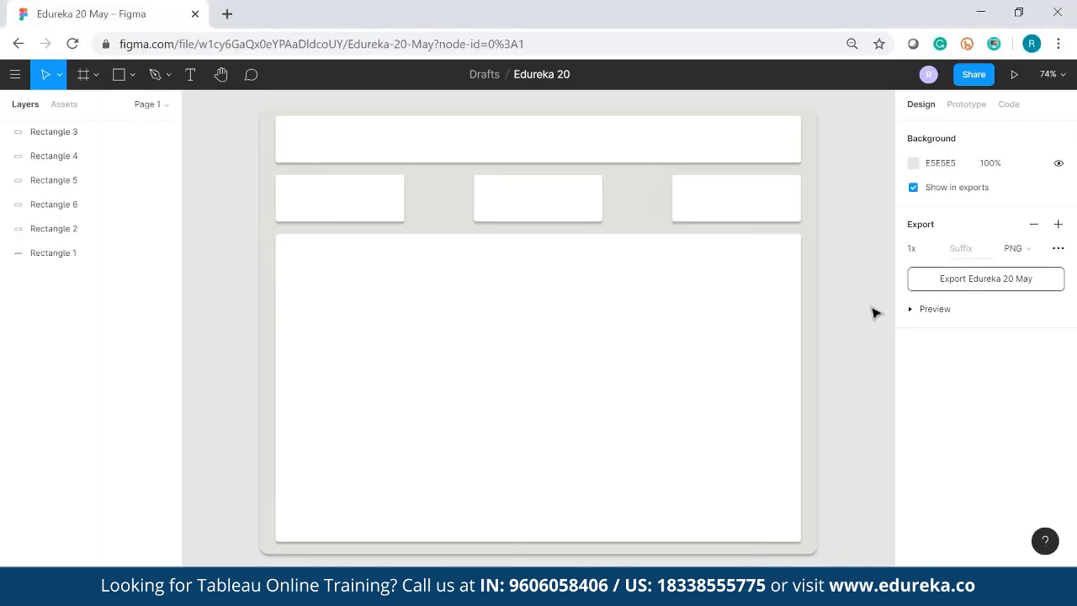
# - Set the page background colour to white, FFFFFF
pyautogui.click(937, 168)
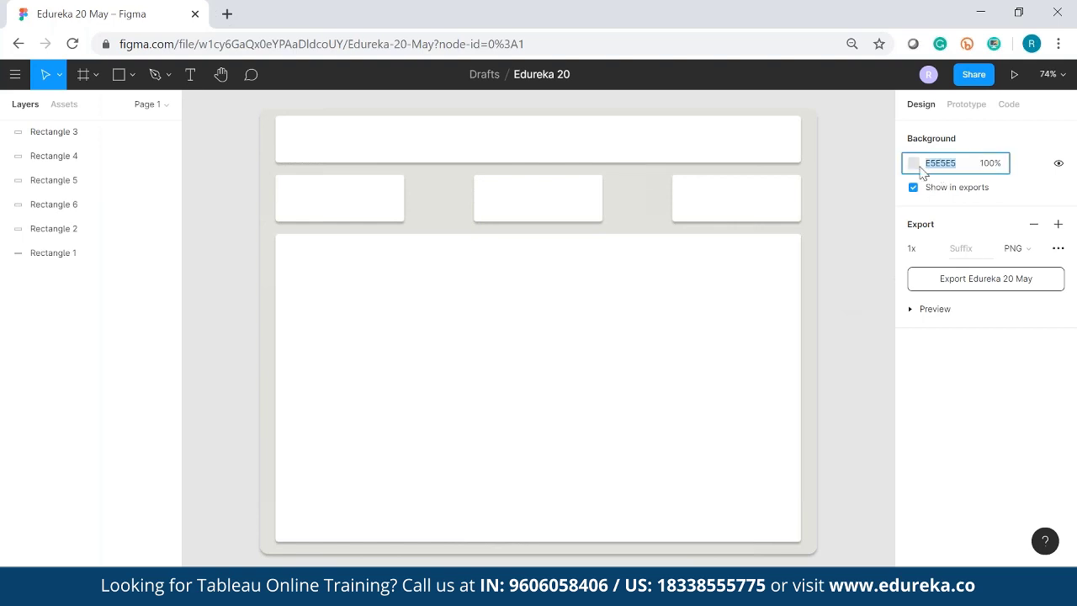
pyautogui.write('ffffff')
pyautogui.press('Return')
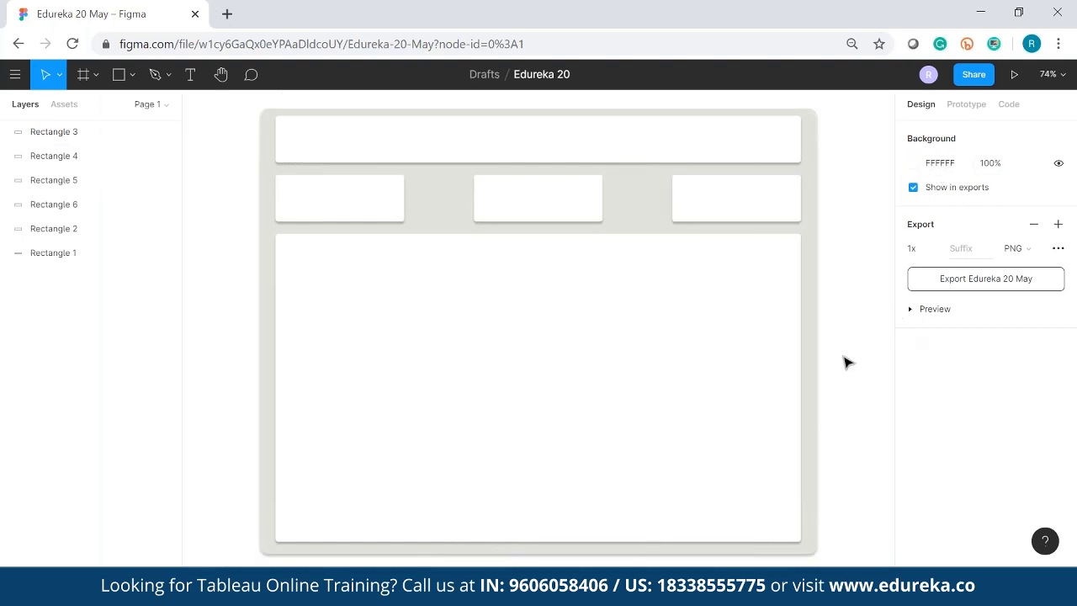
# - Export the page as PNG and check the exported Edureka 20 May (1).png in the image viewer, closing it after viewing
pyautogui.click(990, 281)
pyautogui.click(1028, 148)
pyautogui.click(101, 551)
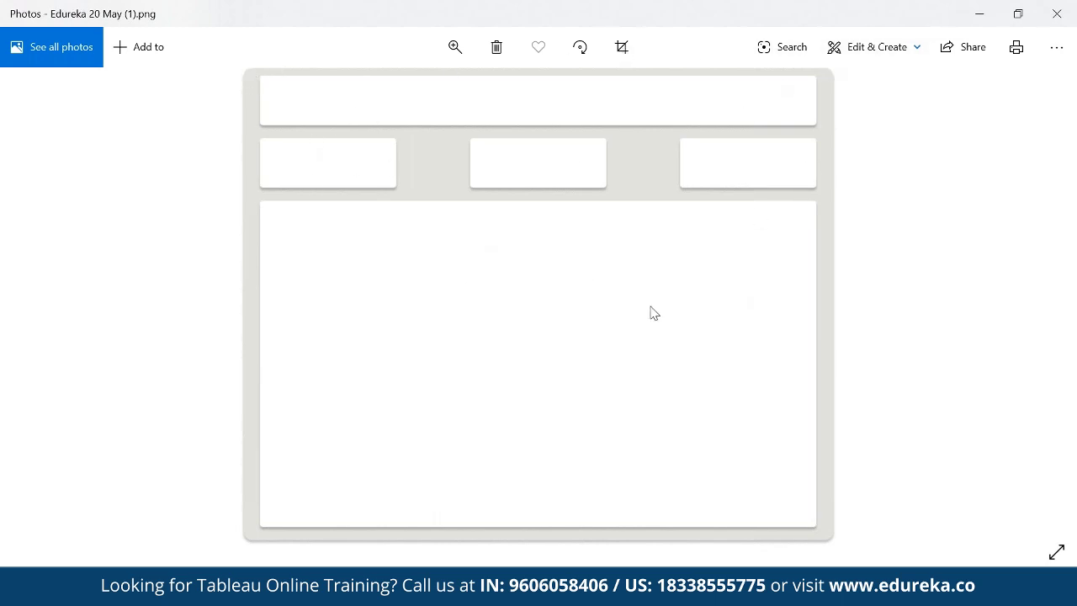
pyautogui.click(1056, 13)
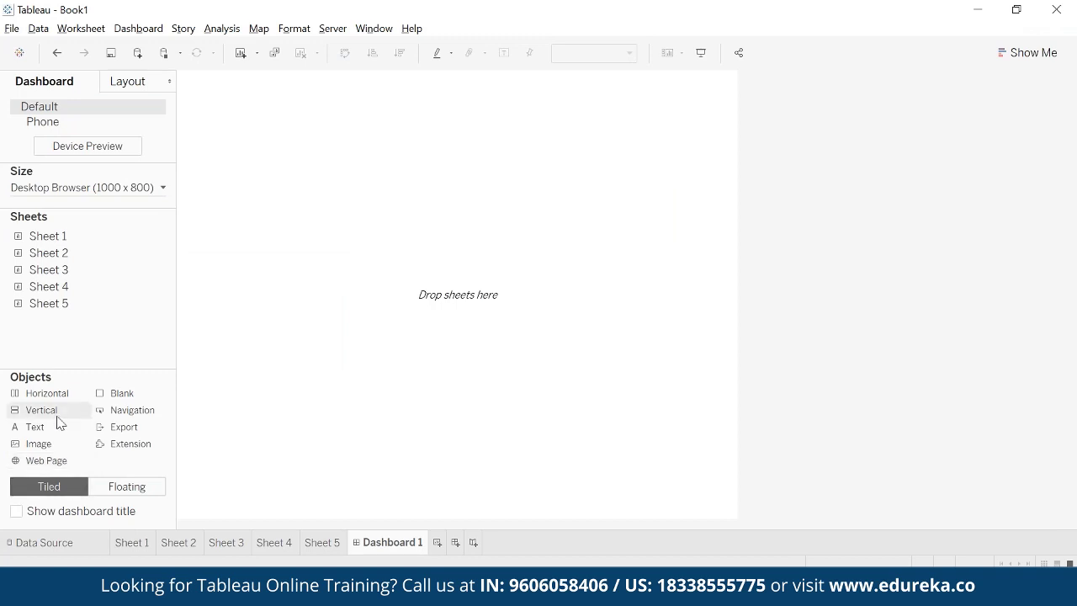
# - In Tableau, add an image object to Dashboard 1 using Edureka 20 May (1).png from the Downloads folder
pyautogui.moveTo(38, 443); pyautogui.dragTo(458, 294)
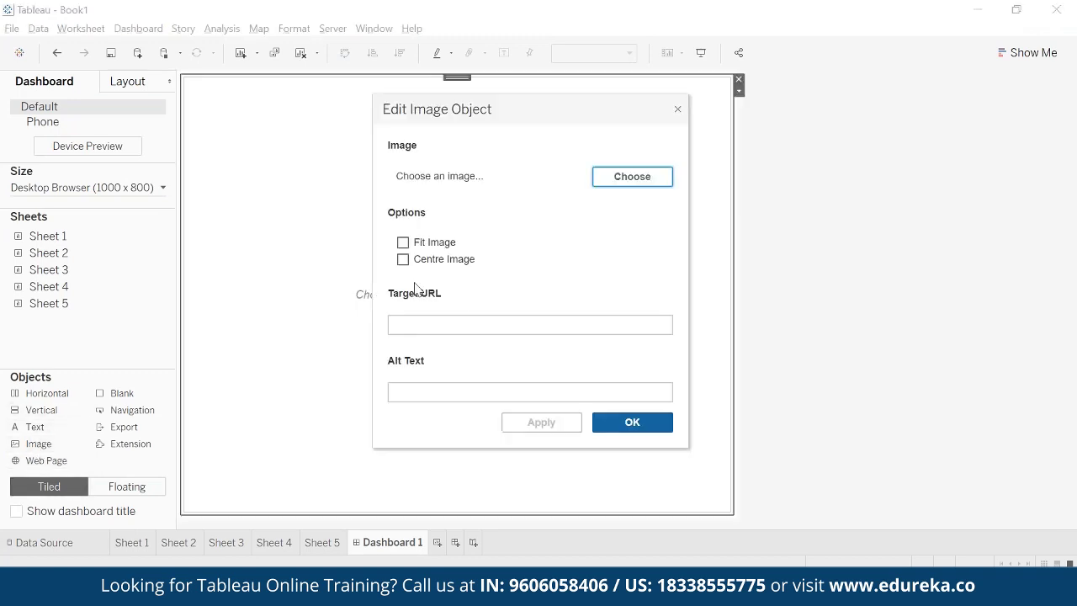
pyautogui.click(644, 176)
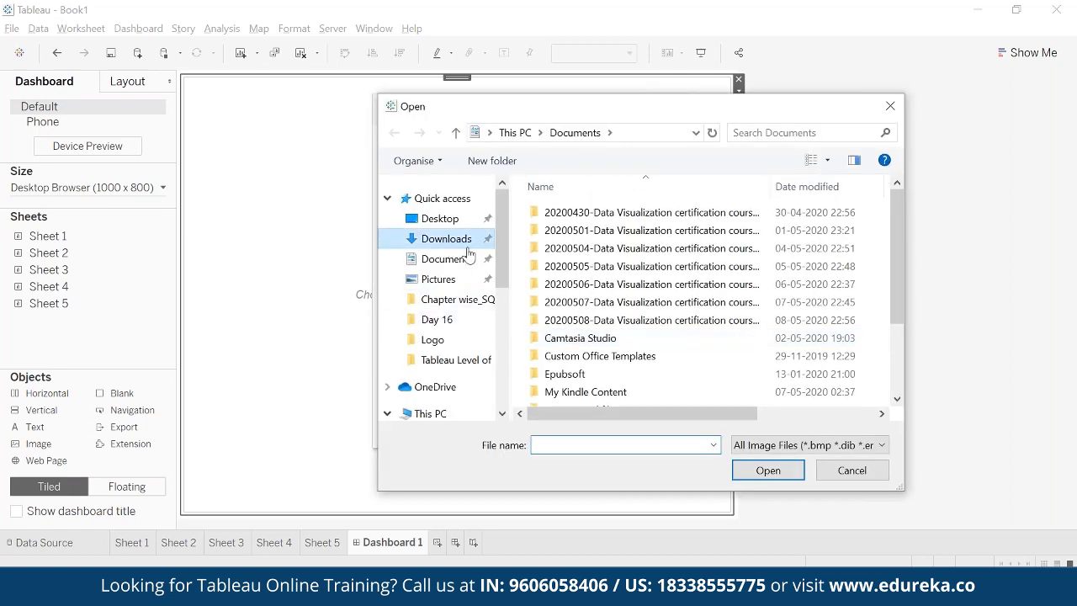
pyautogui.click(466, 244)
pyautogui.doubleClick(575, 258)
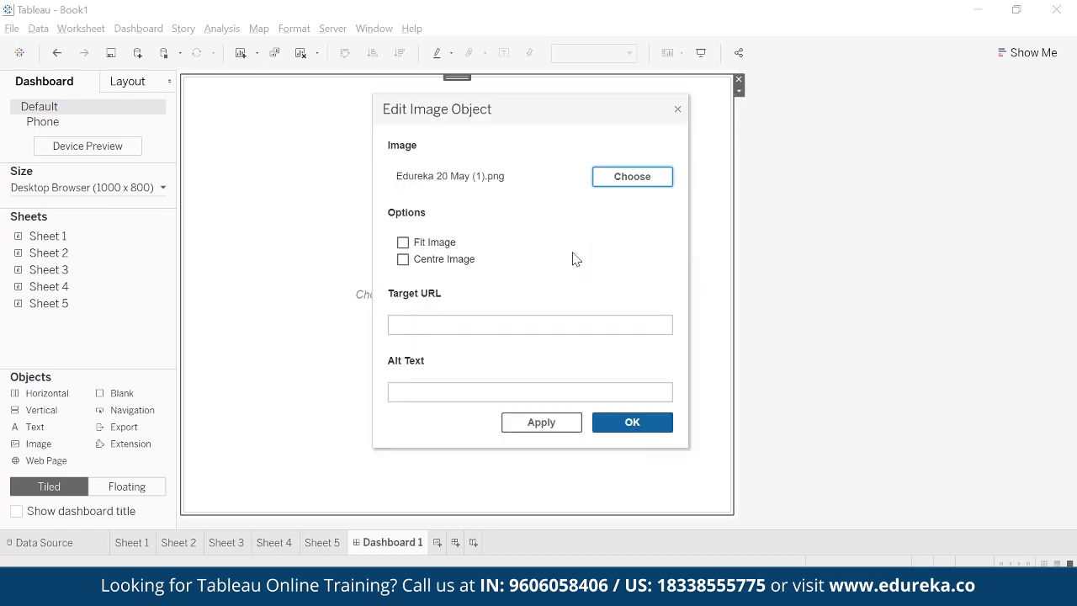
pyautogui.click(633, 422)
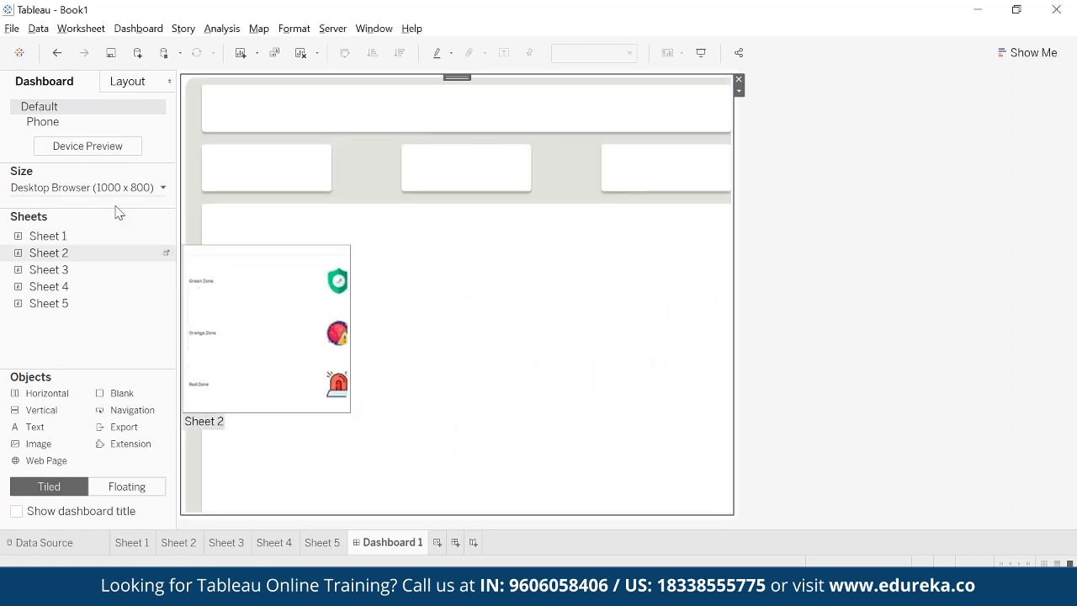
# - Set the dashboard's fixed size to 1100 px wide and 900 px high and check the background image's fit
pyautogui.click(151, 192)
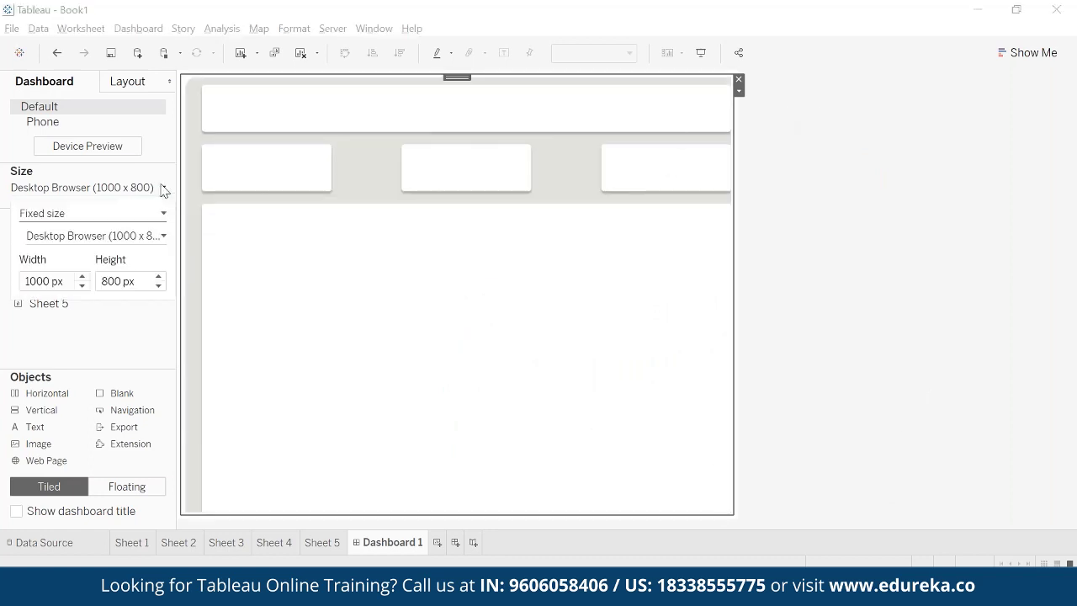
pyautogui.click(82, 277)
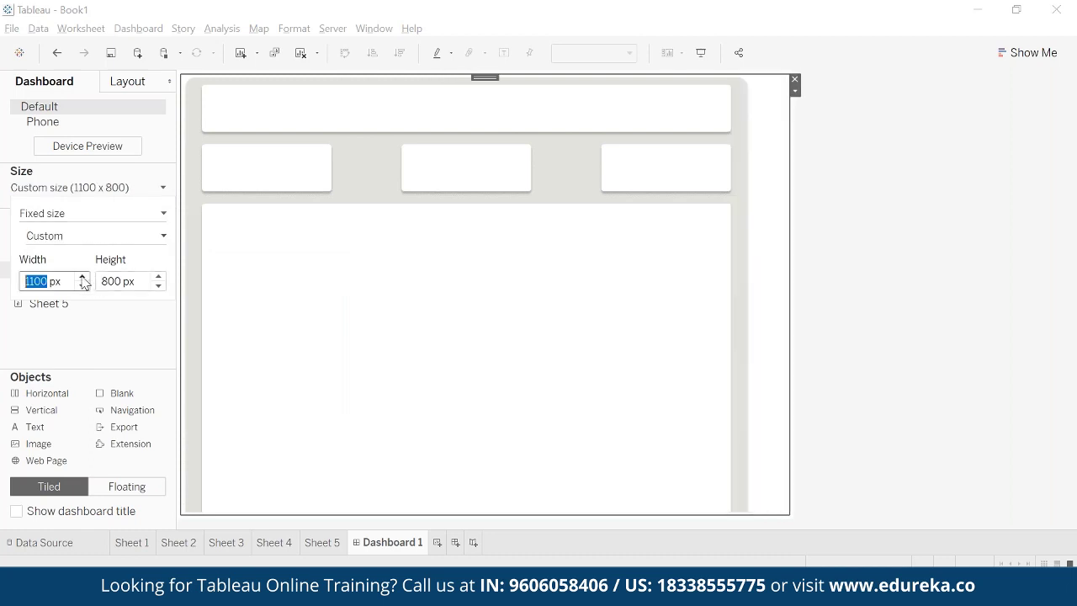
pyautogui.click(158, 277)
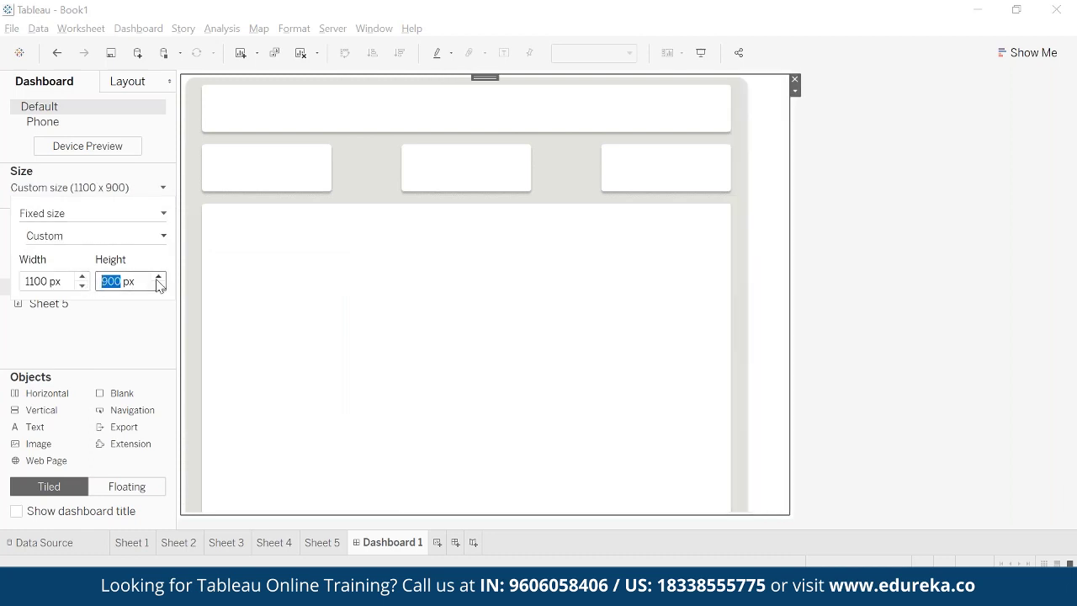
pyautogui.click(1073, 324)
pyautogui.scroll(-2, 925, 252)
pyautogui.scroll(2, 814, 124)
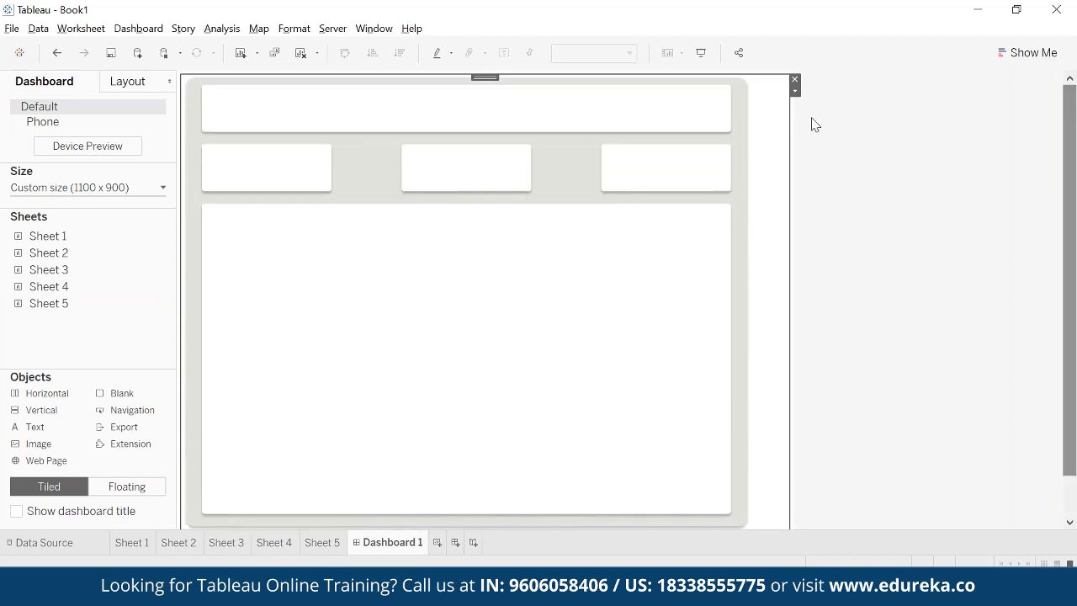
# - Set the dashboard's fixed width to 1050 px
pyautogui.click(83, 191)
pyautogui.click(38, 280)
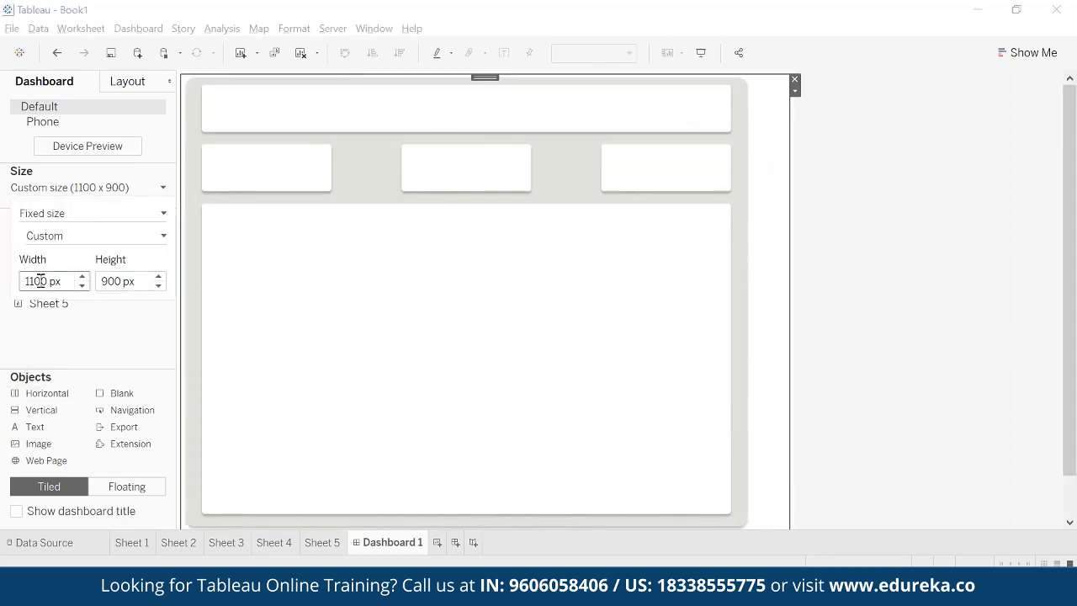
pyautogui.press('BackSpace')
pyautogui.write('5')
pyautogui.press('Return')
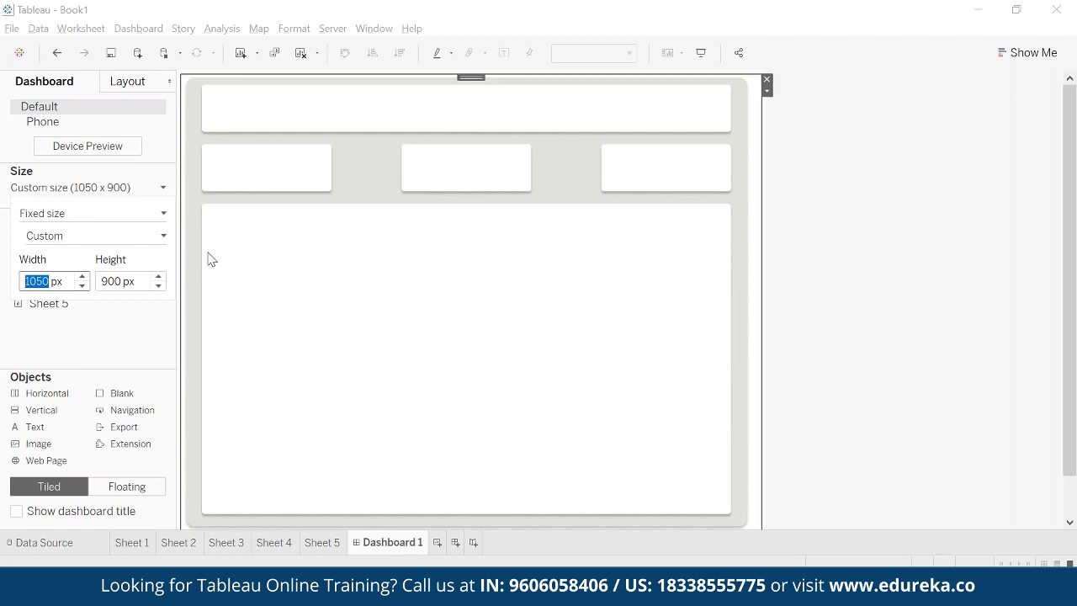
# - Narrow the dashboard's fixed width to fit the background image, trying 1040 px and settling on 1030 px
pyautogui.click(46, 280)
pyautogui.press('BackSpace')
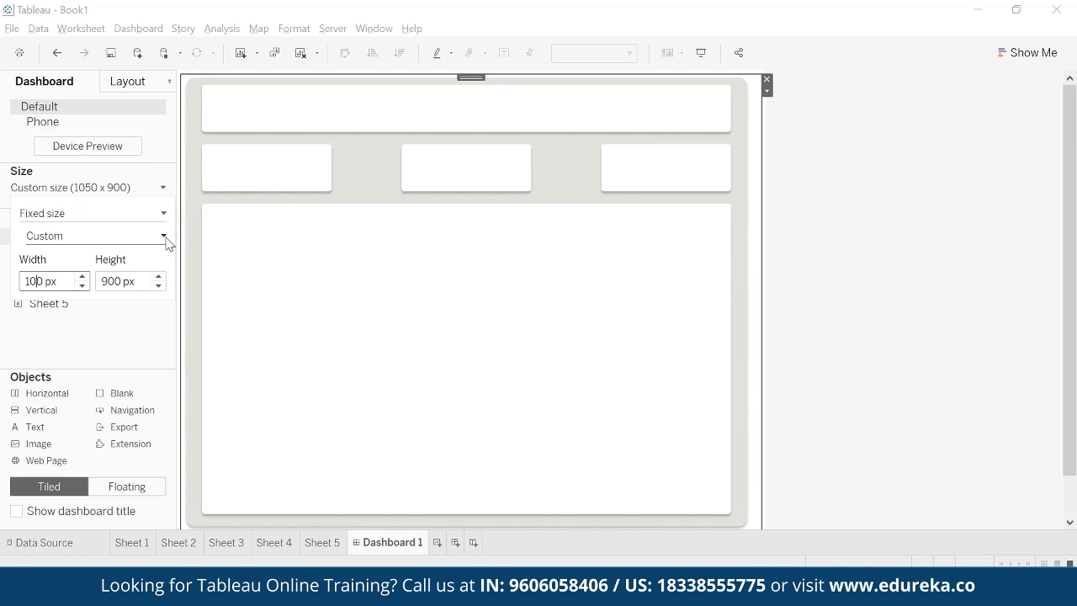
pyautogui.write('4')
pyautogui.press('Return')
pyautogui.press('BackSpace')
pyautogui.write('3')
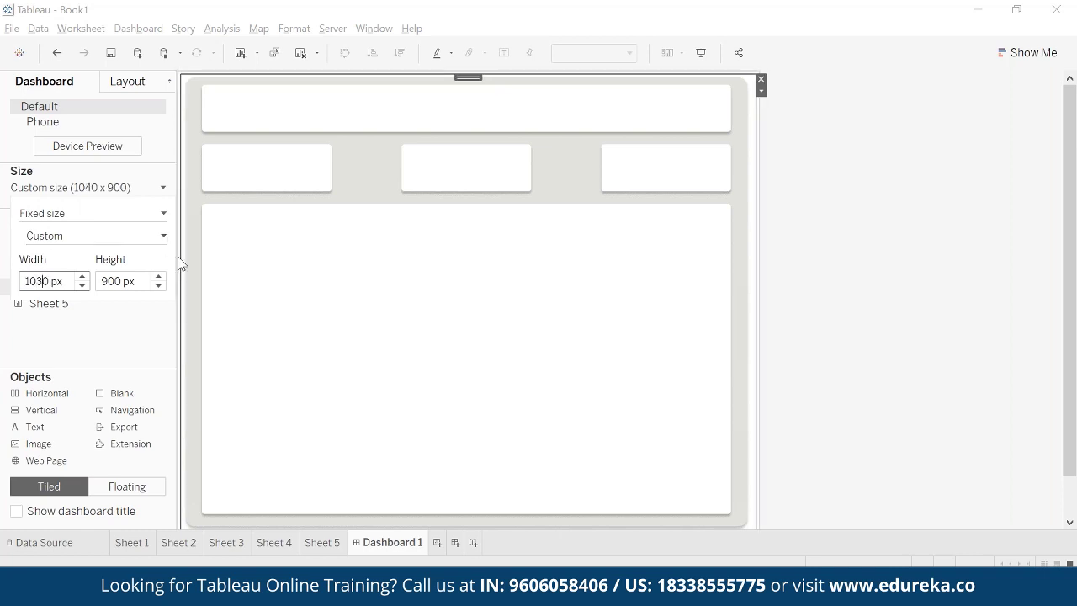
pyautogui.press('Return')
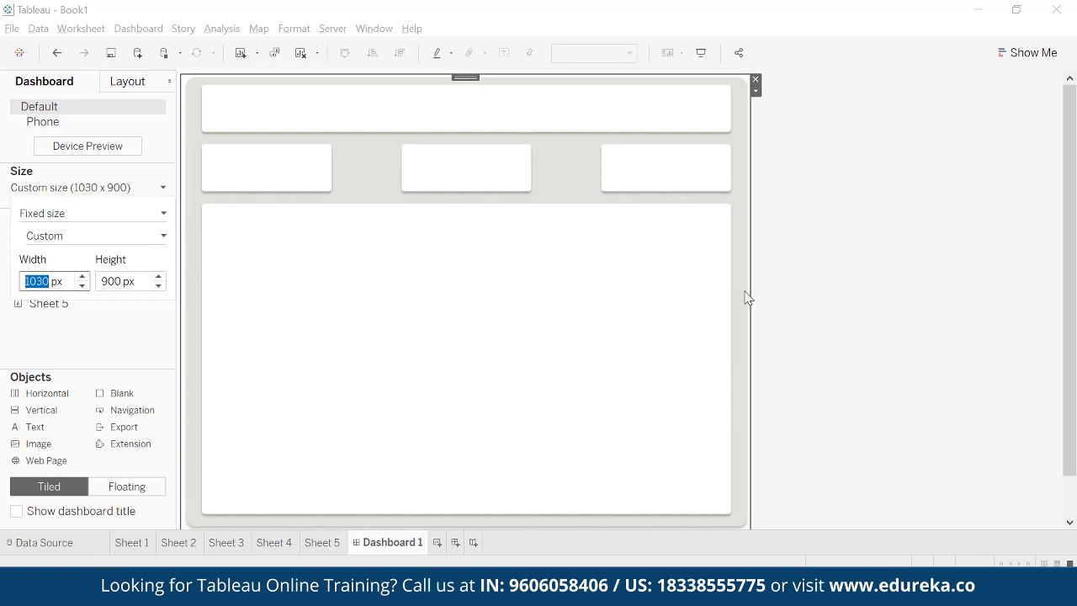
pyautogui.click(851, 306)
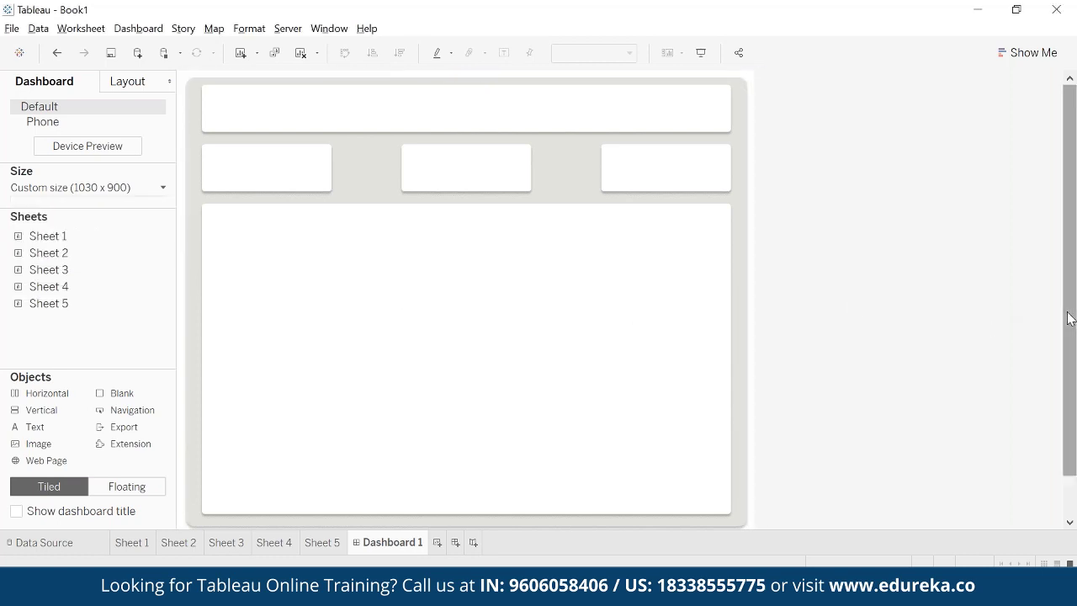
# - Set the dashboard's fixed height to 830 px
pyautogui.moveTo(1067, 312); pyautogui.dragTo(1074, 402)
pyautogui.click(120, 192)
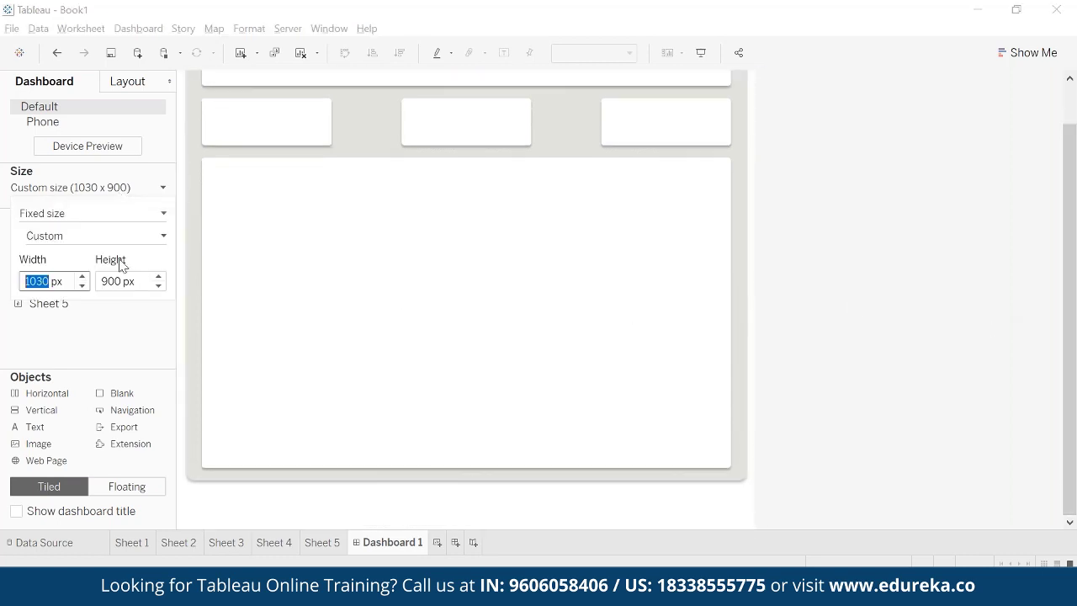
pyautogui.doubleClick(122, 280)
pyautogui.write('9')
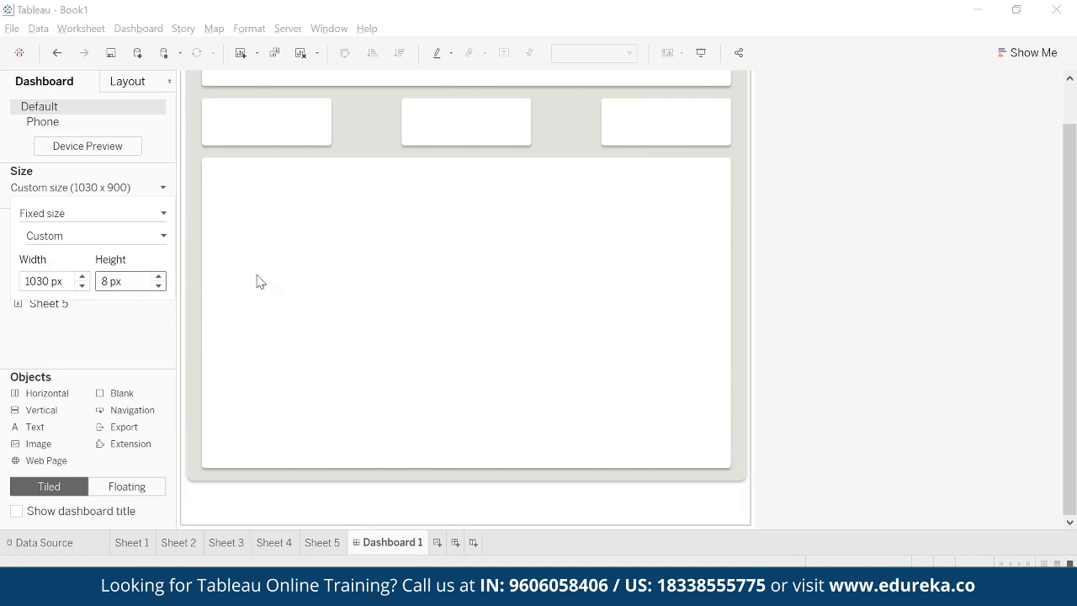
pyautogui.write('30')
pyautogui.press('Return')
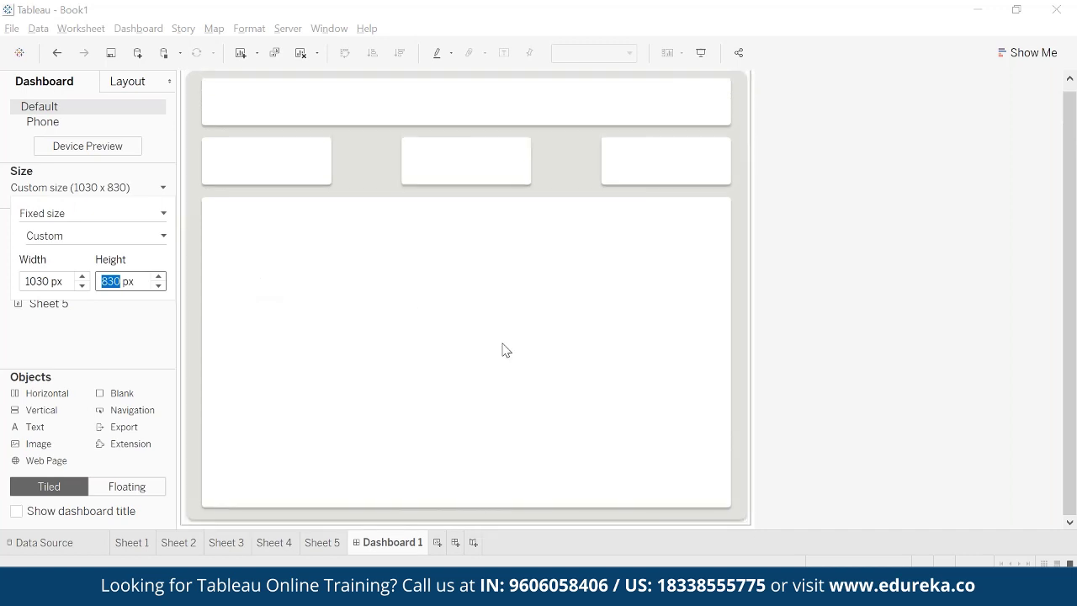
pyautogui.click(929, 384)
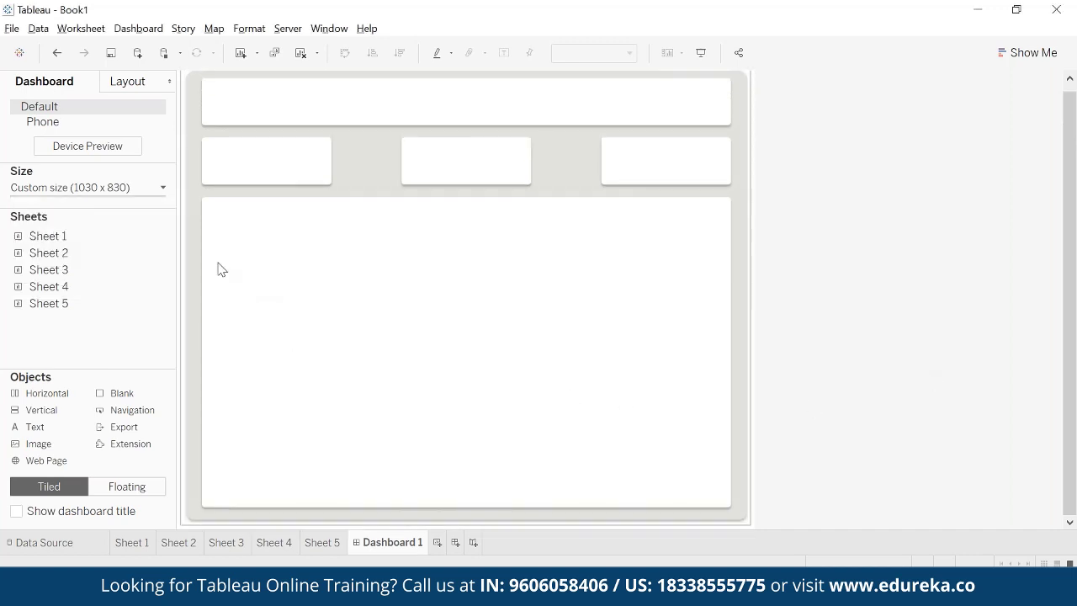
# - Set the dashboard's fixed height to 825 px so it fits the background image
pyautogui.click(124, 192)
pyautogui.click(141, 279)
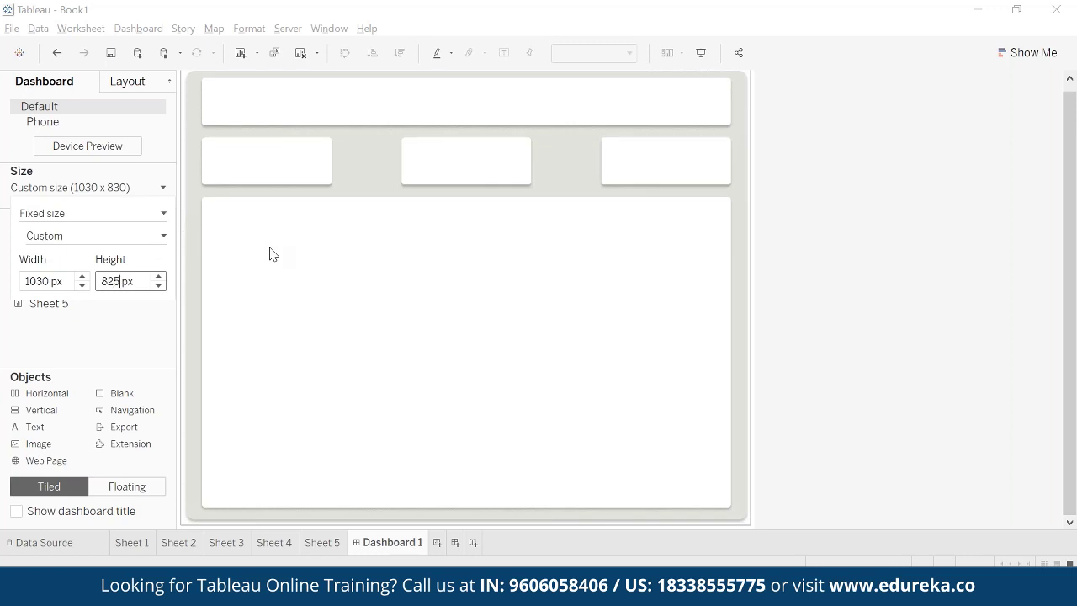
pyautogui.press('Return')
pyautogui.click(766, 295)
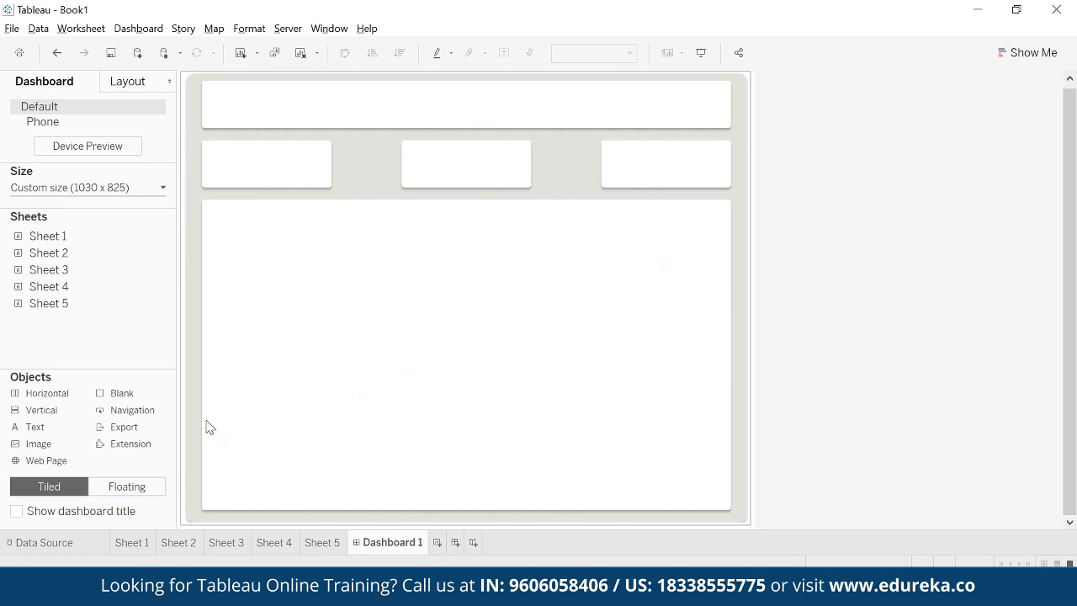
# - Switch new objects to floating and place the Sheet 1 map in the upper-left corner of the large content panel
pyautogui.click(127, 494)
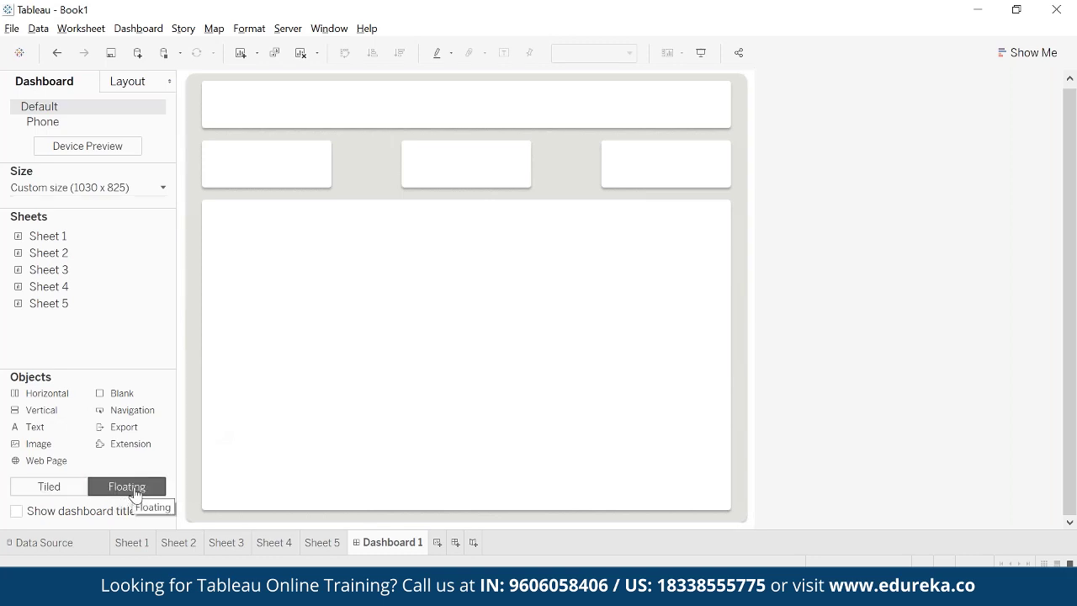
pyautogui.moveTo(49, 240)
pyautogui.moveTo(49, 240); pyautogui.dragTo(212, 212)
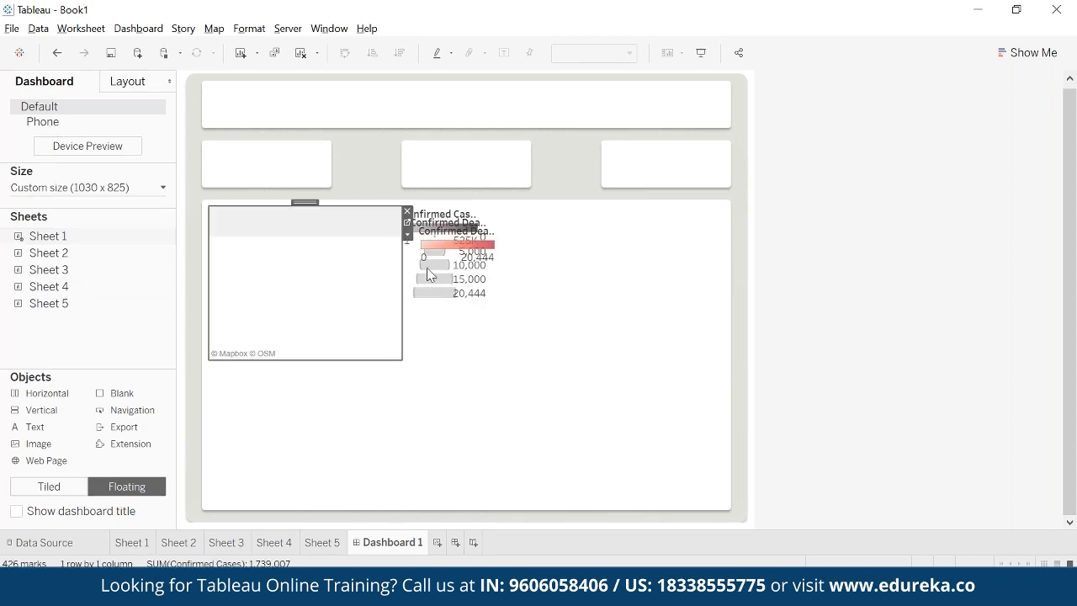
# - Remove the three Confirmed Deaths and Confirmed Cases legends beside the Sheet 1 map from the dashboard
pyautogui.click(461, 232)
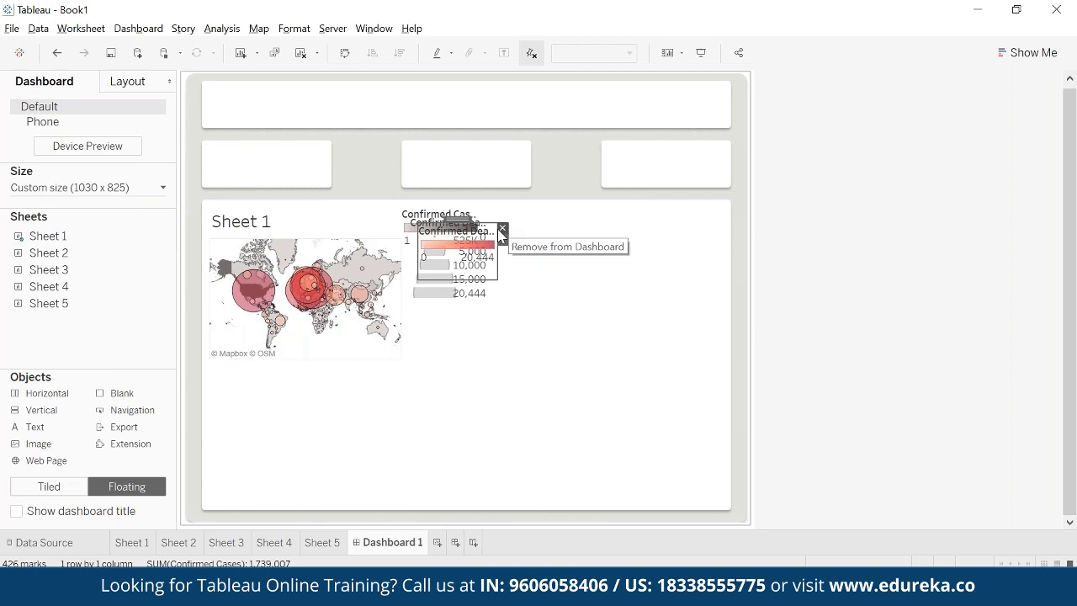
pyautogui.click(503, 228)
pyautogui.click(459, 223)
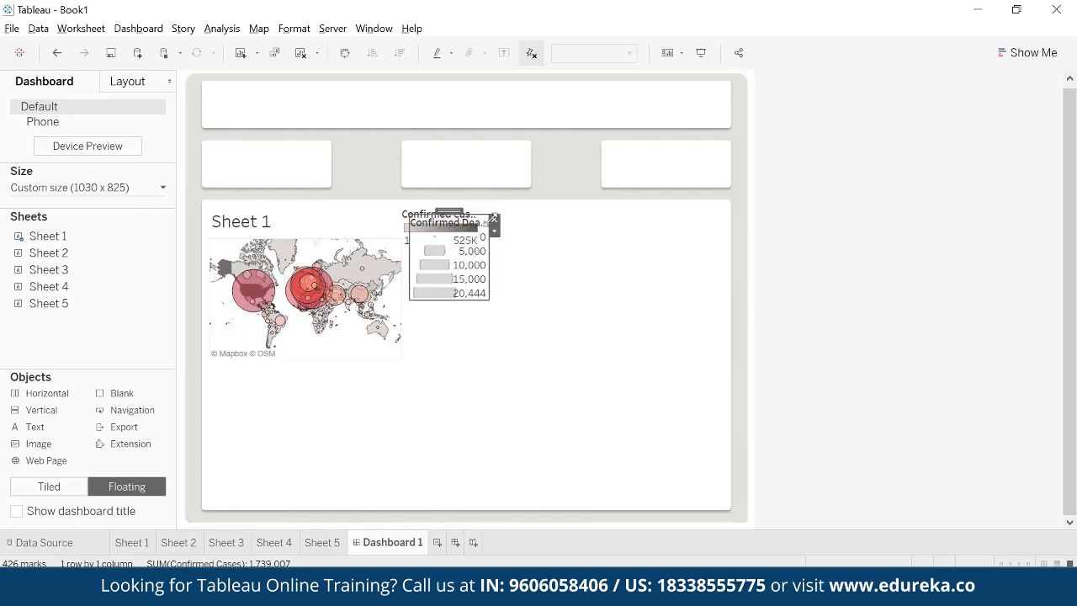
pyautogui.click(494, 220)
pyautogui.click(494, 220)
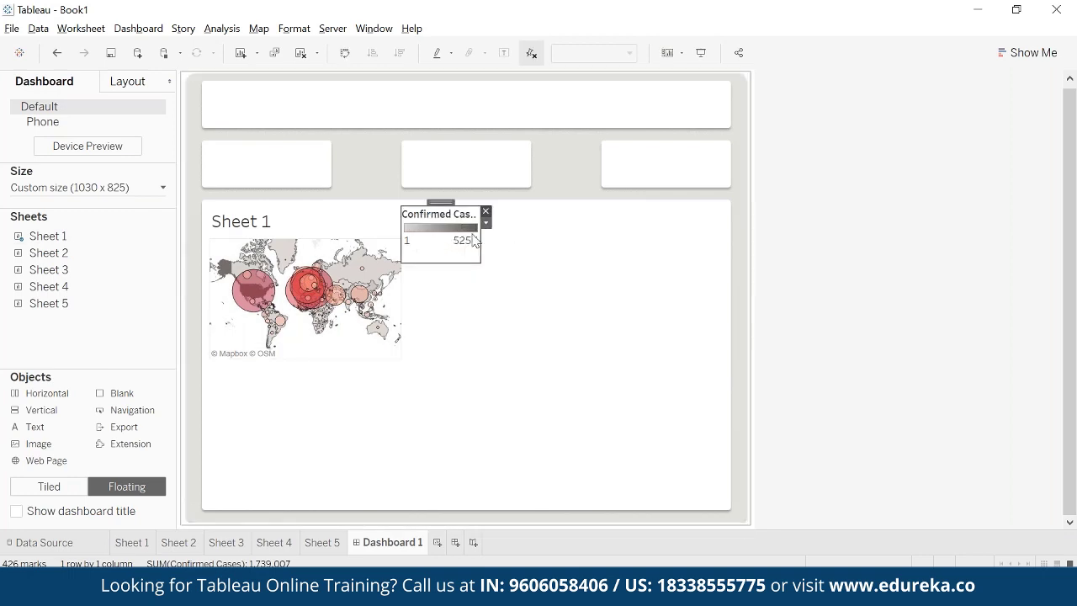
pyautogui.click(488, 211)
# - Hide the title of the Sheet 1 map
pyautogui.click(385, 222)
pyautogui.click(249, 222)
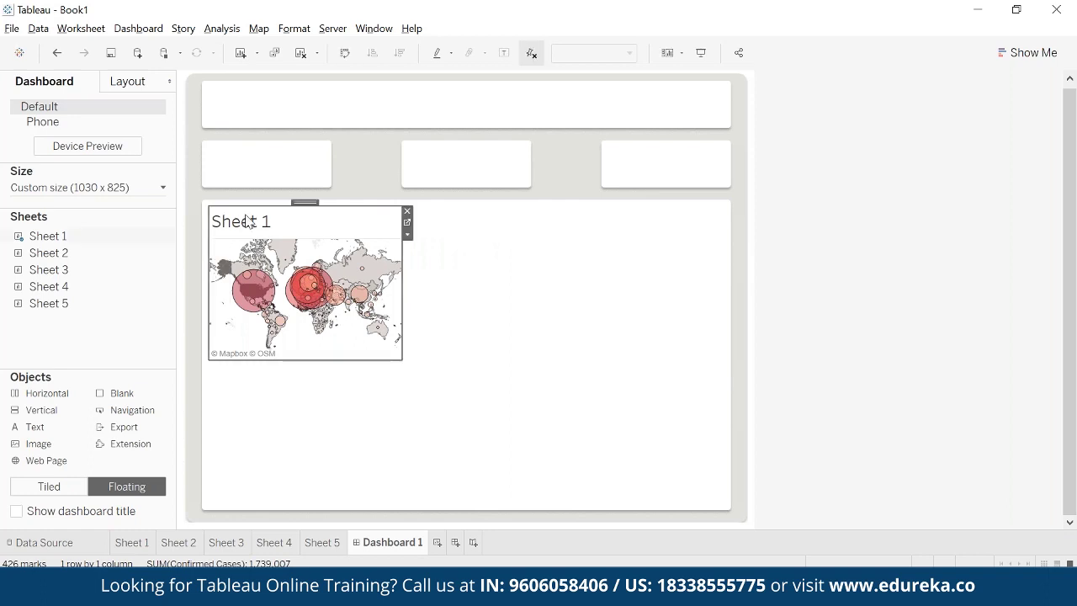
pyautogui.rightClick(248, 223)
pyautogui.click(286, 261)
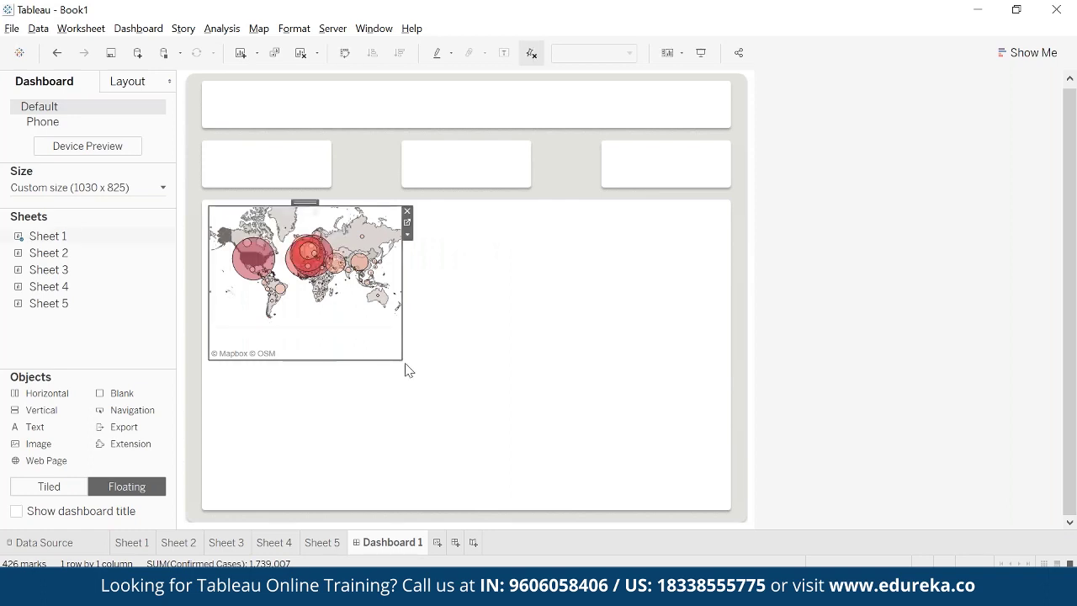
# - Enlarge the floating Sheet 1 map to fill the large content panel, extending its left edge towards the panel's border
pyautogui.moveTo(401, 357); pyautogui.dragTo(728, 505)
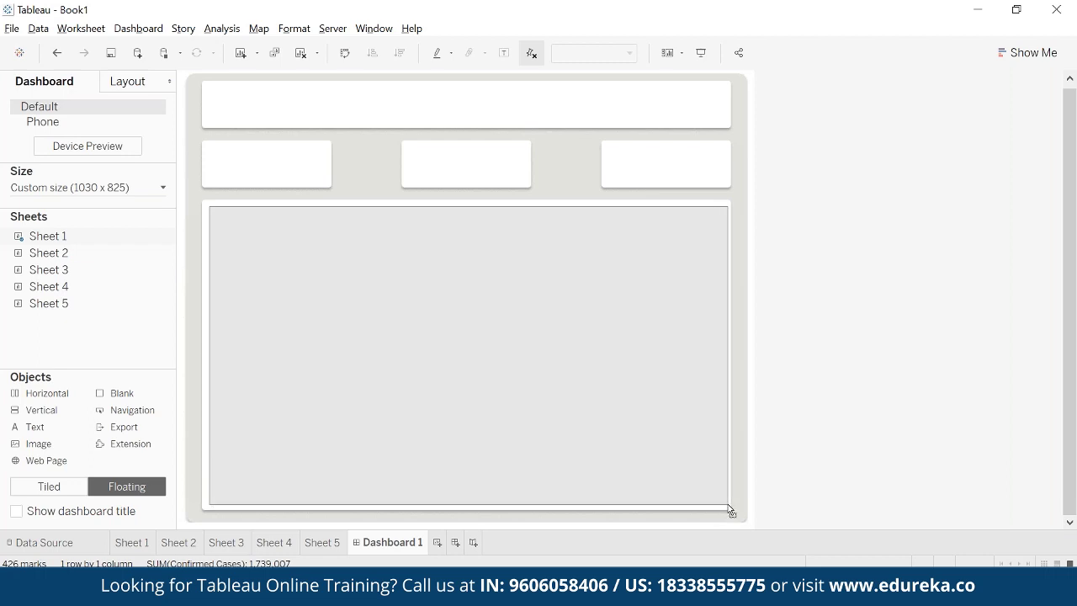
pyautogui.moveTo(850, 467); pyautogui.dragTo(853, 469)
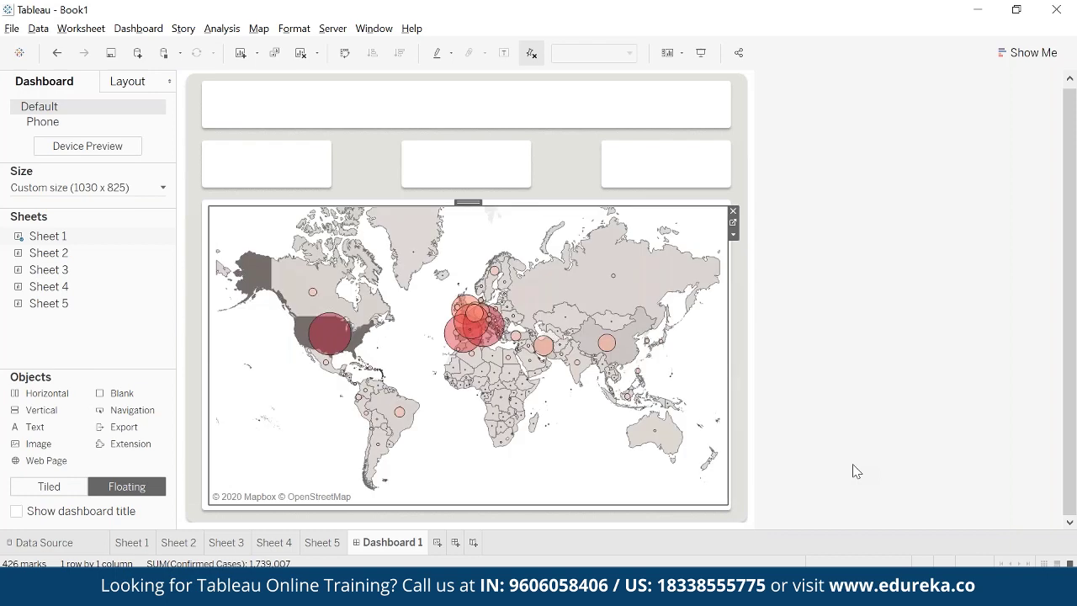
pyautogui.click(210, 422)
pyautogui.moveTo(207, 418); pyautogui.dragTo(204, 427)
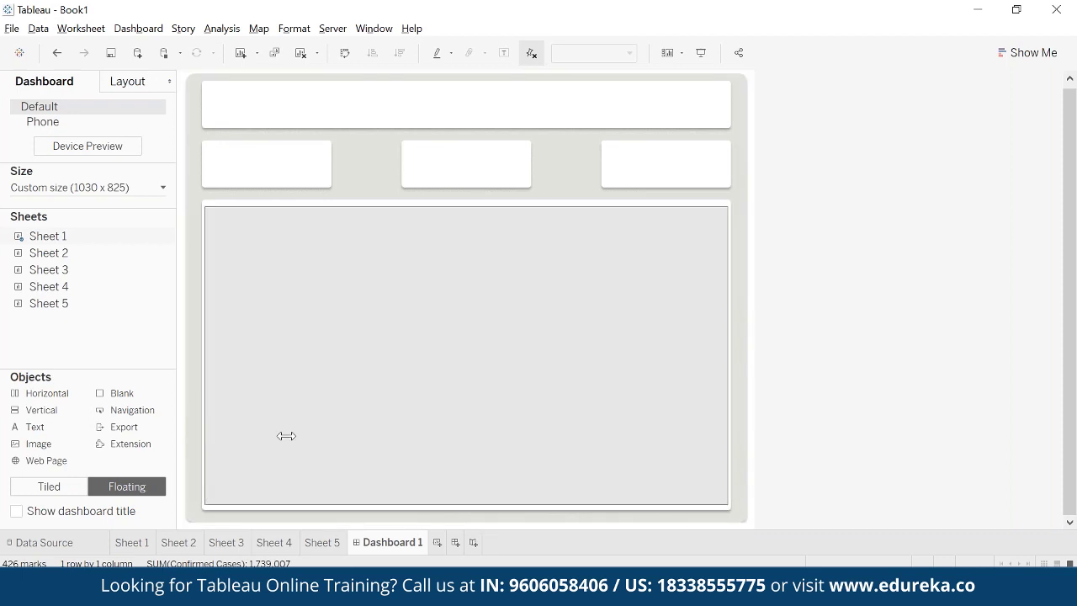
pyautogui.click(812, 440)
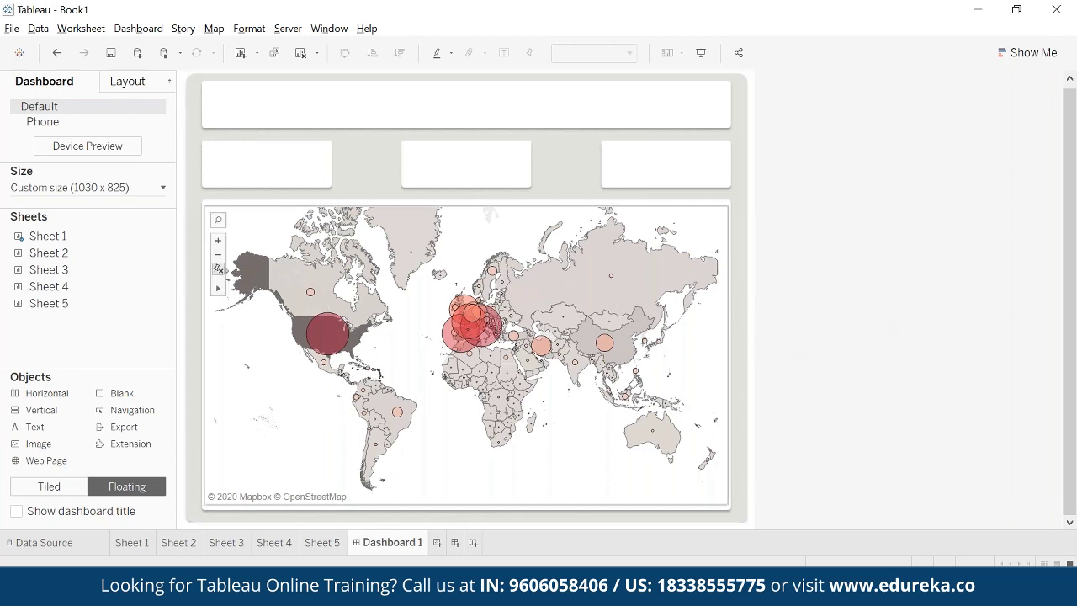
# - Place Sheet 3 as a floating object over the first small card and hide its title
pyautogui.moveTo(45, 256)
pyautogui.moveTo(49, 271); pyautogui.dragTo(239, 185)
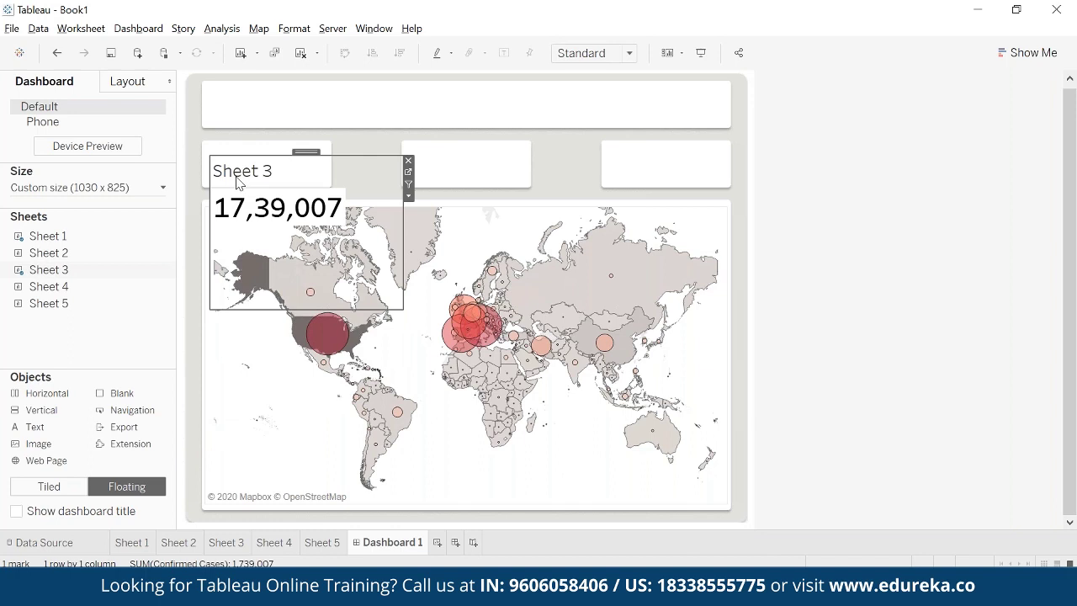
pyautogui.rightClick(239, 183)
pyautogui.click(274, 224)
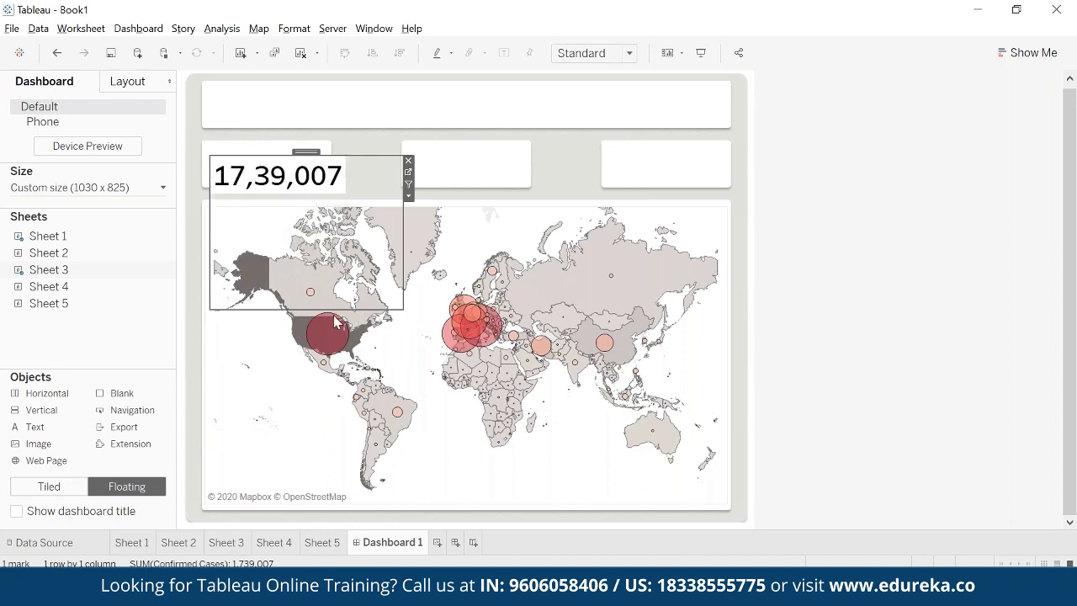
# - Shrink the floating Sheet 3 value in height and width and move it onto the first small card
pyautogui.moveTo(311, 310); pyautogui.dragTo(286, 195)
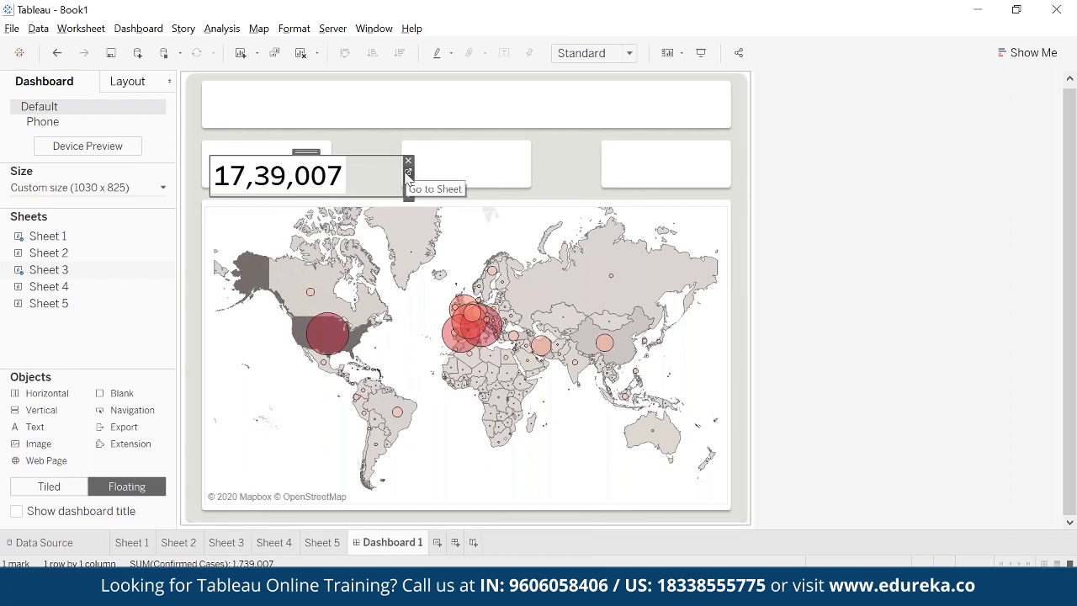
pyautogui.moveTo(407, 174); pyautogui.dragTo(341, 179)
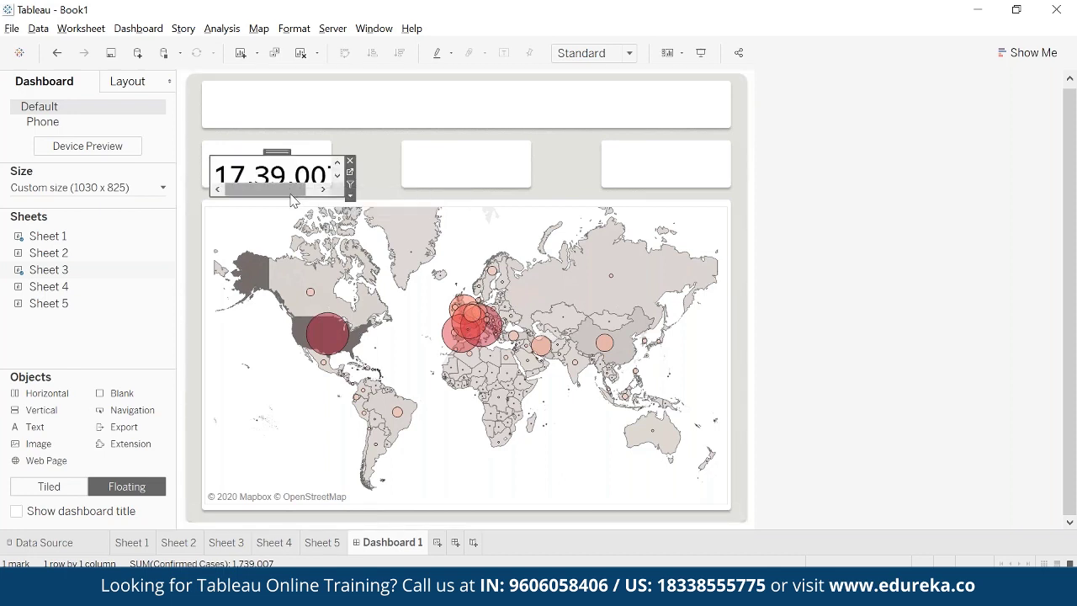
pyautogui.moveTo(287, 195); pyautogui.dragTo(288, 202)
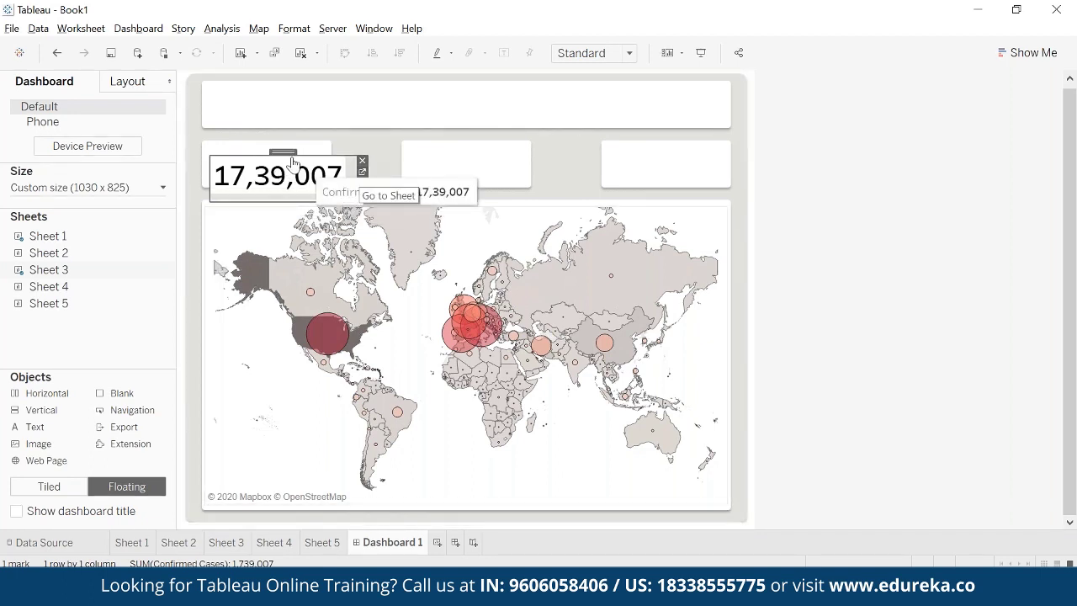
pyautogui.moveTo(292, 161); pyautogui.dragTo(276, 146)
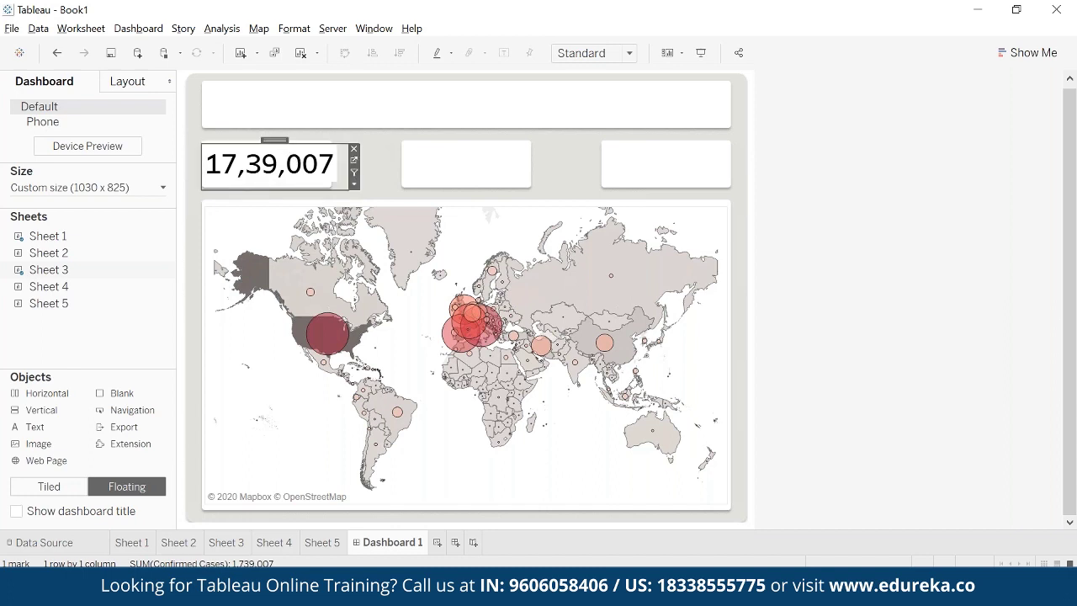
pyautogui.click(841, 240)
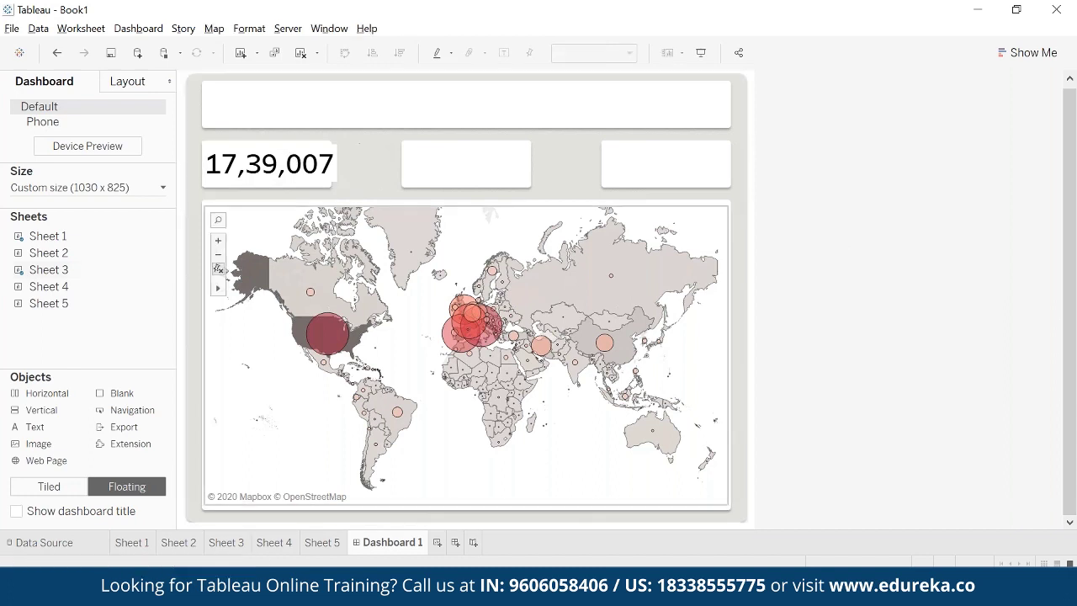
# - Set the font size of the Confirmed Cases value in Sheet 3 to 20
pyautogui.moveTo(296, 161)
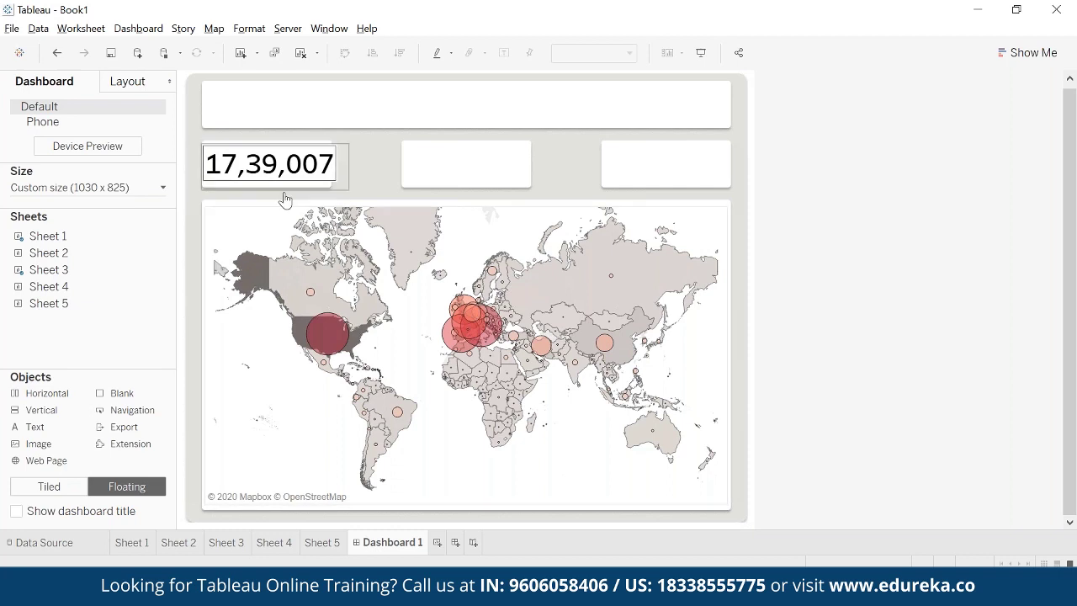
pyautogui.click(237, 545)
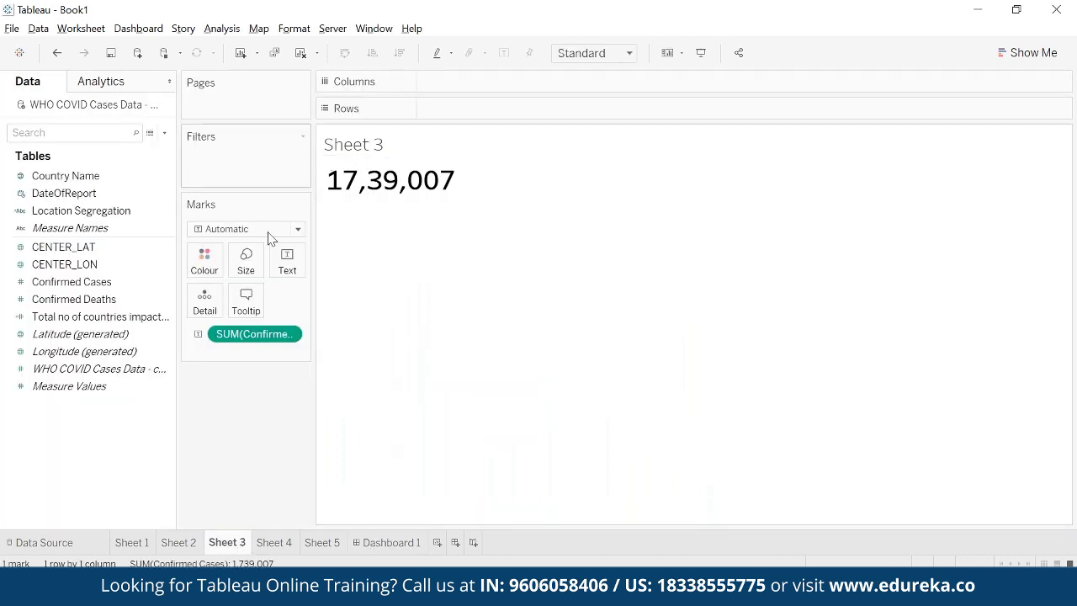
pyautogui.click(288, 334)
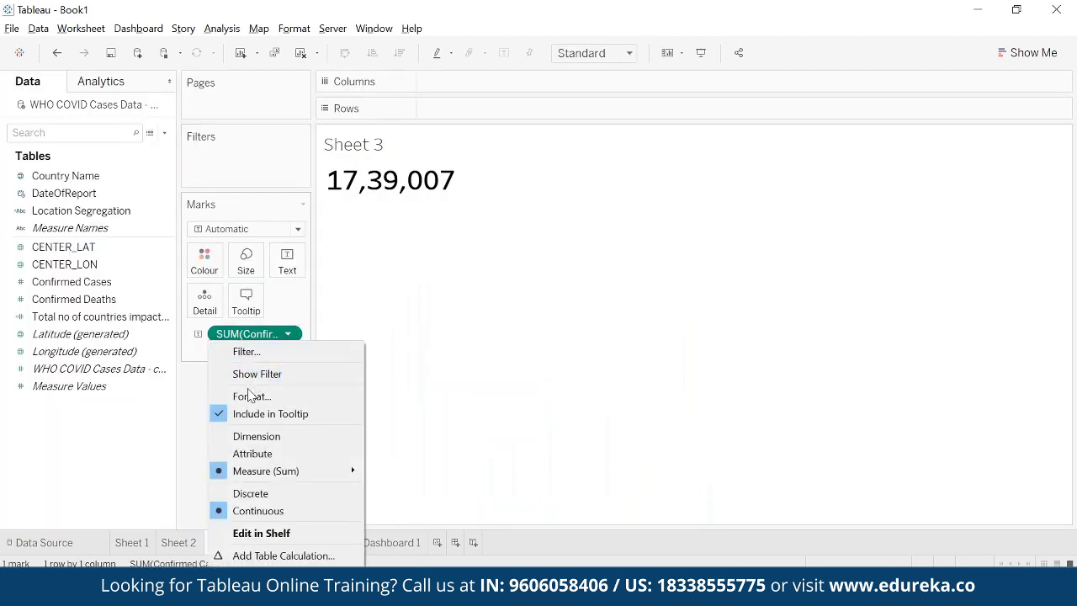
pyautogui.click(251, 396)
pyautogui.click(123, 181)
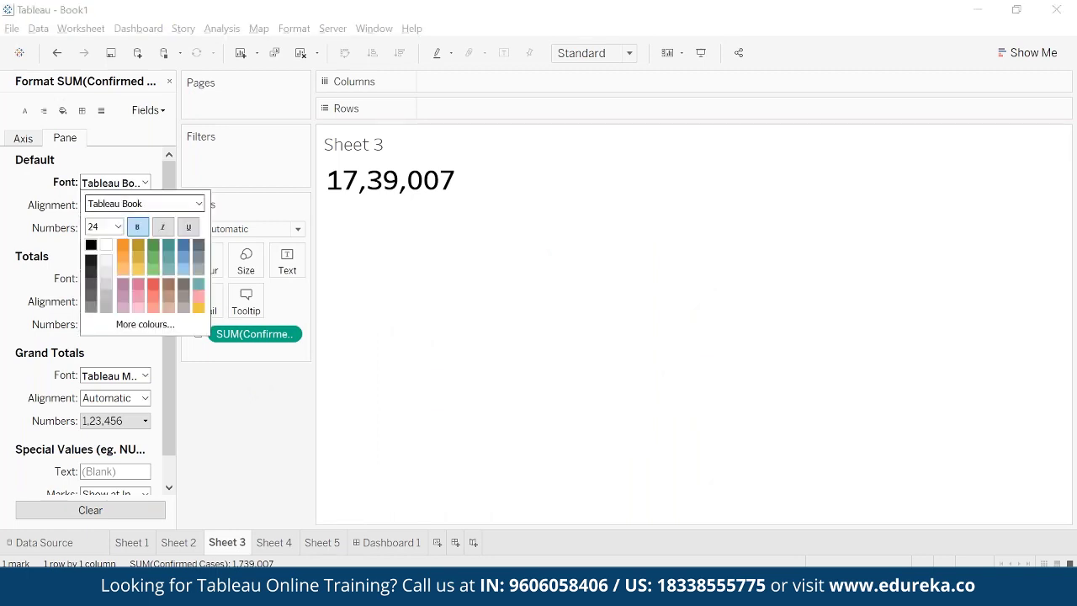
pyautogui.click(118, 226)
pyautogui.click(111, 342)
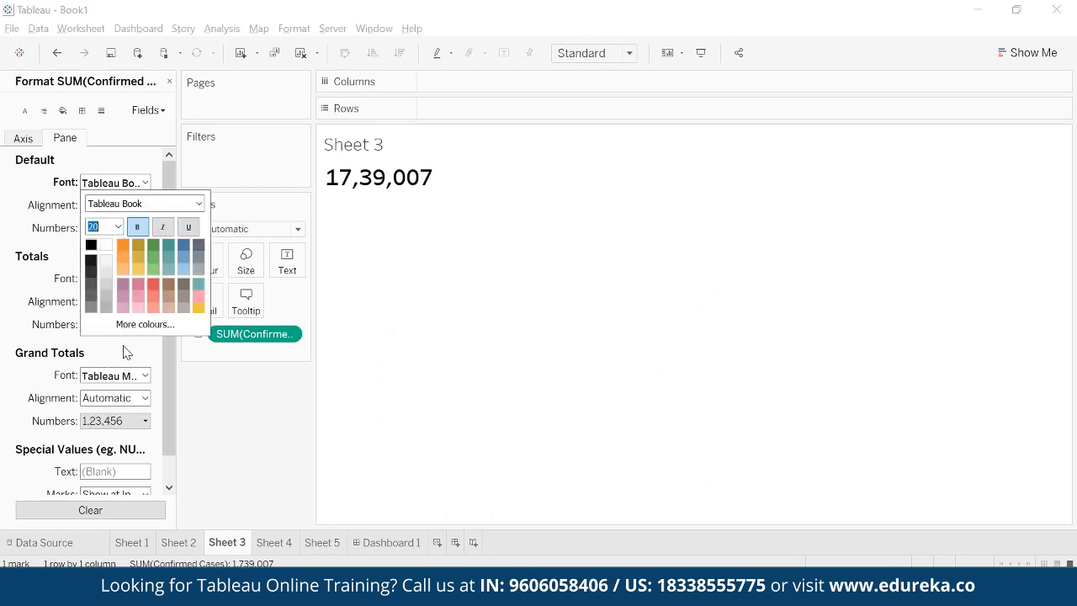
# - Narrow the Sheet 3 value on Dashboard 1 to the first card's width and position it in the card's lower part
pyautogui.click(384, 545)
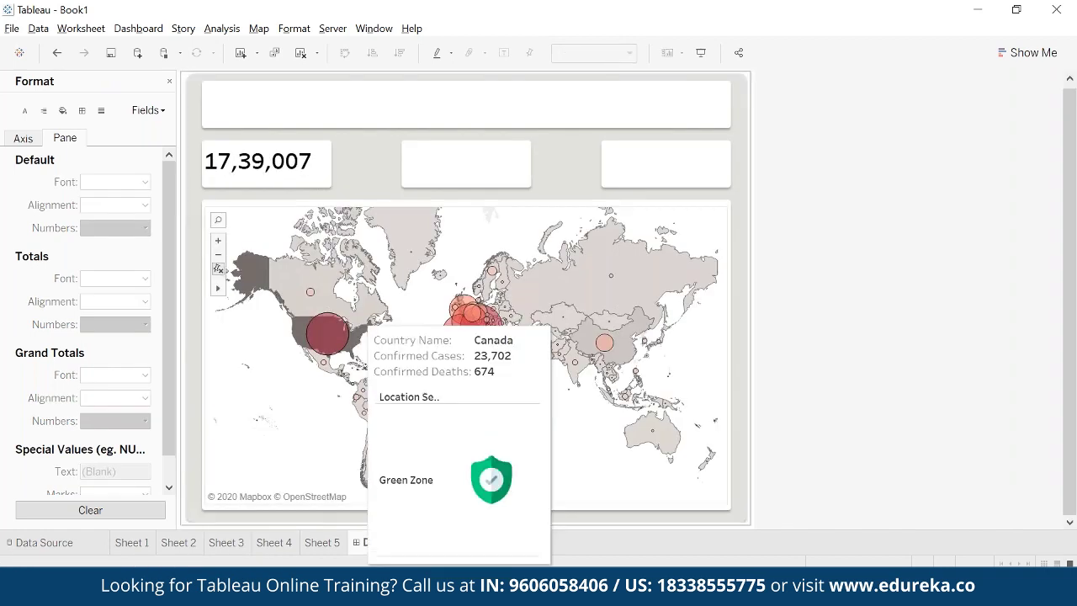
pyautogui.click(261, 162)
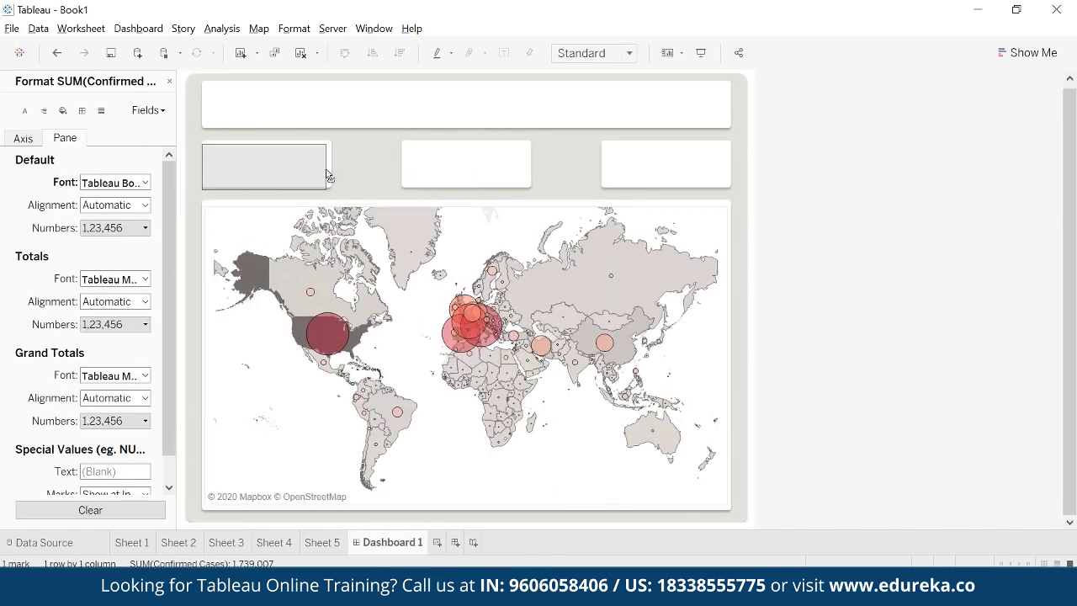
pyautogui.click(271, 150)
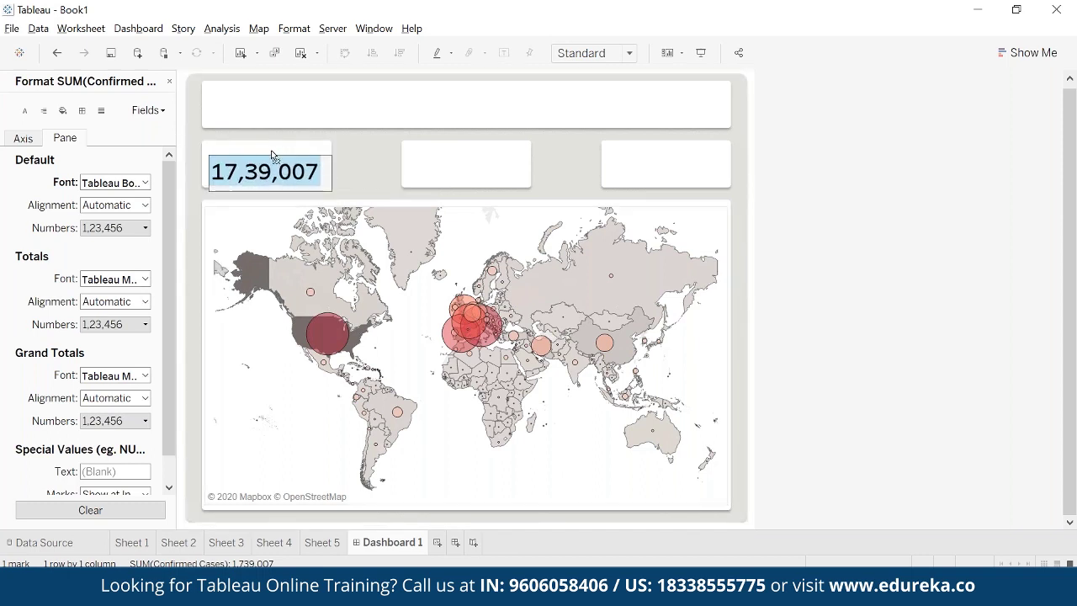
pyautogui.click(372, 163)
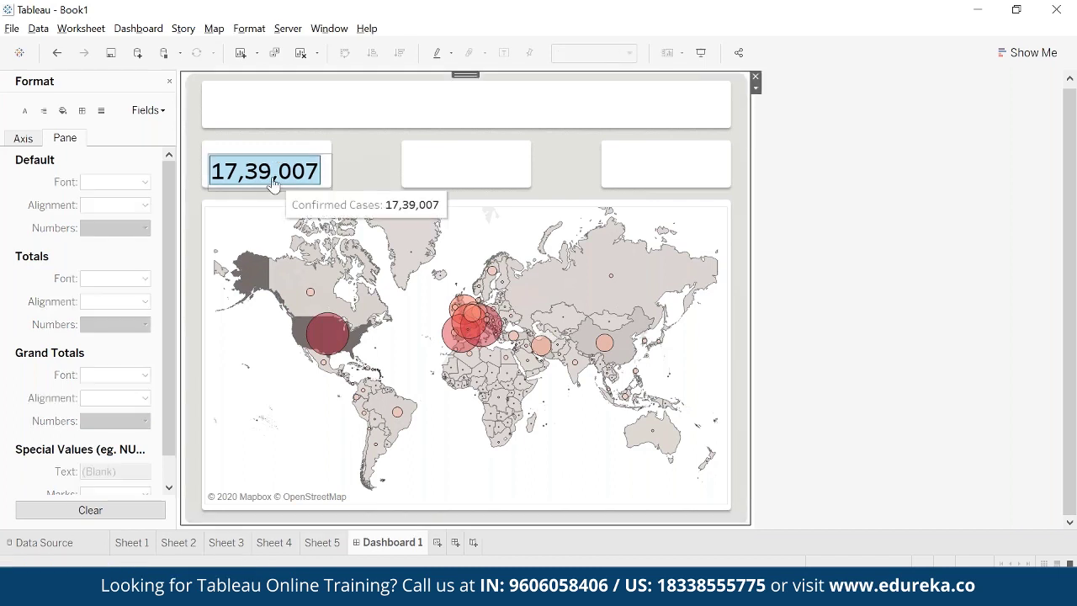
pyautogui.click(875, 224)
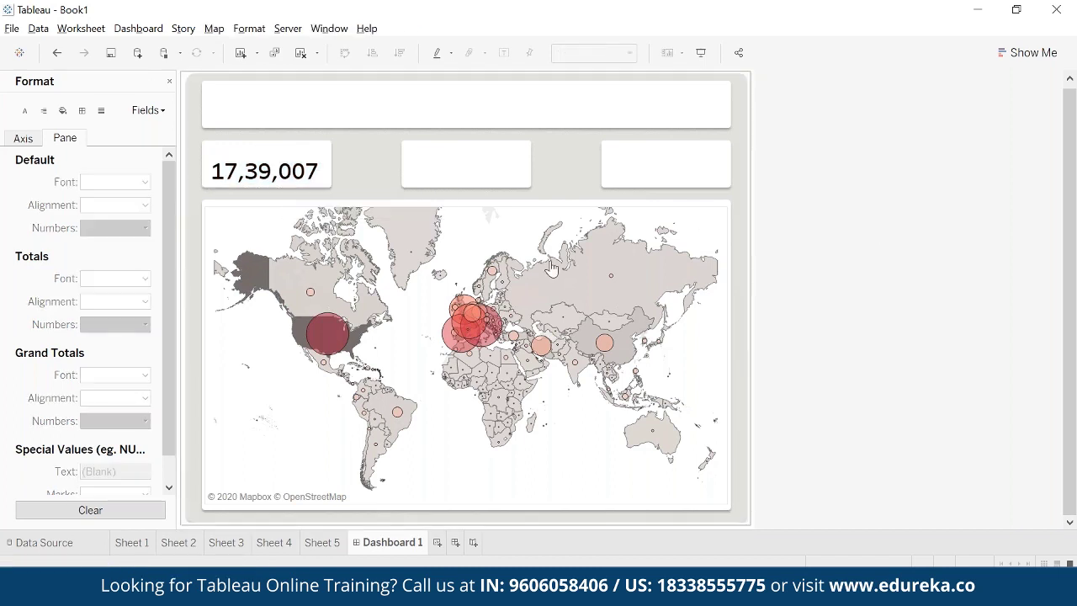
# - Add a floating text label reading "Total Confirmed Cases" above the value in the first card
pyautogui.click(170, 81)
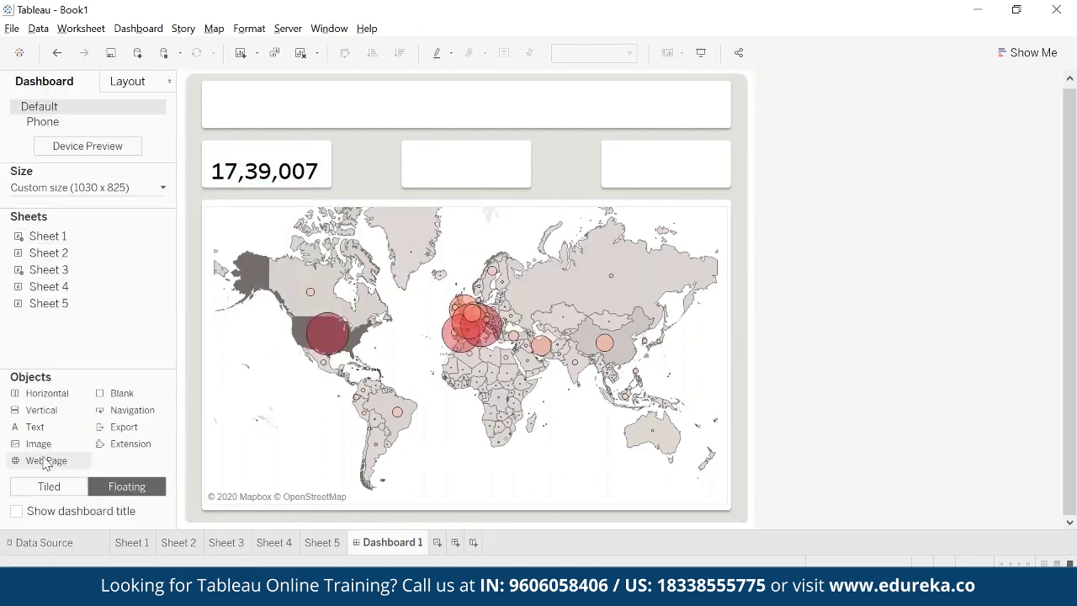
pyautogui.moveTo(42, 431); pyautogui.dragTo(518, 238)
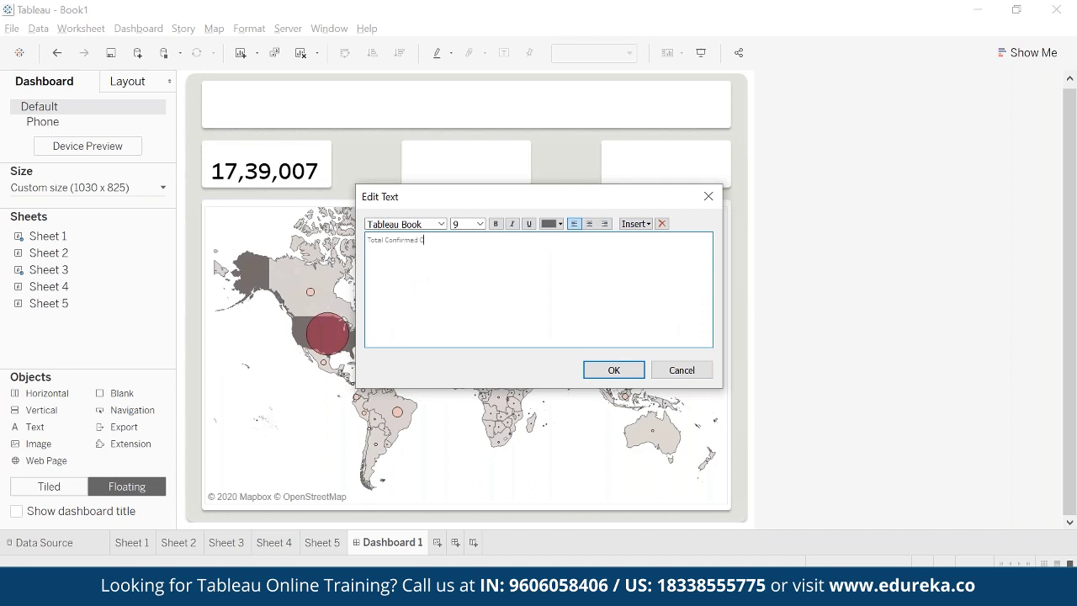
pyautogui.click(602, 372)
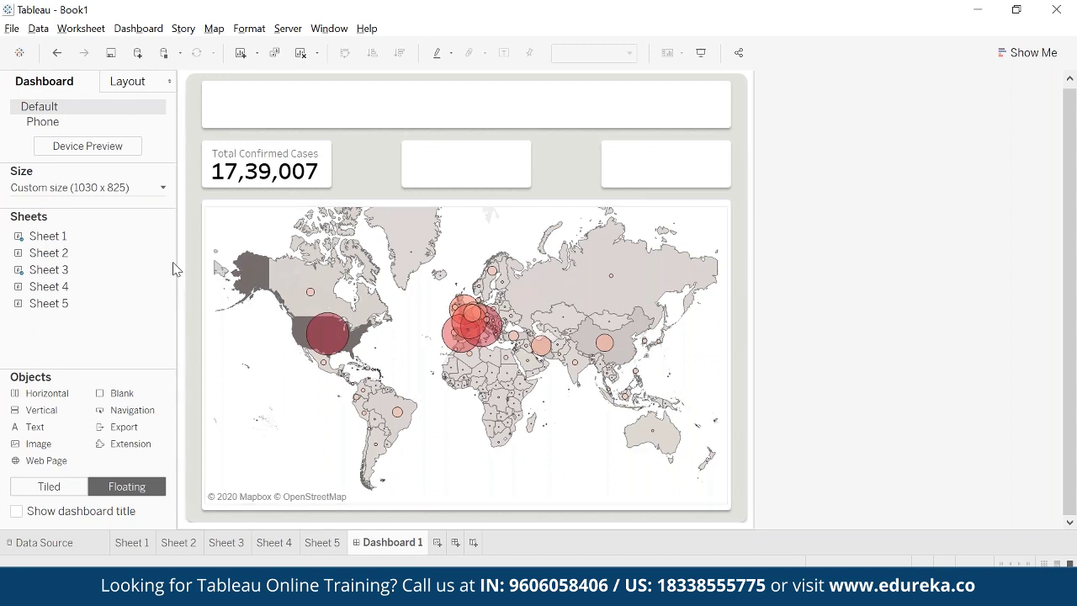
# - Place Sheet 4 as a floating object over the second small card and hide its title
pyautogui.moveTo(169, 286); pyautogui.dragTo(404, 184)
pyautogui.rightClick(429, 162)
pyautogui.click(473, 207)
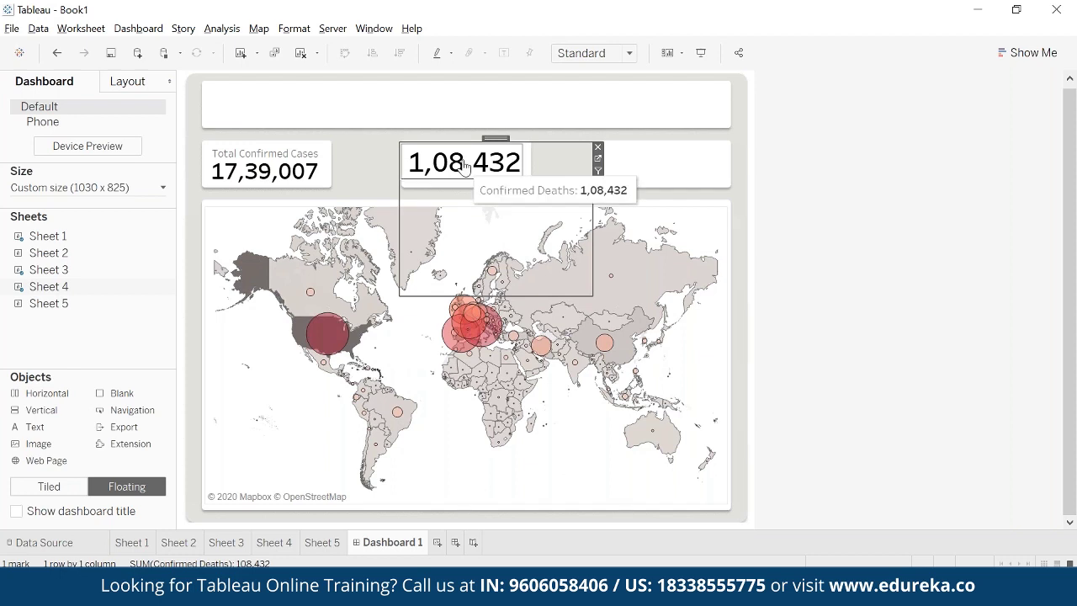
# - Set the font size of the Confirmed Deaths value in Sheet 4 to 20
pyautogui.click(597, 158)
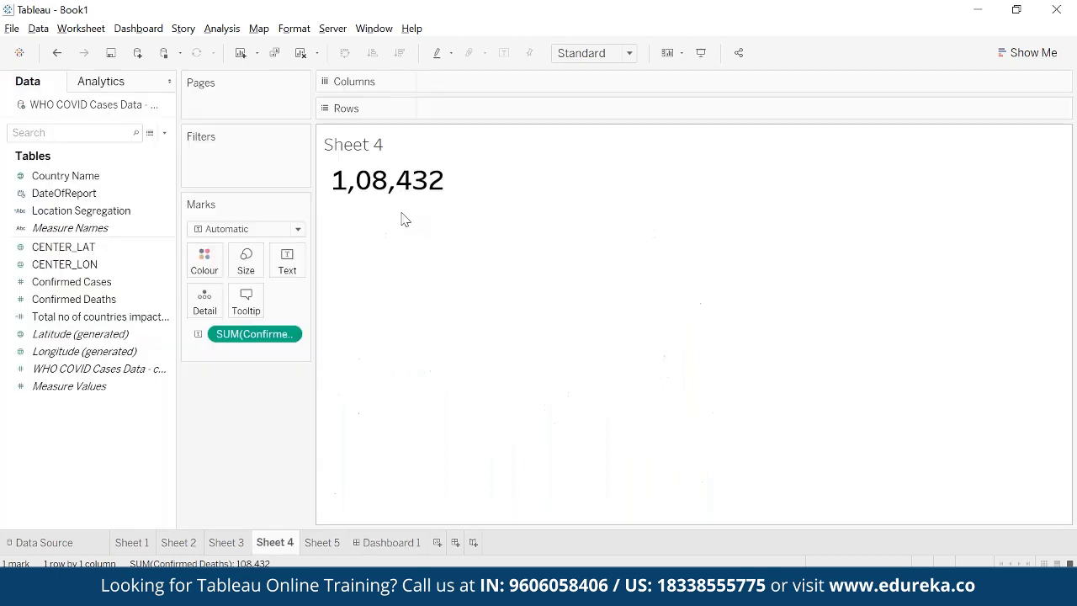
pyautogui.click(288, 334)
pyautogui.click(246, 394)
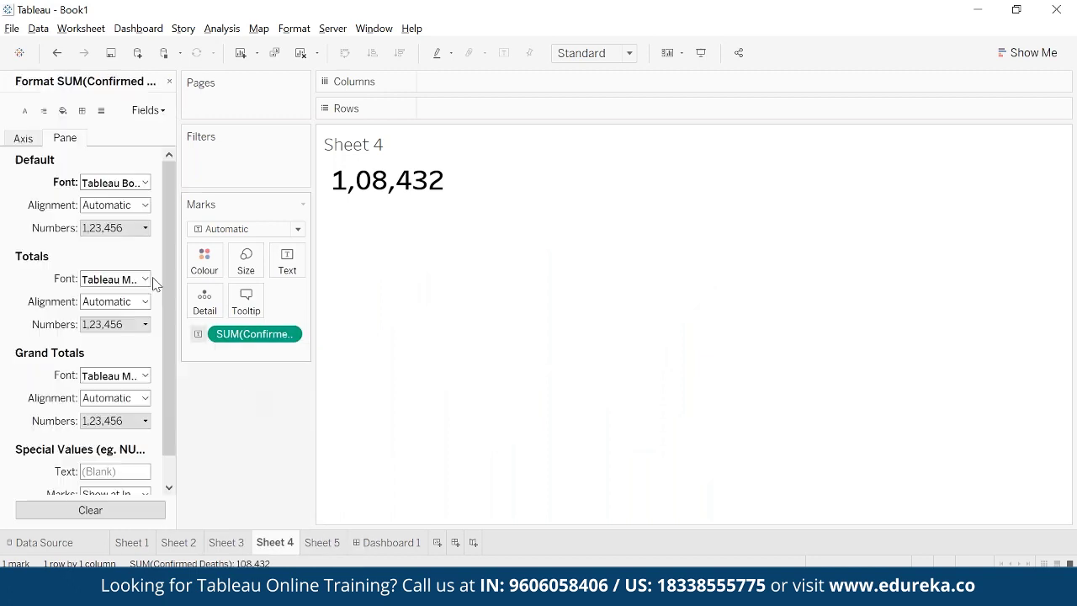
pyautogui.click(108, 184)
pyautogui.click(104, 227)
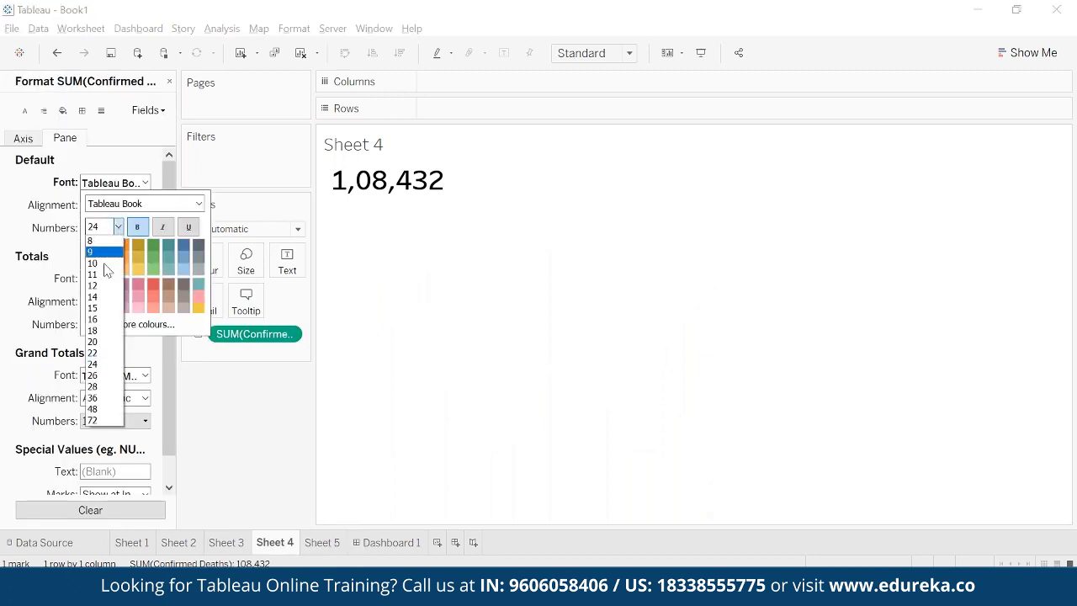
pyautogui.click(98, 340)
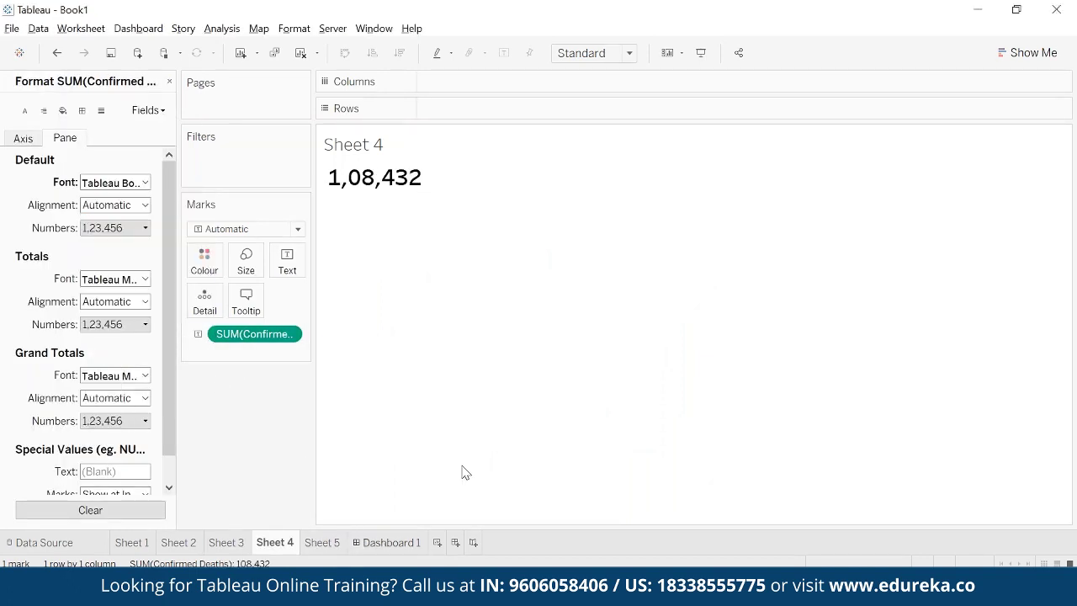
# - Shrink the floating Sheet 4 value on Dashboard 1 and position it in the lower part of the second card
pyautogui.click(391, 541)
pyautogui.moveTo(500, 145); pyautogui.dragTo(488, 178)
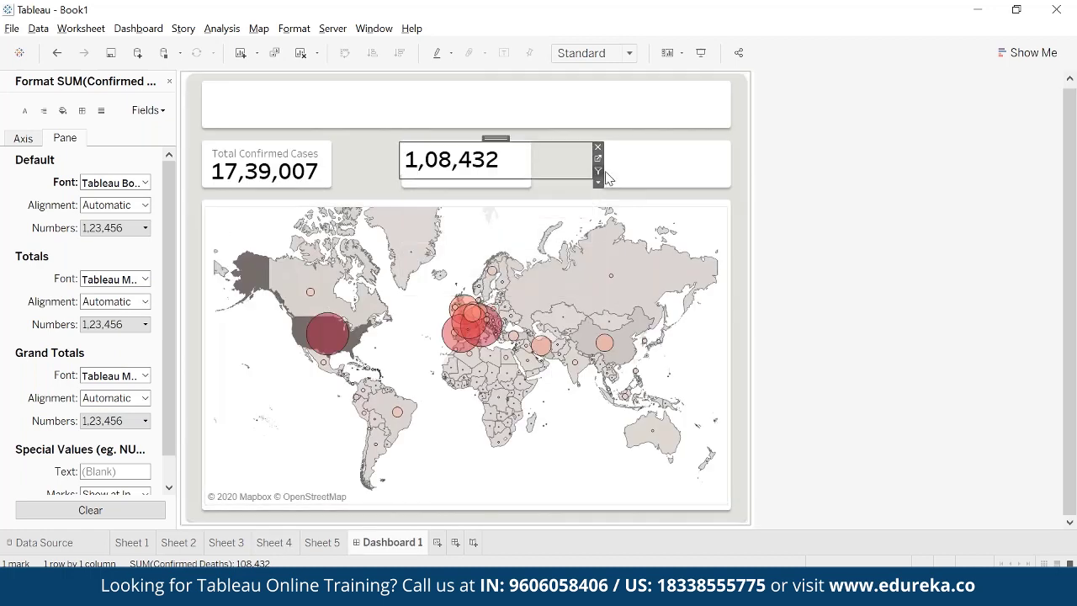
pyautogui.moveTo(607, 177); pyautogui.dragTo(504, 180)
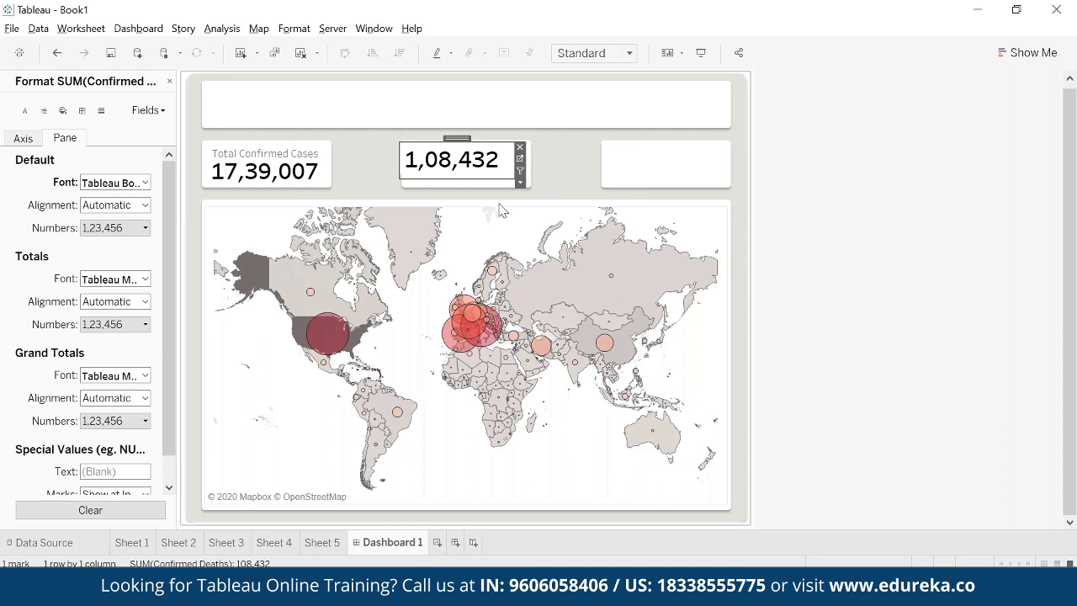
pyautogui.click(471, 159)
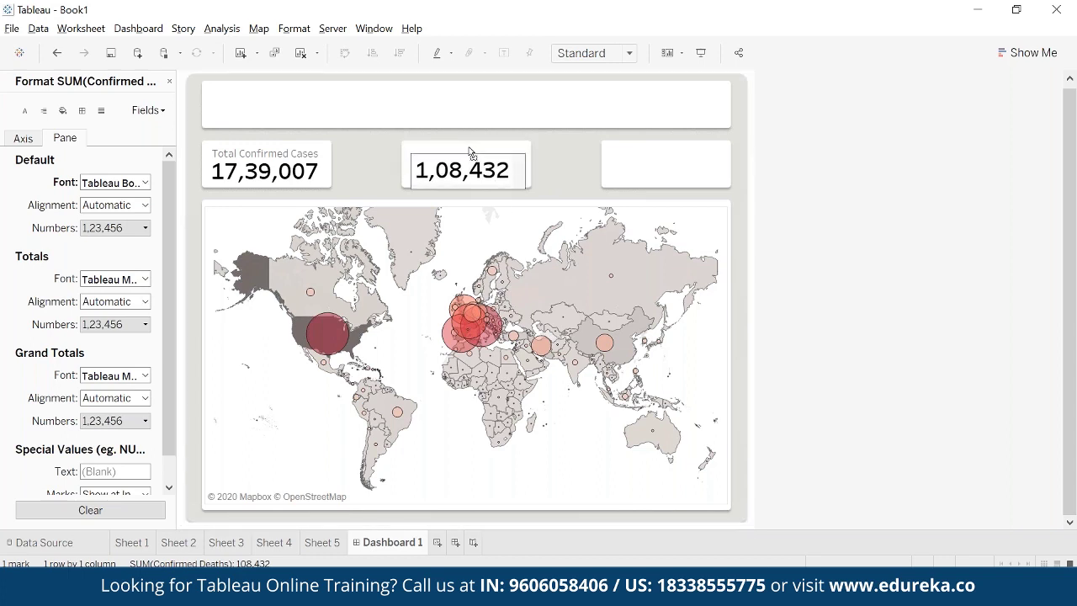
pyautogui.click(812, 324)
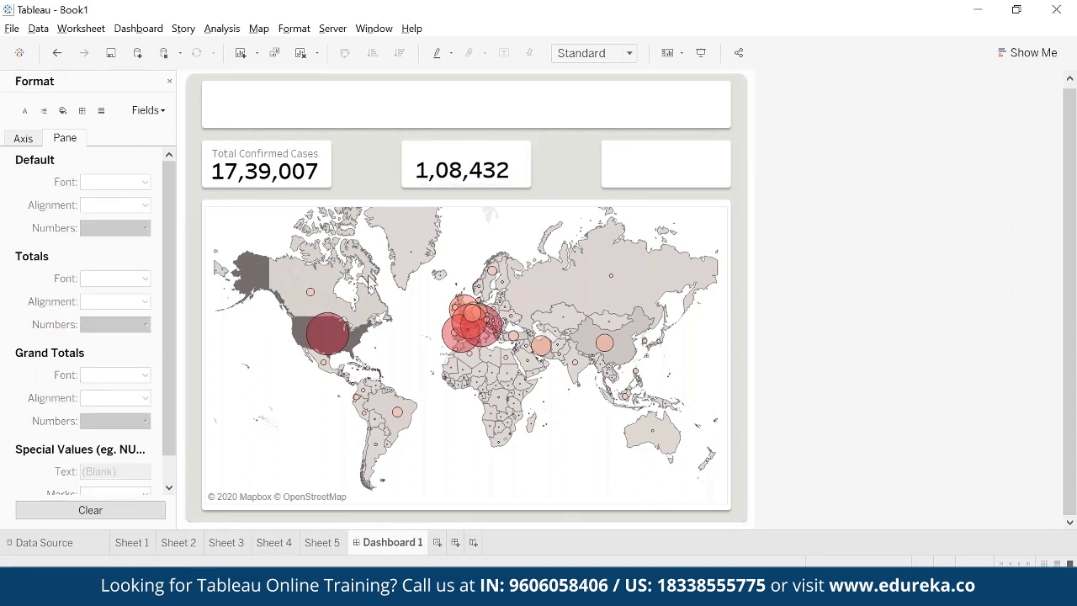
# - Add a floating text label reading "Total Confirmed Deaths" above the value in the second card
pyautogui.click(169, 82)
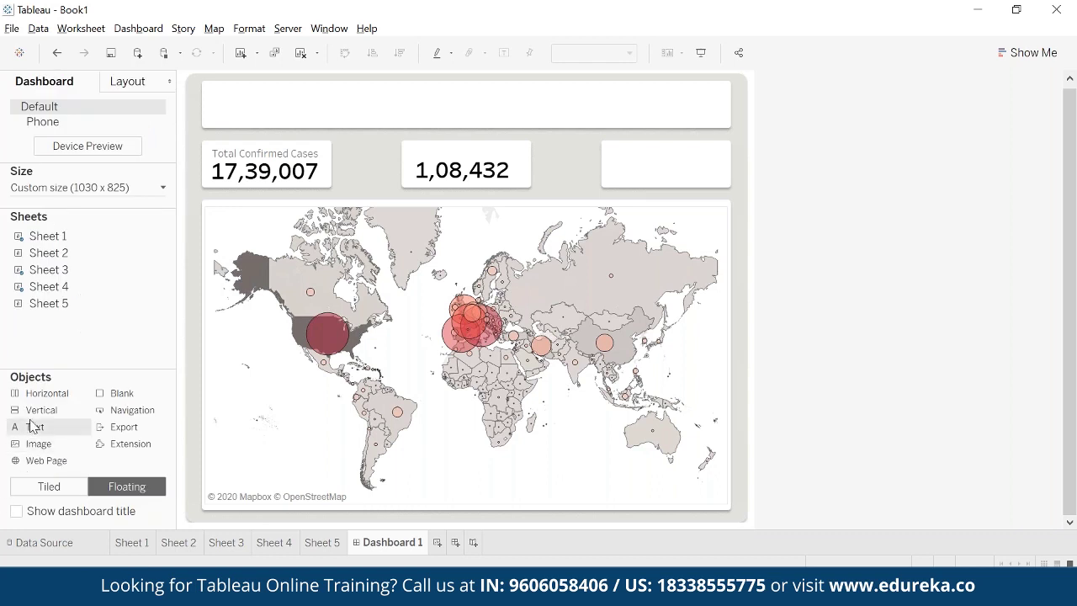
pyautogui.moveTo(32, 426); pyautogui.dragTo(655, 232)
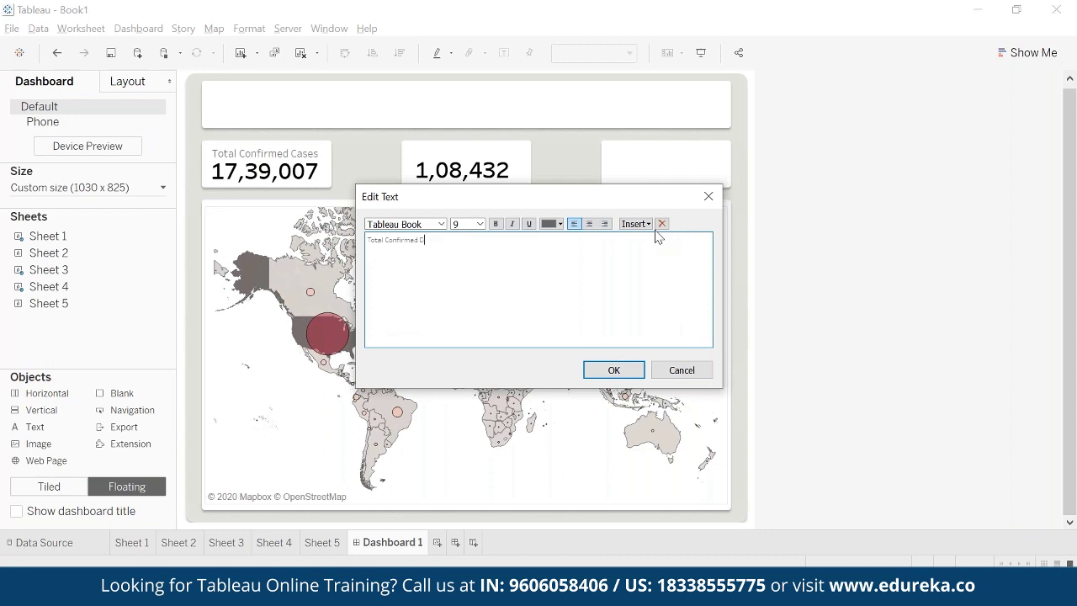
pyautogui.click(612, 370)
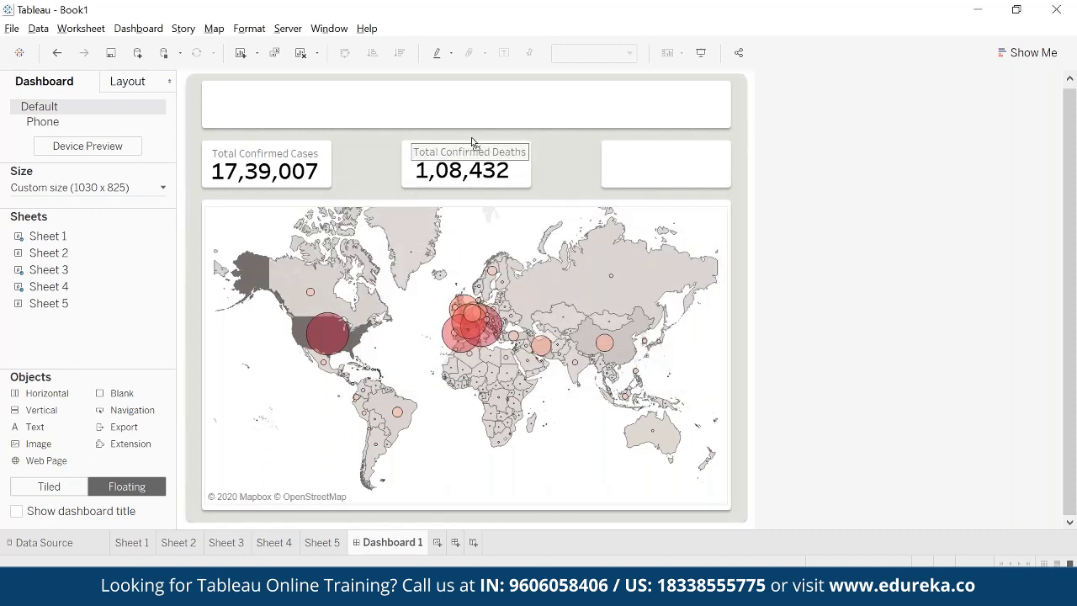
pyautogui.click(472, 145)
pyautogui.click(942, 288)
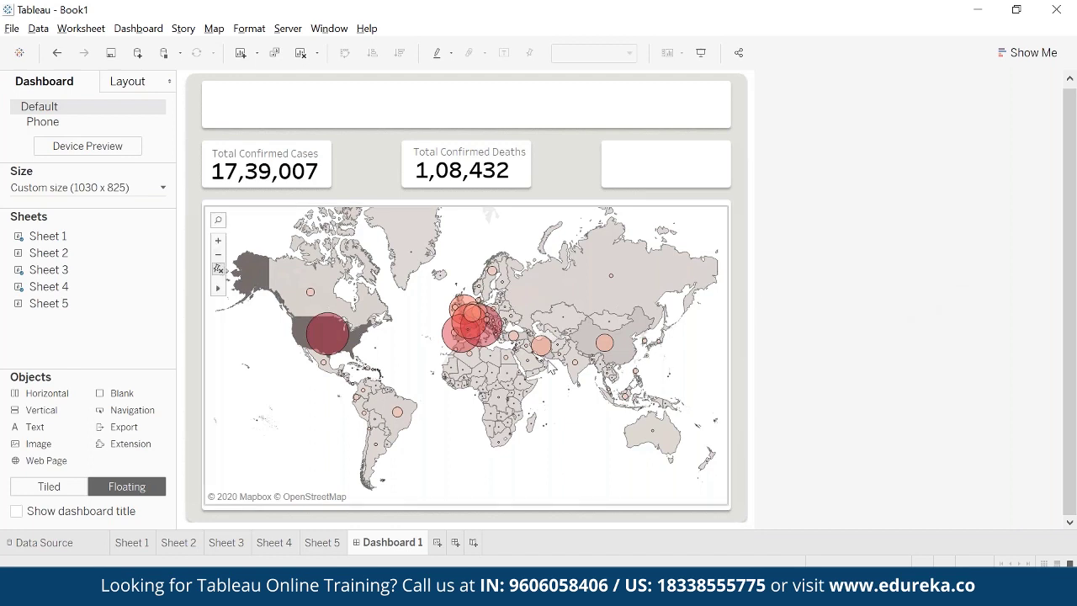
# - Place Sheet 5 without its title as a floating object over the third small card and reduce its height to fit
pyautogui.moveTo(38, 310); pyautogui.dragTo(611, 180)
pyautogui.rightClick(622, 181)
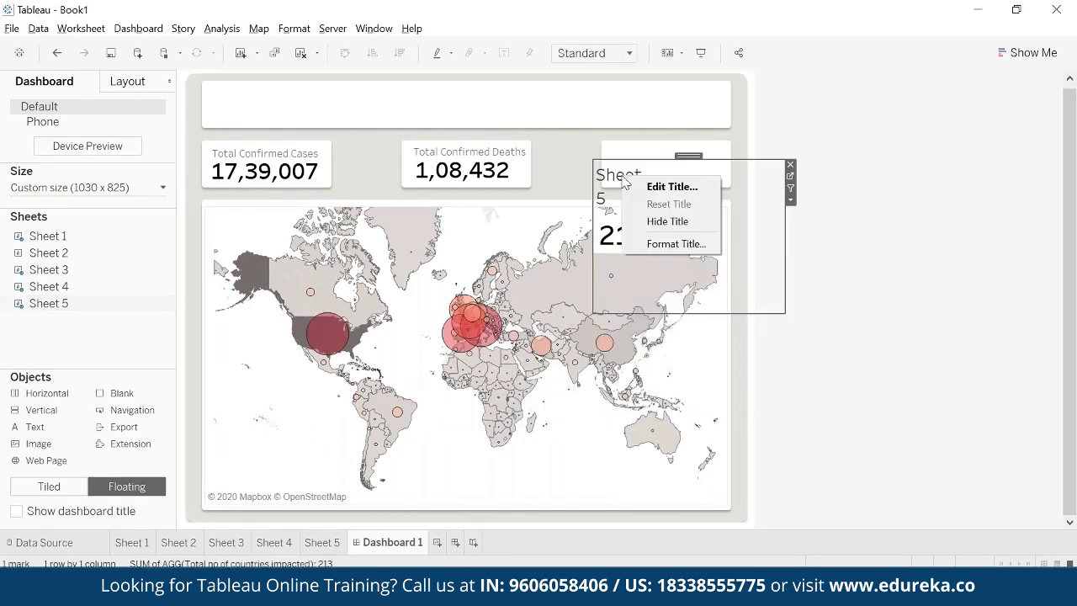
pyautogui.click(667, 222)
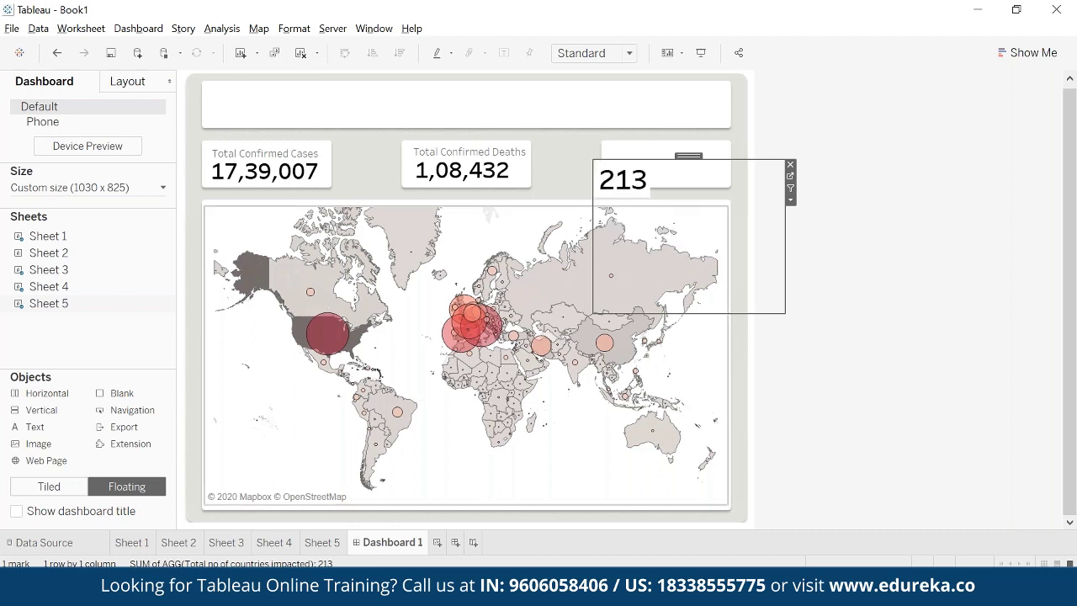
pyautogui.moveTo(689, 313); pyautogui.dragTo(705, 175)
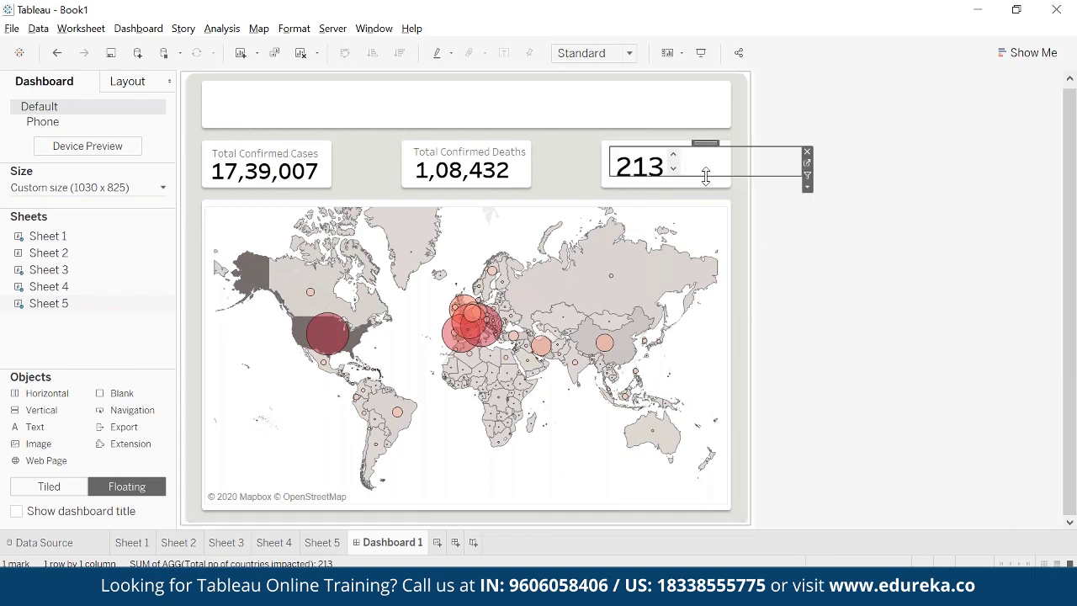
# - Reduce the font size of the impacted-countries total in Sheet 5
pyautogui.click(807, 163)
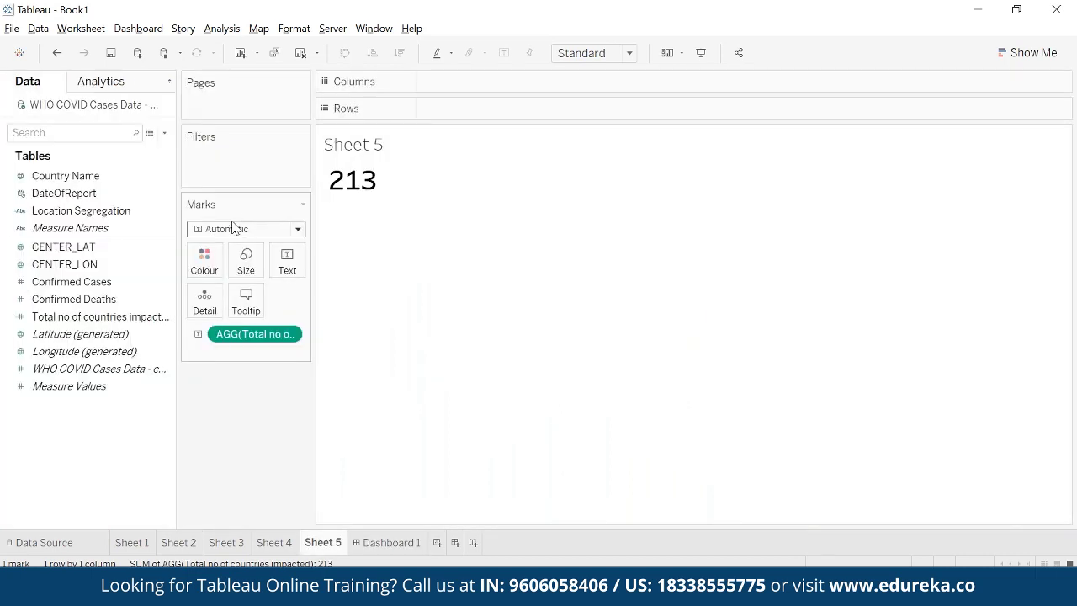
pyautogui.click(290, 336)
pyautogui.click(253, 397)
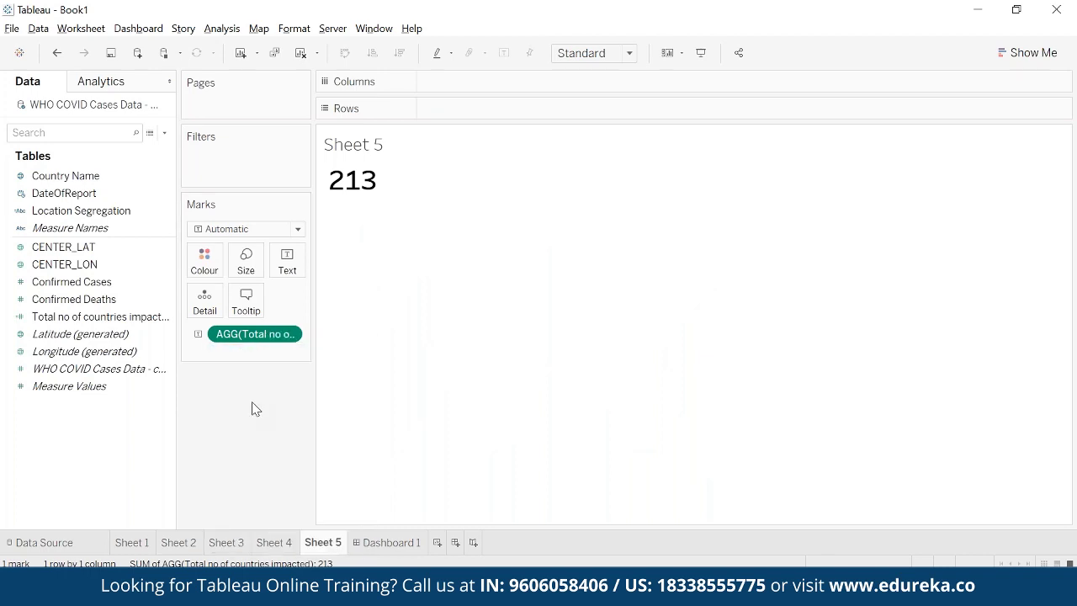
pyautogui.click(143, 183)
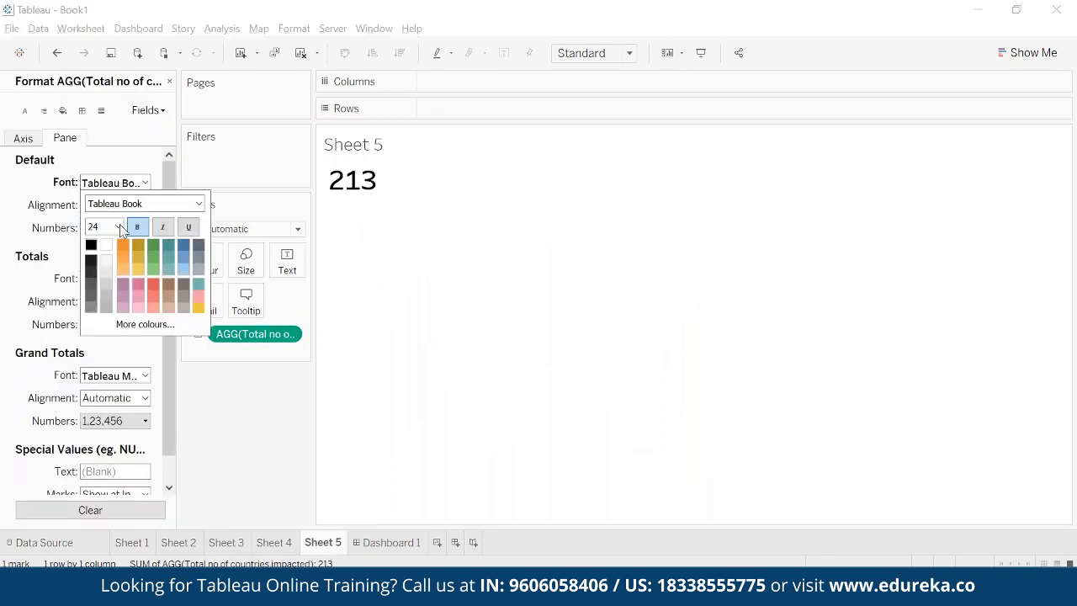
pyautogui.press('Return')
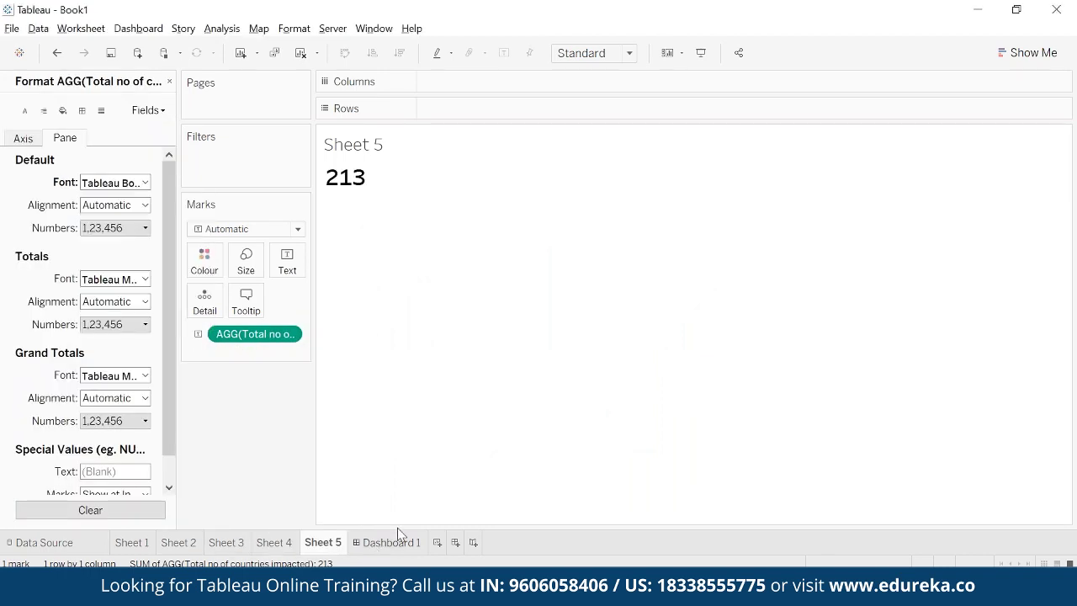
# - Narrow the floating Sheet 5 value on Dashboard 1 and position it in the lower part of the third card
pyautogui.click(390, 541)
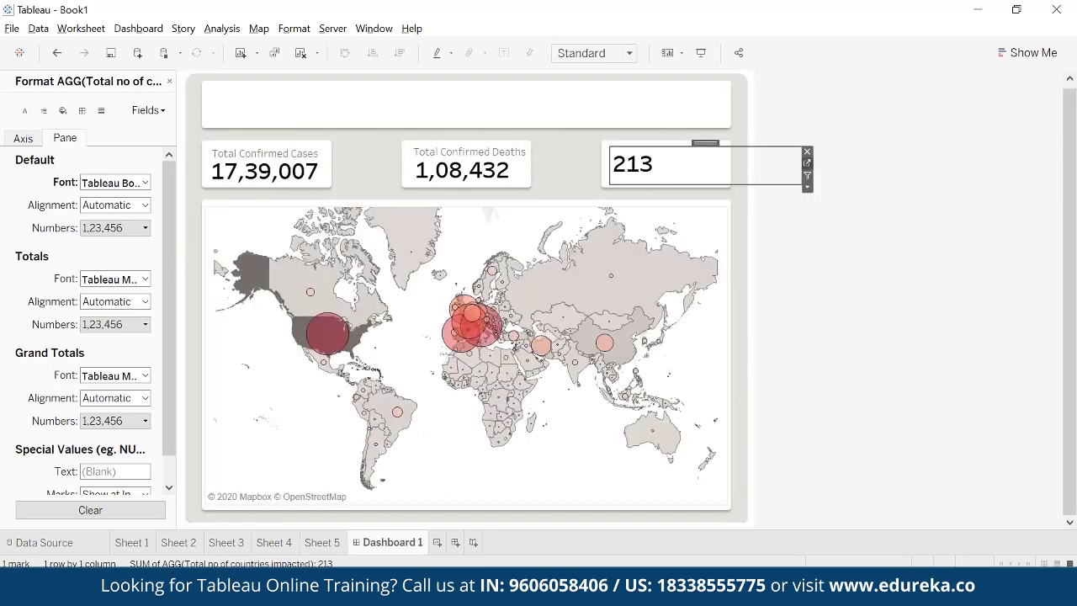
pyautogui.click(806, 163)
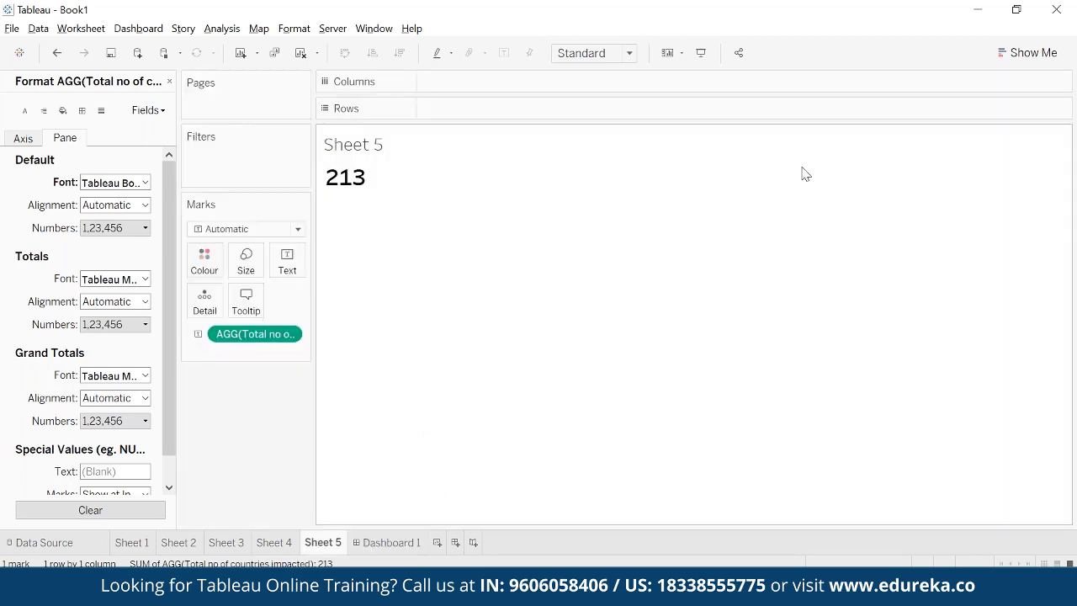
pyautogui.click(405, 541)
pyautogui.moveTo(799, 158); pyautogui.dragTo(688, 160)
pyautogui.press('Escape')
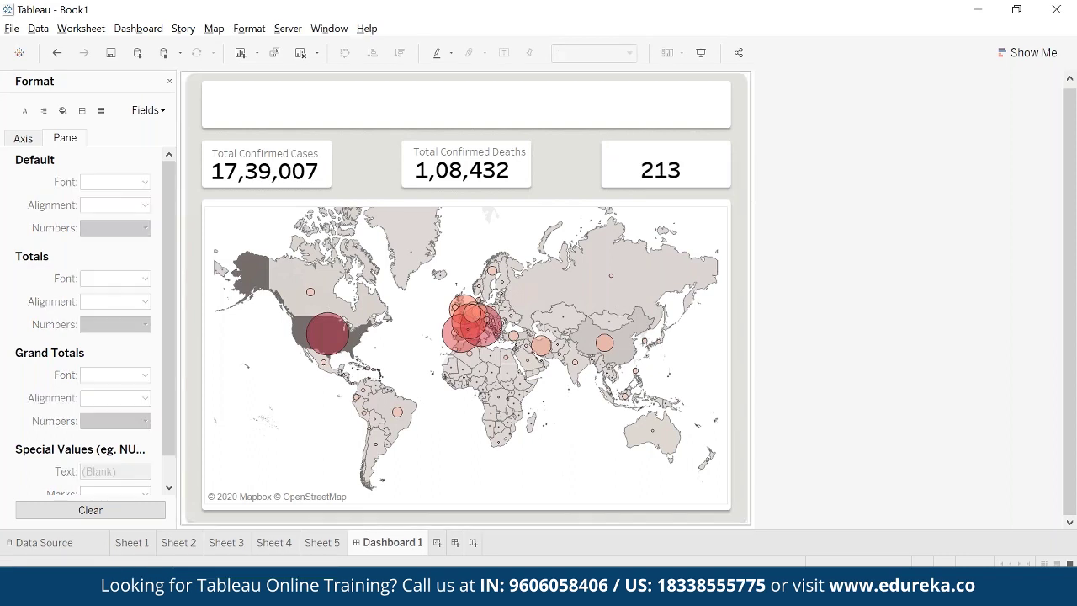
# - Add a floating text label reading "Countries Impacted" above the value in the third card
pyautogui.click(169, 81)
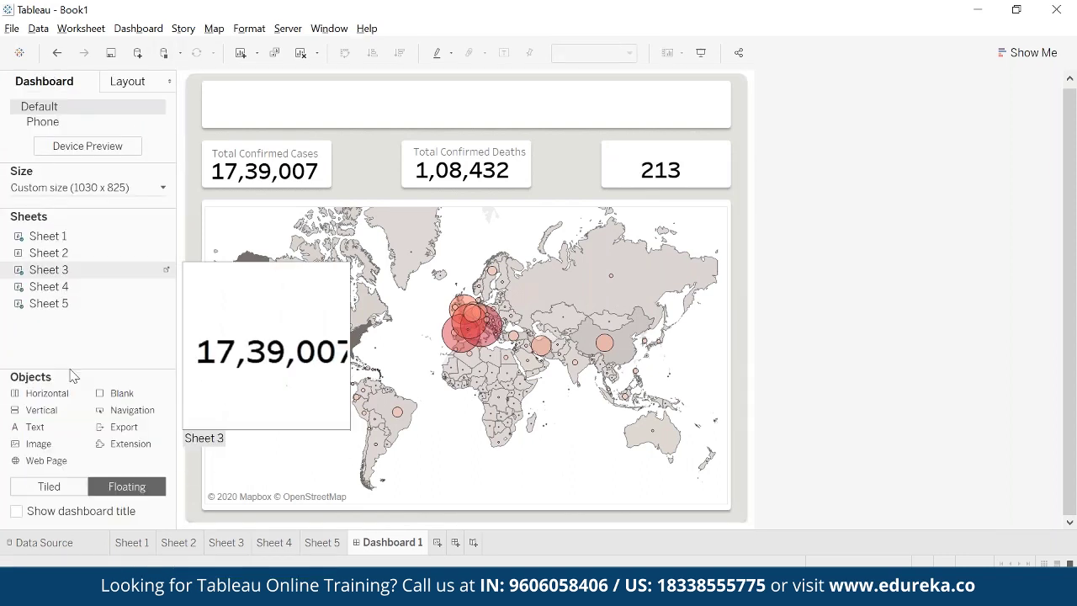
pyautogui.moveTo(34, 432); pyautogui.dragTo(505, 345)
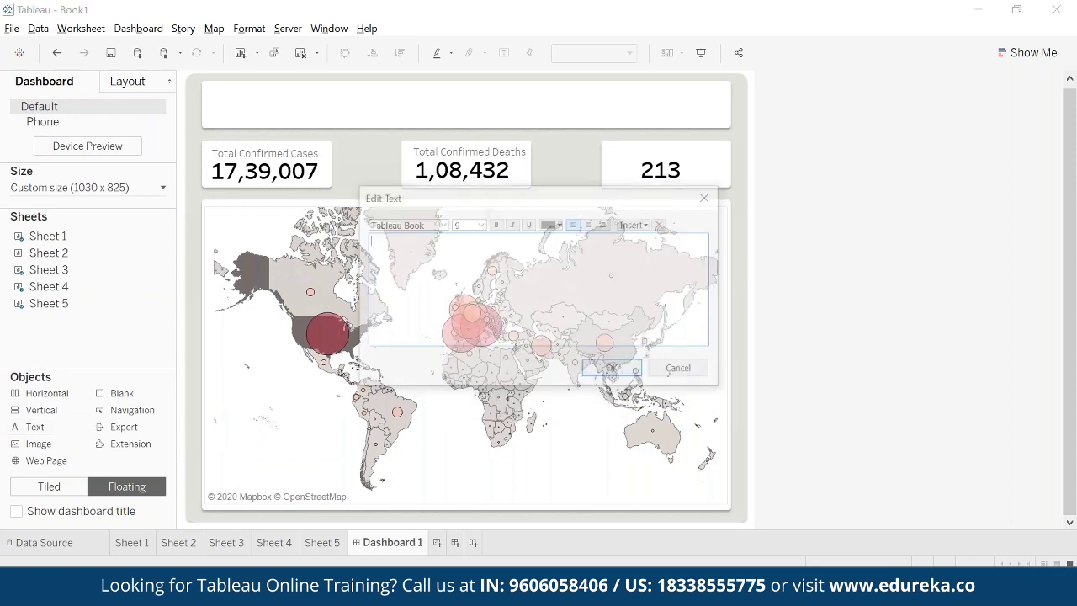
pyautogui.write('Countries affected')
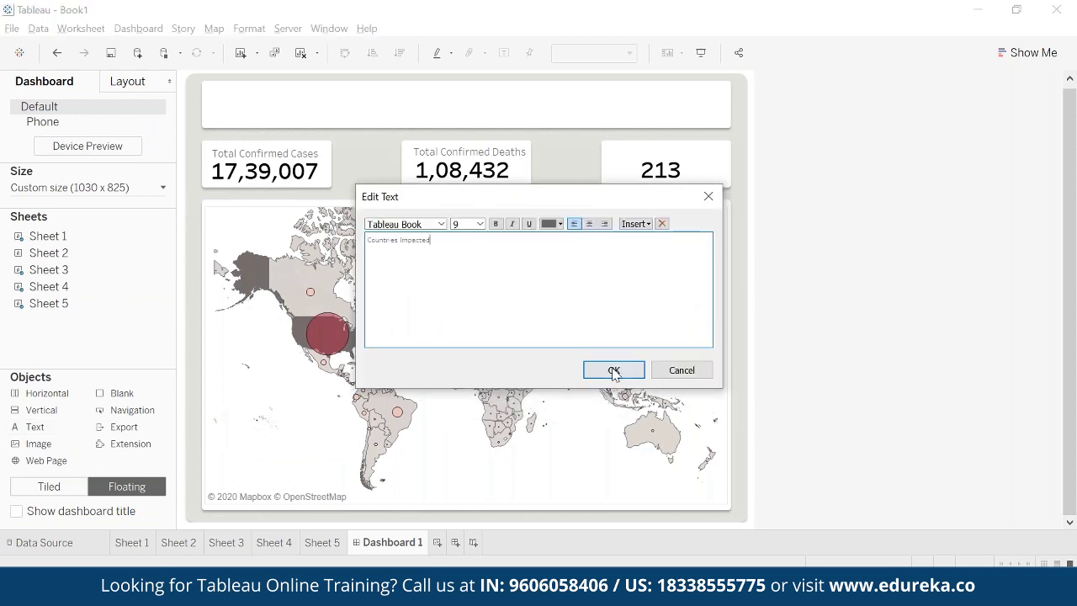
pyautogui.click(612, 370)
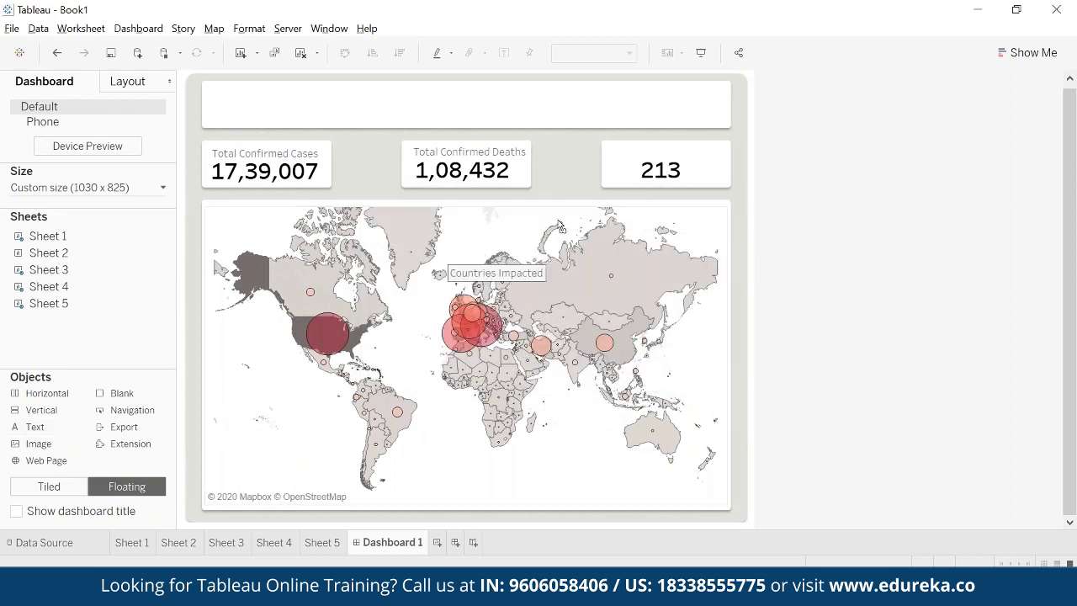
pyautogui.moveTo(496, 259); pyautogui.dragTo(665, 145)
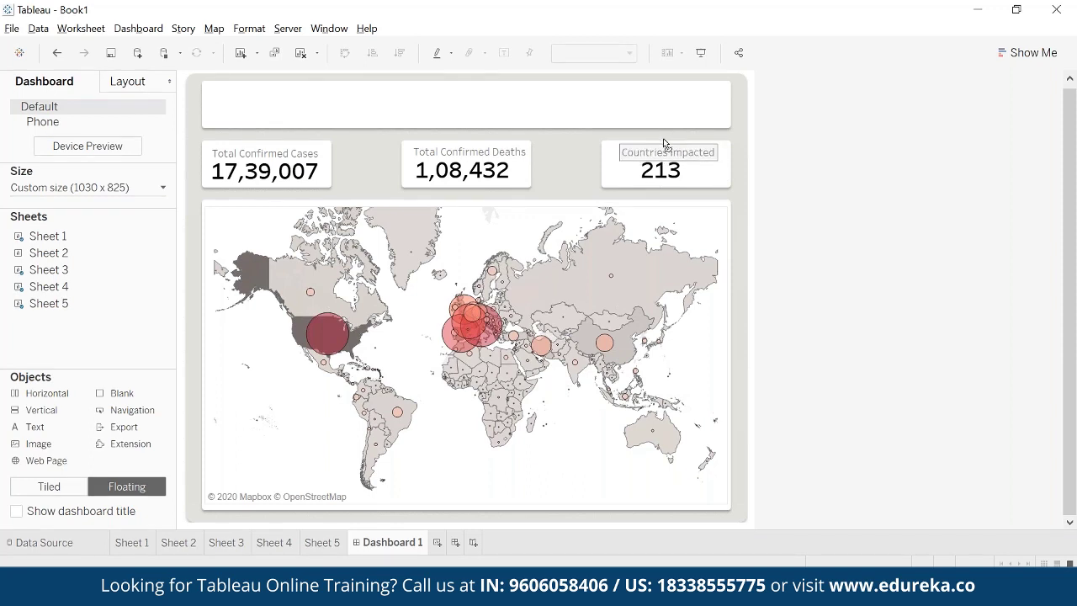
pyautogui.click(941, 223)
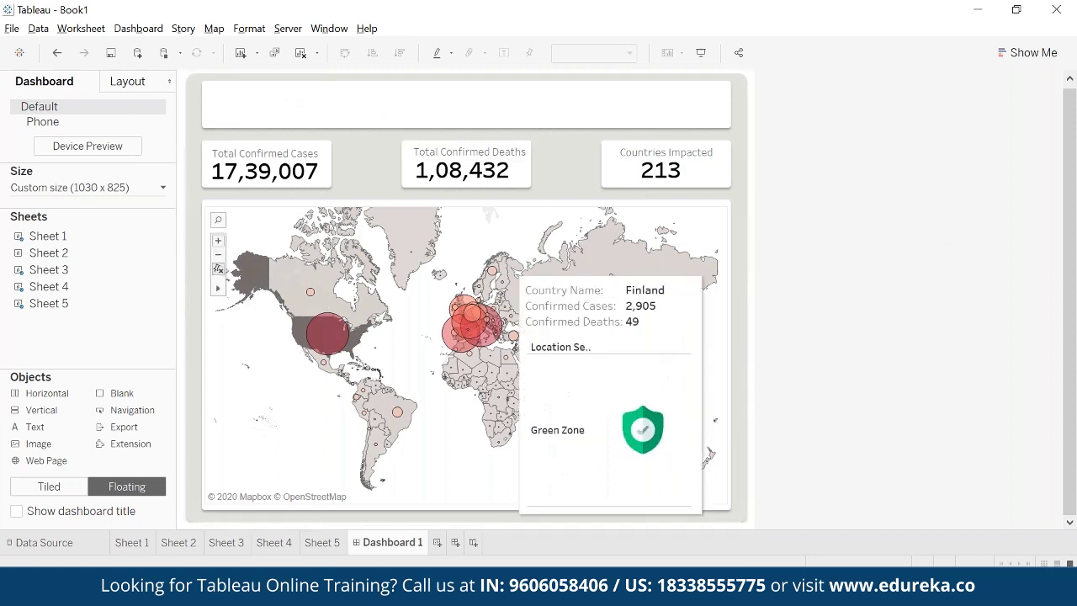
# - Add a floating text object reading "COVID 19 - Analysis Dashboard" in the header band, set to size 22 and bold
pyautogui.moveTo(34, 427); pyautogui.dragTo(212, 94)
pyautogui.write('Co')
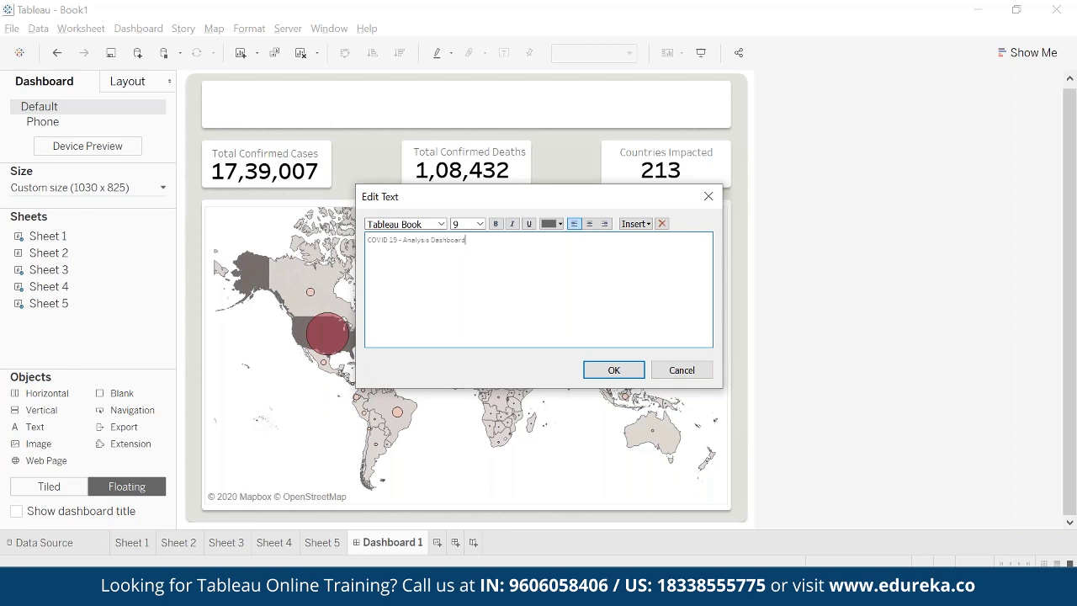
pyautogui.hotkey('ctrl', 'a')
pyautogui.click(480, 224)
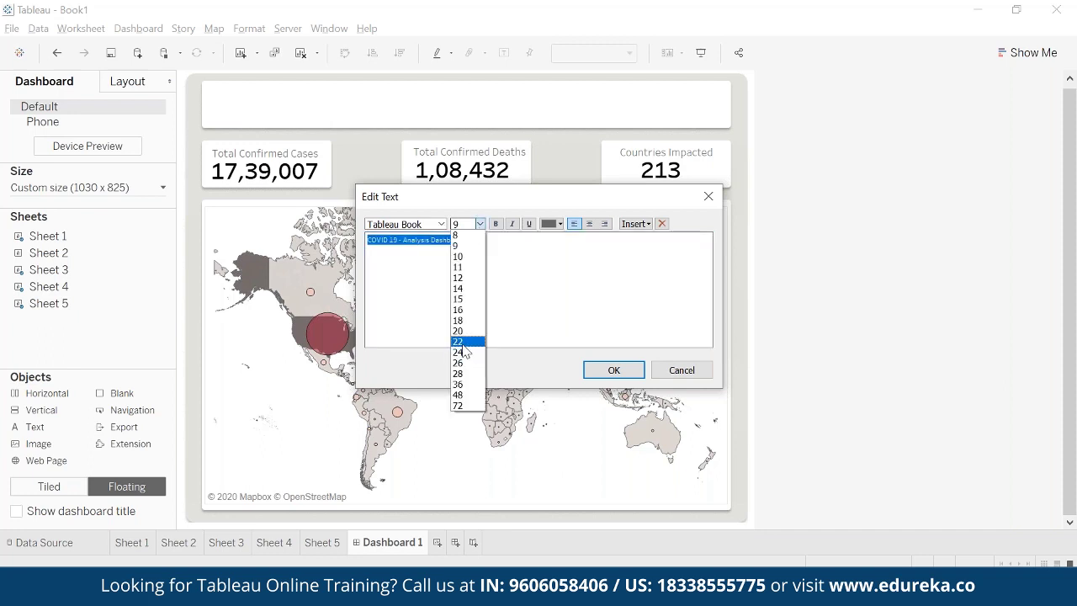
pyautogui.click(458, 342)
pyautogui.click(495, 224)
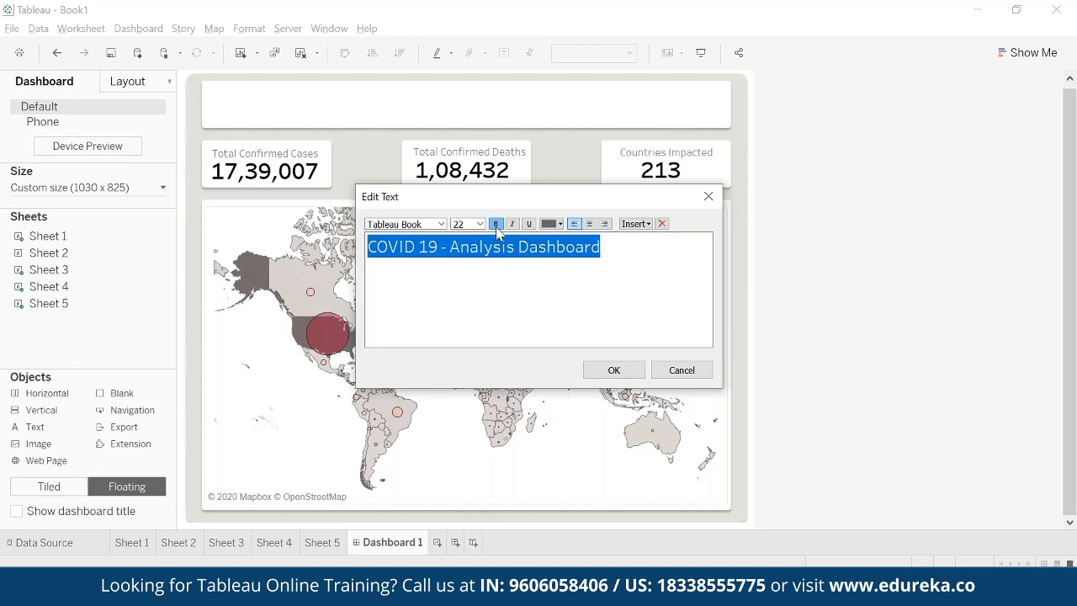
pyautogui.click(607, 370)
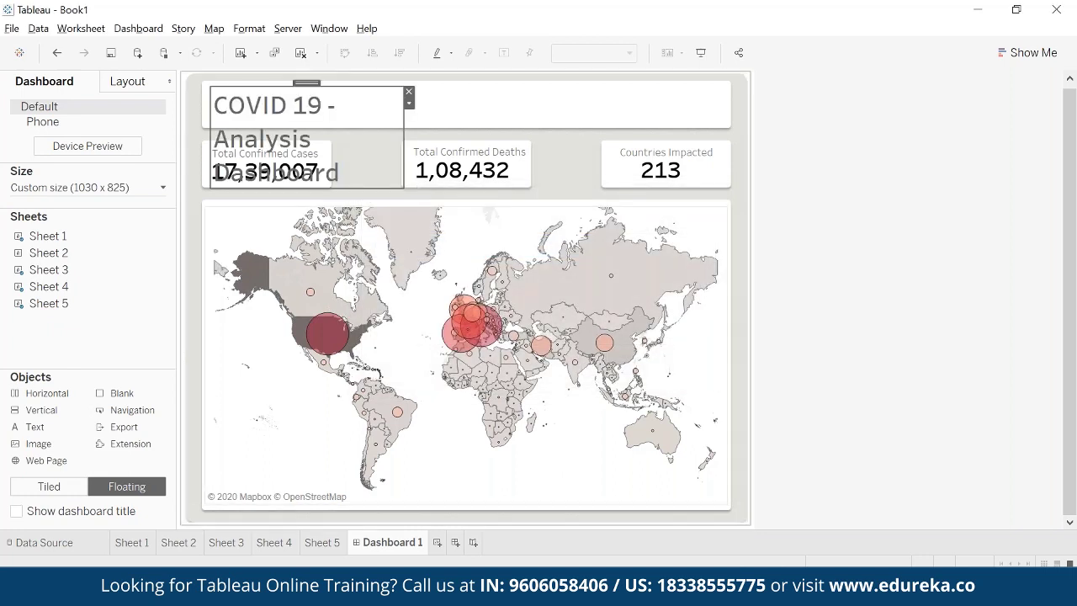
# - Widen the dashboard title's text box to fit one line and reduce its height to stay within the header band
pyautogui.moveTo(409, 123); pyautogui.dragTo(693, 123)
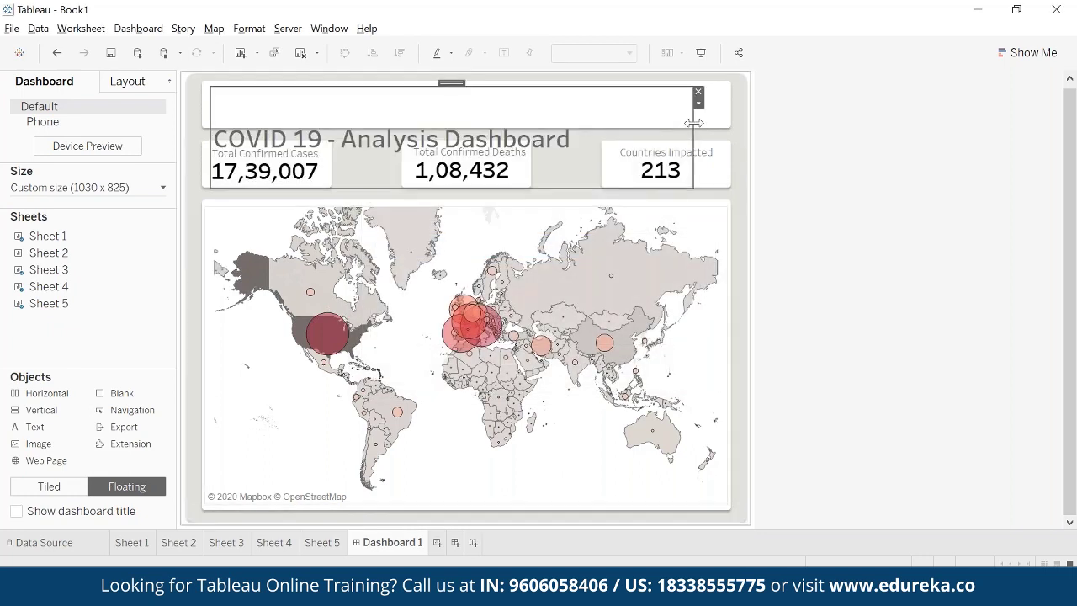
pyautogui.moveTo(380, 187); pyautogui.dragTo(403, 123)
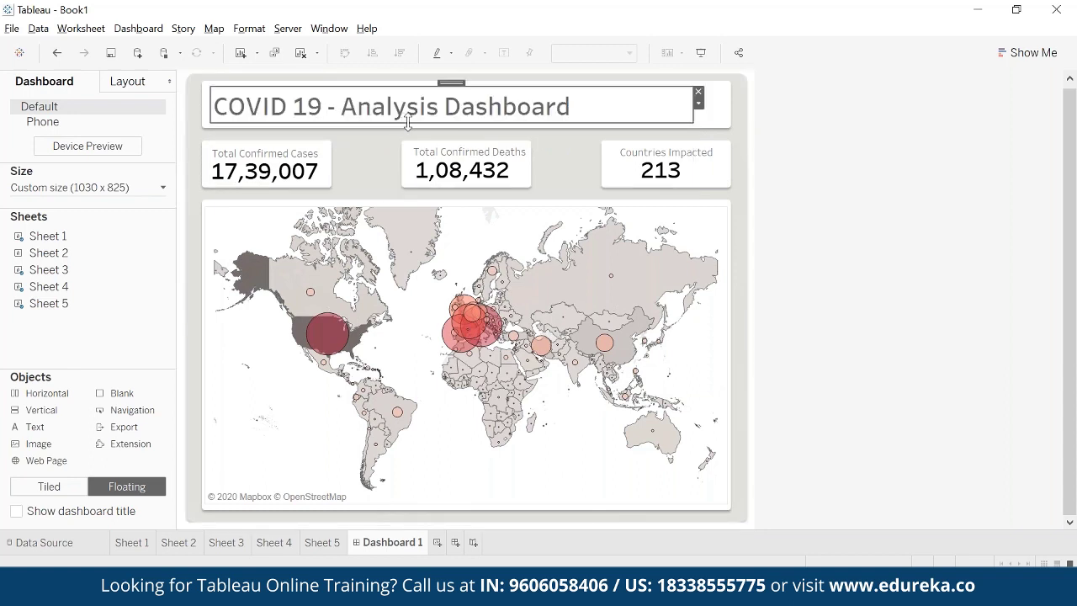
pyautogui.click(563, 144)
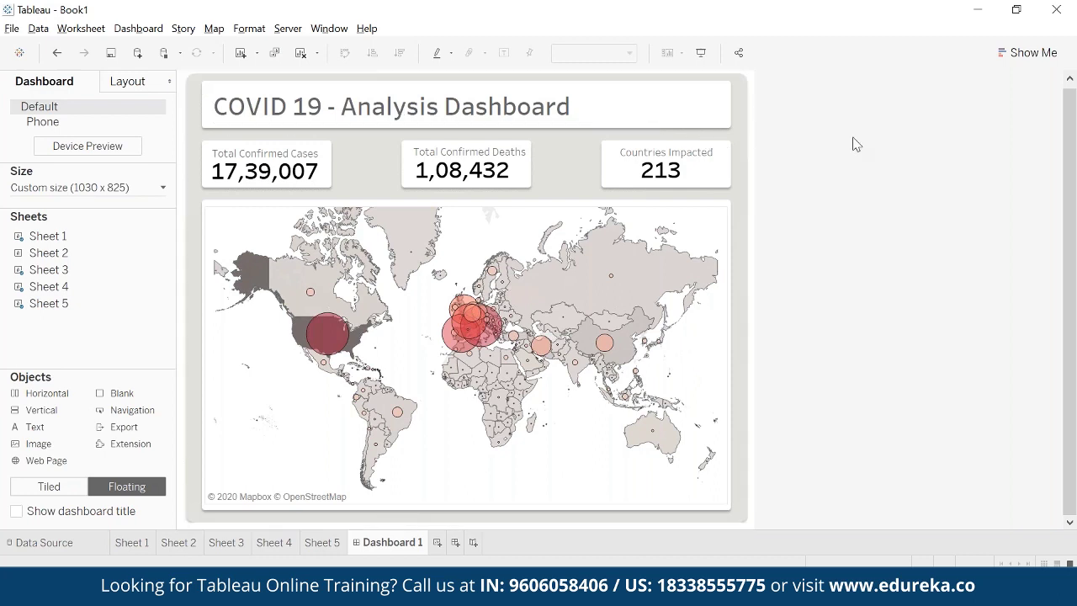
# - Create a new worksheet and show DateOfReport in it as text with its exact date
pyautogui.click(437, 543)
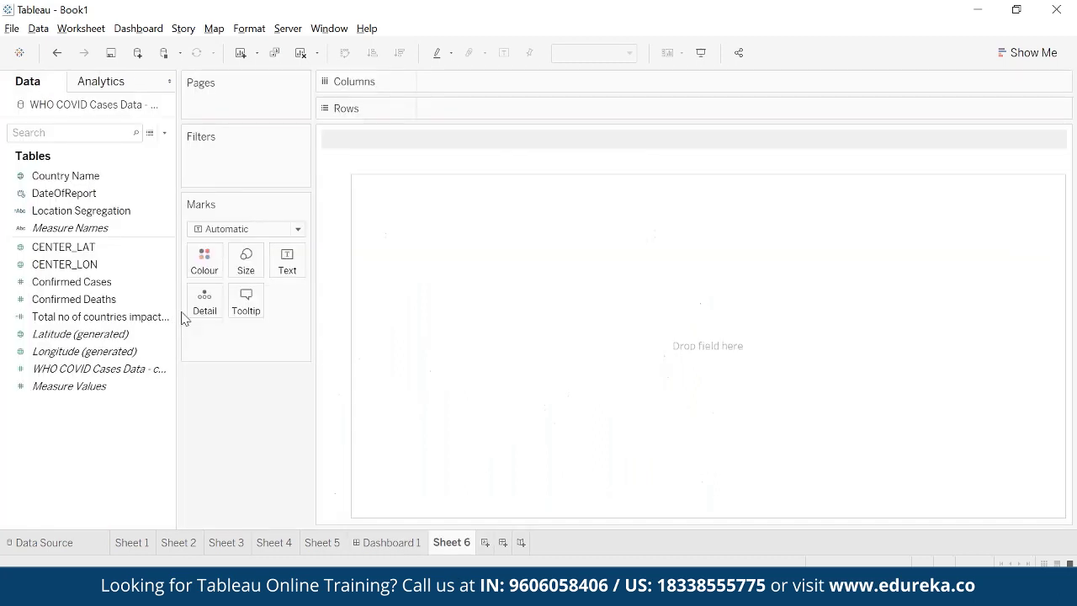
pyautogui.moveTo(69, 194); pyautogui.dragTo(334, 296)
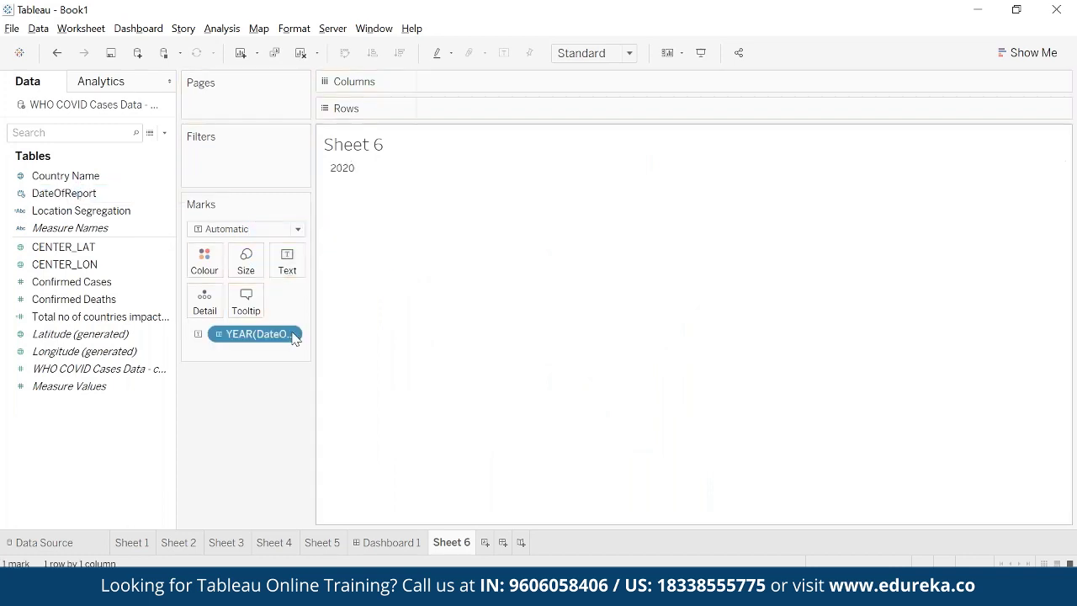
pyautogui.click(294, 334)
pyautogui.click(453, 467)
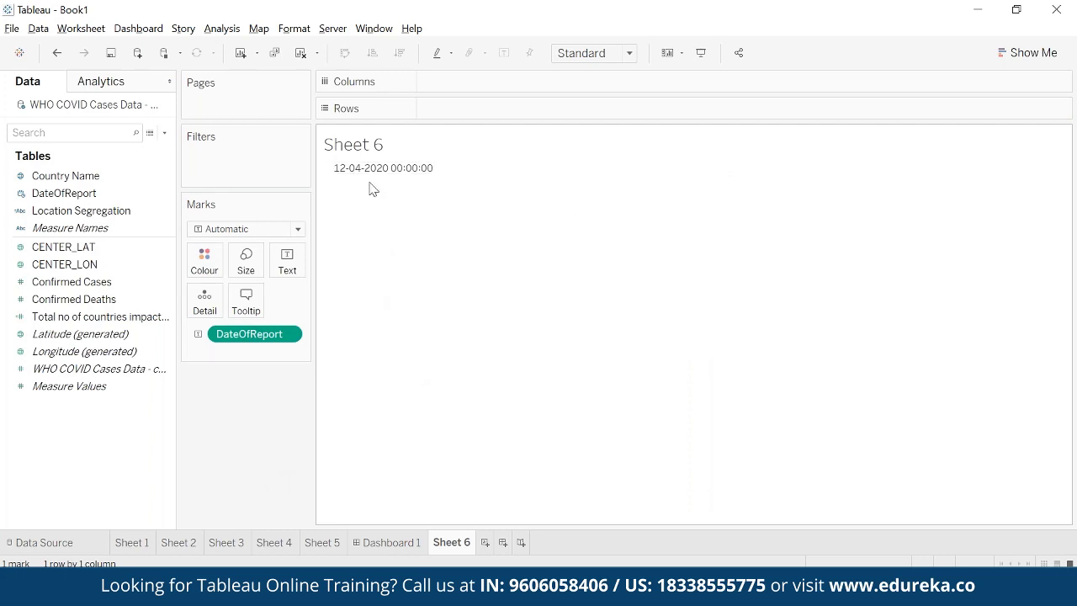
pyautogui.moveTo(356, 173)
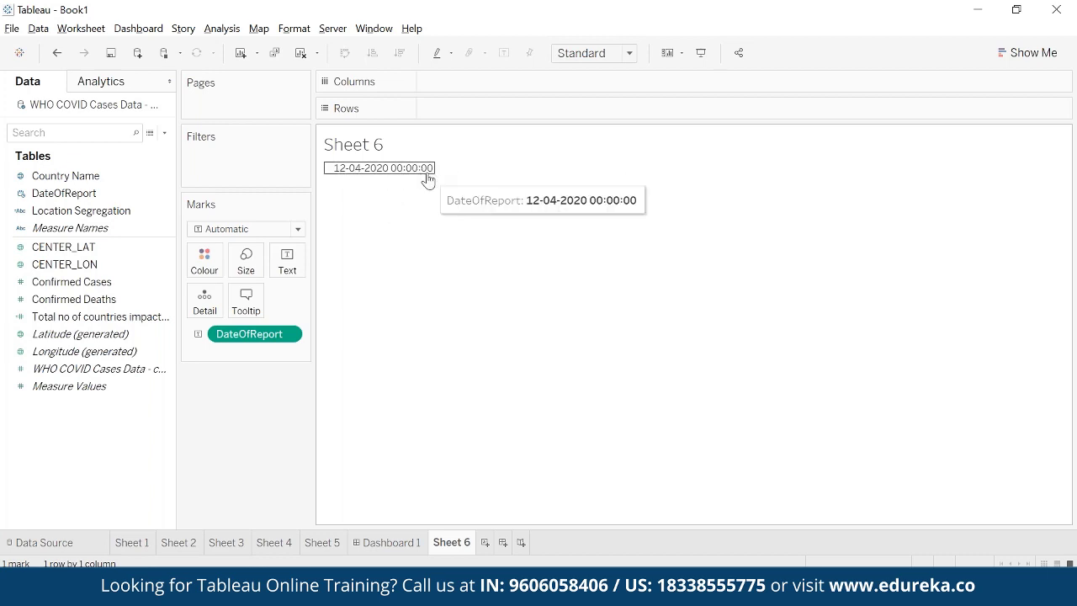
# - Create a calculated field named Date that applies the DATE function to DateOfReport
pyautogui.rightClick(105, 406)
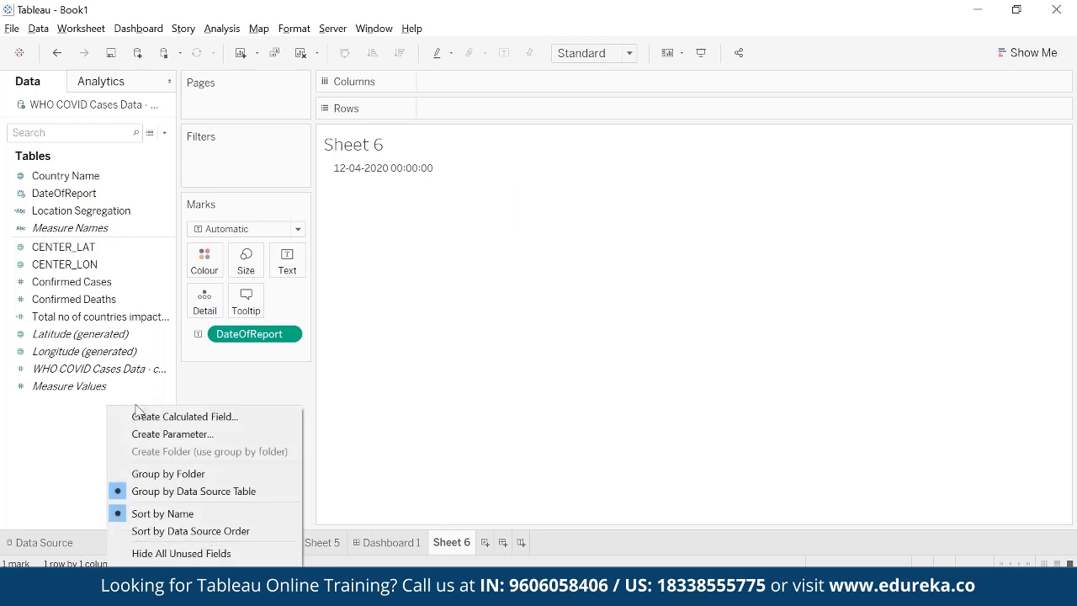
pyautogui.click(139, 416)
pyautogui.write('Date')
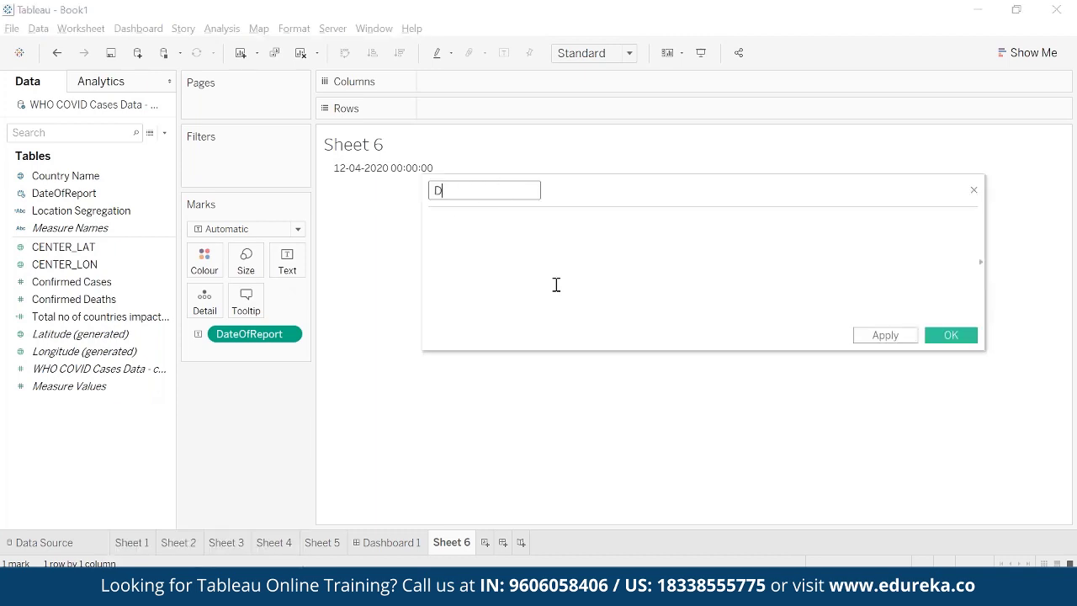
pyautogui.press('Tab')
pyautogui.write('dat')
pyautogui.press('Return')
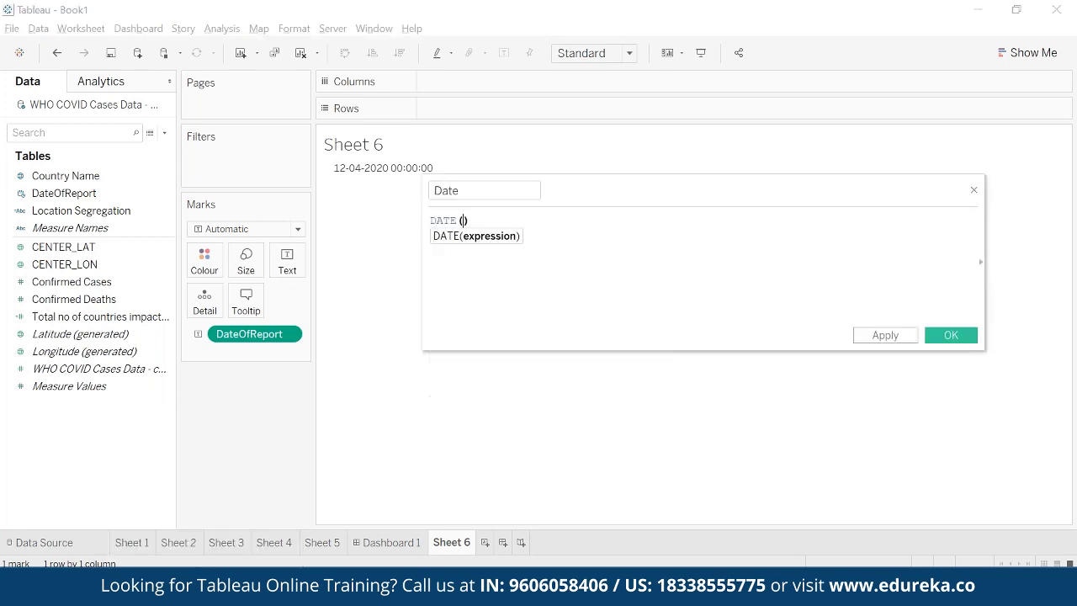
pyautogui.write('re')
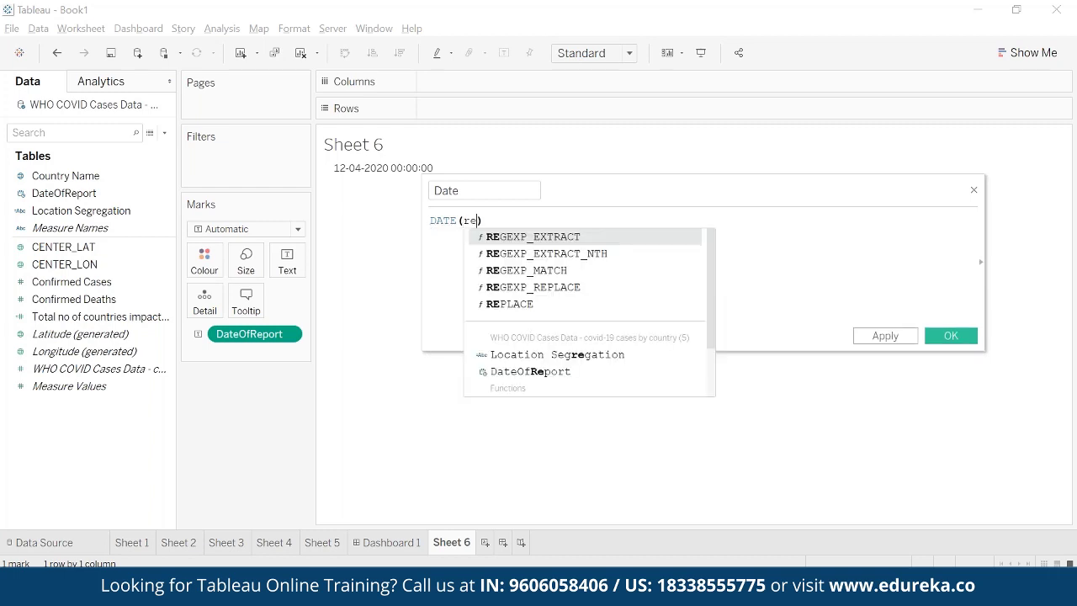
pyautogui.press('Down')
pyautogui.press('Down')
pyautogui.press('Down')
pyautogui.press('Down')
pyautogui.press('Down')
pyautogui.press('Down')
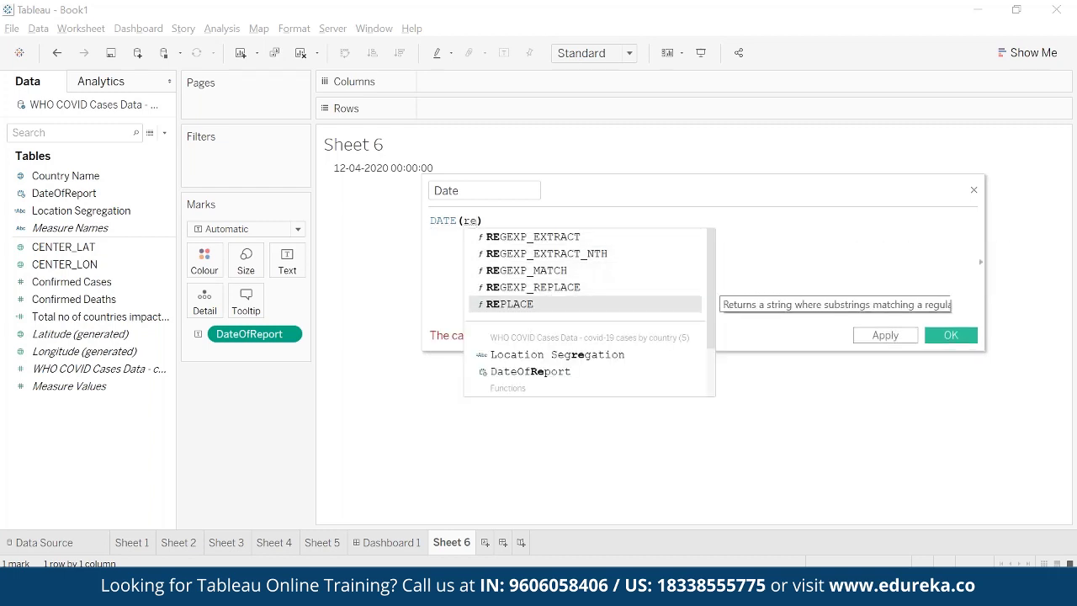
pyautogui.press('Return')
pyautogui.press('Return')
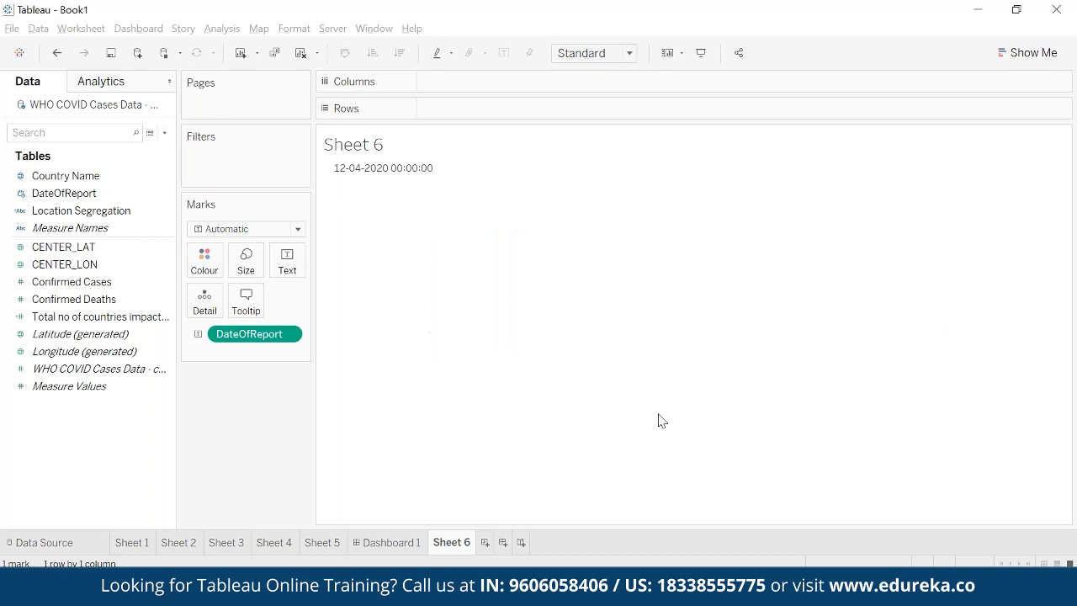
# - Replace DateOfReport in Sheet 6 with the calculated Date field as text, shown as an exact date
pyautogui.moveTo(262, 336); pyautogui.dragTo(76, 263)
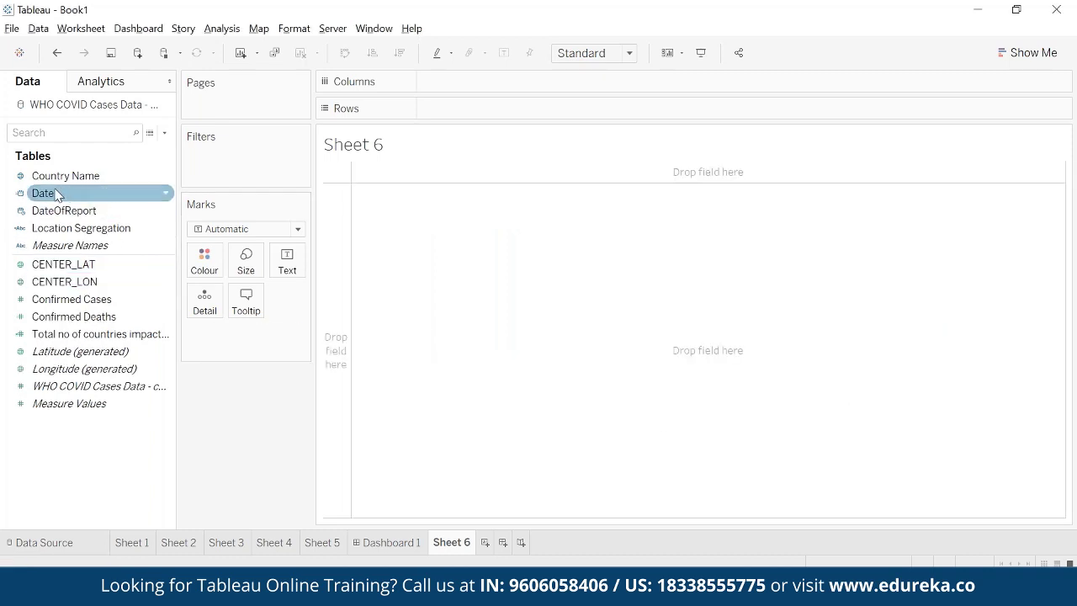
pyautogui.moveTo(52, 193); pyautogui.dragTo(287, 259)
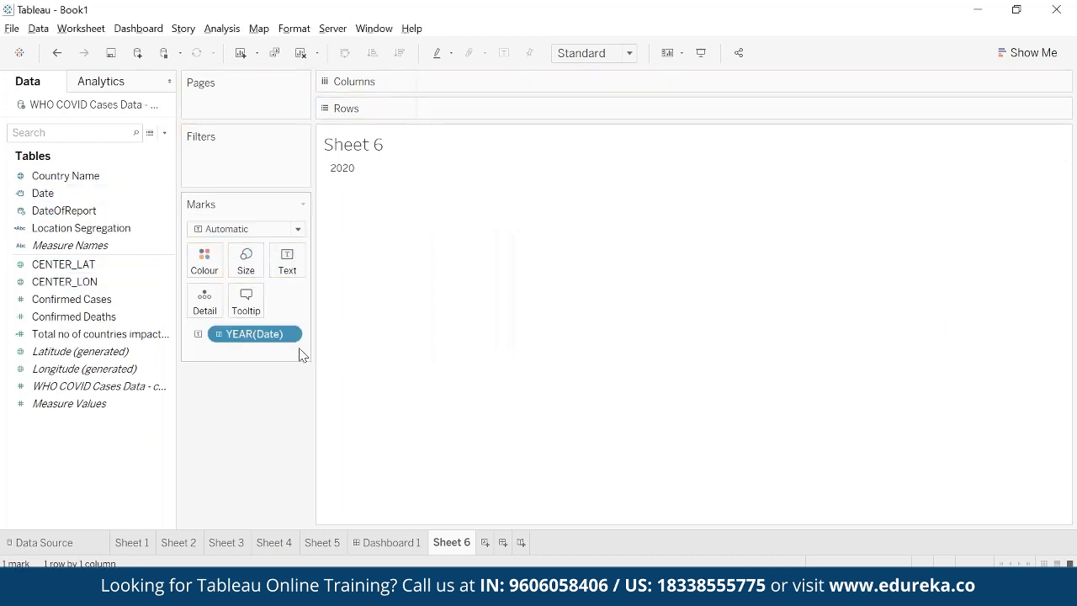
pyautogui.click(296, 334)
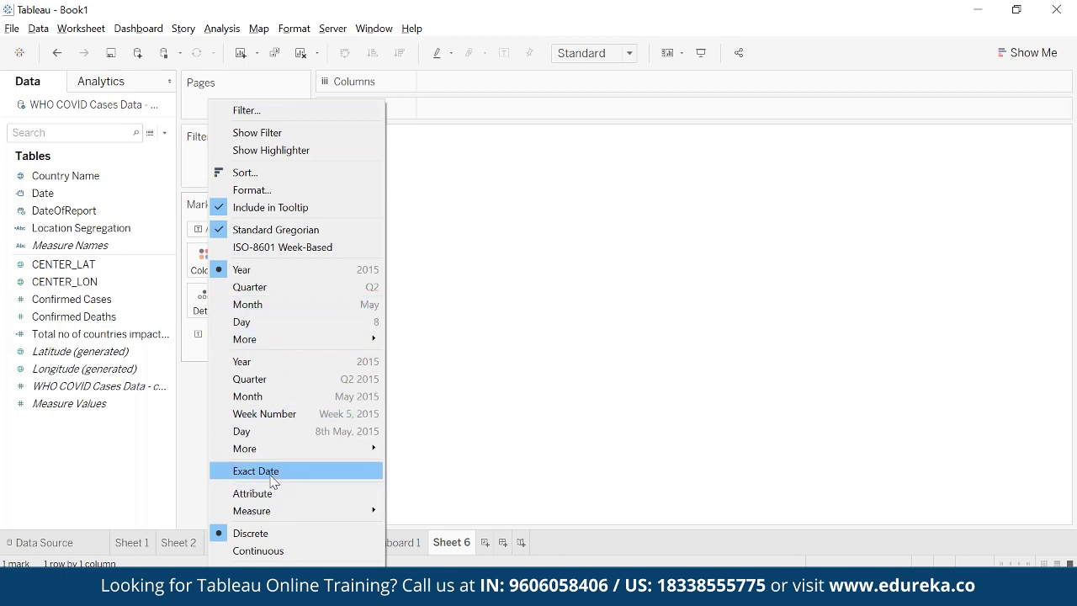
pyautogui.click(267, 472)
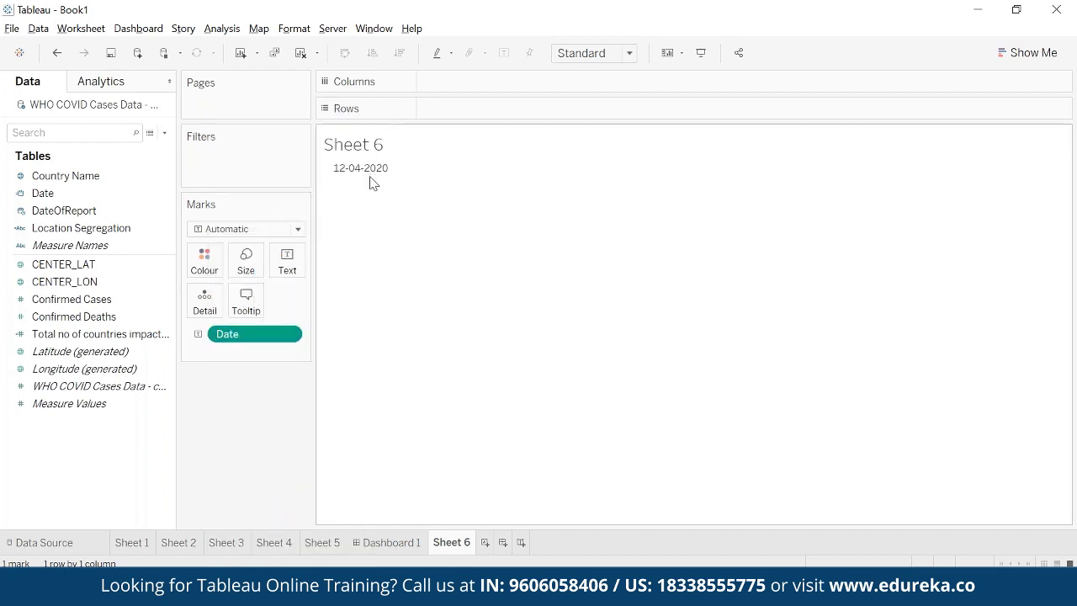
# - Set the default pane font size of the Date text in Sheet 6 to 20
pyautogui.click(288, 337)
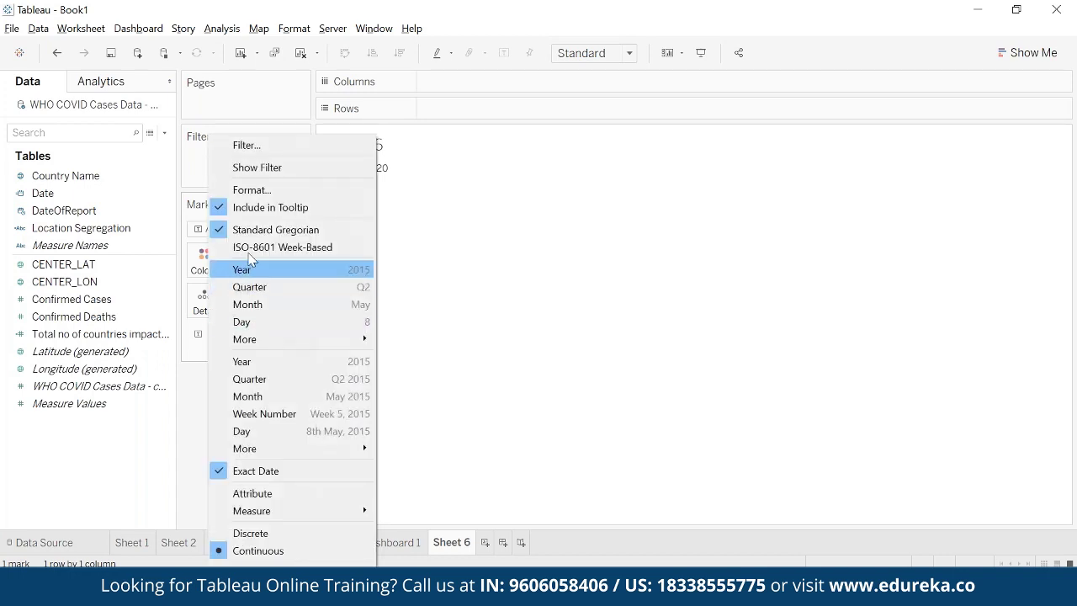
pyautogui.click(251, 189)
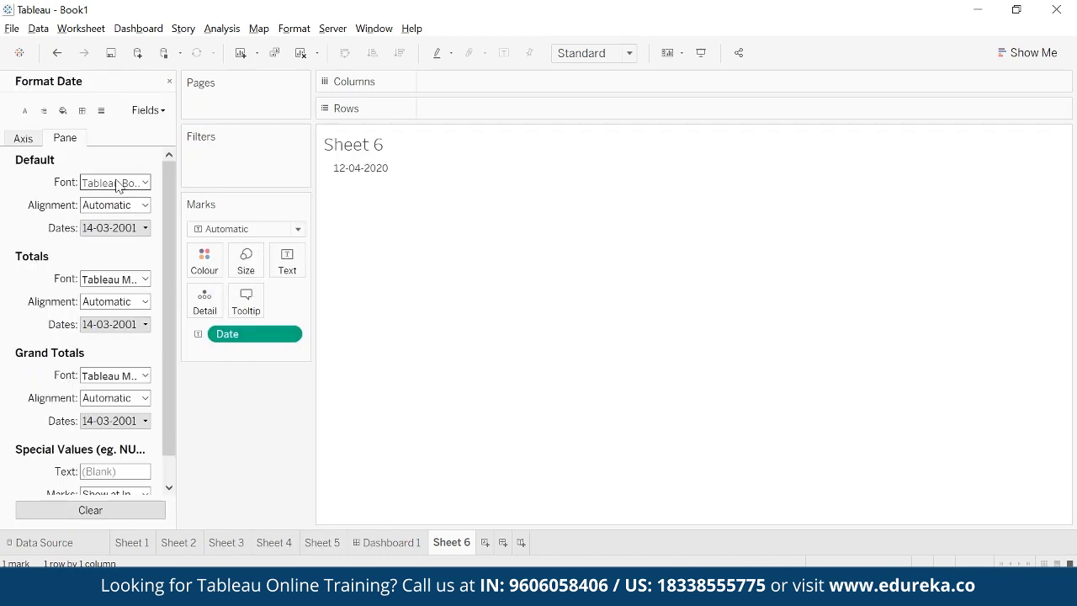
pyautogui.click(115, 183)
pyautogui.click(119, 226)
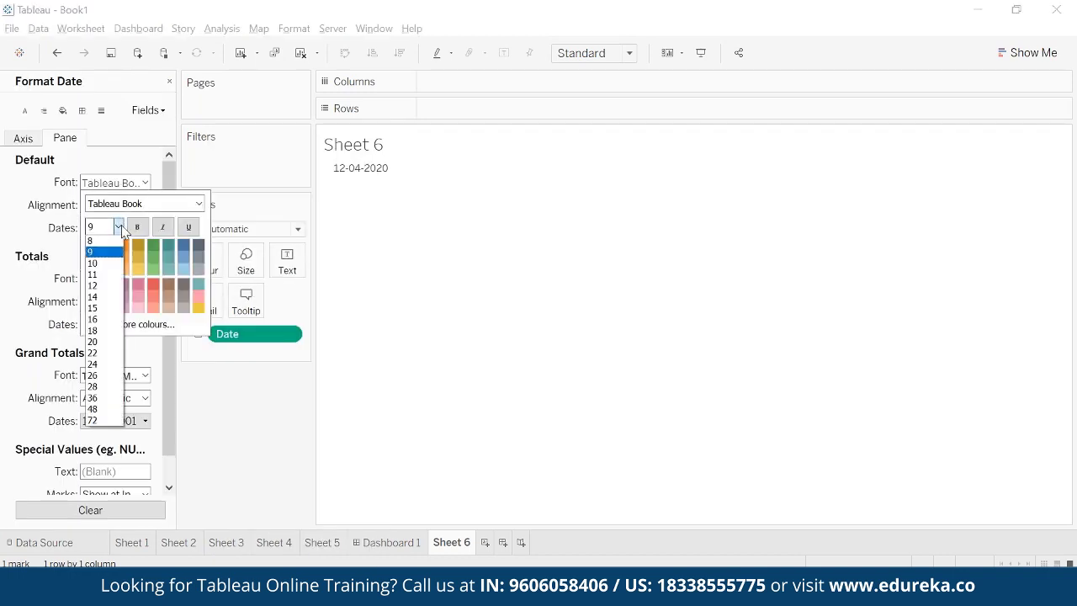
pyautogui.click(101, 343)
pyautogui.click(516, 449)
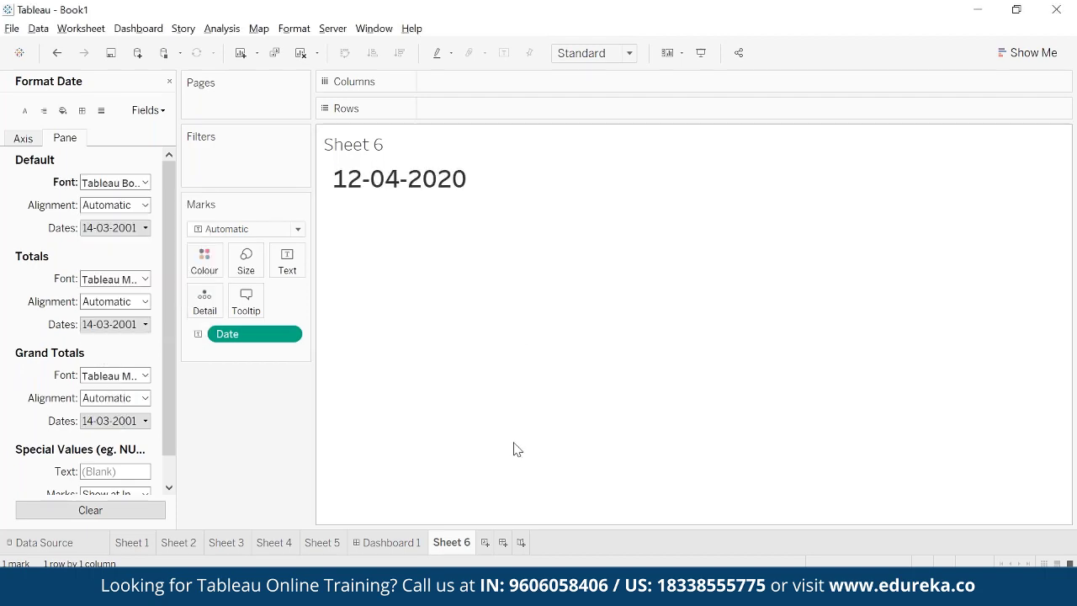
# - Place Sheet 6 as a floating object beside the title on Dashboard 1 and hide its sheet title
pyautogui.click(388, 542)
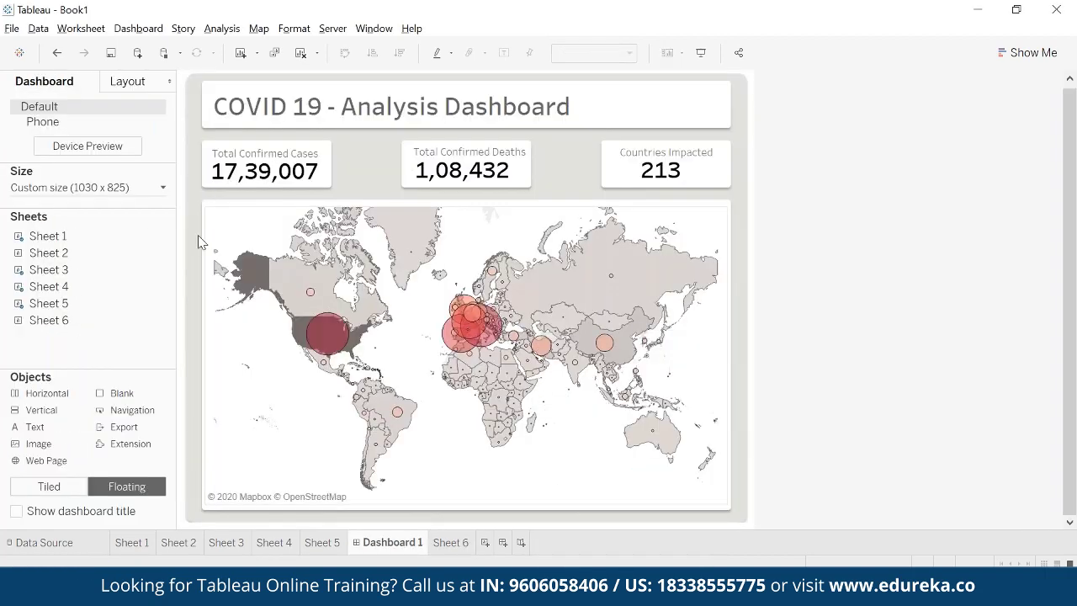
pyautogui.moveTo(56, 331)
pyautogui.moveTo(56, 331); pyautogui.dragTo(572, 261)
pyautogui.rightClick(618, 108)
pyautogui.click(658, 151)
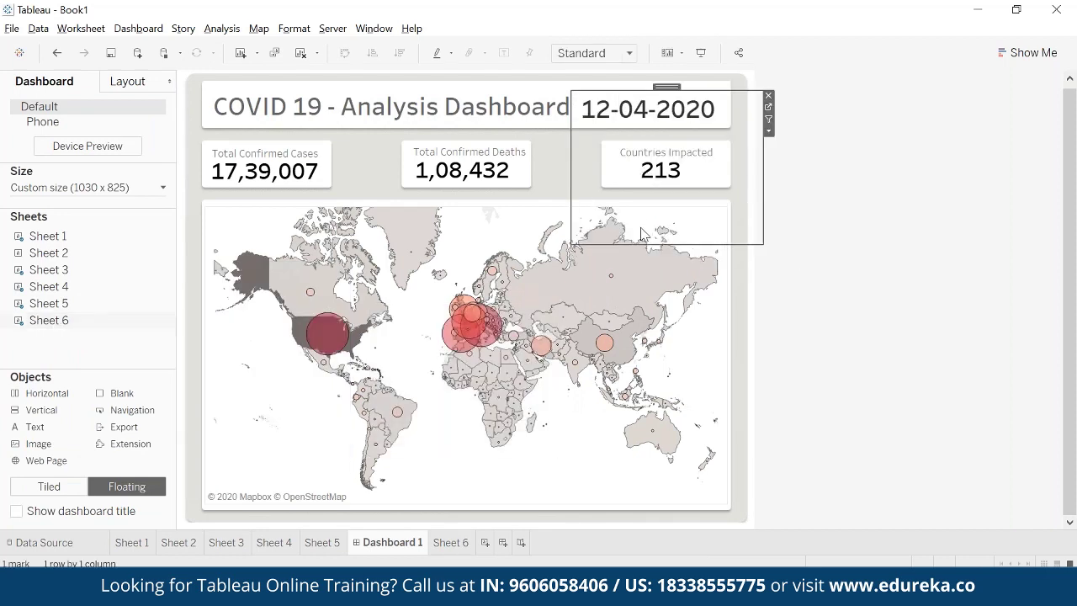
# - Shrink the floating date sheet to its text and align it within the header band beside the dashboard title
pyautogui.moveTo(637, 247); pyautogui.dragTo(664, 132)
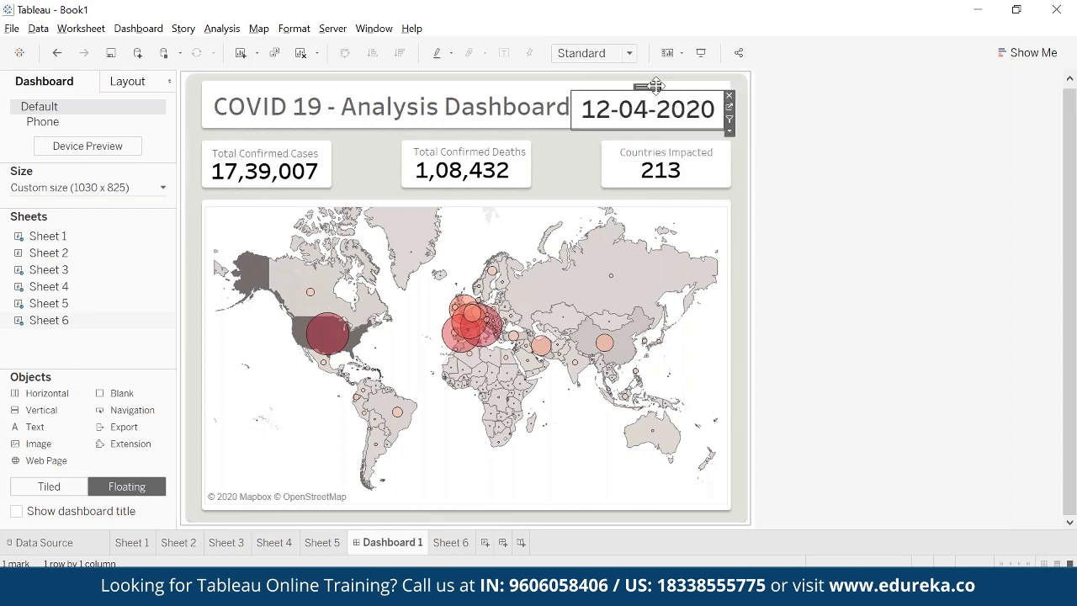
pyautogui.click(932, 228)
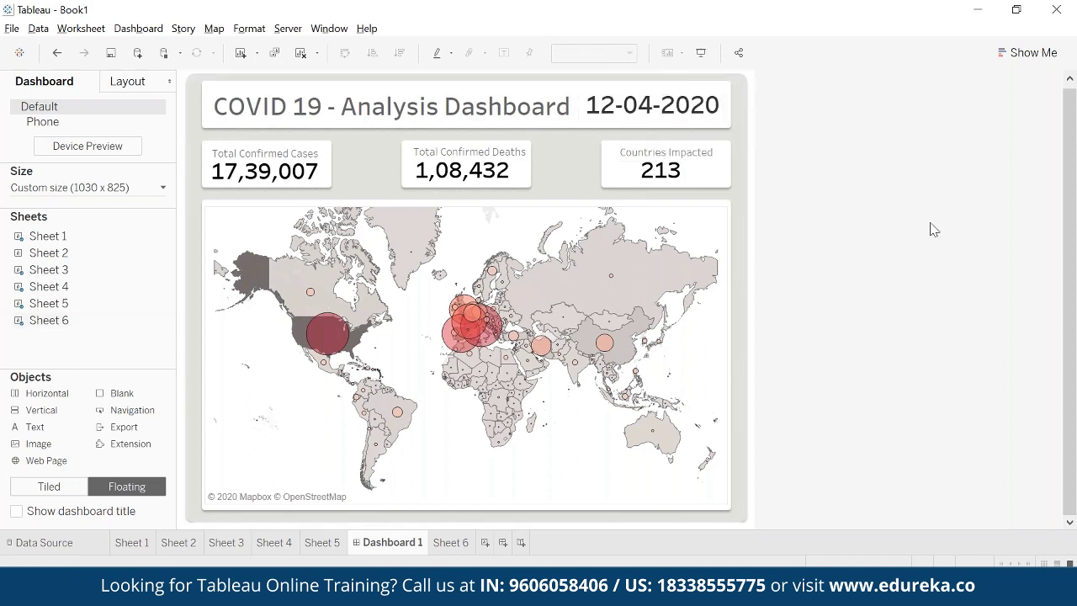
pyautogui.click(683, 127)
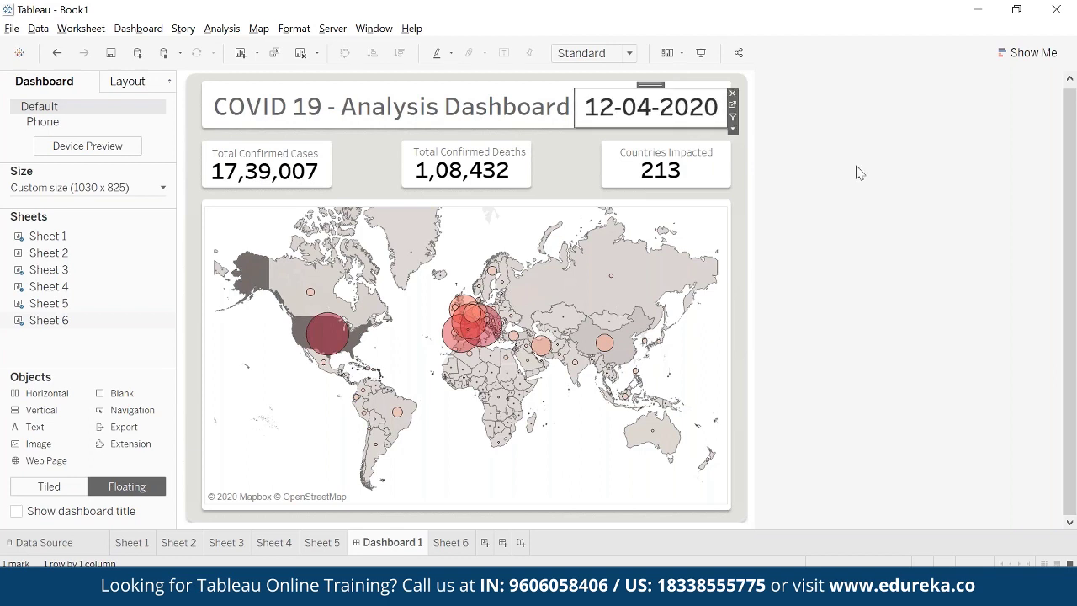
pyautogui.click(961, 220)
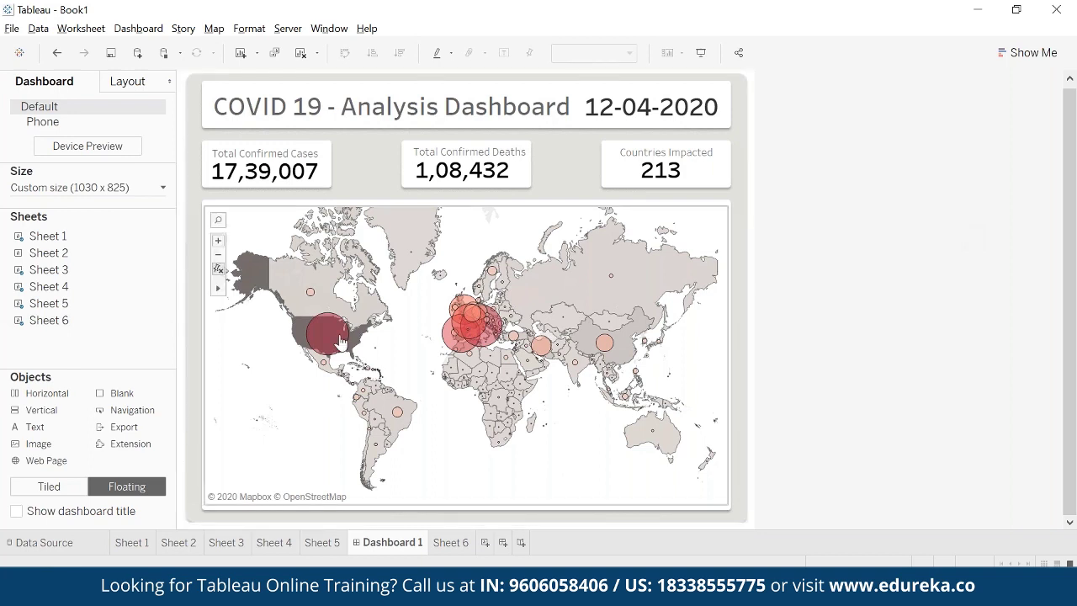
# - Use the map sheet as a filter for the other sheets on the dashboard
pyautogui.moveTo(461, 319)
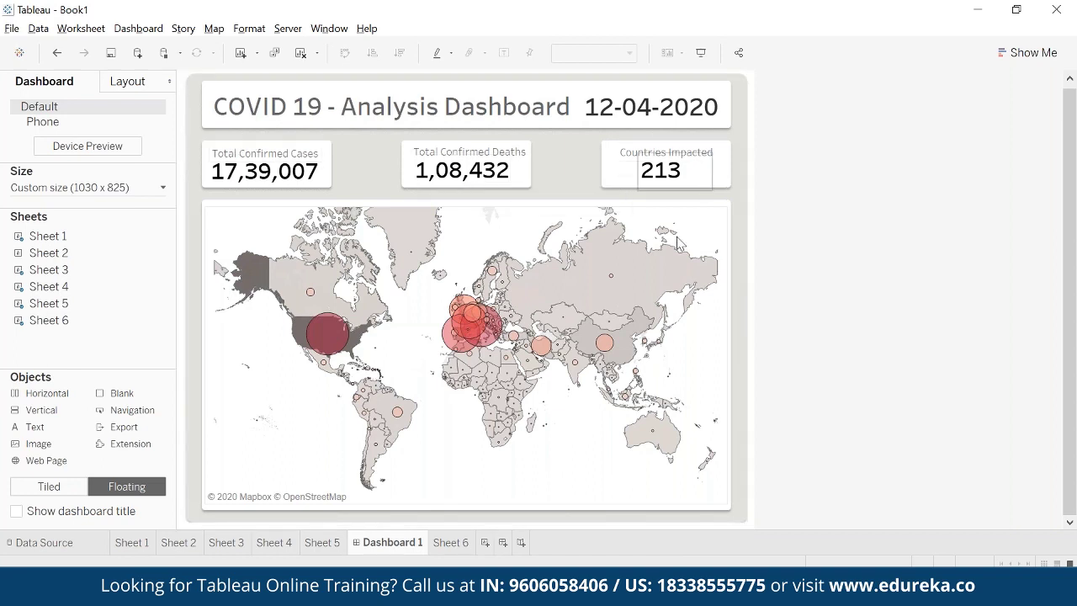
pyautogui.click(696, 355)
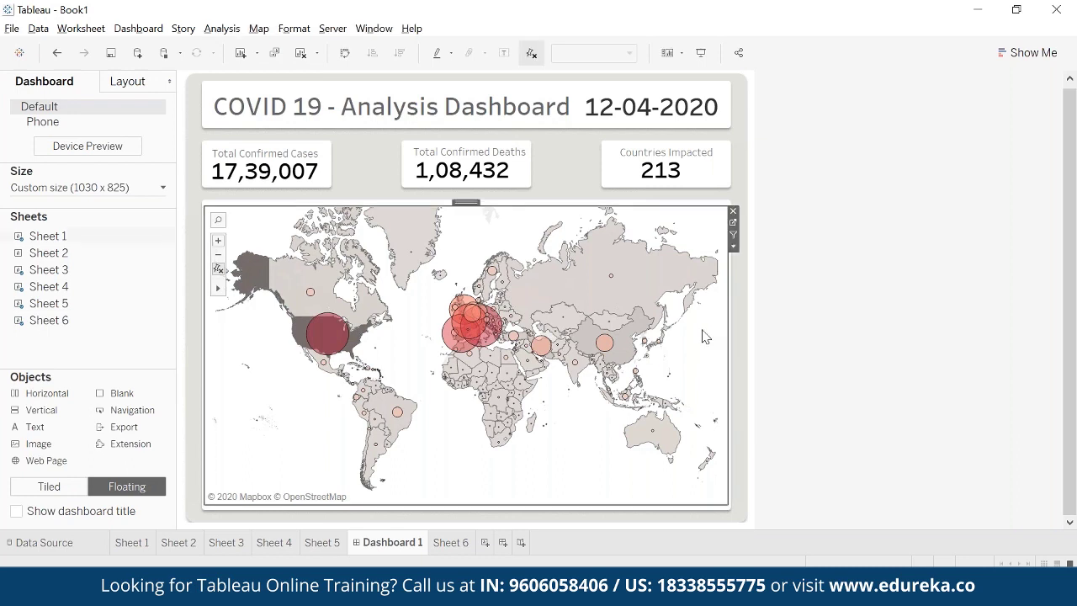
pyautogui.click(732, 246)
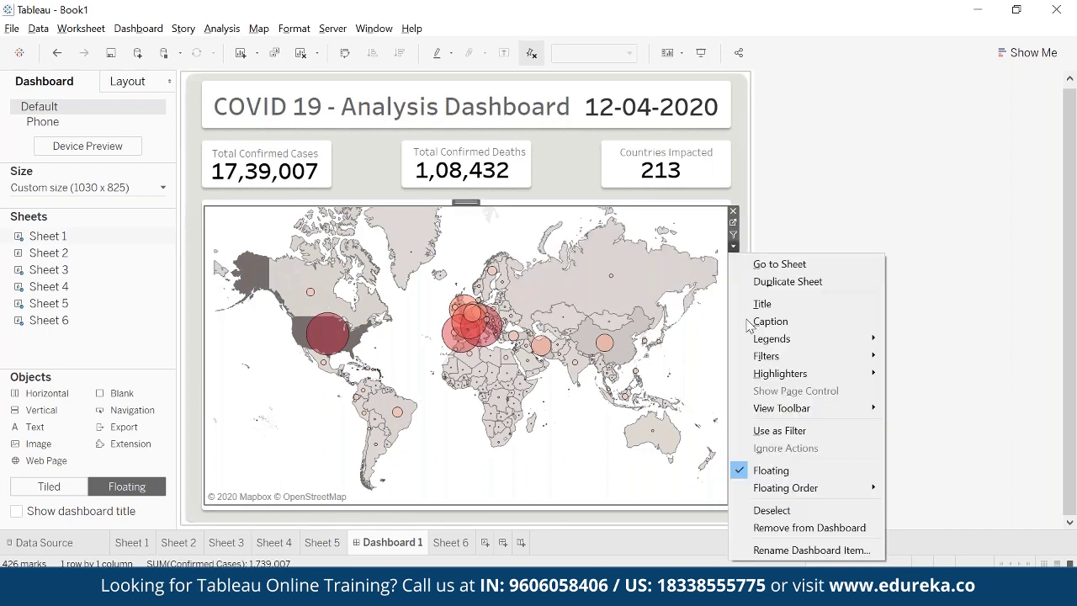
pyautogui.click(770, 432)
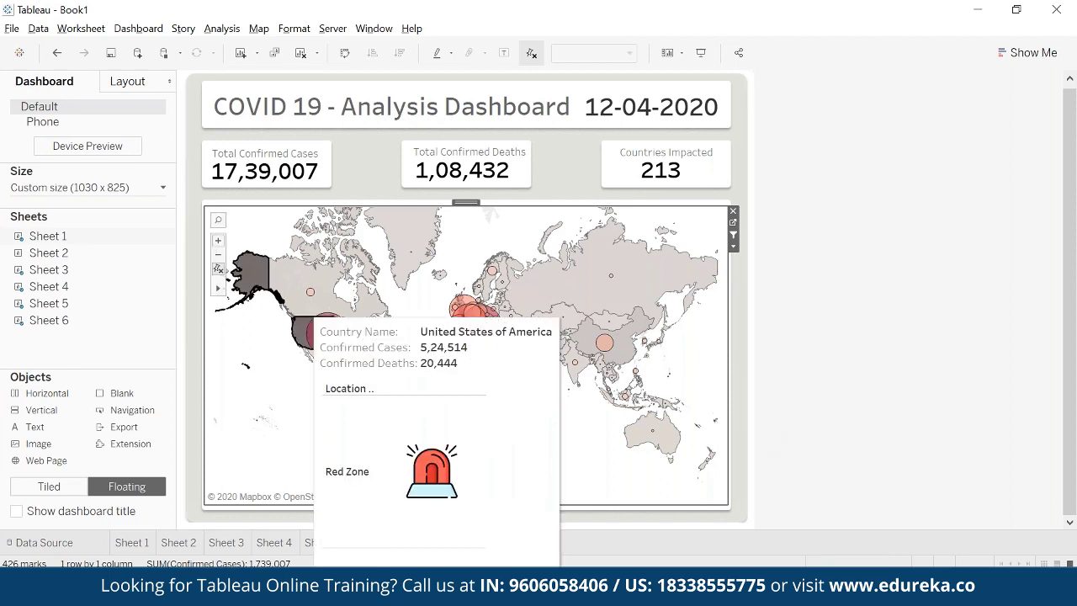
# - Test the map filter by selecting the United States, the Russian Federation, a central African country and India, and clear the selection
pyautogui.click(310, 316)
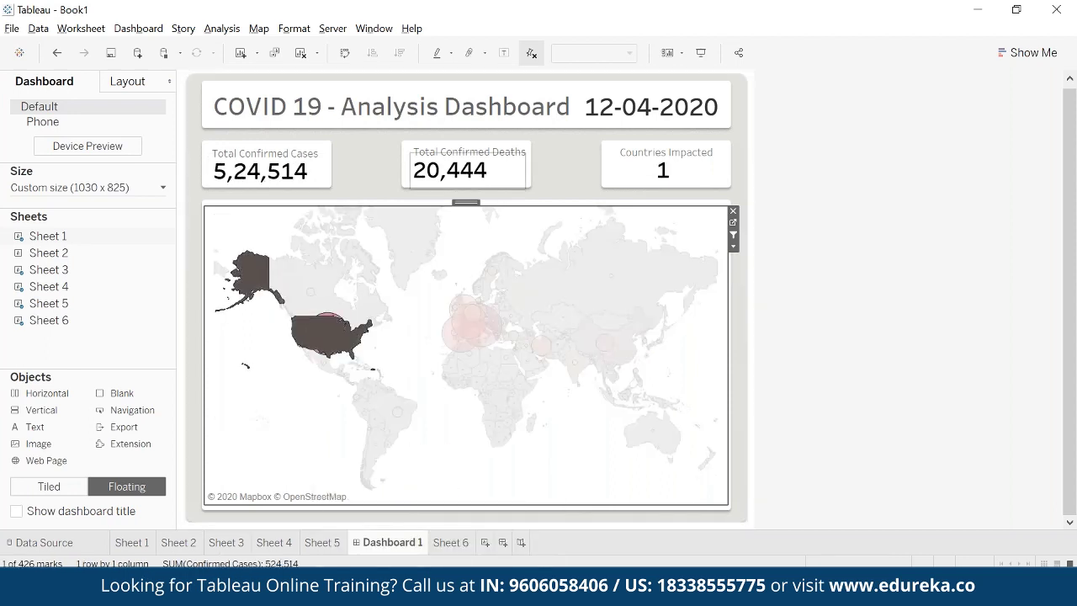
pyautogui.moveTo(509, 317)
pyautogui.click(542, 307)
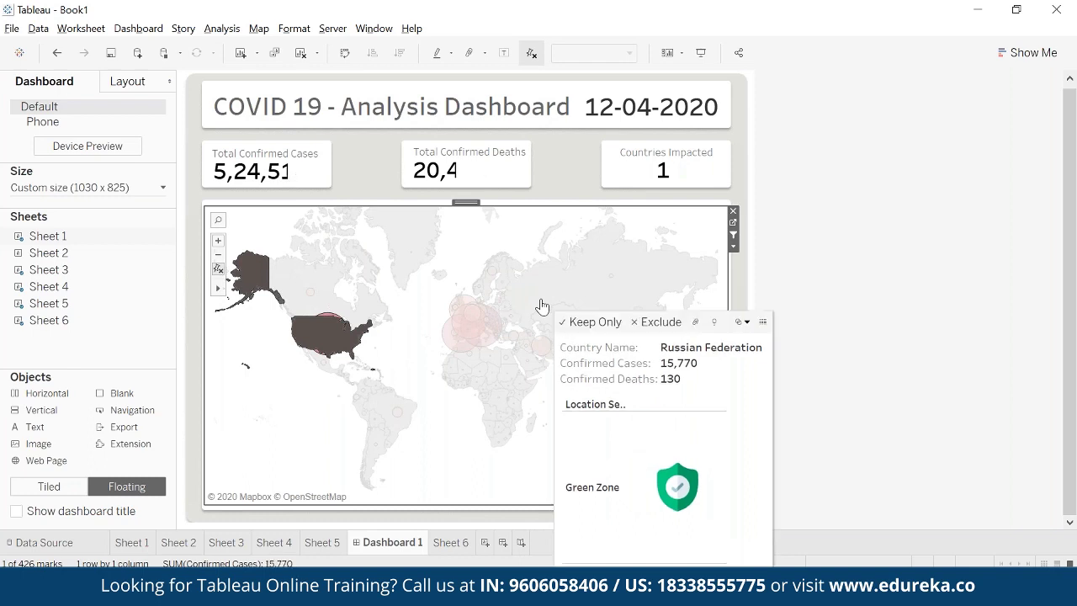
pyautogui.click(496, 400)
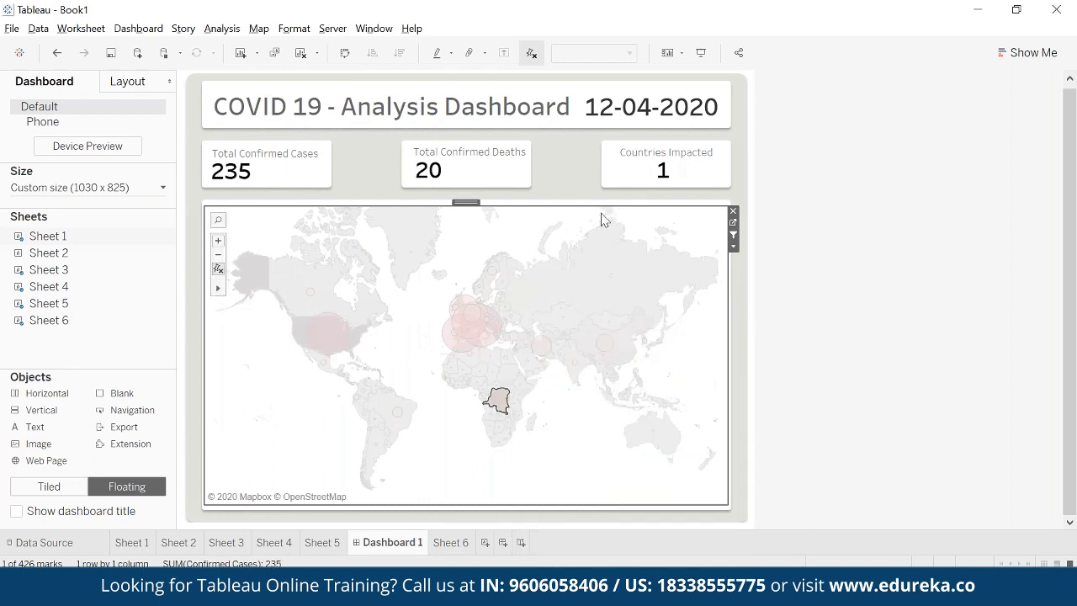
pyautogui.click(573, 363)
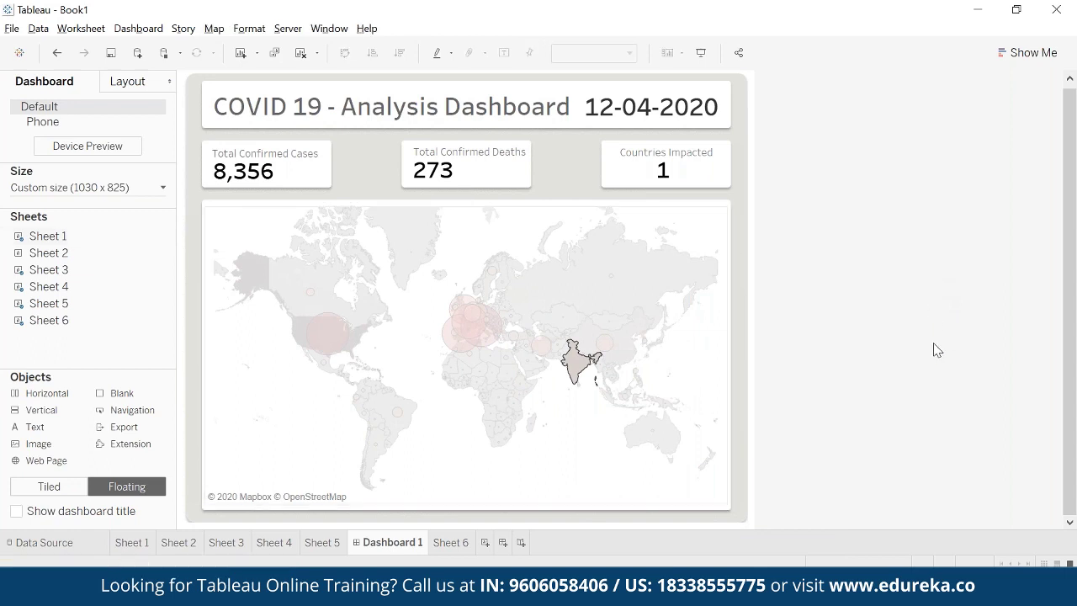
pyautogui.click(715, 342)
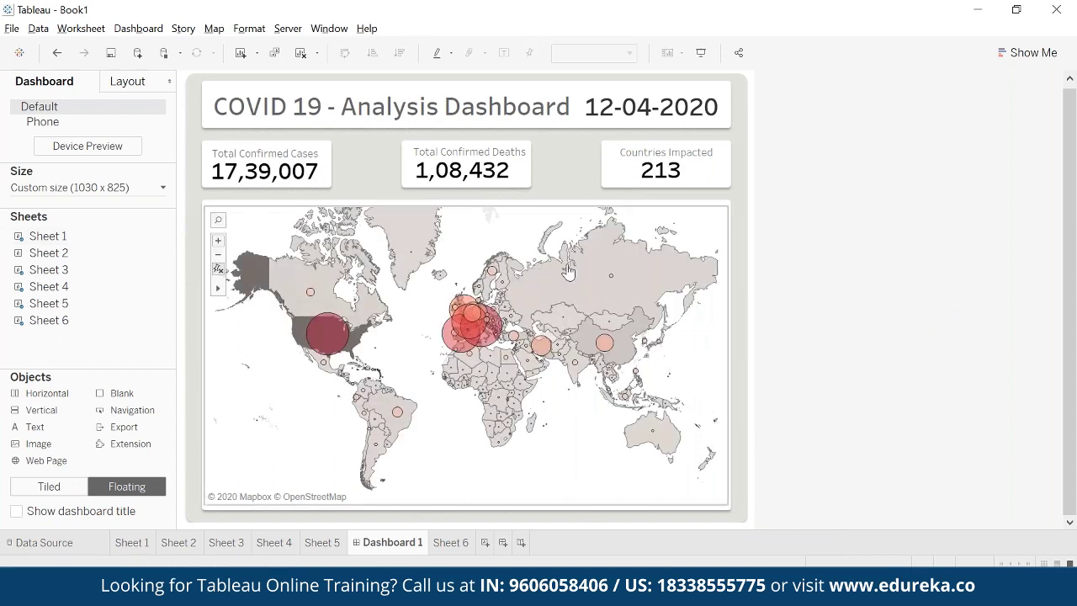
pyautogui.moveTo(568, 271)
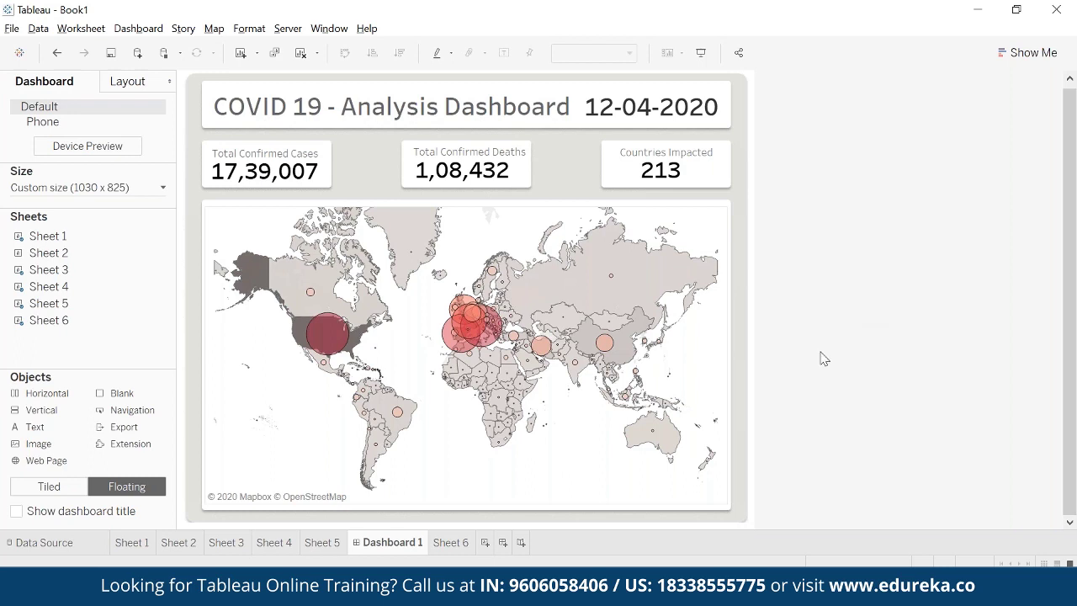
pyautogui.click(518, 450)
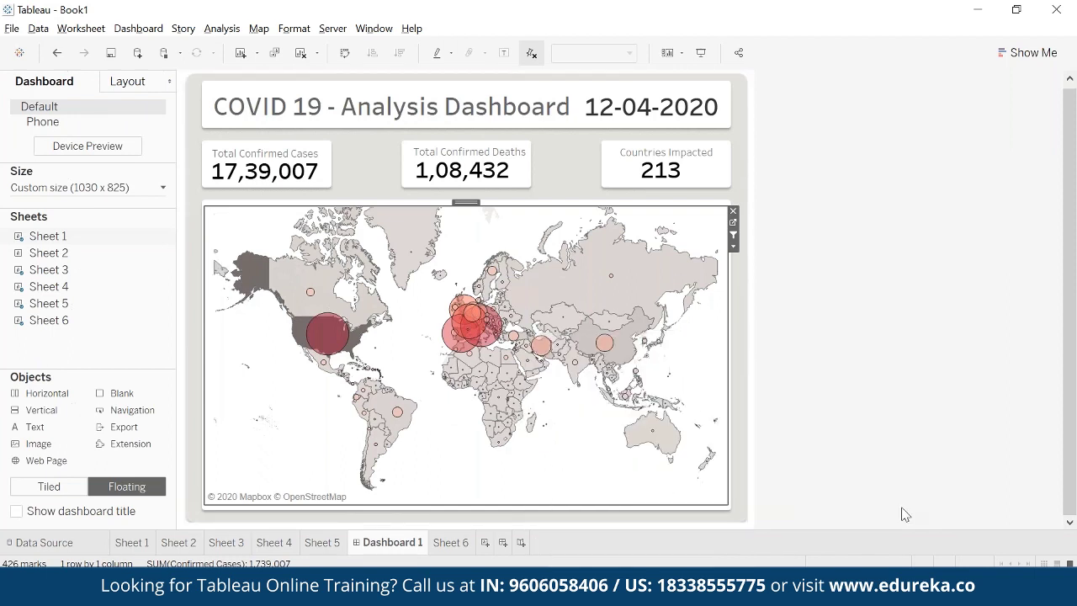
pyautogui.moveTo(642, 260)
pyautogui.click(343, 32)
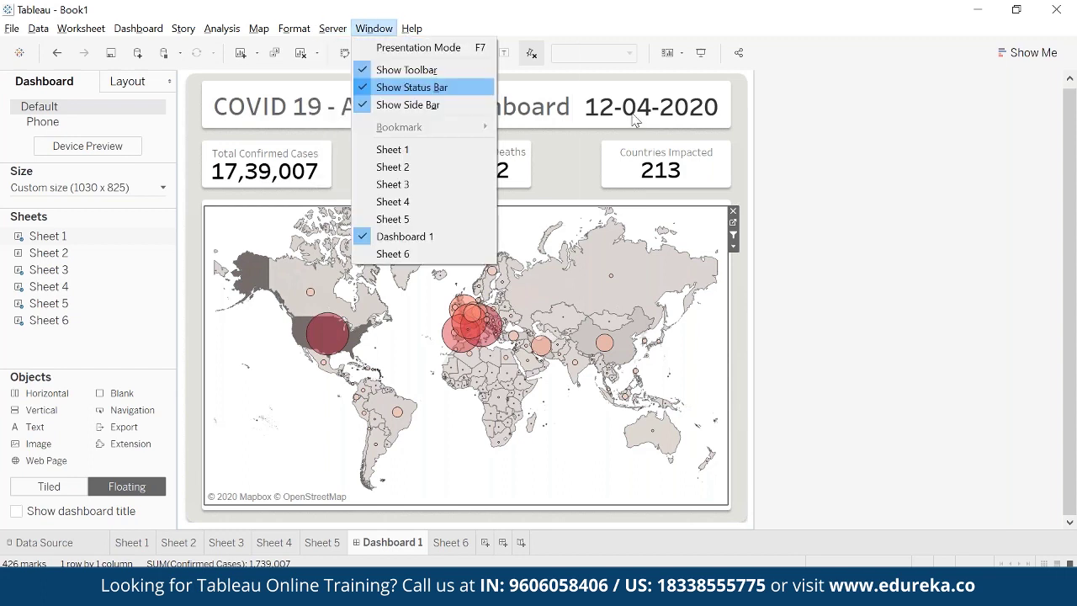
pyautogui.click(926, 247)
pyautogui.click(923, 250)
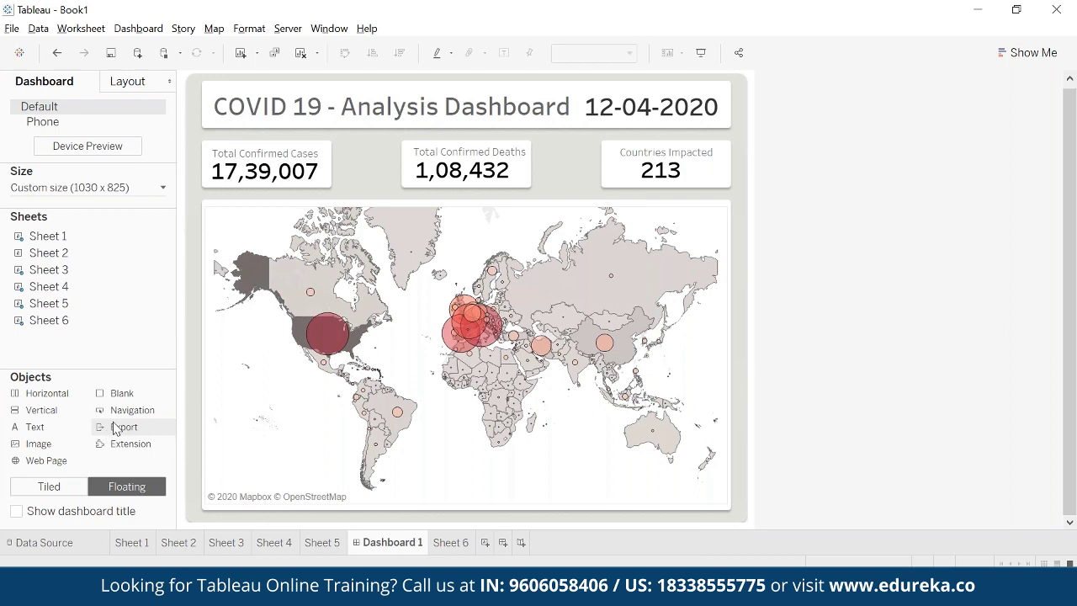
pyautogui.click(193, 392)
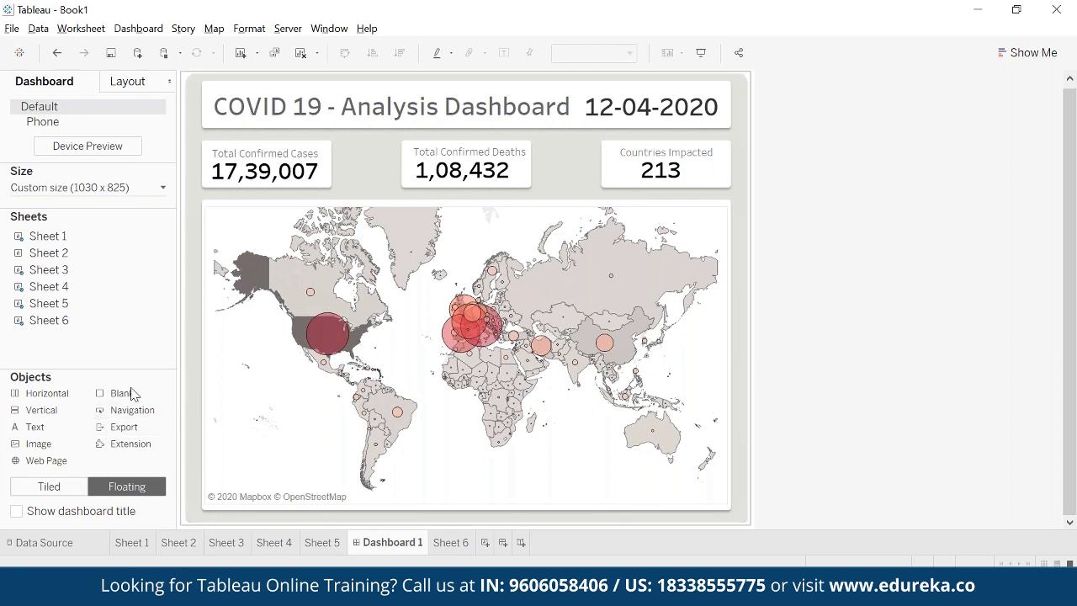
# - Add a floating Export object over the map and configure it to export to Image with the Image Button style
pyautogui.moveTo(118, 427); pyautogui.dragTo(259, 397)
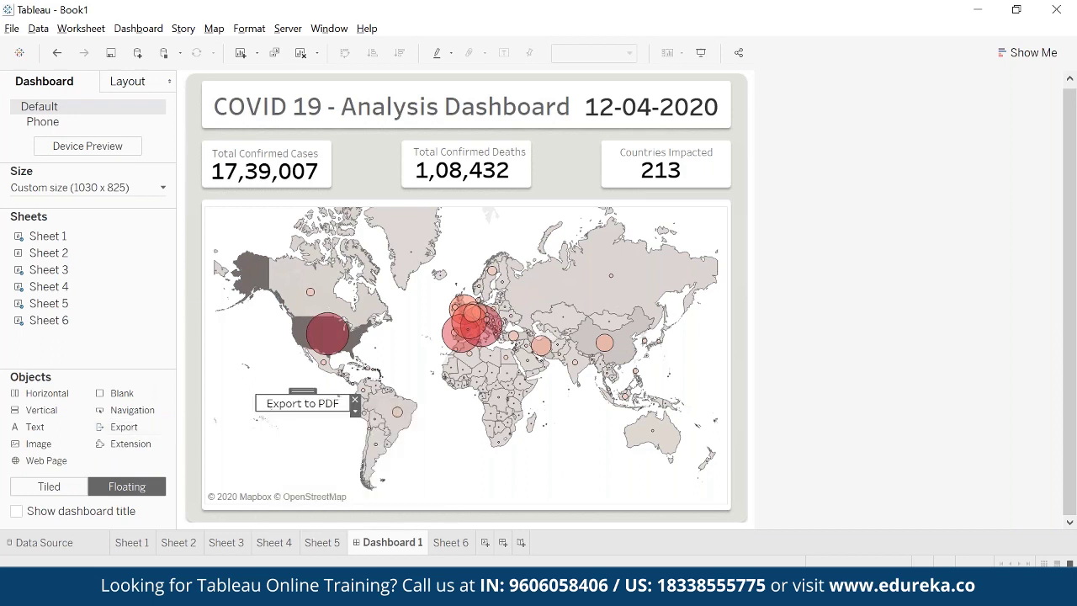
pyautogui.doubleClick(296, 407)
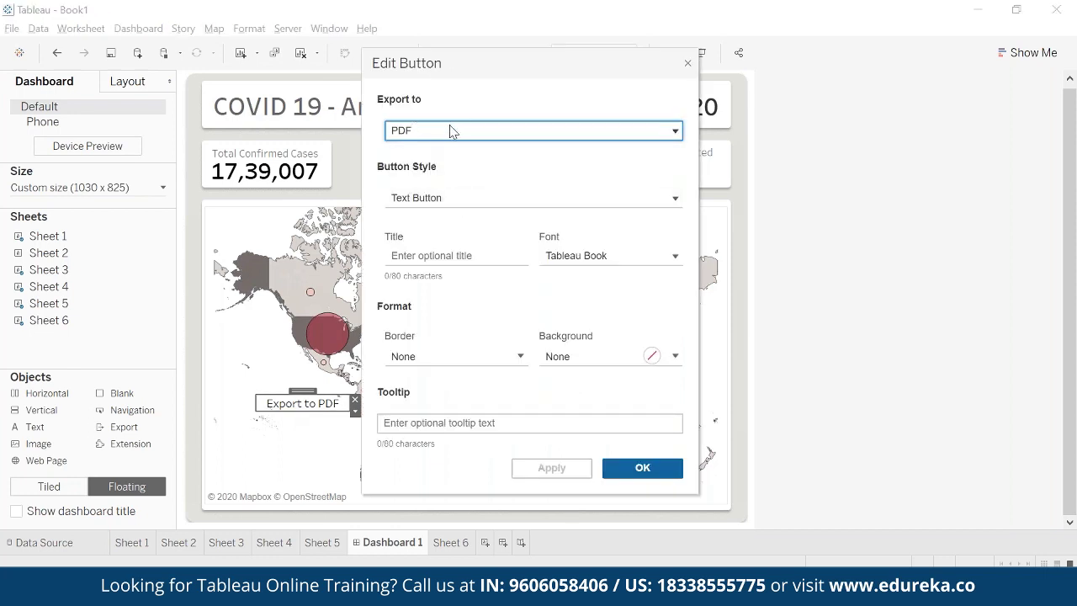
pyautogui.click(449, 130)
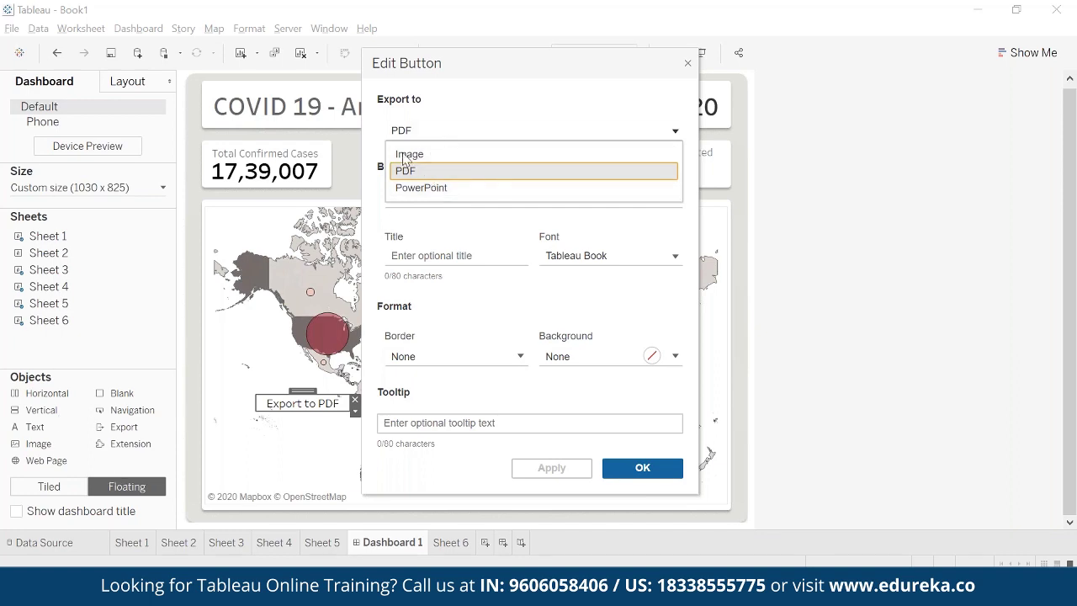
pyautogui.click(423, 157)
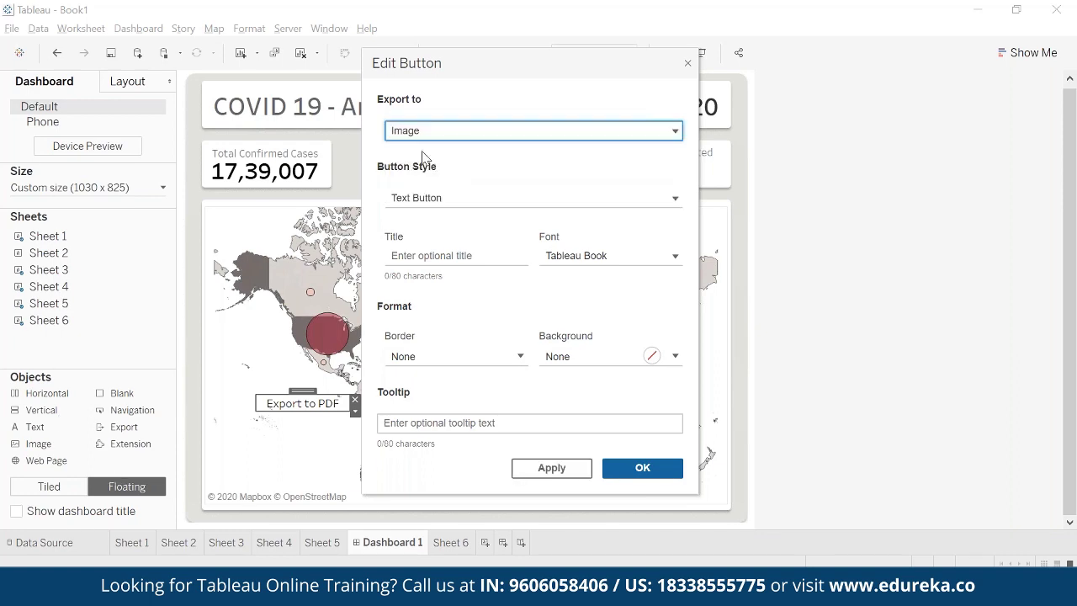
pyautogui.click(441, 201)
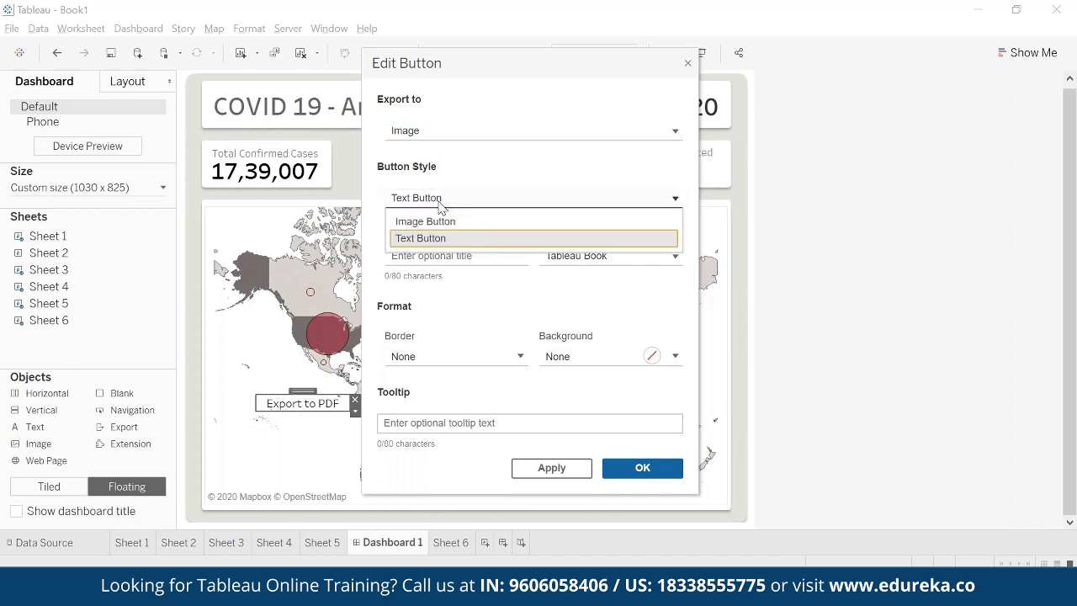
pyautogui.click(425, 221)
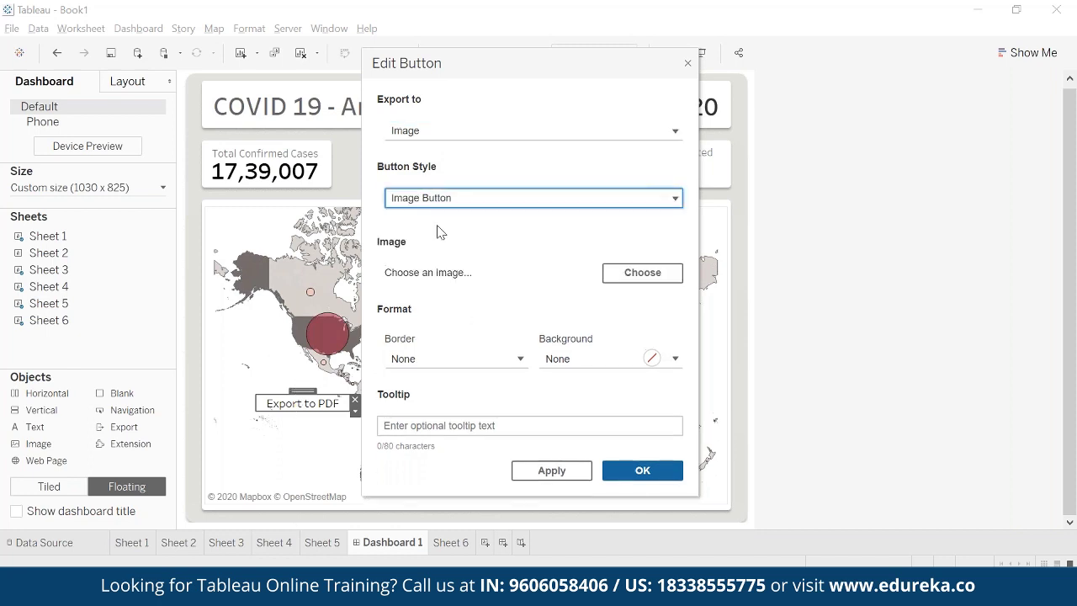
# - Use the attach.png picture from Downloads as the image export button's icon and apply the button settings
pyautogui.click(653, 274)
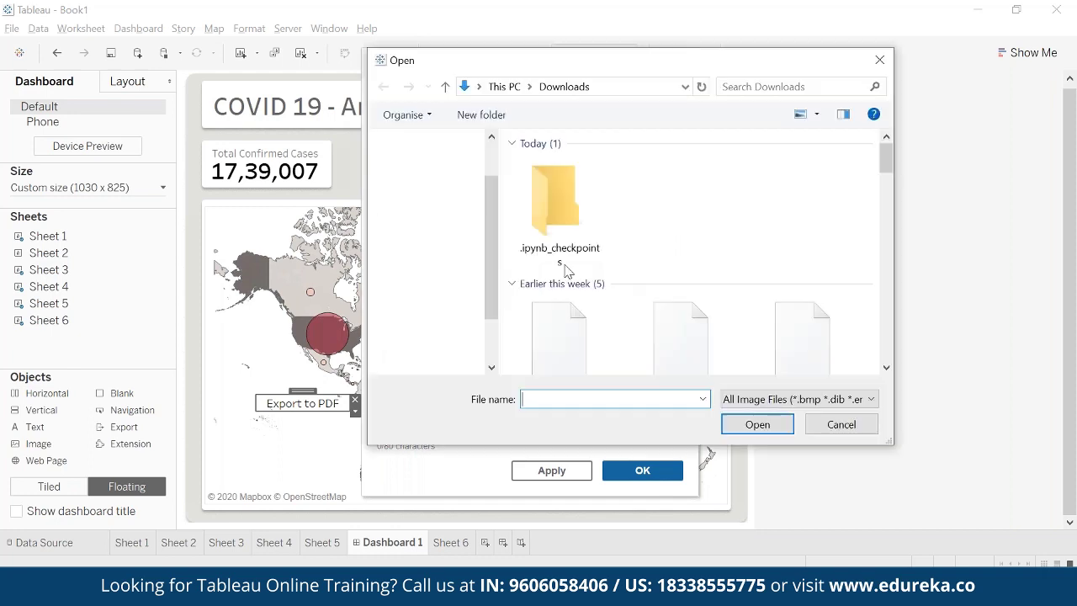
pyautogui.click(801, 231)
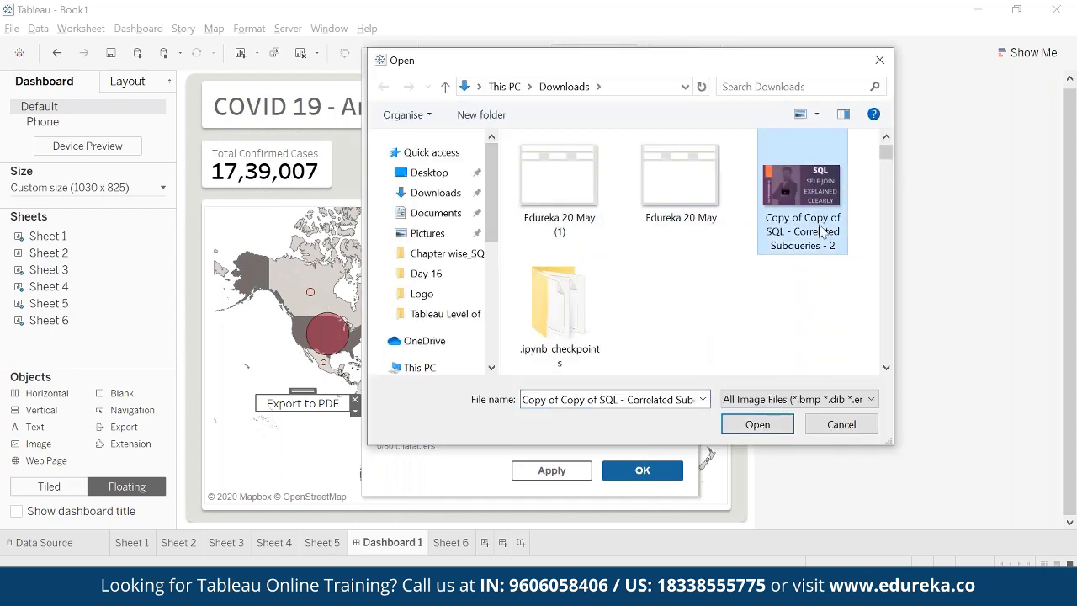
pyautogui.scroll(-3, 807, 252)
pyautogui.scroll(-6, 810, 273)
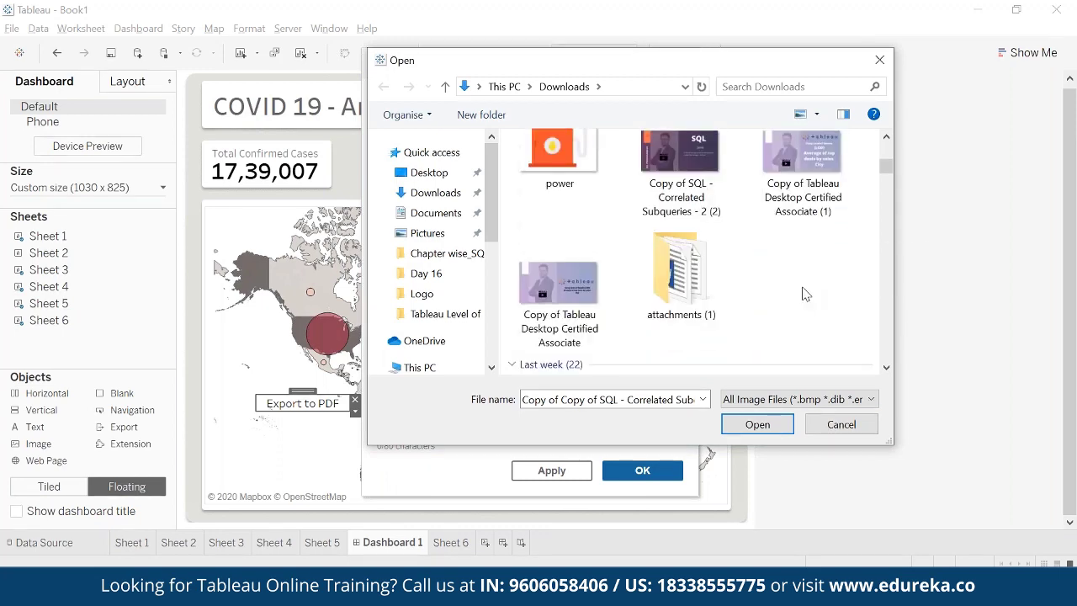
pyautogui.scroll(-10, 805, 298)
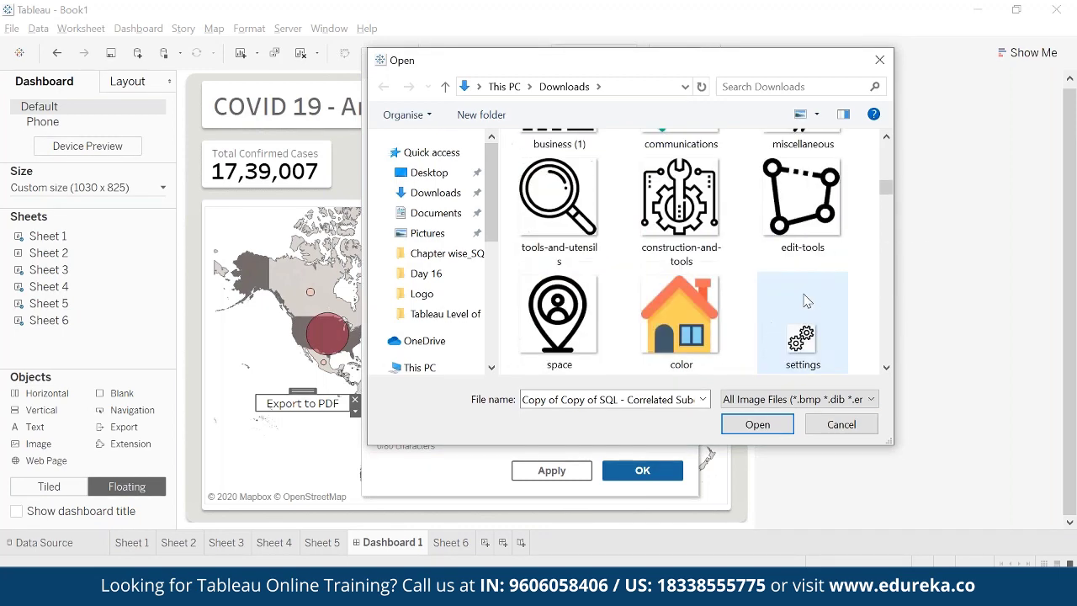
pyautogui.scroll(-12, 805, 301)
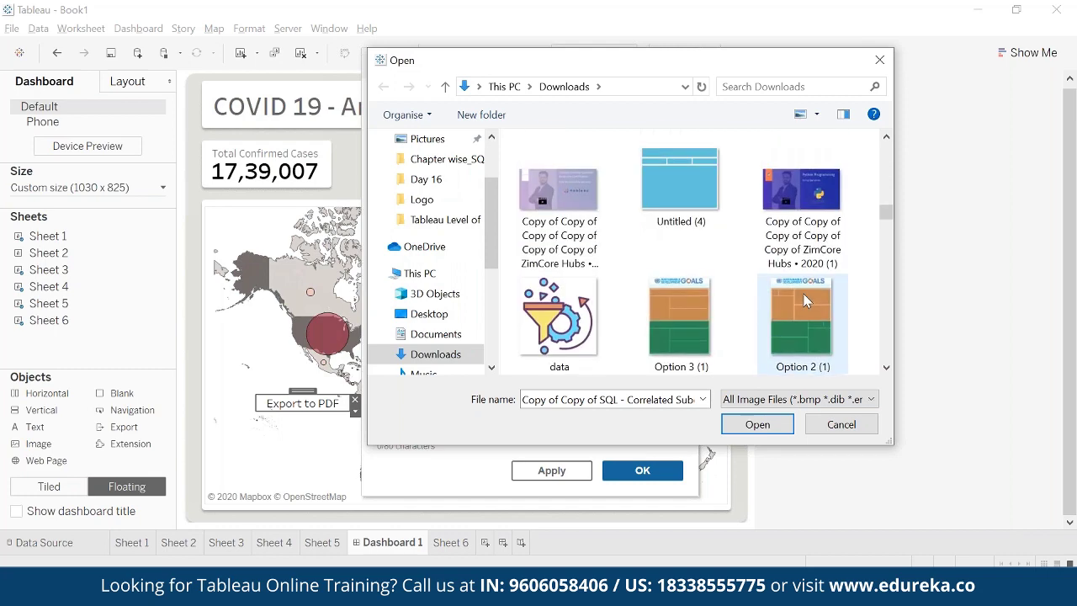
pyautogui.scroll(-3, 805, 301)
pyautogui.click(681, 180)
pyautogui.click(757, 424)
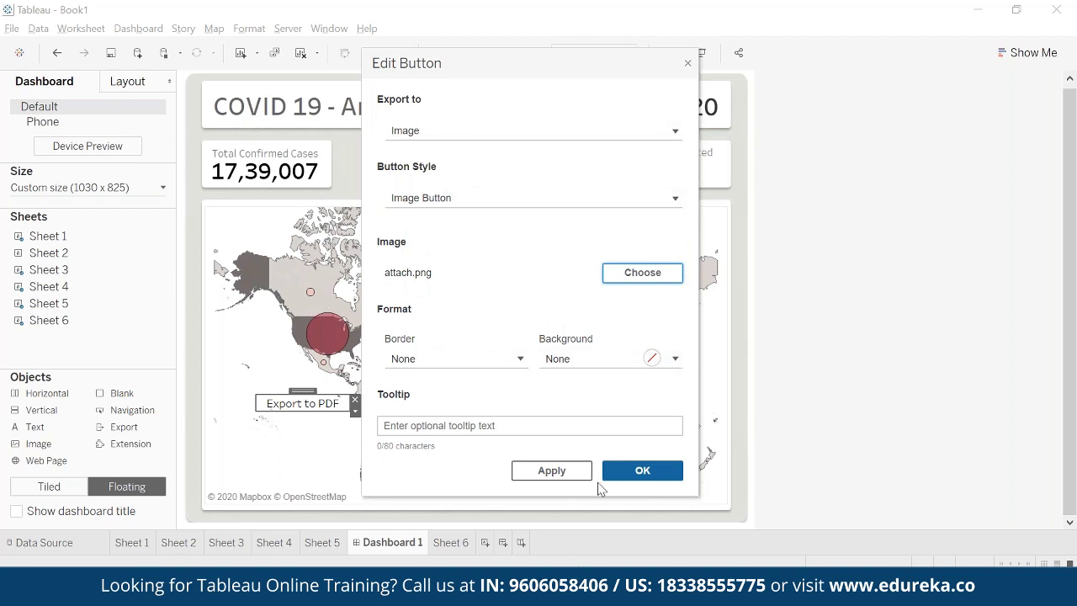
pyautogui.click(621, 471)
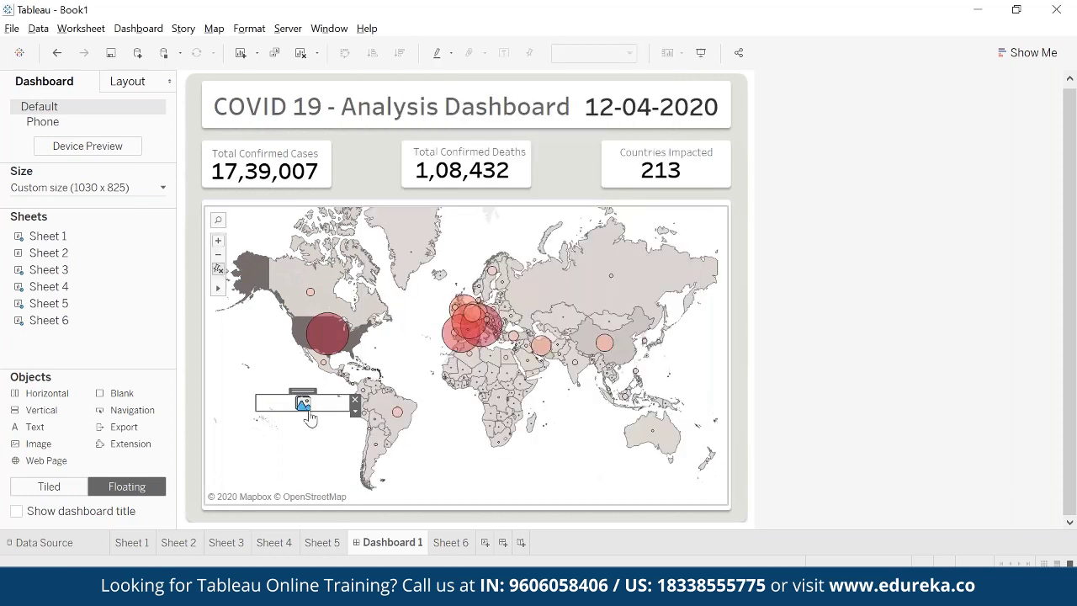
# - Resize the image export button to a small square around its icon and place it in the map's lower-left corner
pyautogui.click(294, 464)
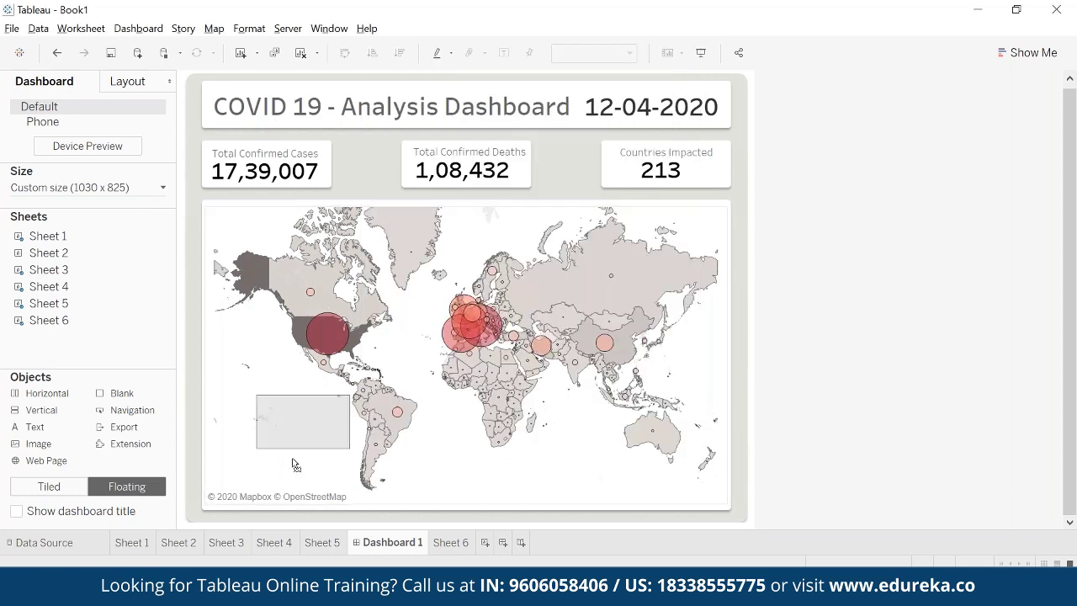
pyautogui.click(304, 399)
pyautogui.moveTo(304, 398); pyautogui.dragTo(260, 430)
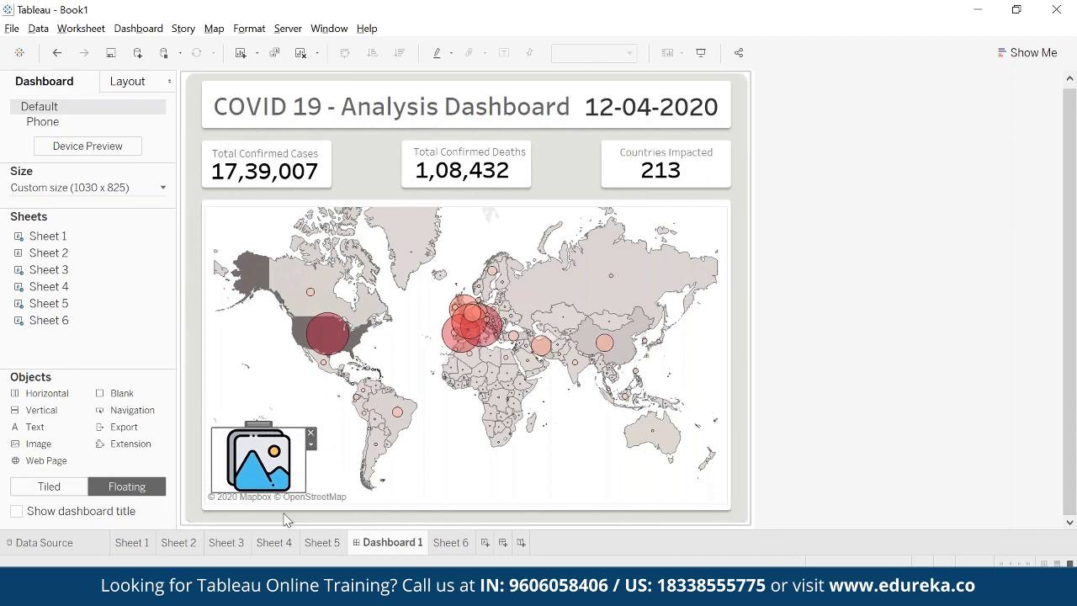
pyautogui.moveTo(305, 493); pyautogui.dragTo(263, 481)
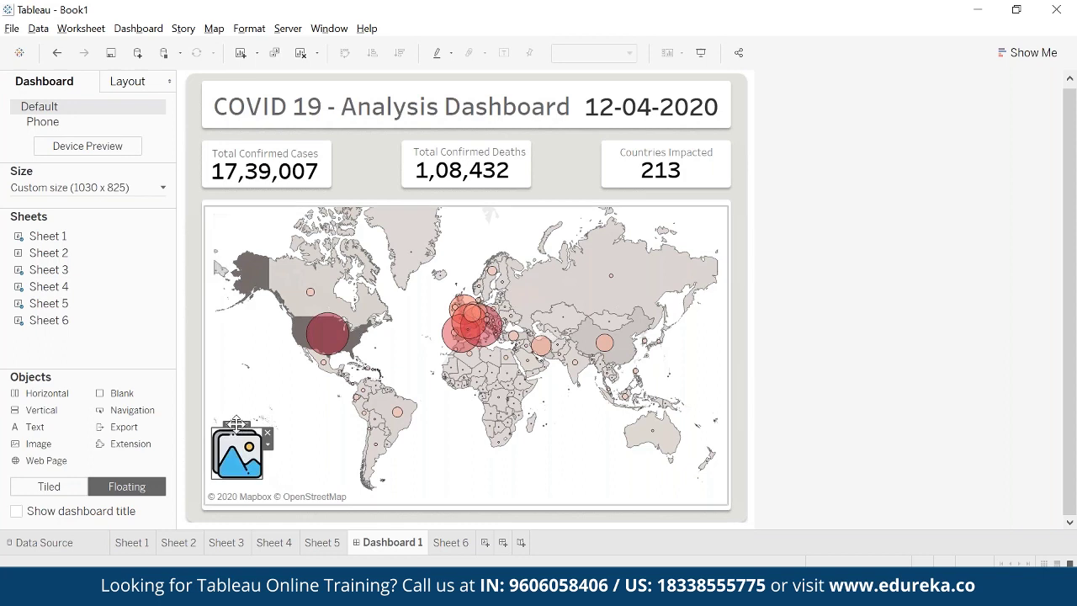
pyautogui.moveTo(236, 425); pyautogui.dragTo(233, 442)
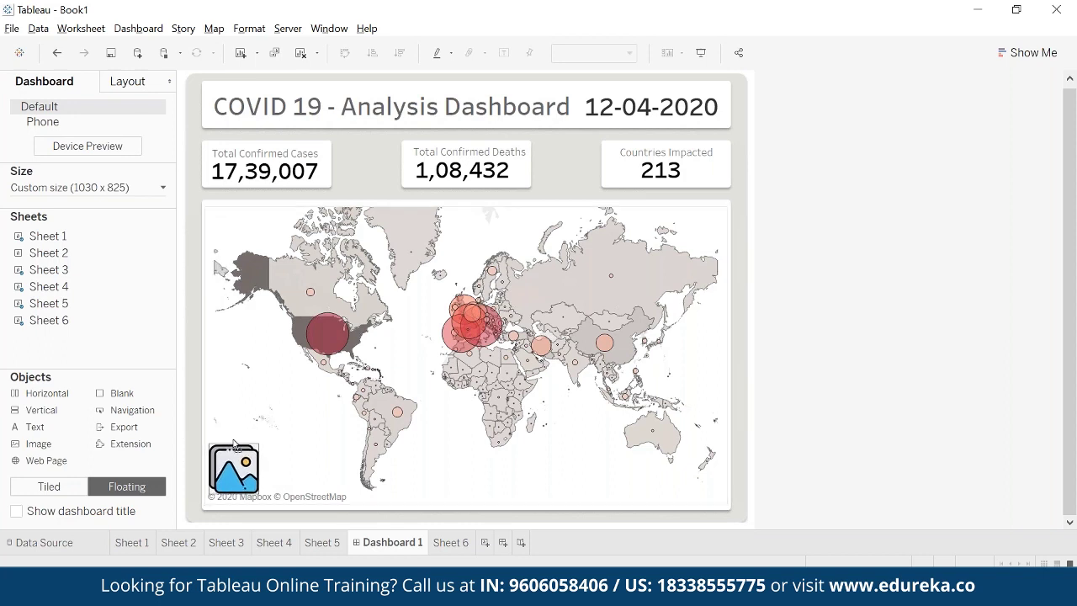
pyautogui.click(951, 423)
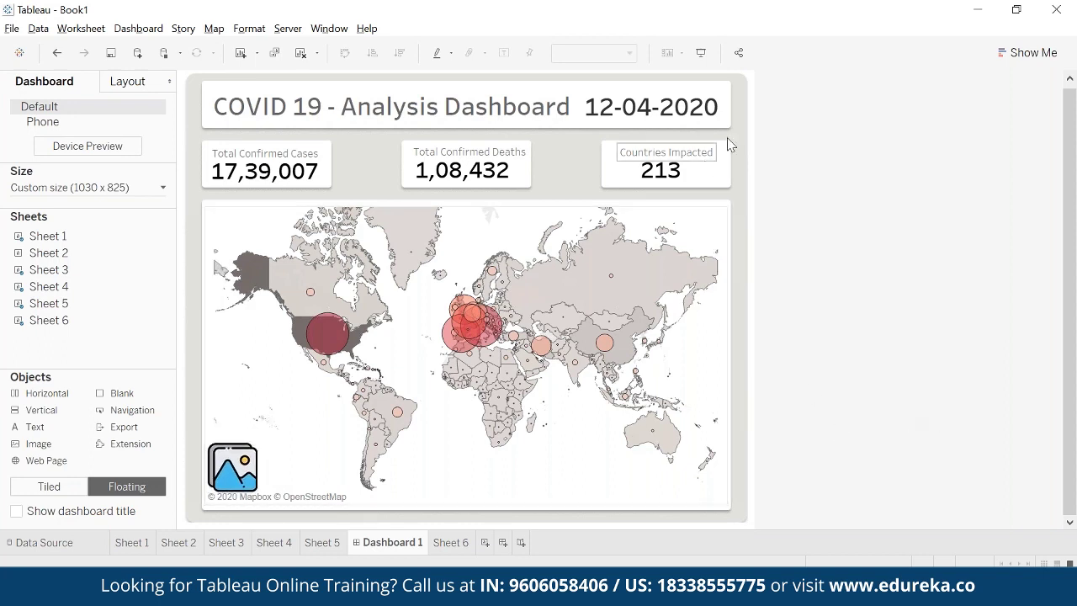
# - Test the image export button in presentation mode, cancel the image save, and return to editing the dashboard
pyautogui.click(705, 55)
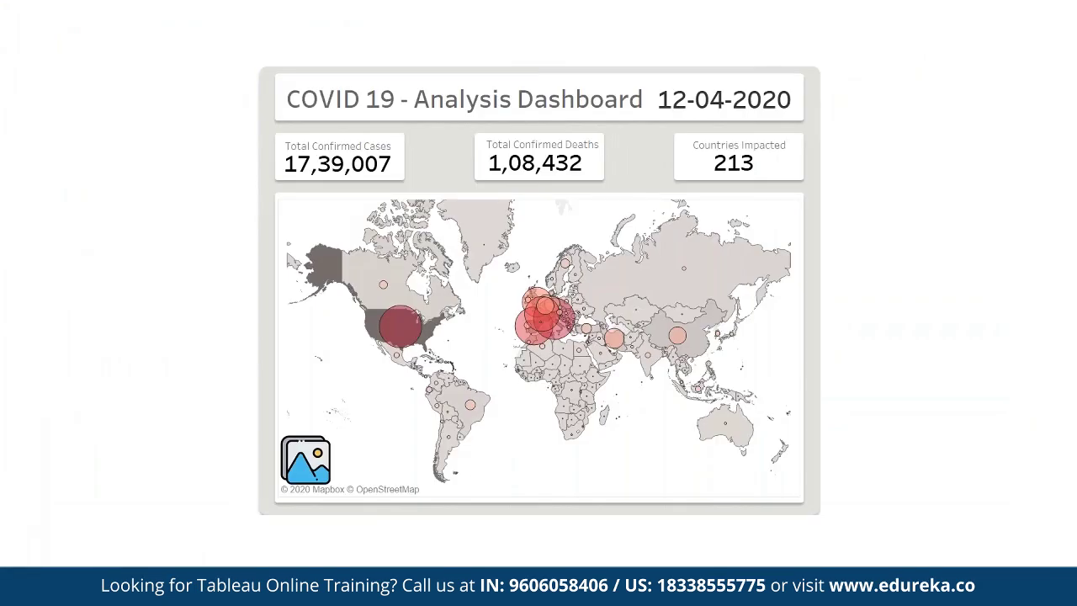
pyautogui.click(303, 458)
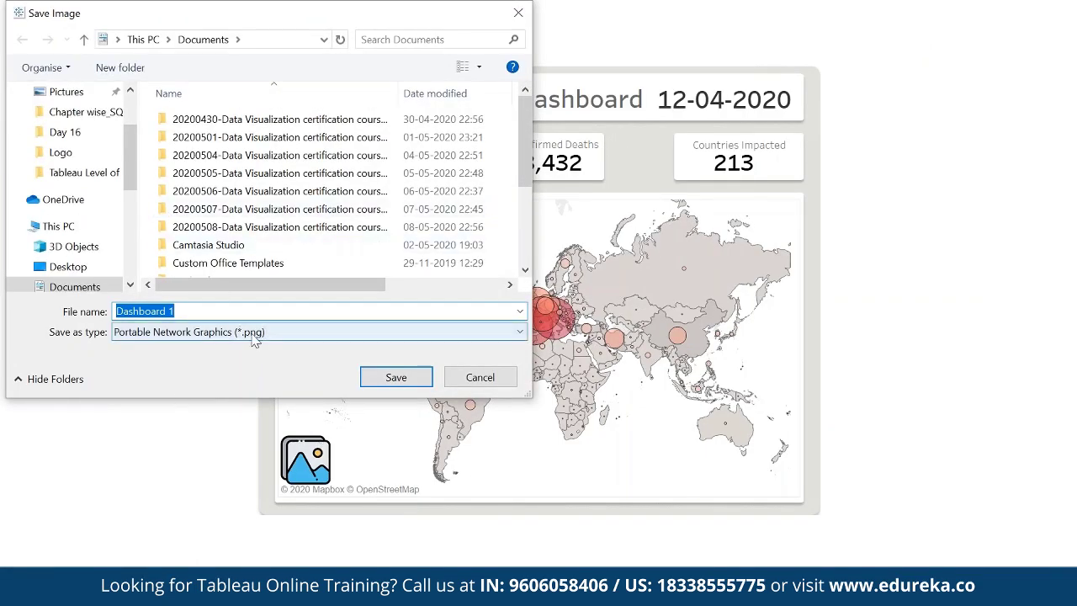
pyautogui.click(464, 378)
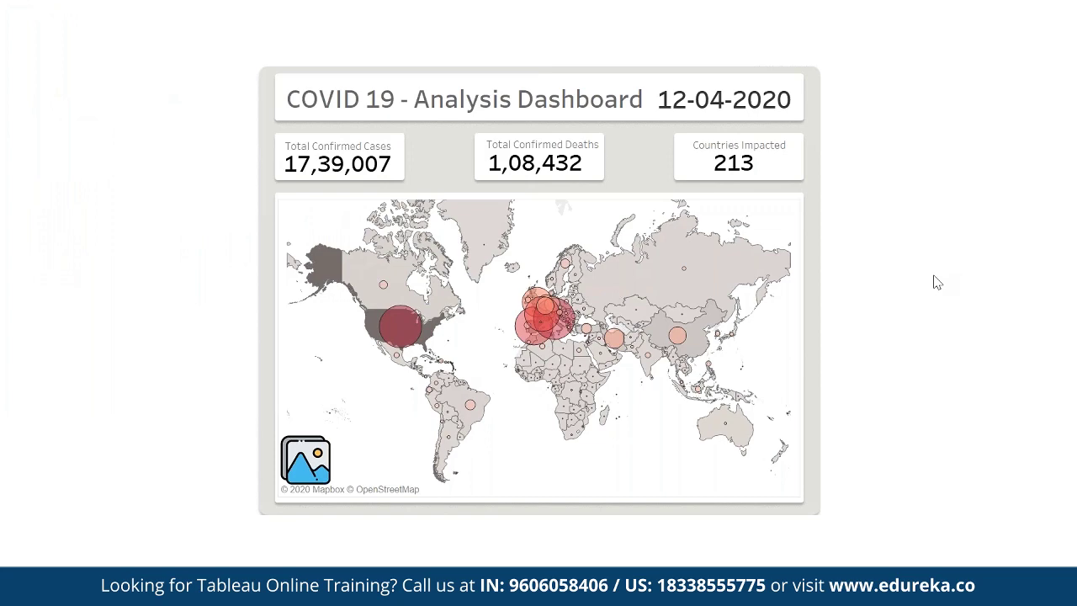
pyautogui.press('Escape')
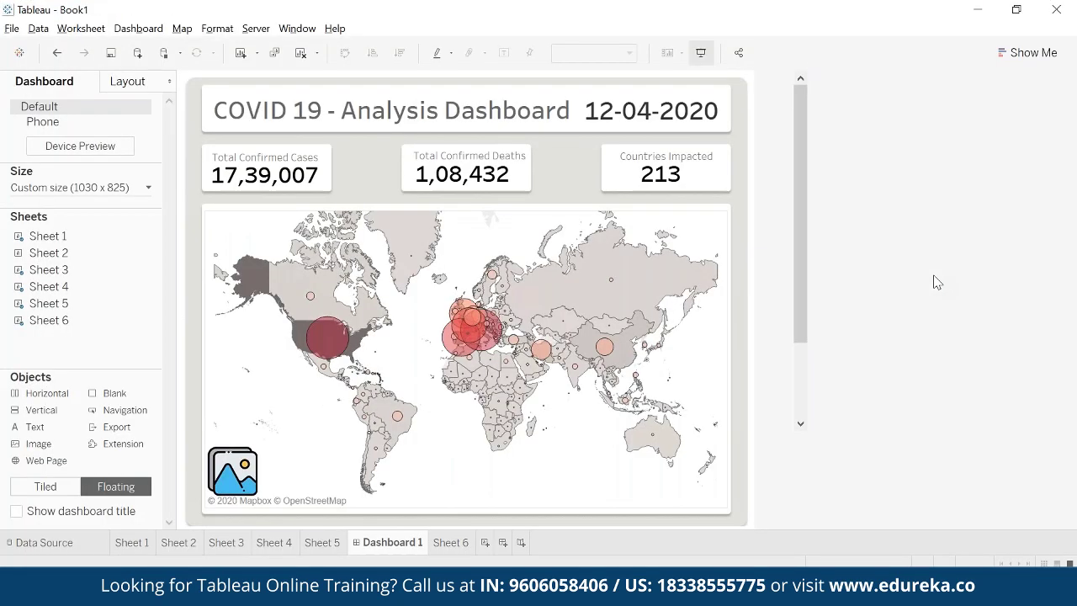
# - Add a second floating Export object over the map, exporting to PDF with the Image Button style
pyautogui.moveTo(123, 427); pyautogui.dragTo(327, 392)
pyautogui.click(387, 396)
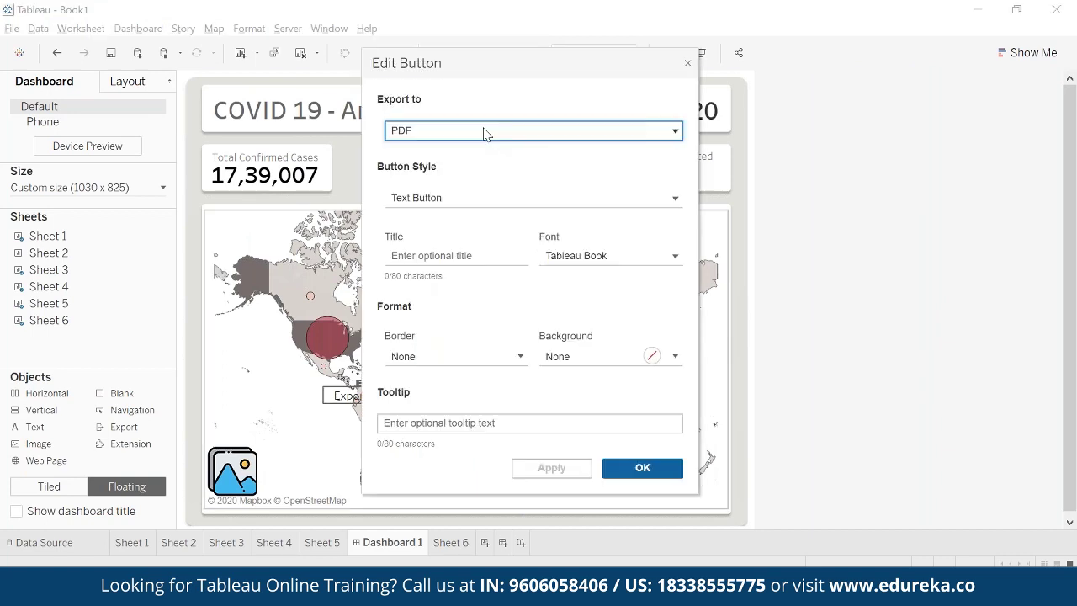
pyautogui.click(460, 199)
pyautogui.click(438, 223)
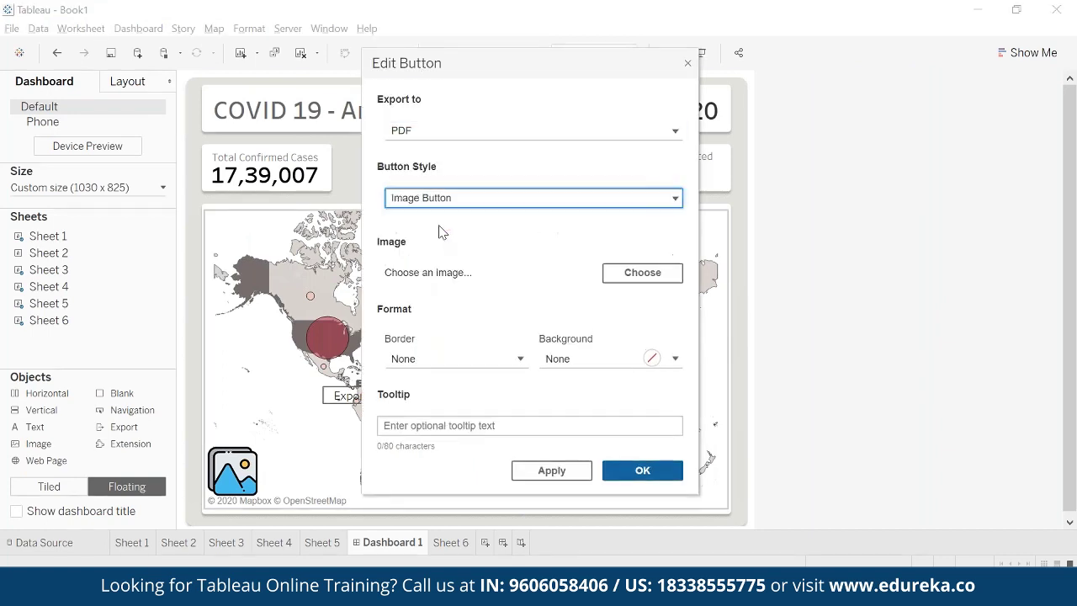
# - Use the pdf picture from Downloads as the PDF export button's icon and apply the button settings
pyautogui.click(623, 279)
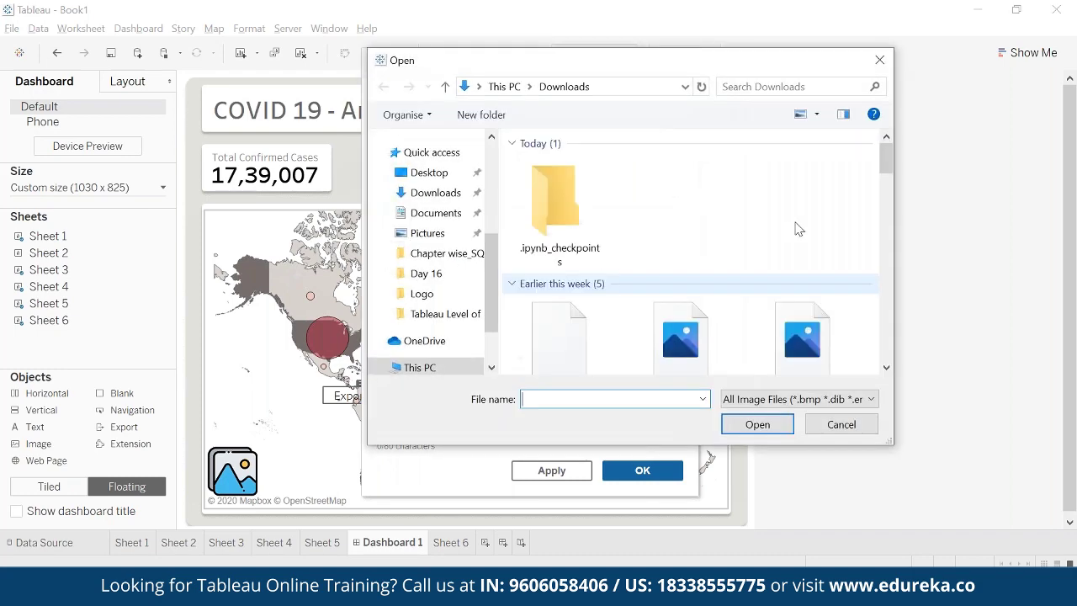
pyautogui.scroll(-5, 885, 223)
pyautogui.scroll(-8, 887, 227)
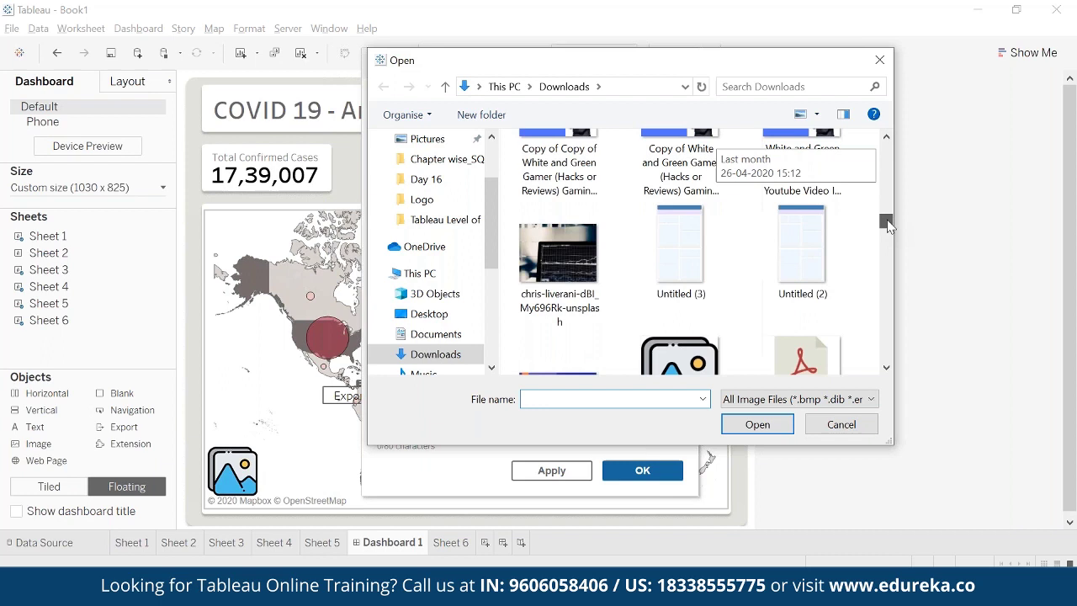
pyautogui.click(799, 355)
pyautogui.doubleClick(799, 288)
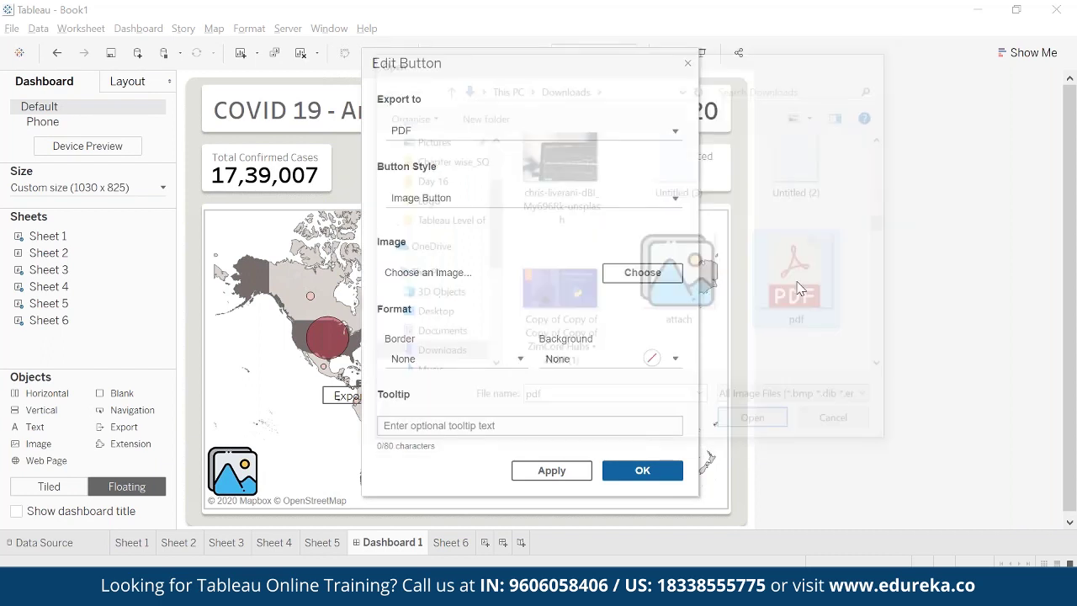
pyautogui.click(637, 474)
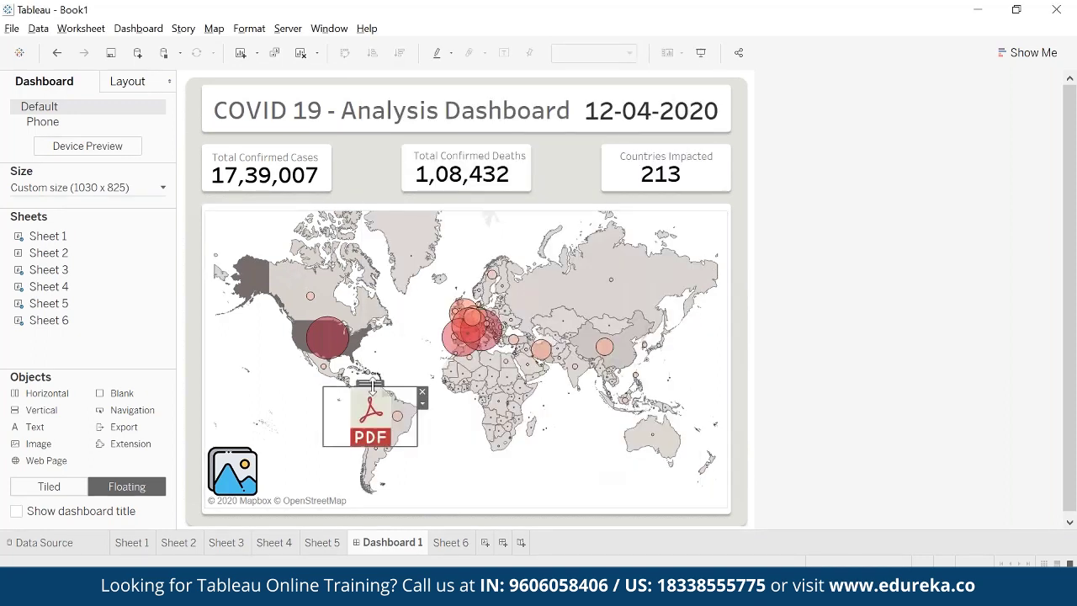
# - Move the PDF export button beside the image export button and shrink it to fit its icon
pyautogui.moveTo(377, 399); pyautogui.dragTo(340, 492)
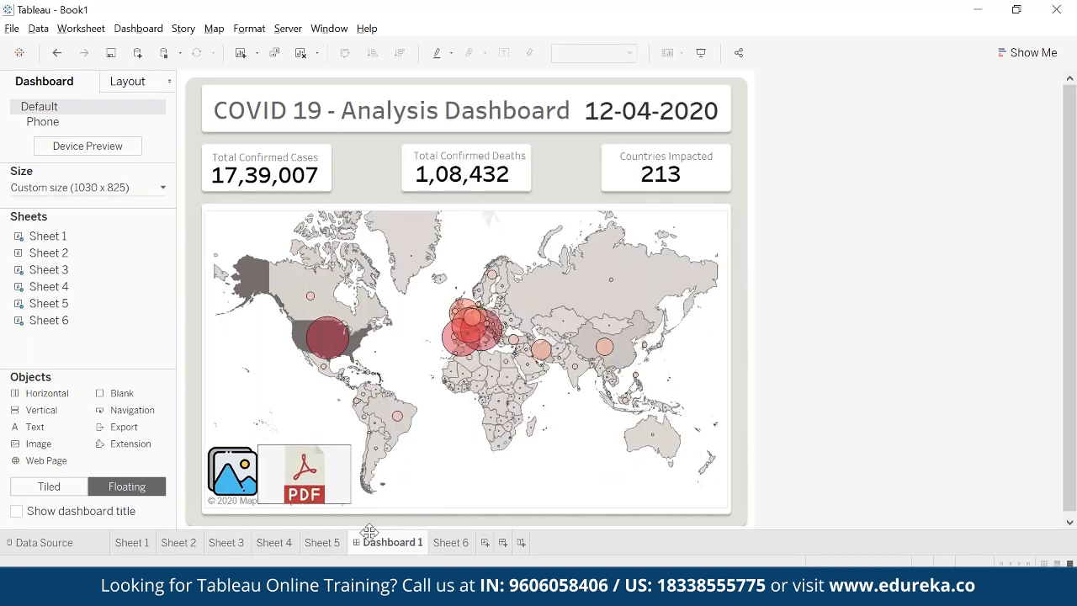
pyautogui.moveTo(349, 502); pyautogui.dragTo(310, 499)
pyautogui.click(533, 431)
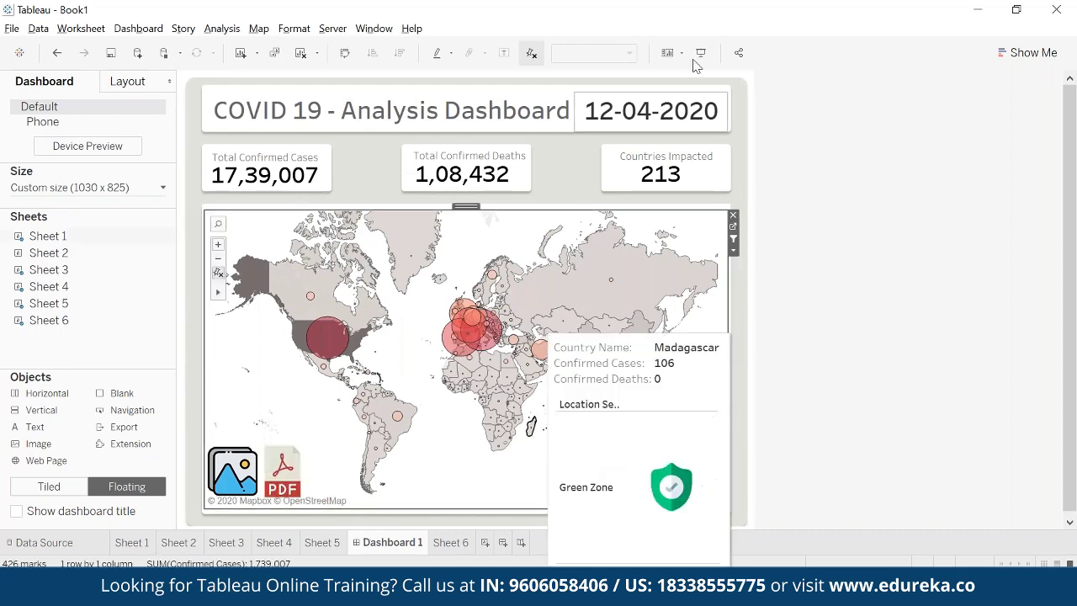
# - Test the PDF export button in presentation mode, cancel the PDF print settings, and return to editing the dashboard
pyautogui.click(699, 53)
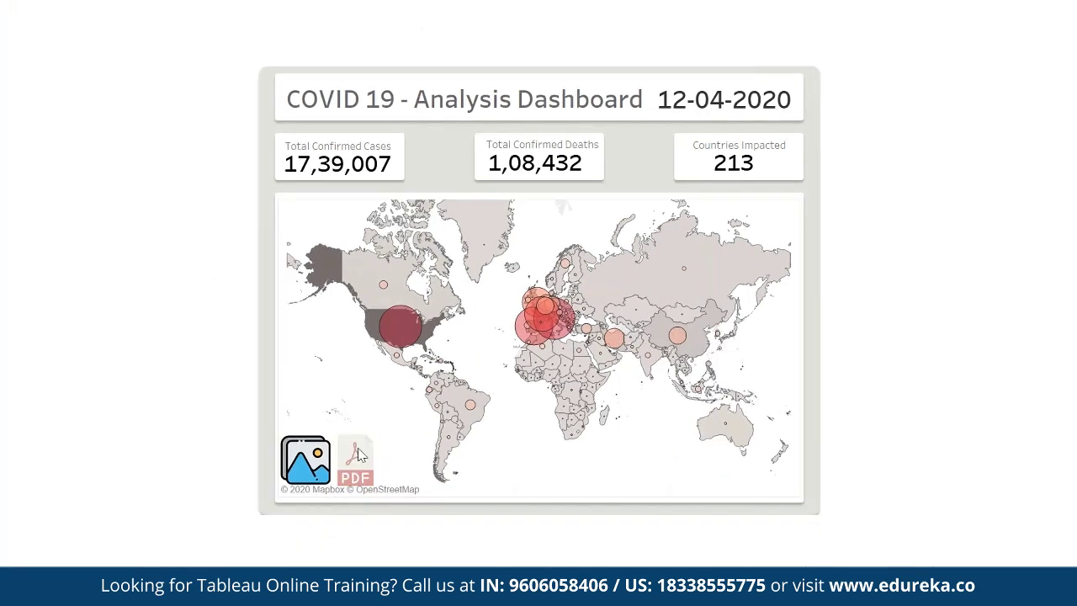
pyautogui.click(282, 471)
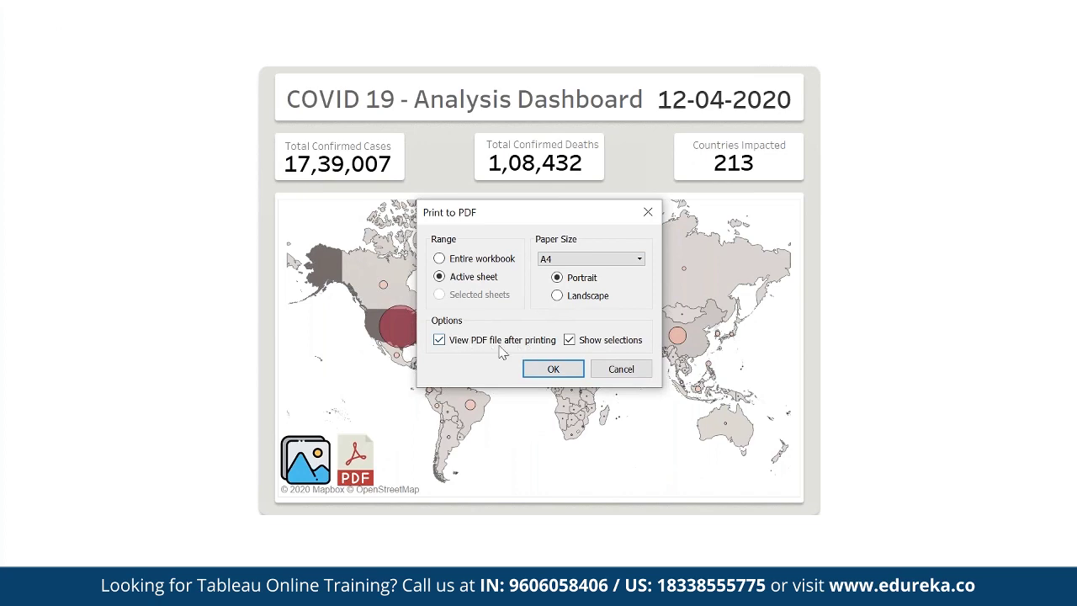
pyautogui.click(620, 369)
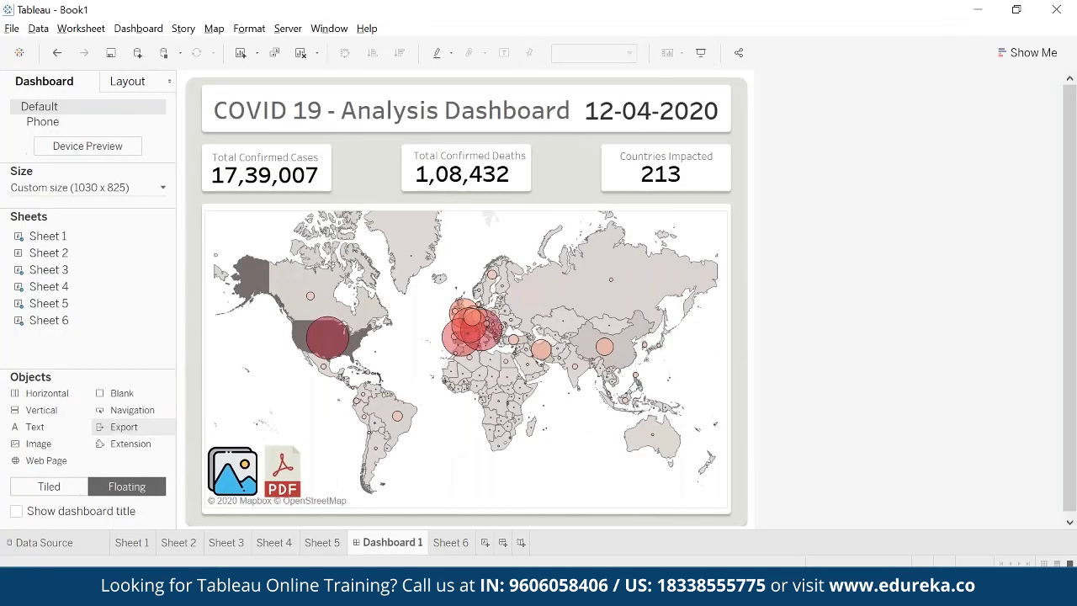
# - Add a third floating Export object over the map and configure it to export to PowerPoint with the Image Button style
pyautogui.moveTo(123, 429); pyautogui.dragTo(319, 431)
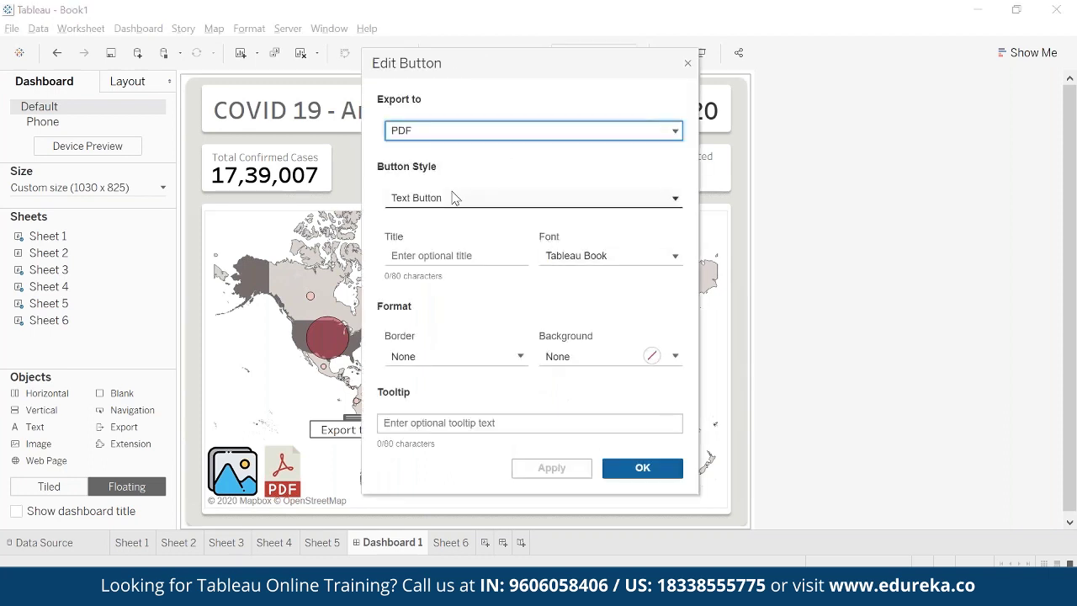
pyautogui.click(446, 134)
pyautogui.click(426, 189)
pyautogui.click(429, 197)
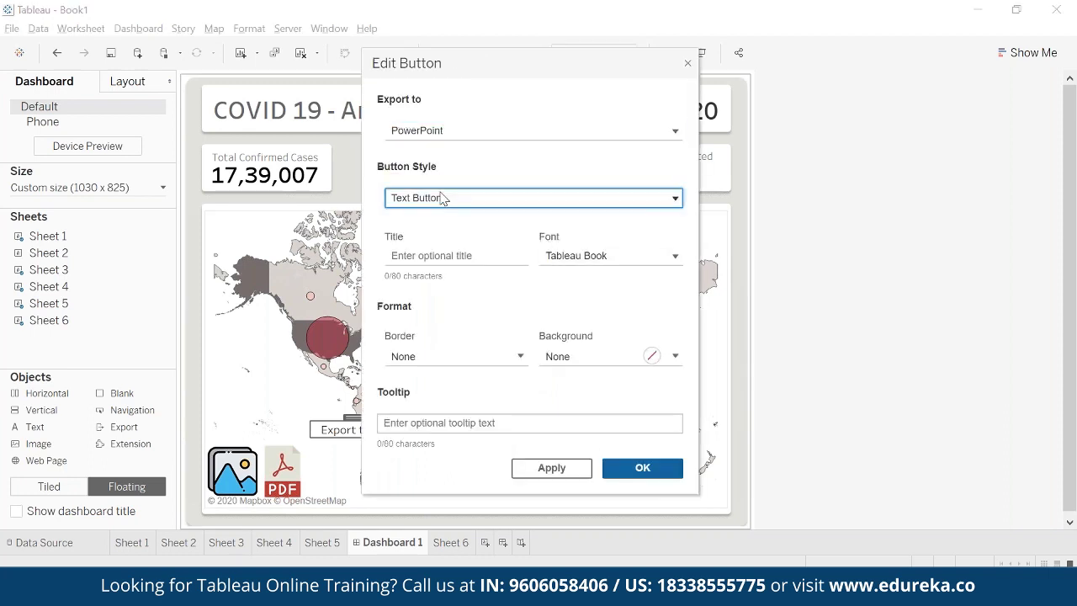
pyautogui.click(469, 221)
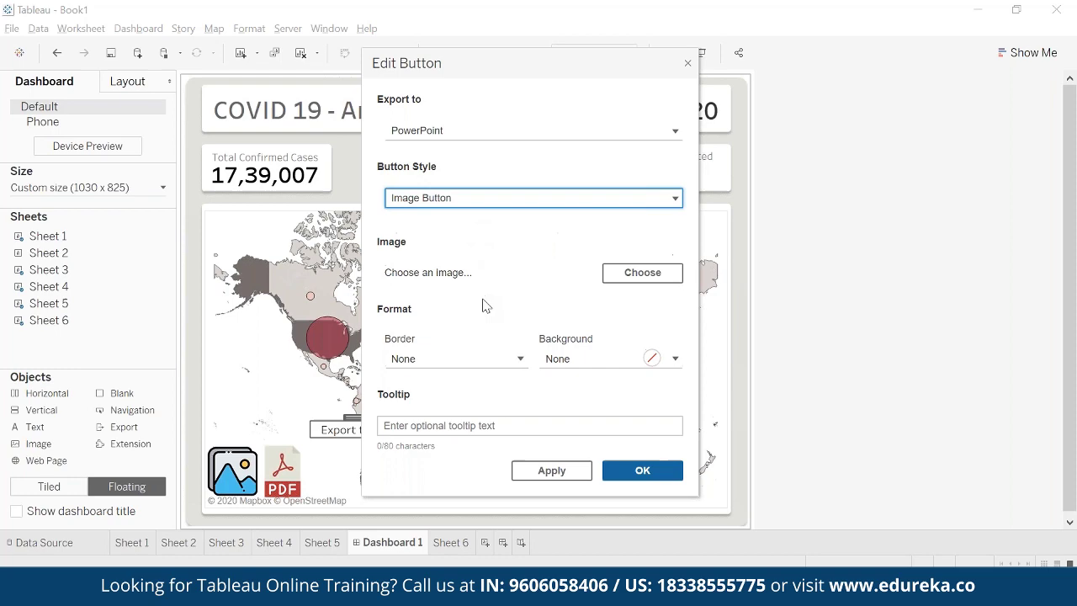
# - Use the powerpoint.png picture from Downloads as the PowerPoint export button's icon and apply the button settings
pyautogui.click(629, 272)
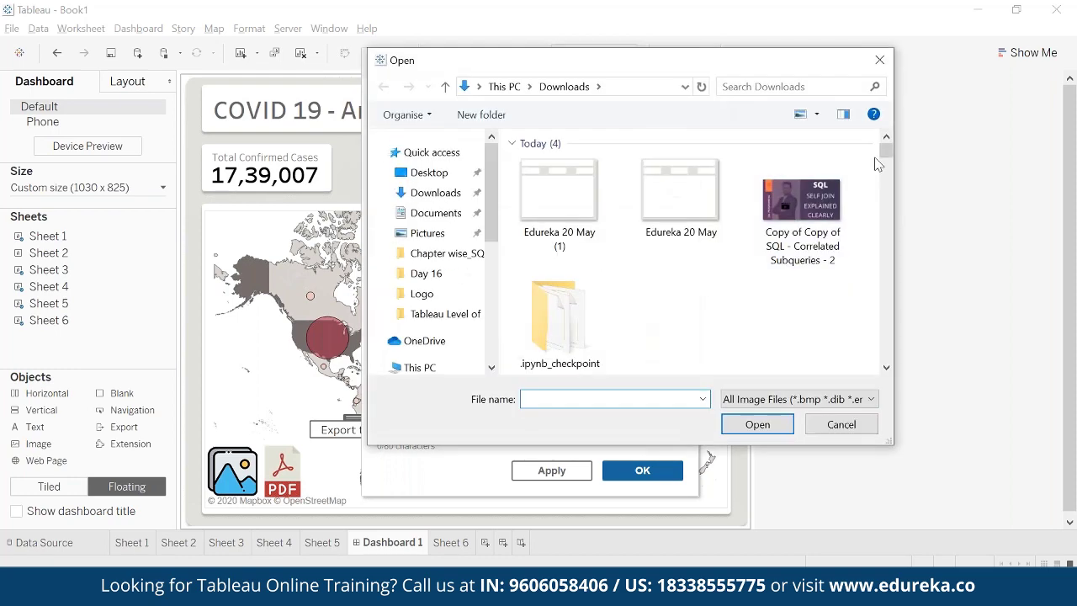
pyautogui.scroll(-10, 897, 251)
pyautogui.moveTo(895, 251); pyautogui.dragTo(899, 275)
pyautogui.scroll(5, 624, 289)
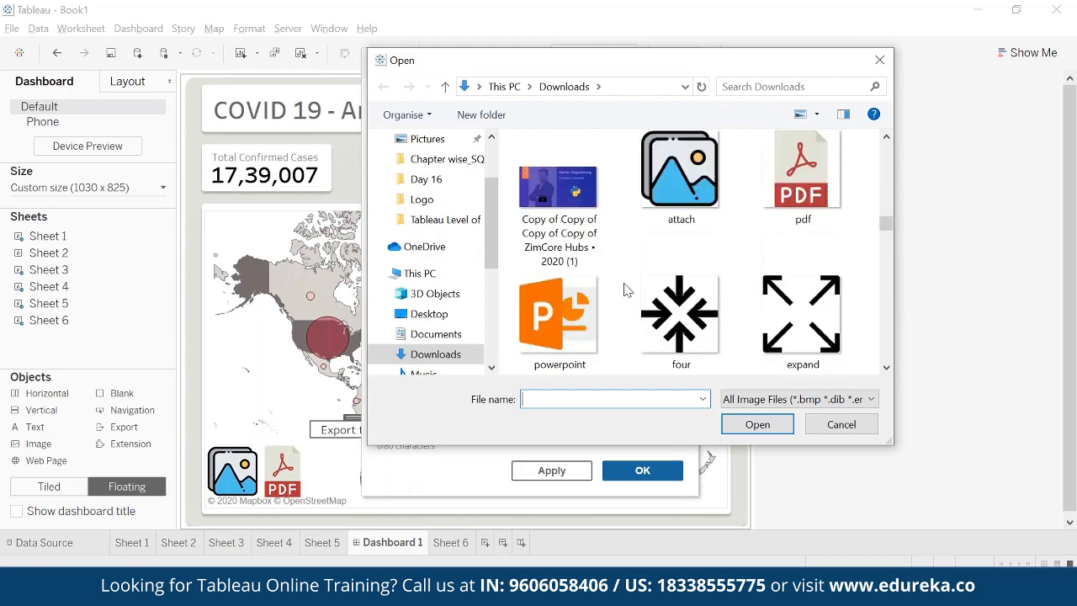
pyautogui.scroll(-1, 581, 210)
pyautogui.click(566, 145)
pyautogui.doubleClick(565, 145)
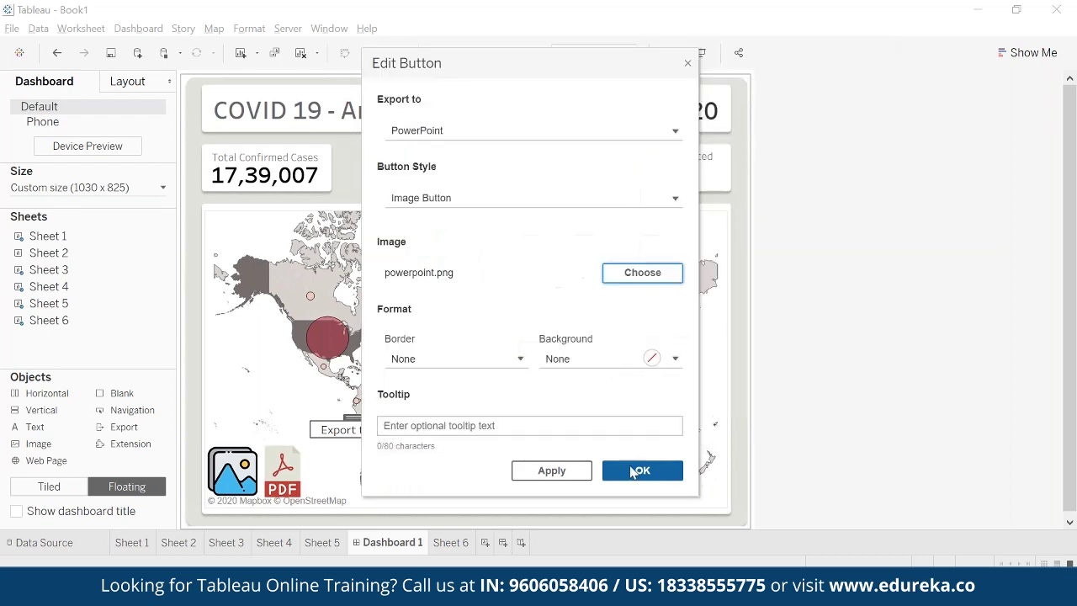
pyautogui.click(642, 470)
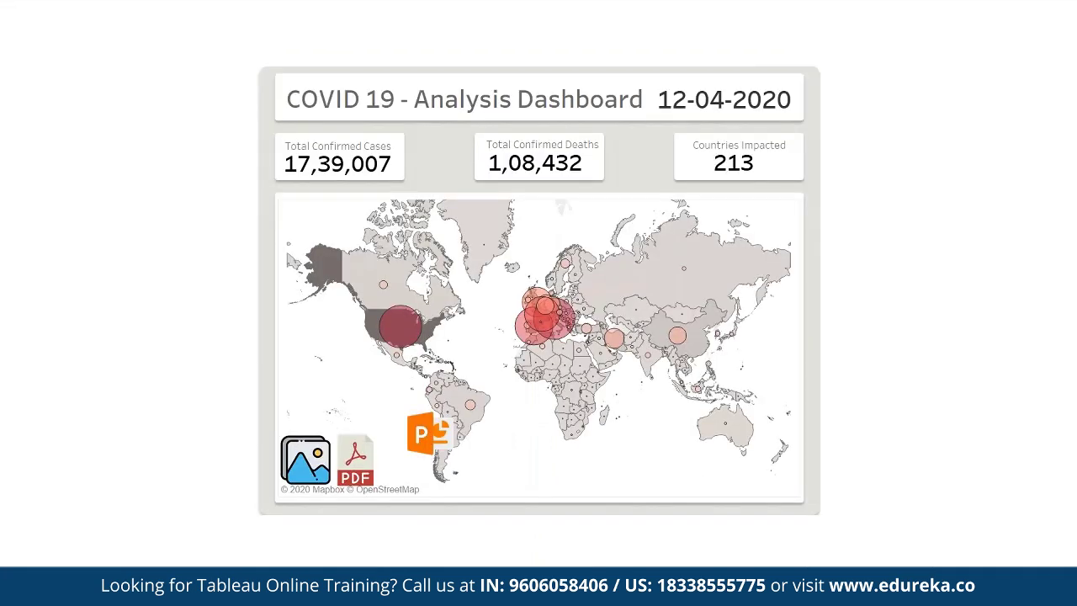
# - Test the PowerPoint export button in presentation mode
pyautogui.click(427, 433)
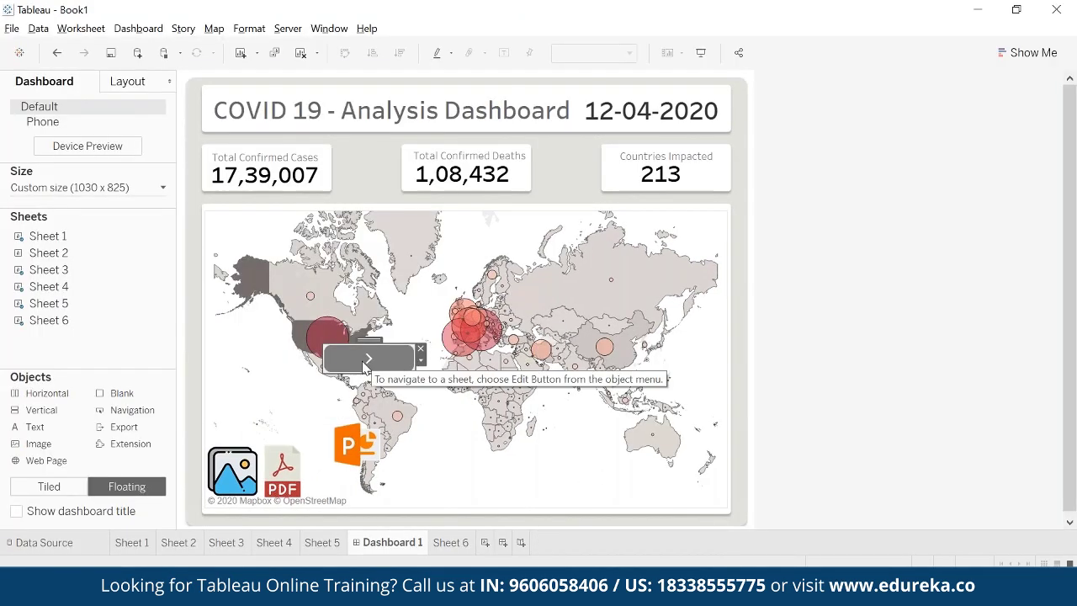
# - Create a second dashboard and place Sheet 3 as a floating sheet near its centre
pyautogui.moveTo(308, 358)
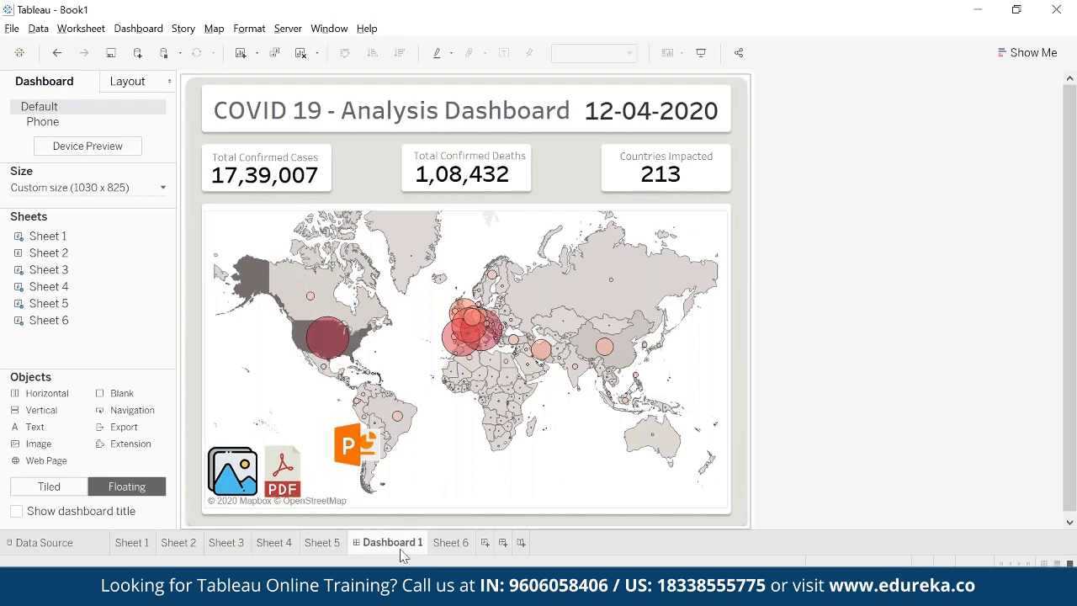
pyautogui.click(502, 543)
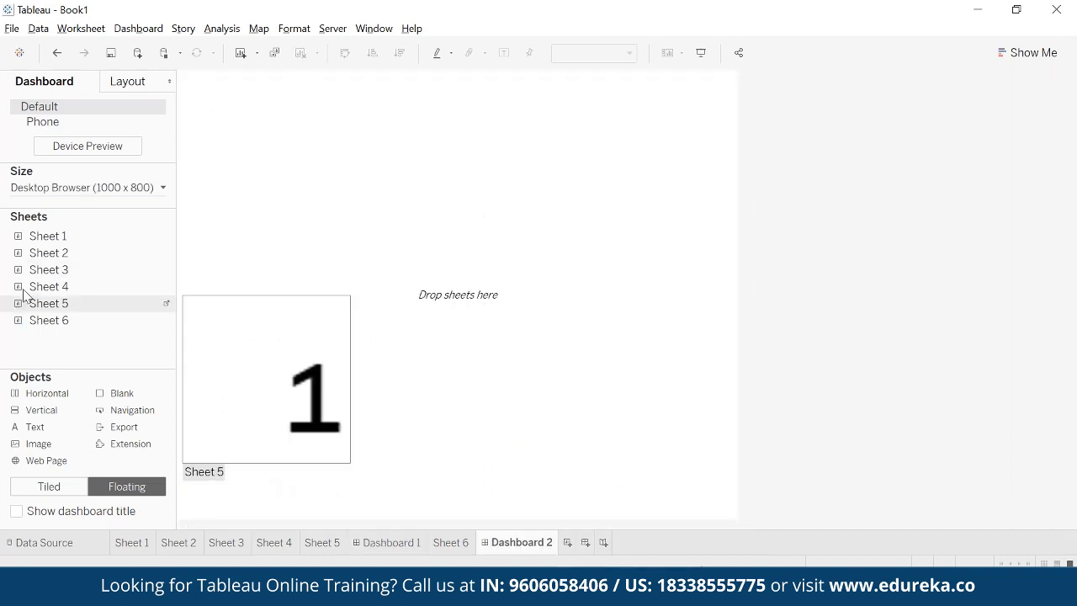
pyautogui.moveTo(59, 271); pyautogui.dragTo(360, 285)
pyautogui.click(522, 233)
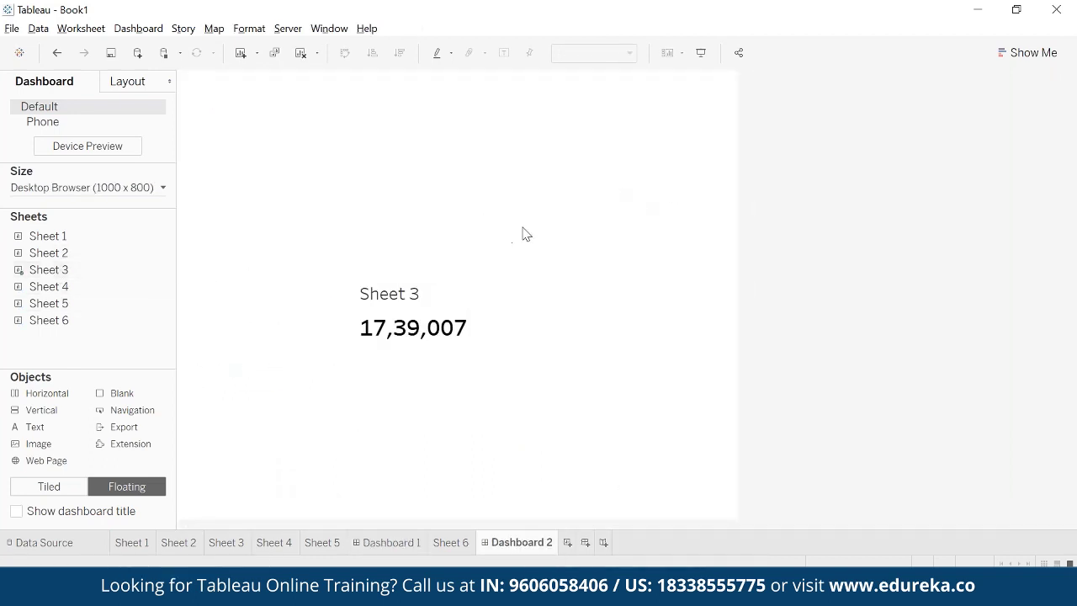
# - Add a floating Navigation object over the northern part of Dashboard 1's map and set it to navigate to Dashboard 2
pyautogui.click(394, 539)
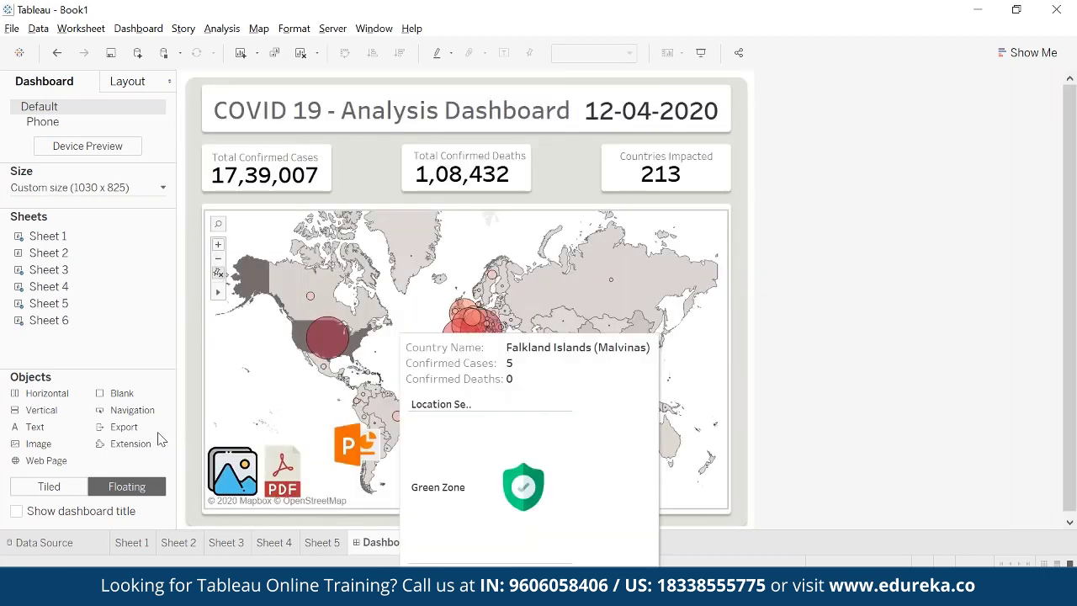
pyautogui.moveTo(132, 412); pyautogui.dragTo(600, 242)
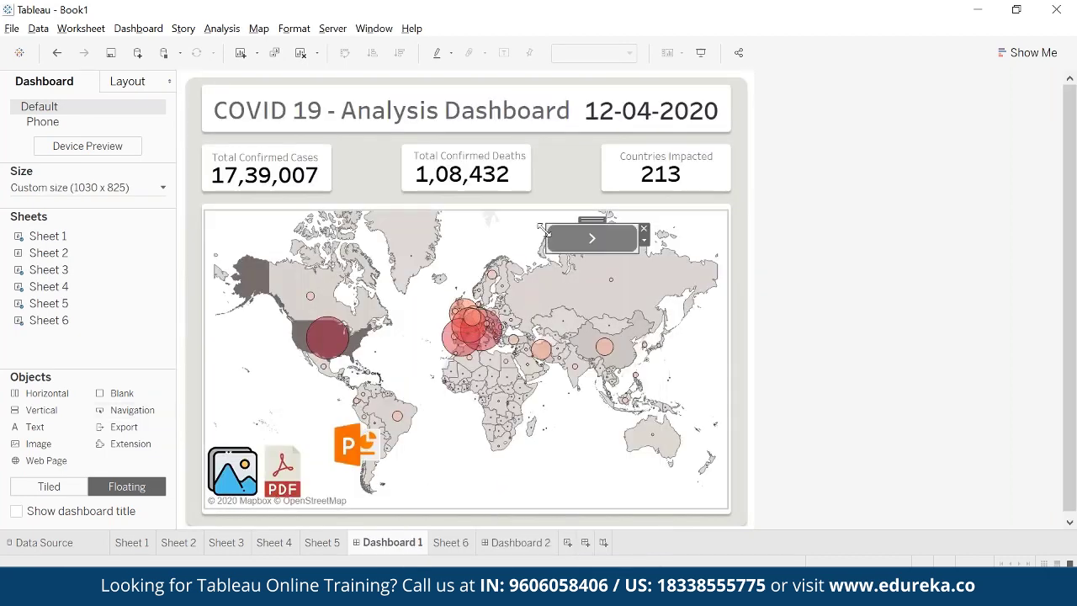
pyautogui.doubleClick(600, 242)
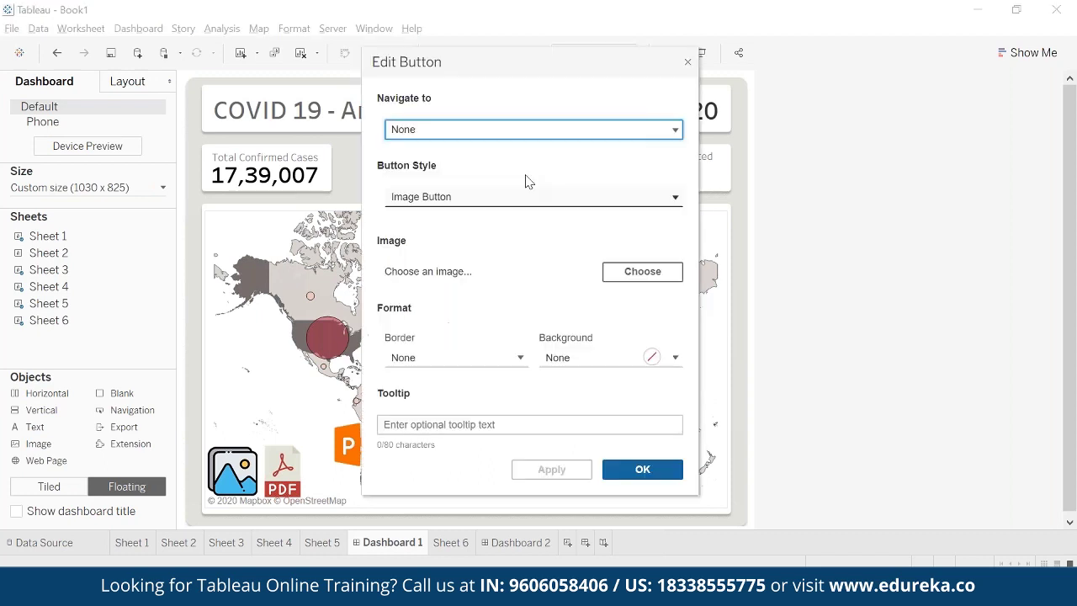
pyautogui.click(493, 133)
pyautogui.click(424, 186)
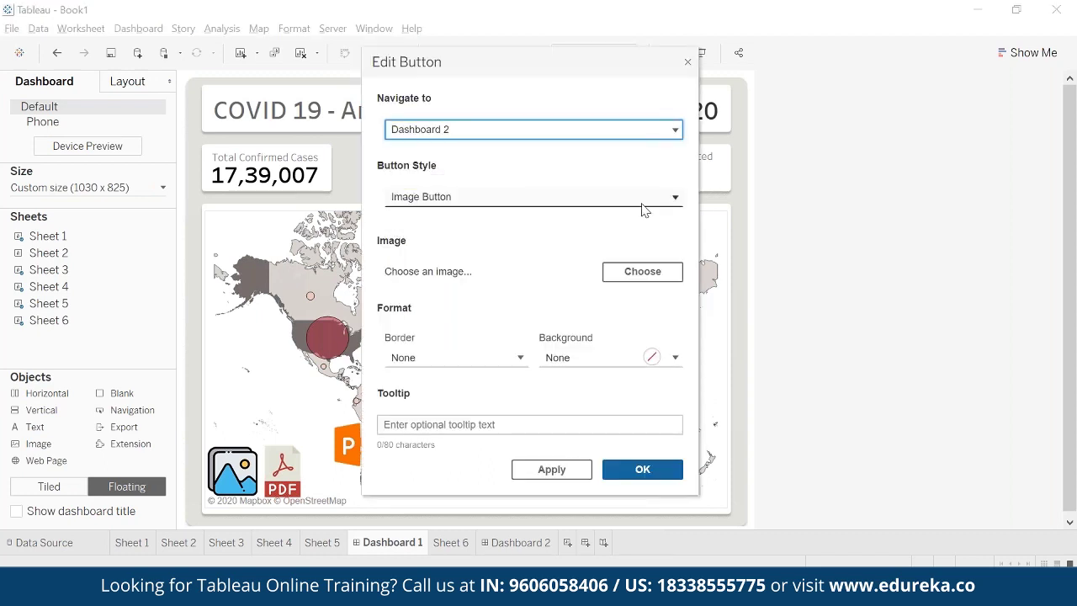
pyautogui.click(661, 468)
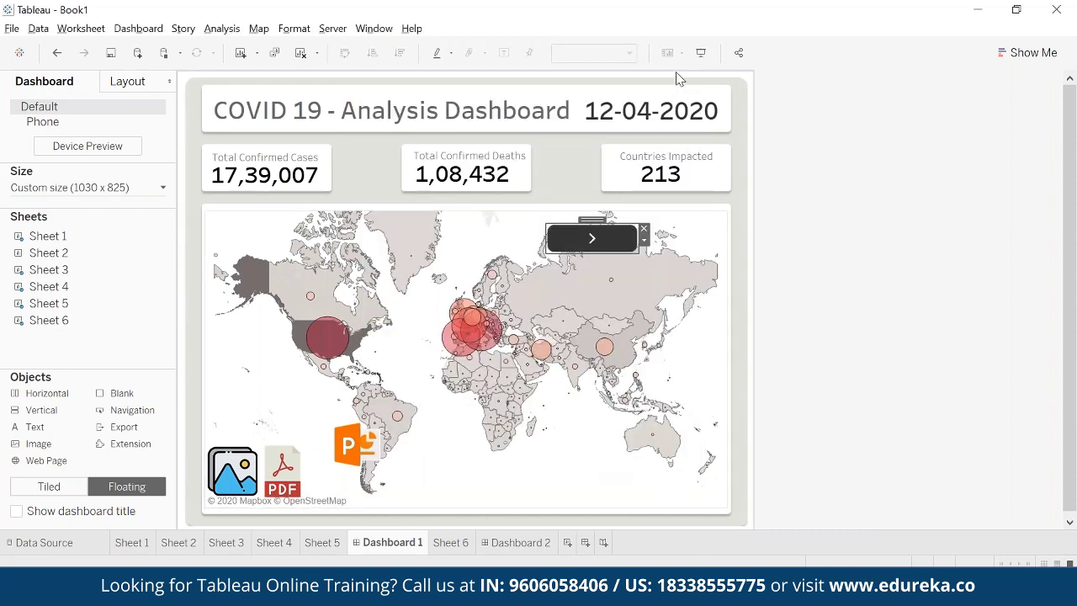
# - Test the navigation button in presentation mode, exit the presentation and return to Dashboard 1
pyautogui.click(700, 52)
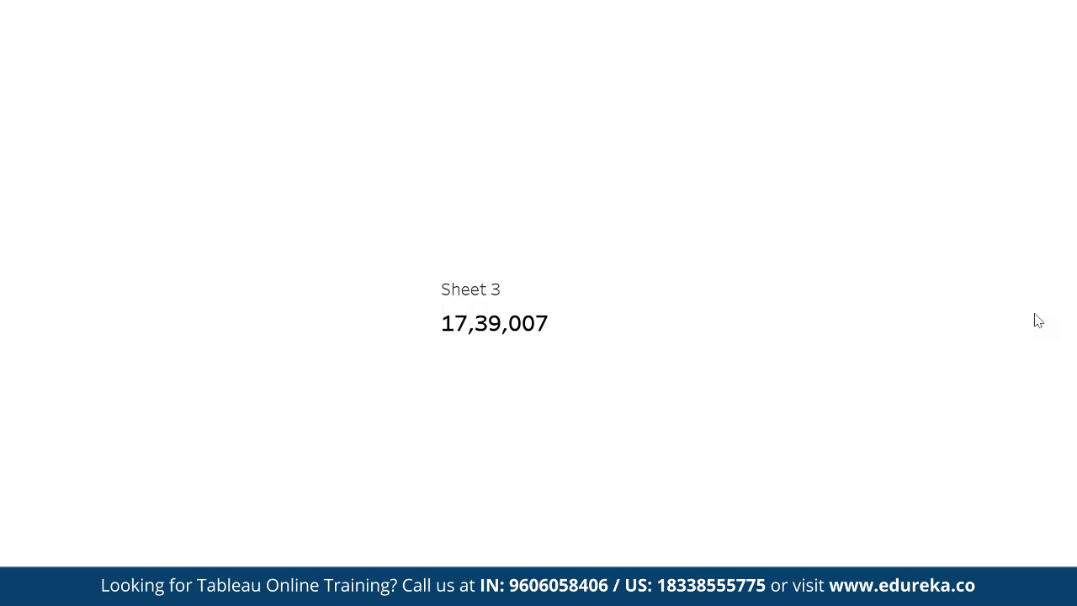
pyautogui.press('Escape')
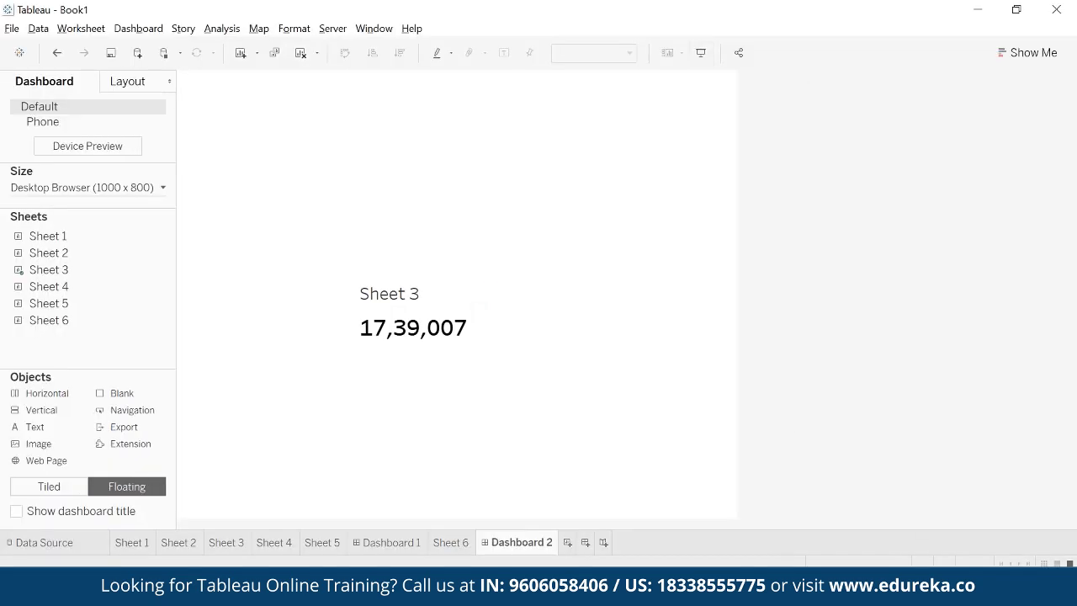
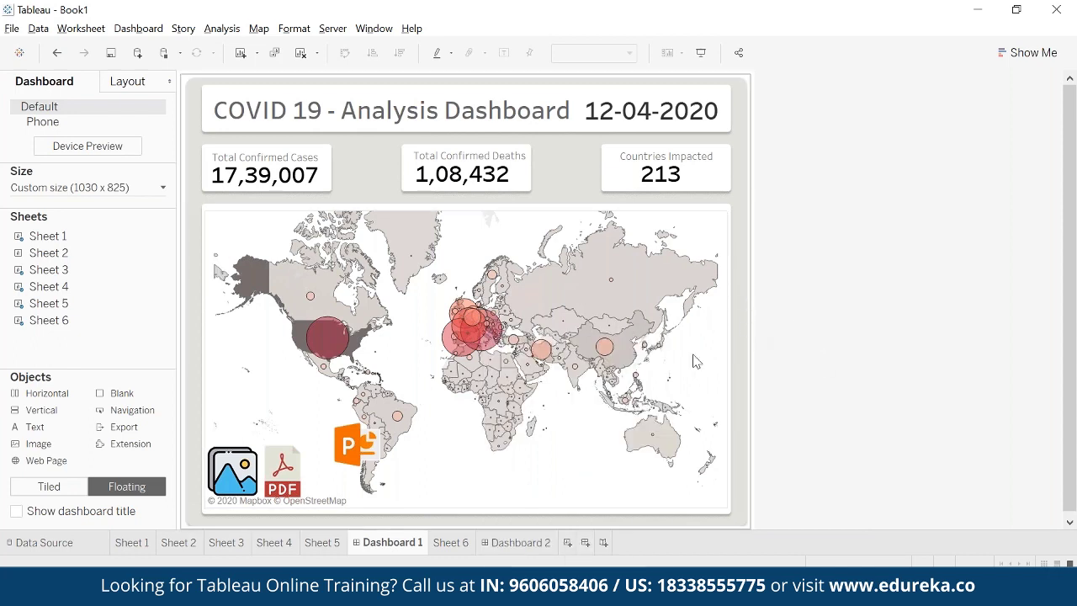
pyautogui.moveTo(542, 347)
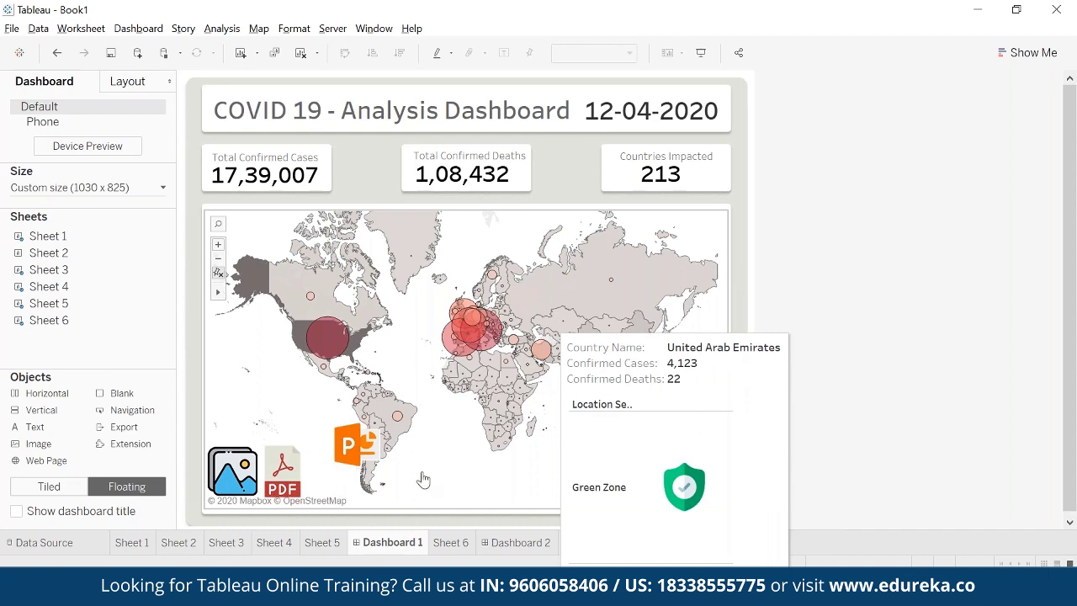
# - View the available connectors for a new data source, inspect the MySQL connection form, and close both without connecting
pyautogui.click(66, 542)
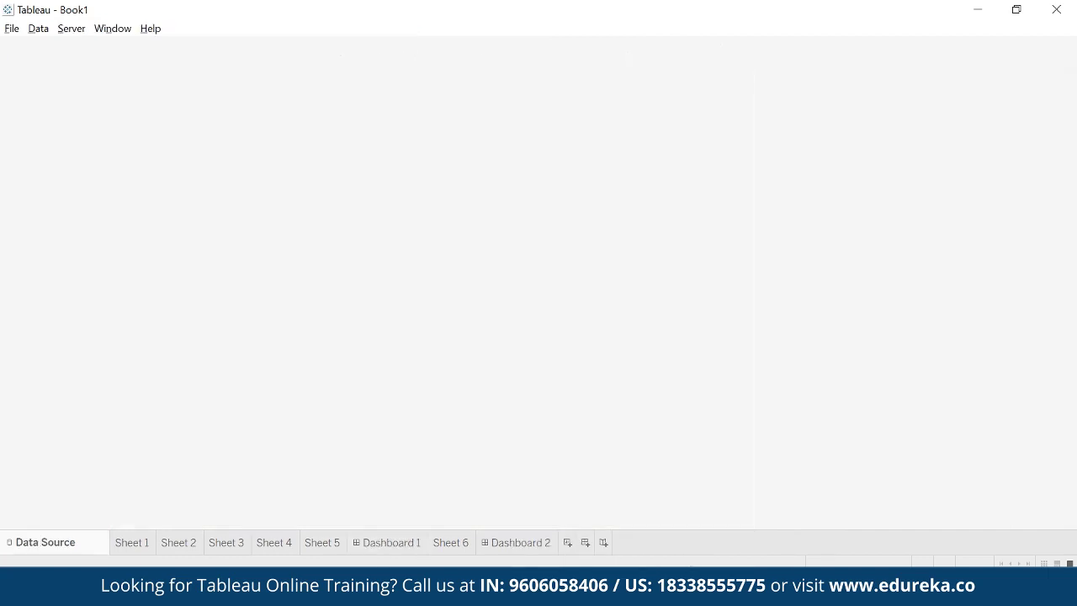
pyautogui.click(39, 29)
pyautogui.click(46, 46)
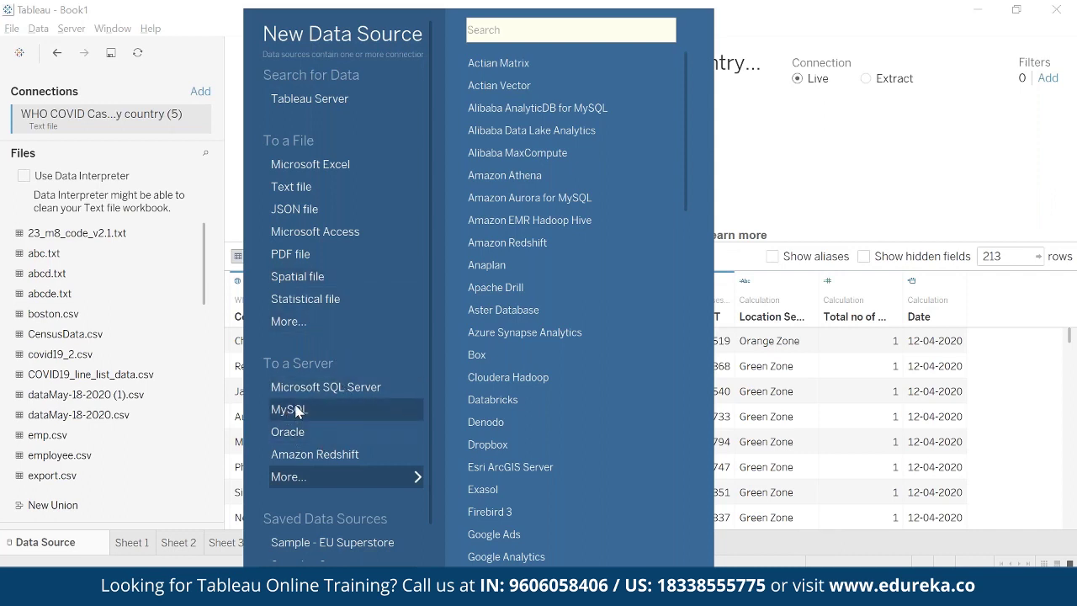
pyautogui.click(391, 408)
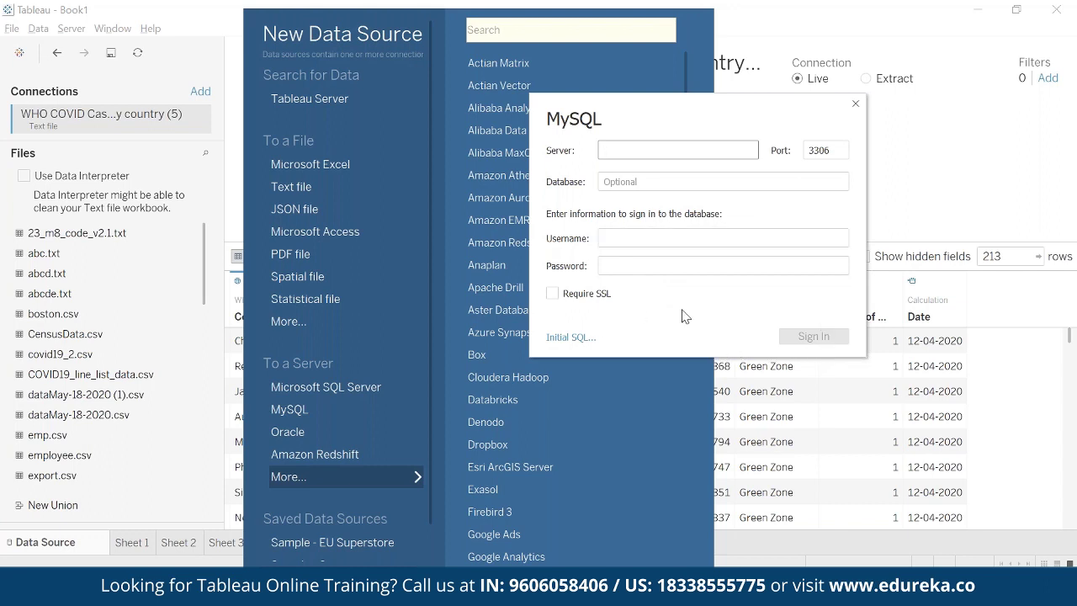
pyautogui.click(854, 104)
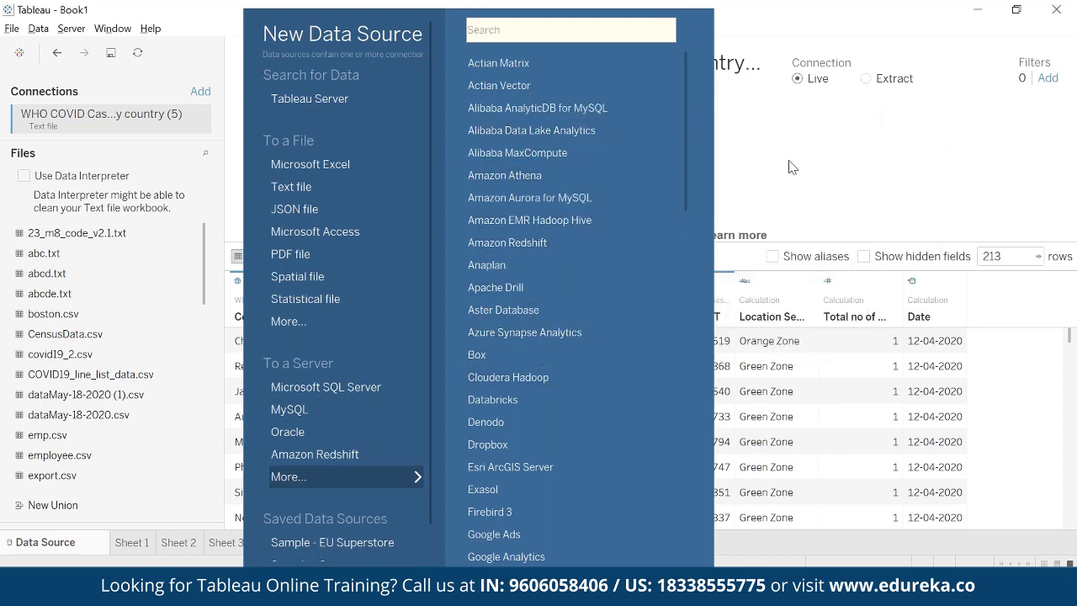
pyautogui.click(828, 160)
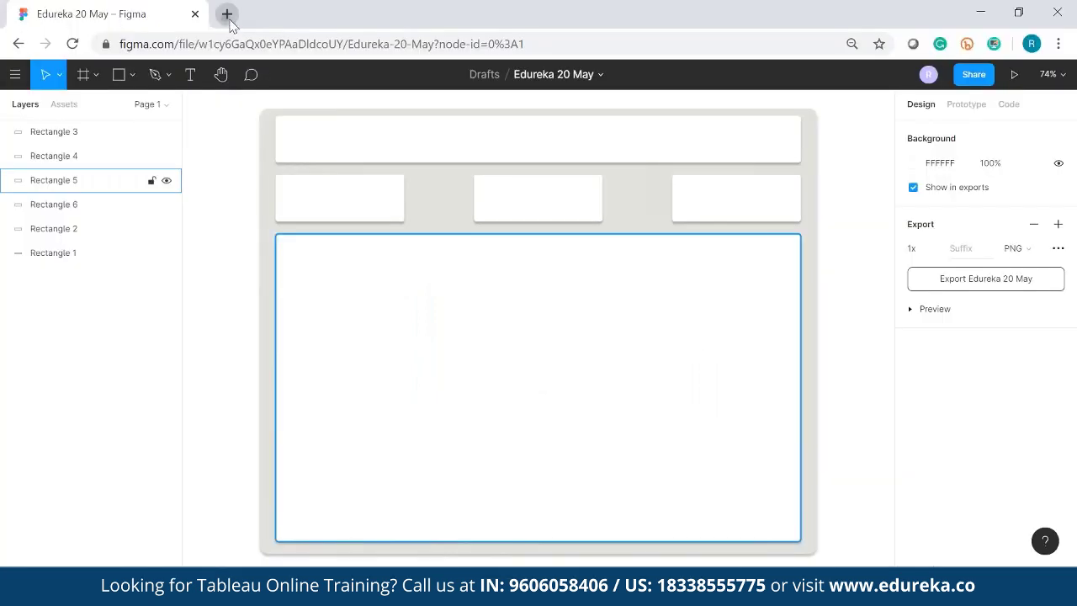
# - Switch to the browser, search Google for makeovermonday in a new tab, and open the Makeover Monday site
pyautogui.click(227, 14)
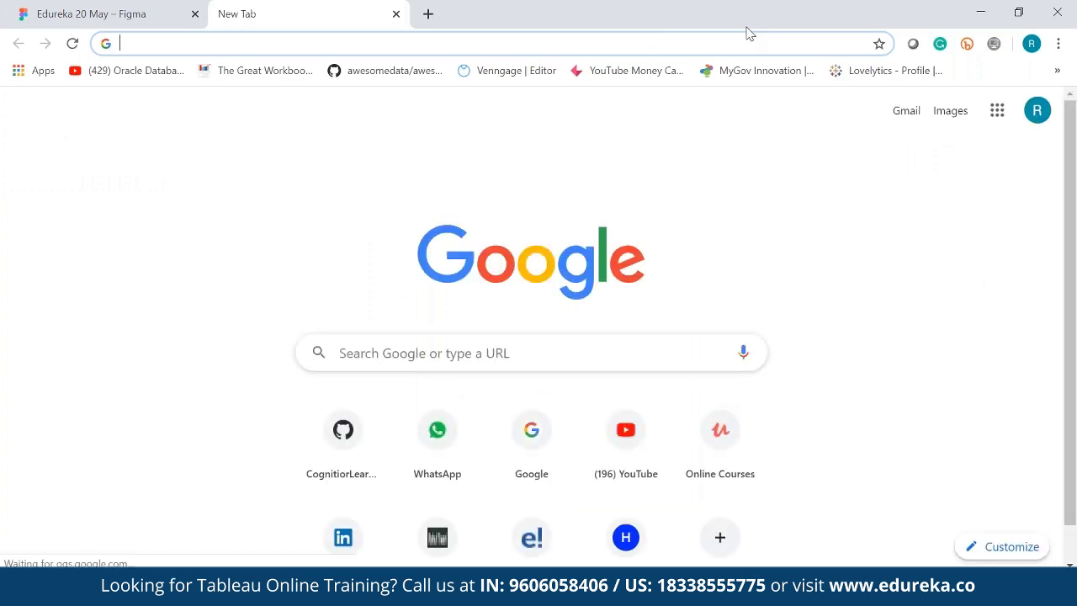
pyautogui.write('makeovermonday')
pyautogui.press('Return')
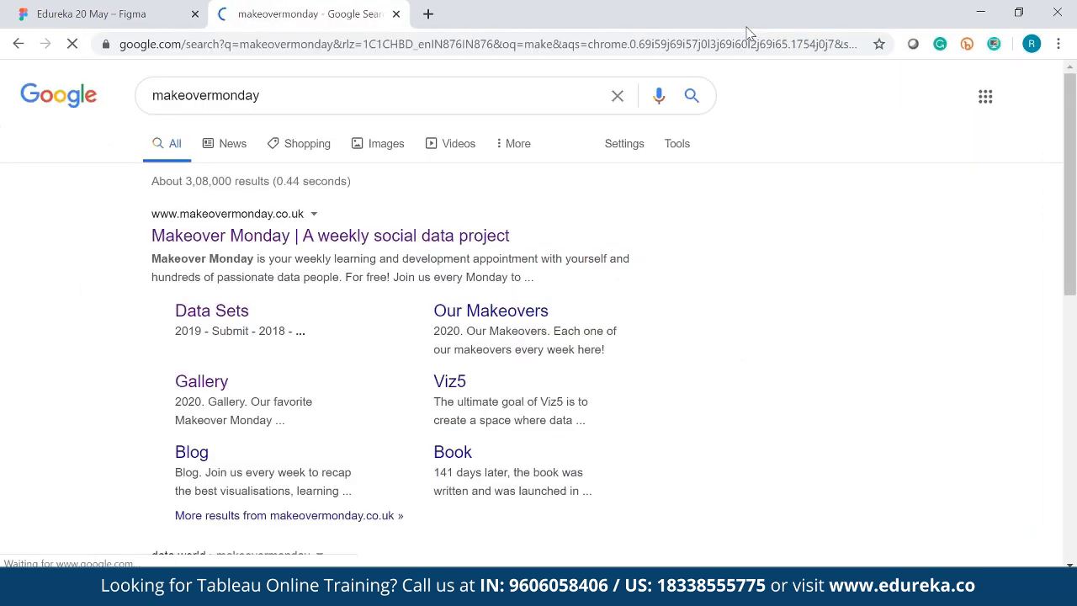
pyautogui.click(374, 238)
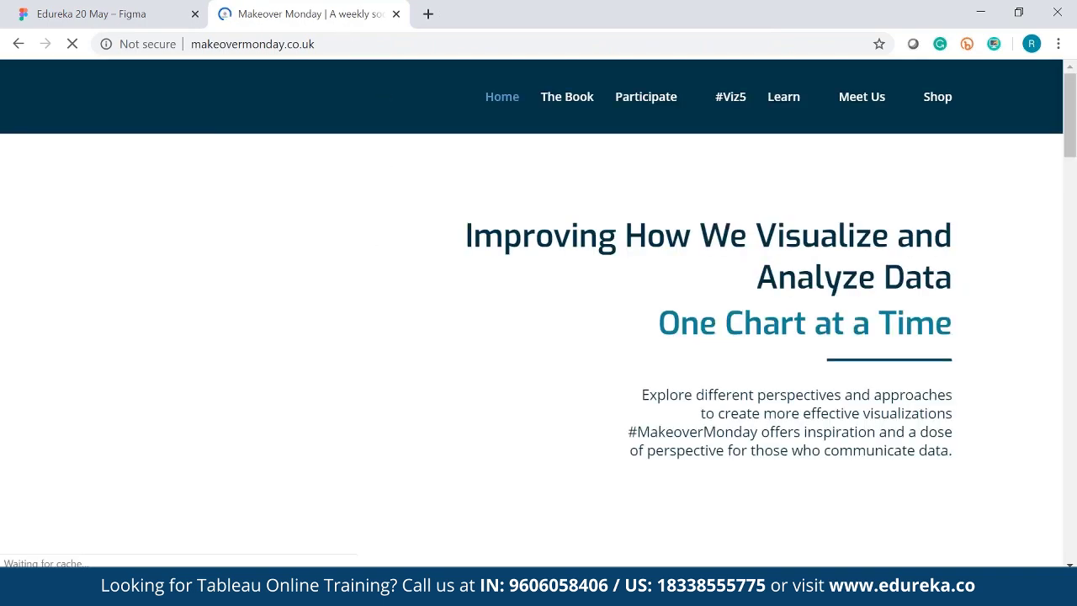
pyautogui.click(345, 45)
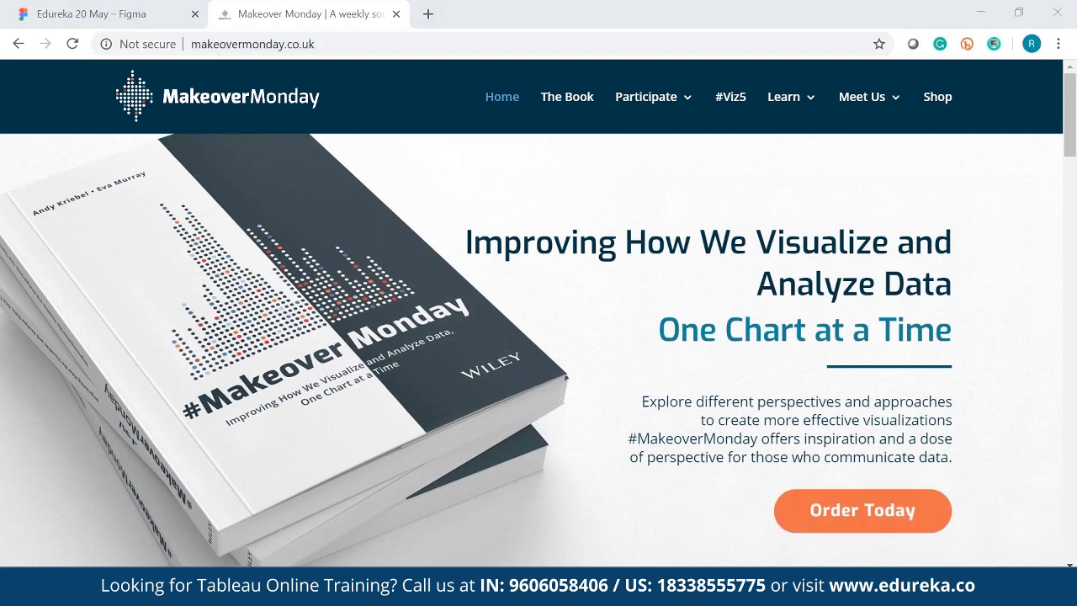
# - Open Makeover Monday's 2020 Data Sets page and follow the week 20 link to its data.world dataset
pyautogui.moveTo(664, 104)
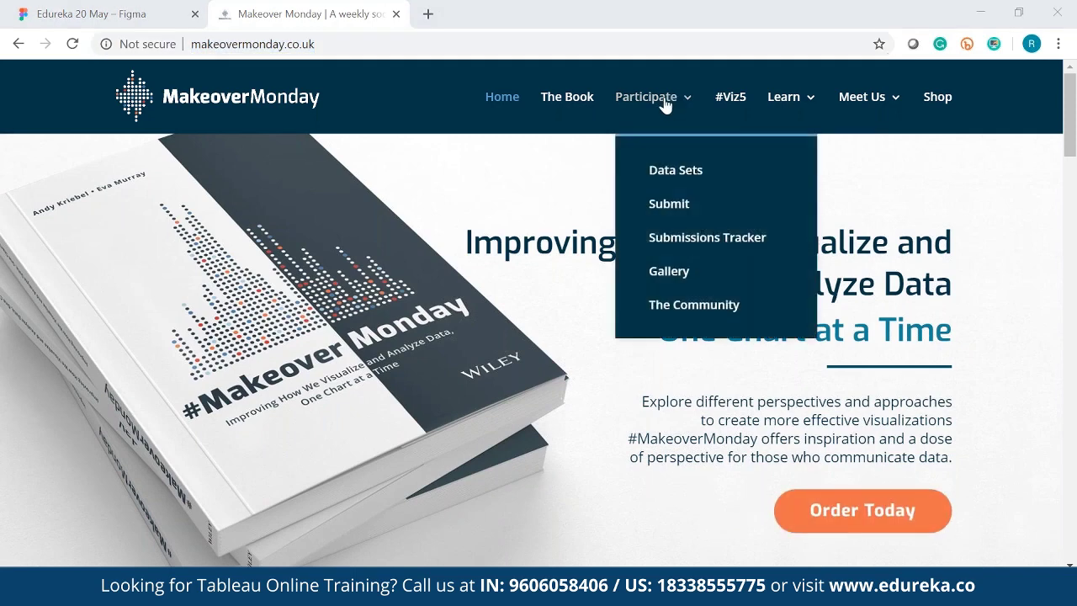
pyautogui.click(674, 170)
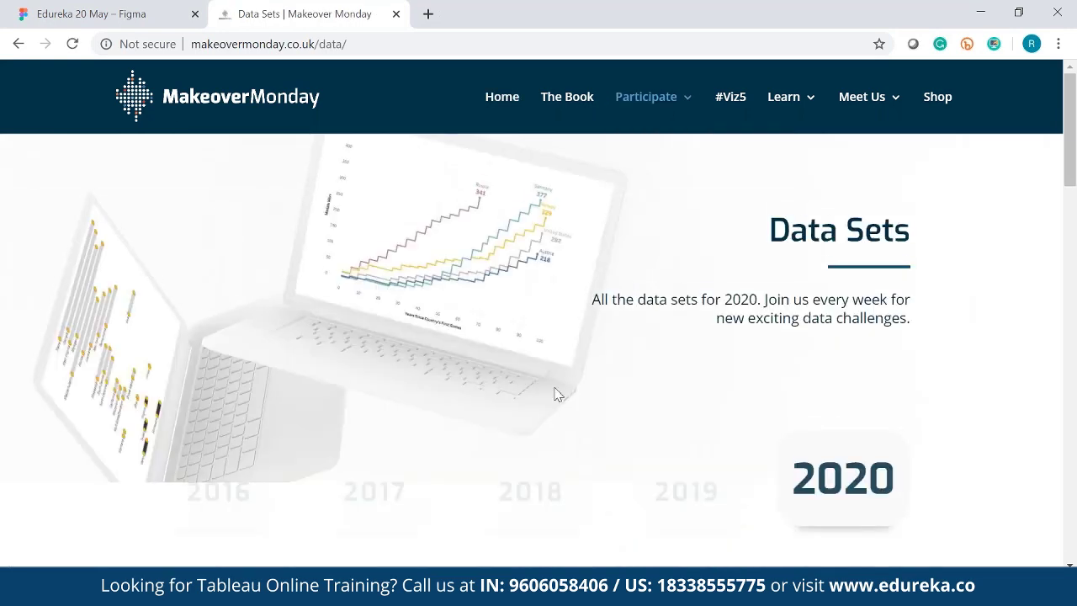
pyautogui.scroll(-4, 556, 394)
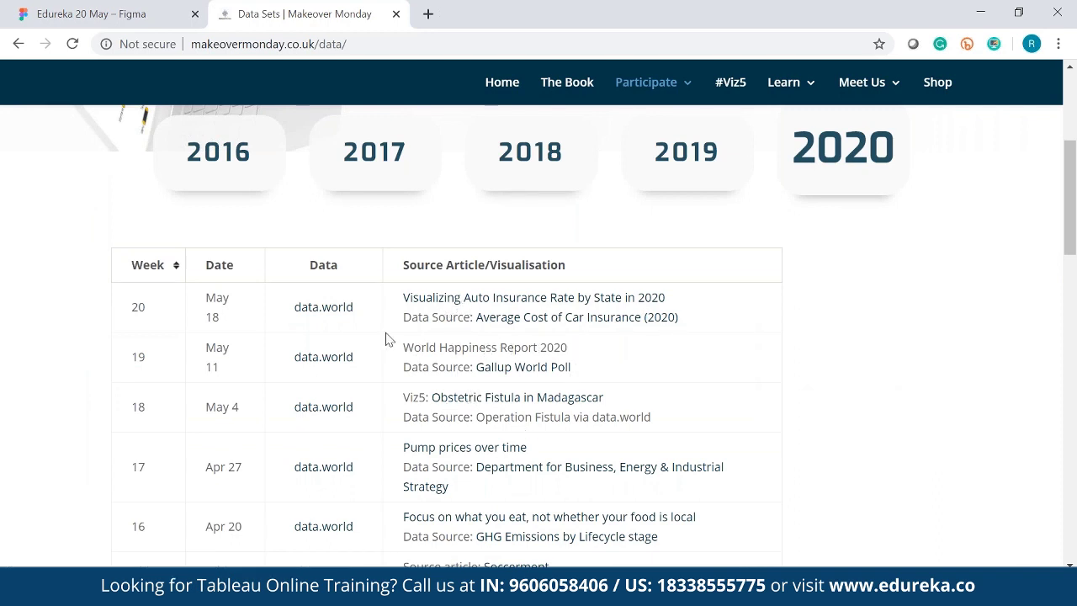
pyautogui.click(326, 311)
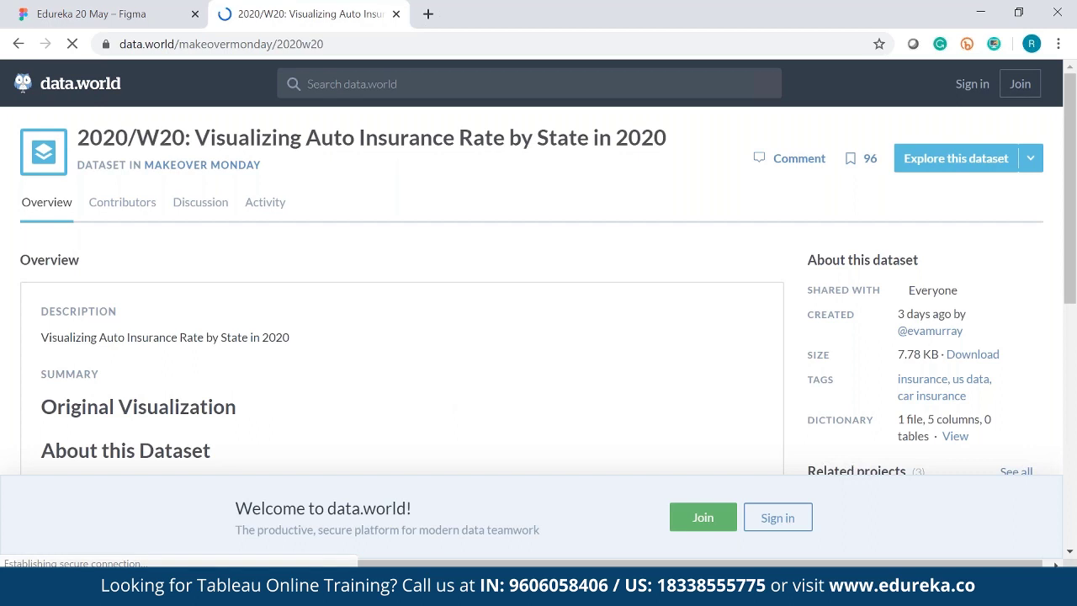
# - Examine the dataset's Cost of car insurance by state.xlsx file entry and return to the Makeover Monday data sets list
pyautogui.scroll(-5, 472, 391)
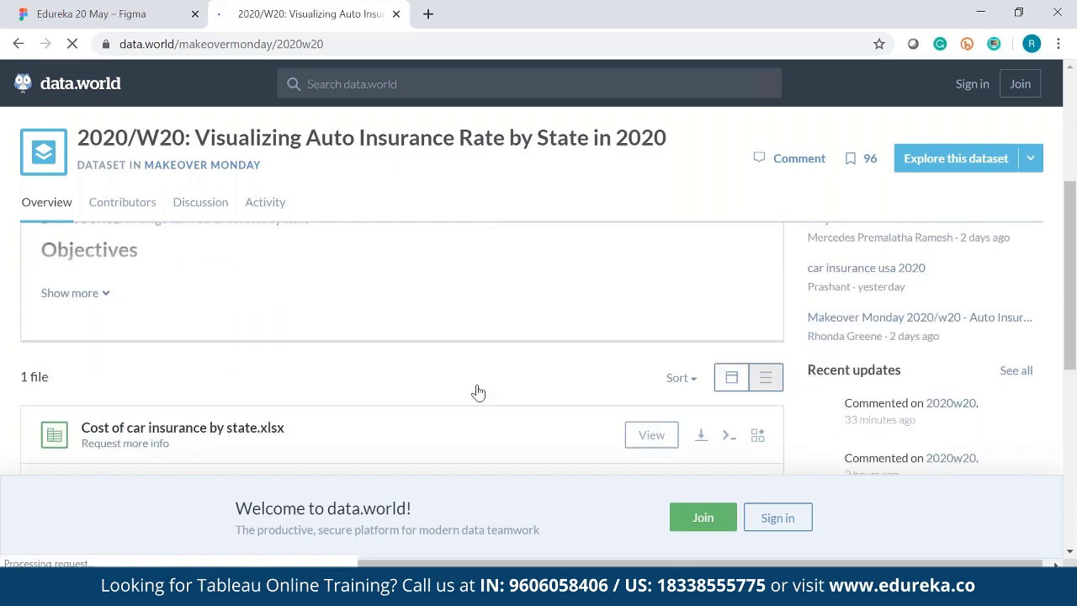
pyautogui.scroll(-3, 471, 395)
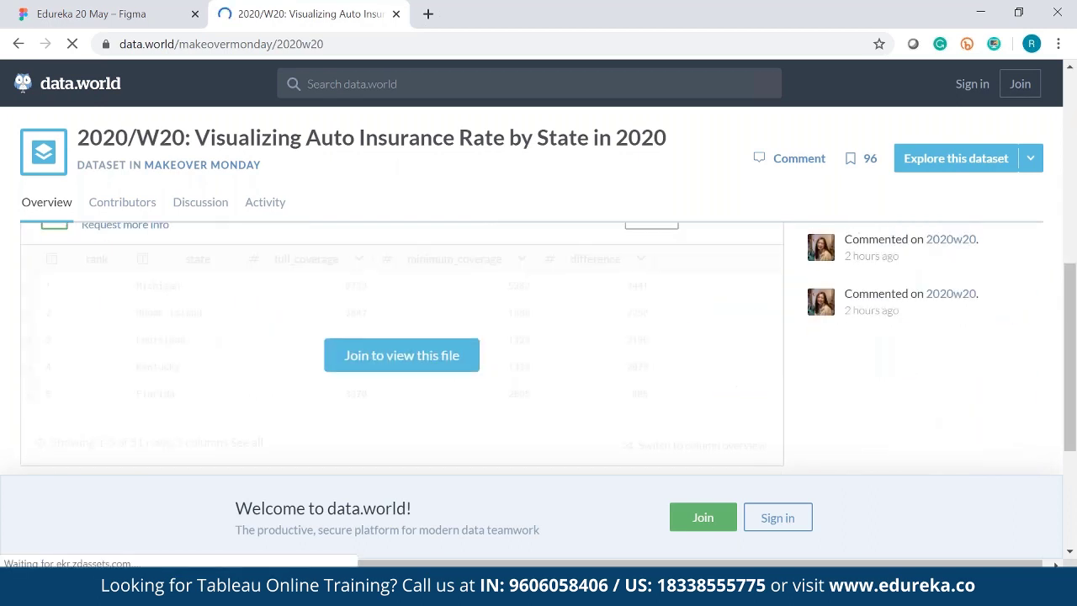
pyautogui.scroll(1, 588, 361)
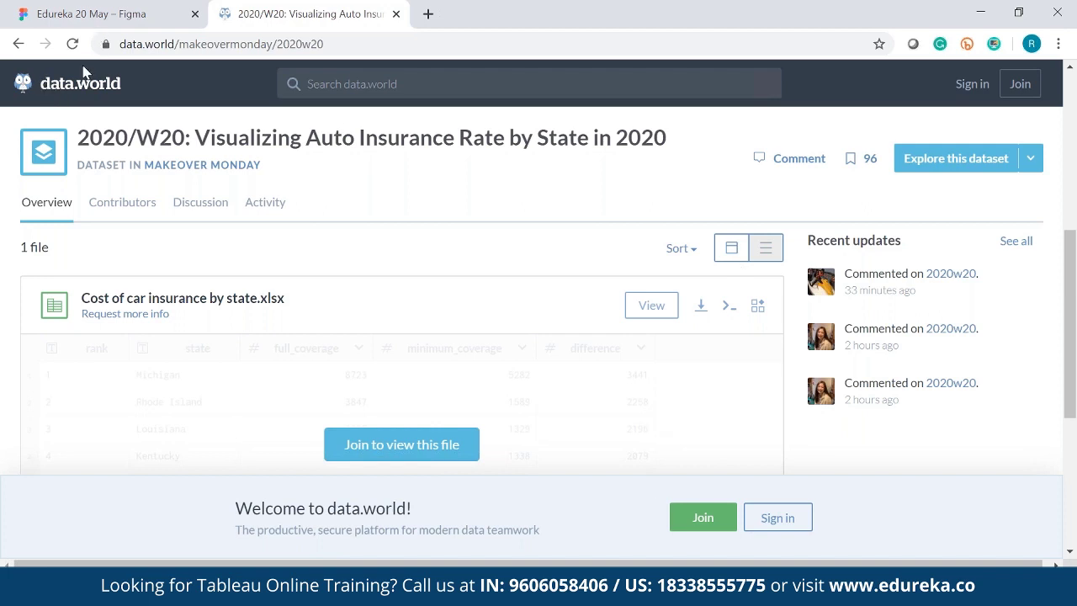
pyautogui.click(19, 43)
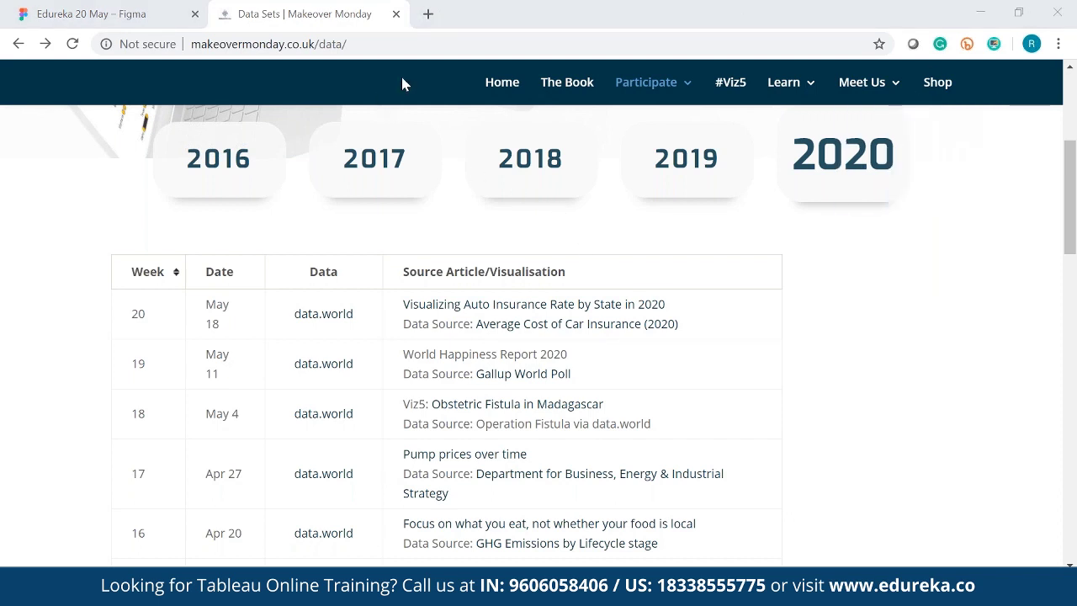
# - Open the awesomedata/awesome-public-datasets GitHub repository in a new browser tab
pyautogui.click(429, 15)
pyautogui.write('a')
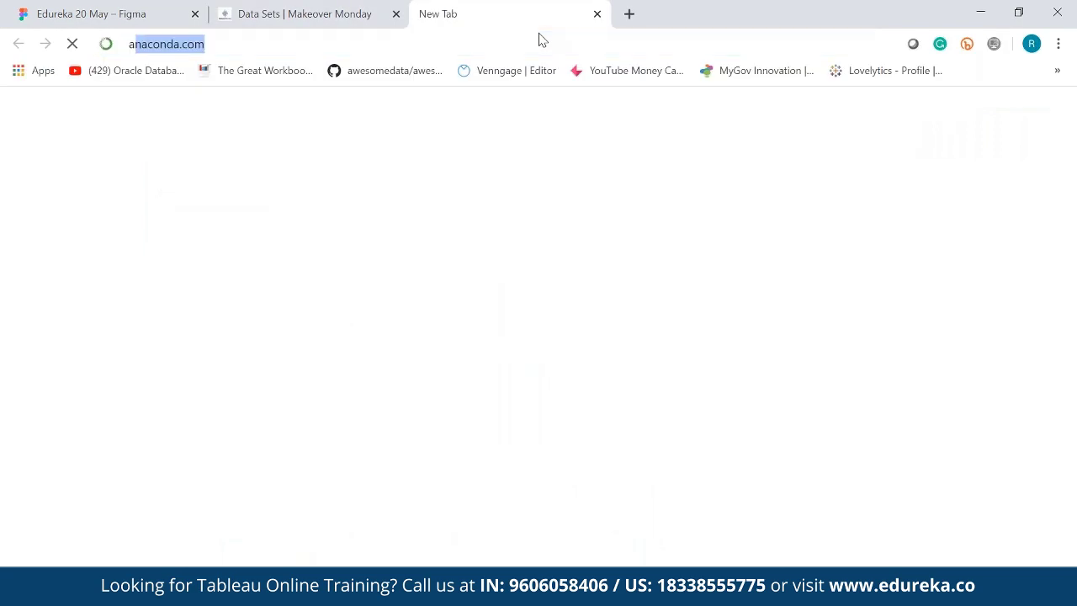
pyautogui.press('BackSpace')
pyautogui.press('BackSpace')
pyautogui.write('github.com/CognitiorLearning')
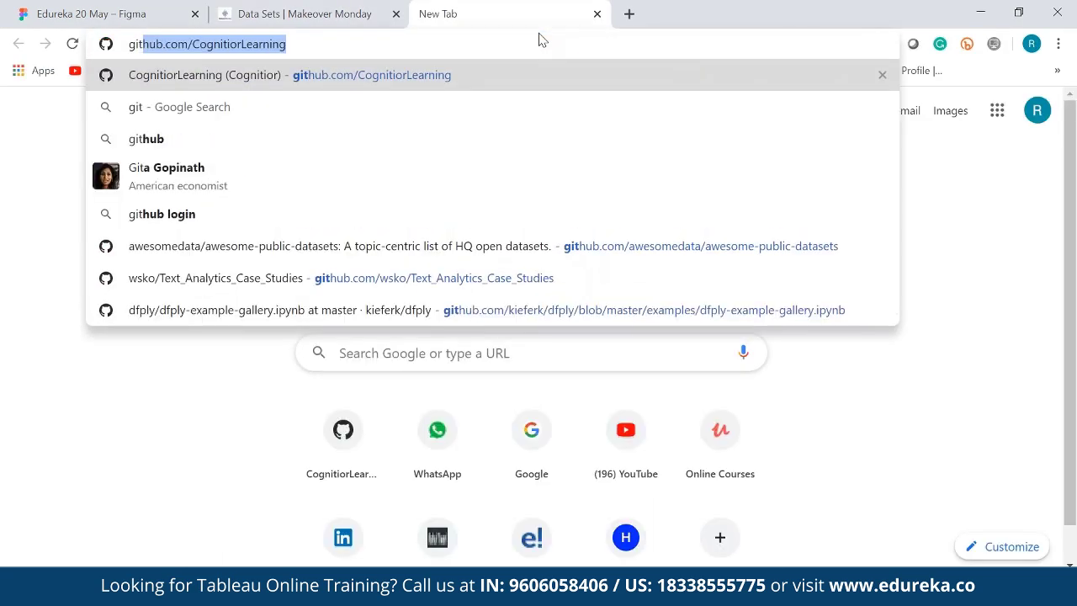
pyautogui.press('Down')
pyautogui.press('Down')
pyautogui.press('Down')
pyautogui.press('Down')
pyautogui.press('Down')
pyautogui.press('Return')
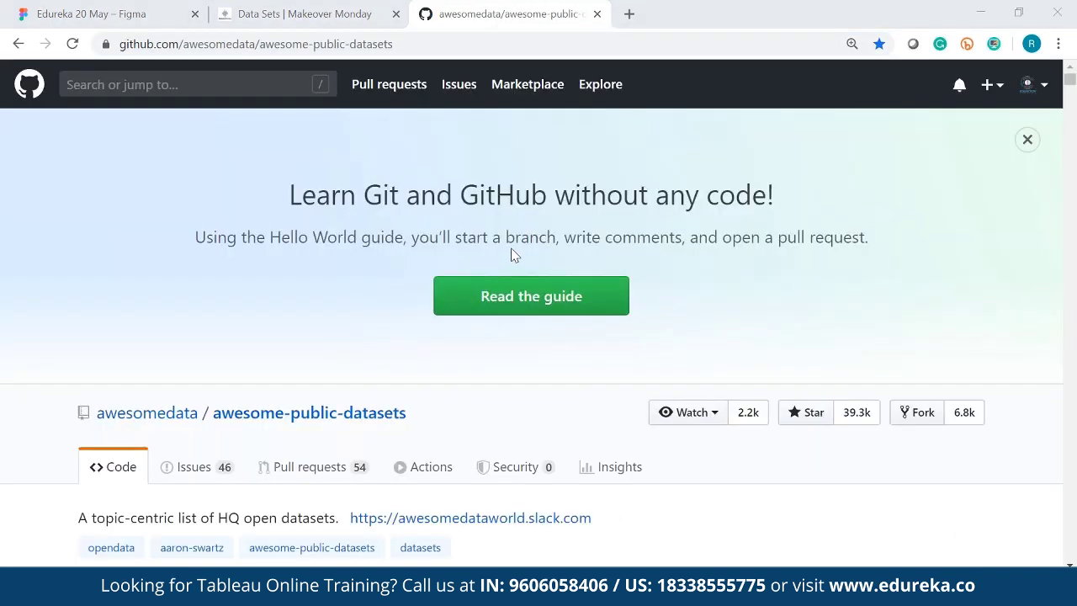
# - Search Google for fda faers database in a new tab, and view the 2020 downloads on the FAERS Quarterly Data Extract Files page
pyautogui.click(626, 15)
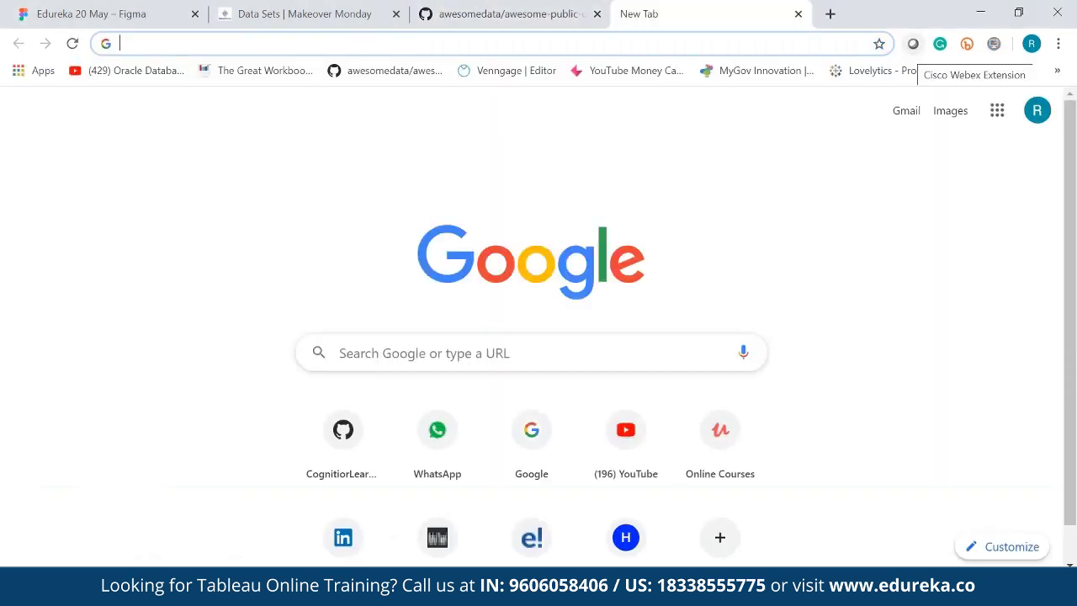
pyautogui.write('fda')
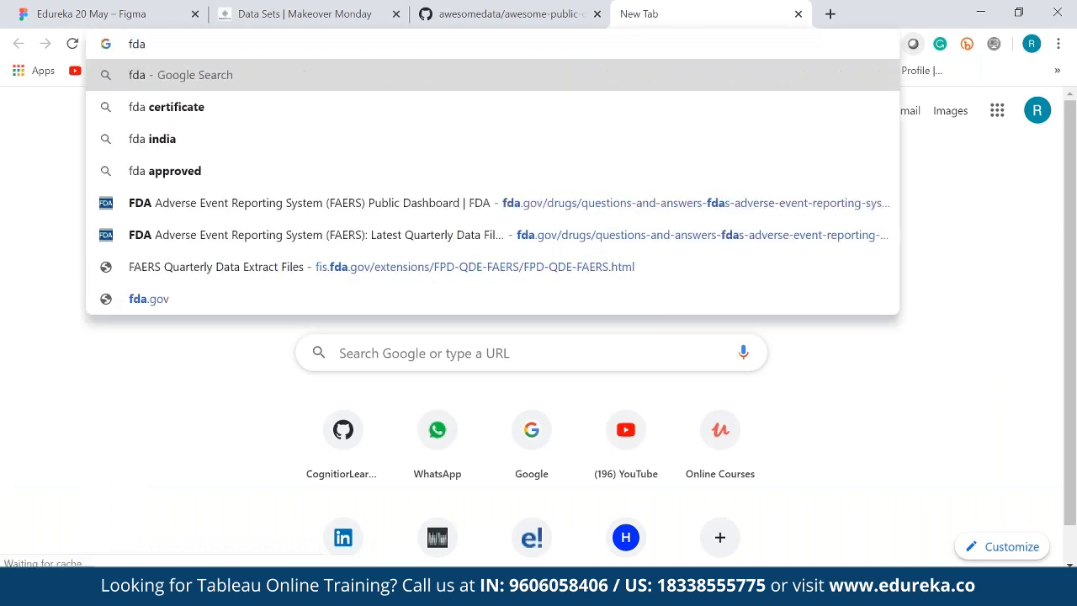
pyautogui.write('faers database')
pyautogui.press('Return')
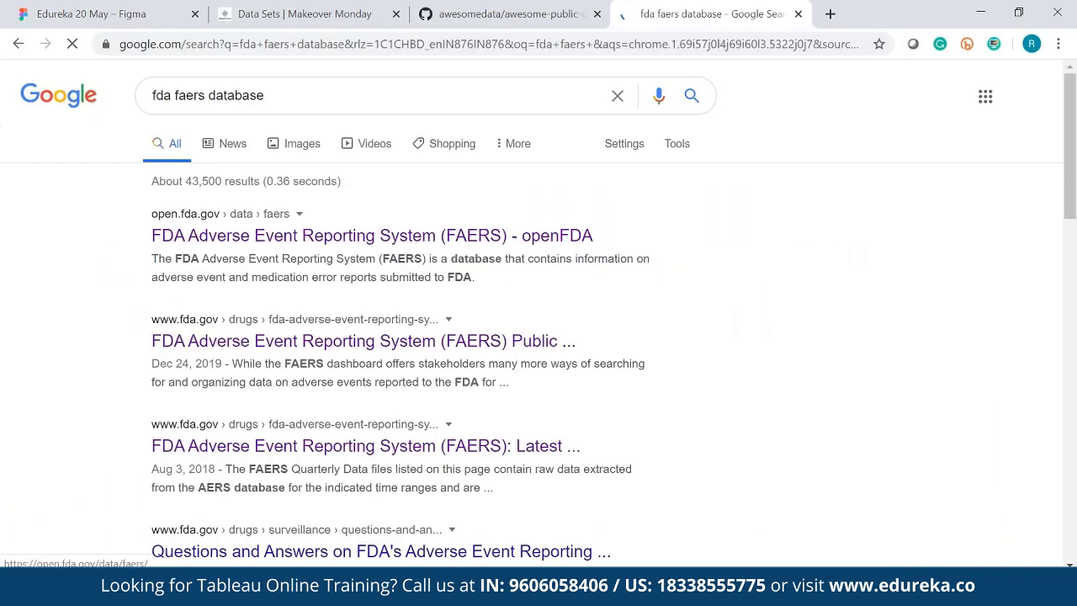
pyautogui.click(258, 237)
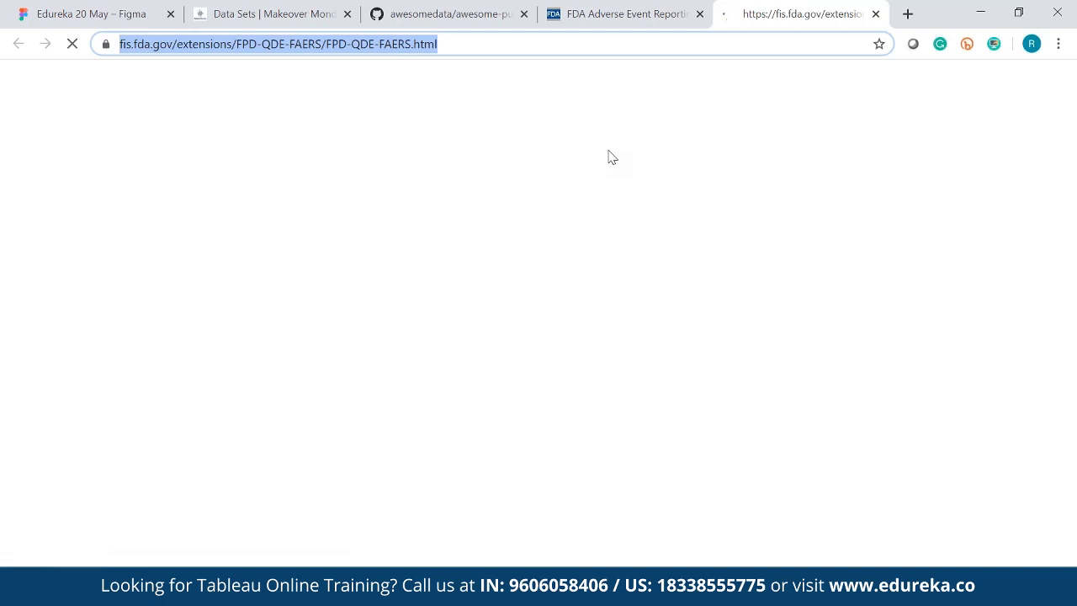
pyautogui.scroll(-3, 495, 367)
pyautogui.scroll(-4, 495, 367)
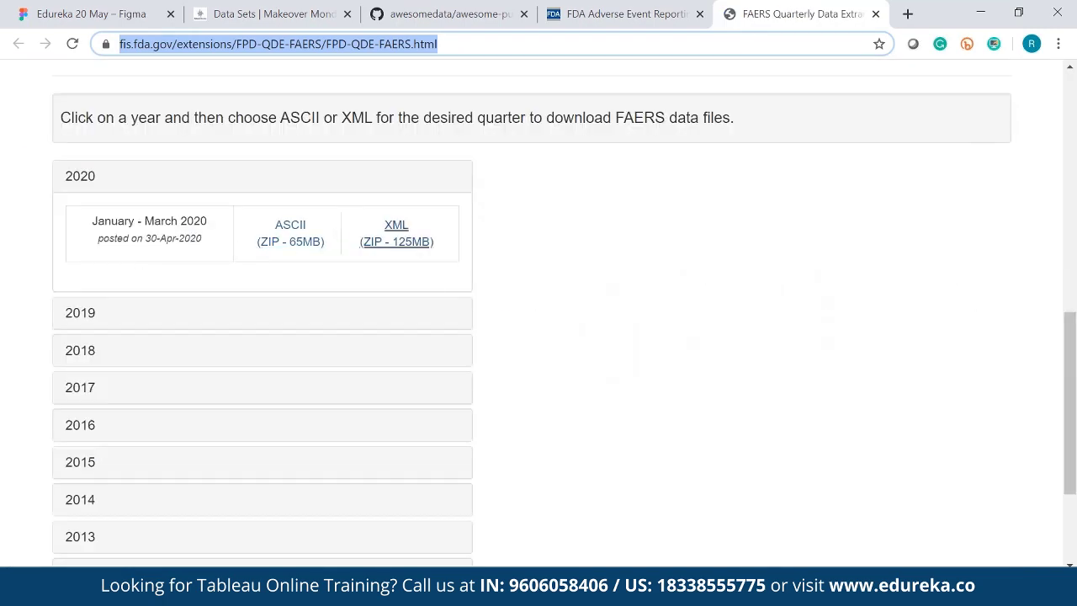